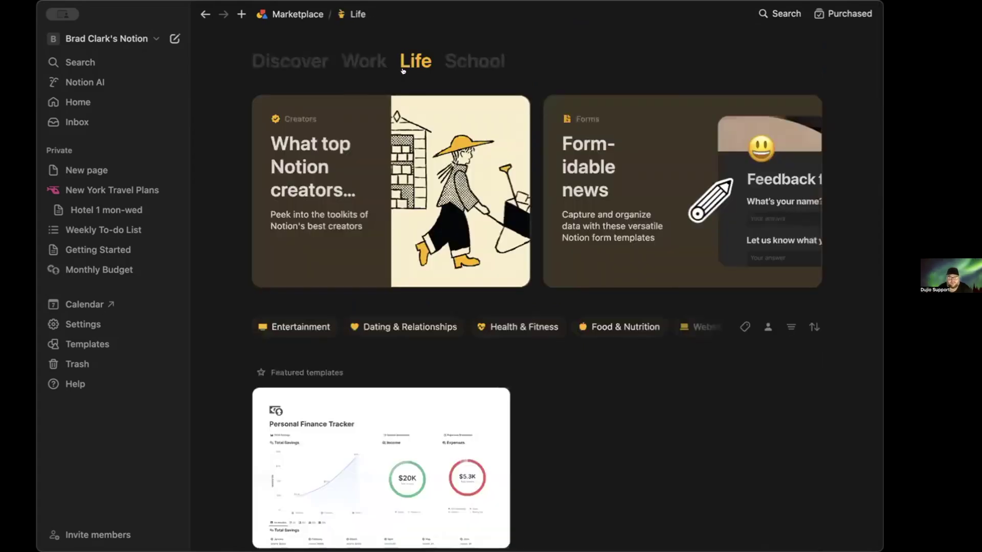
Open the details page of the Personal Finance Tracker template from the featured Life templates.
{"action": "scroll", "coordinate": [395, 318], "scroll_direction": "down", "scroll_amount": 5}
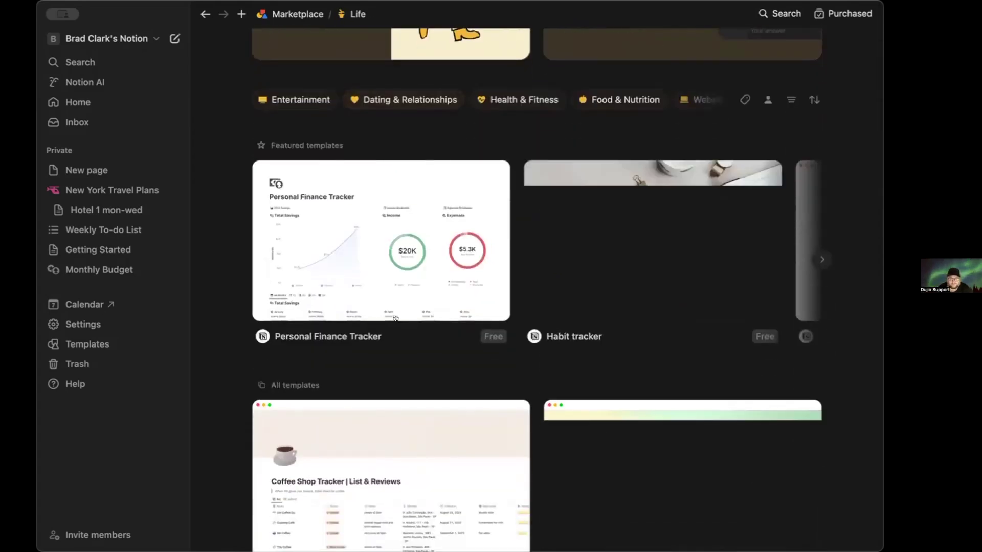
{"action": "scroll", "coordinate": [398, 313], "scroll_direction": "down", "scroll_amount": 1}
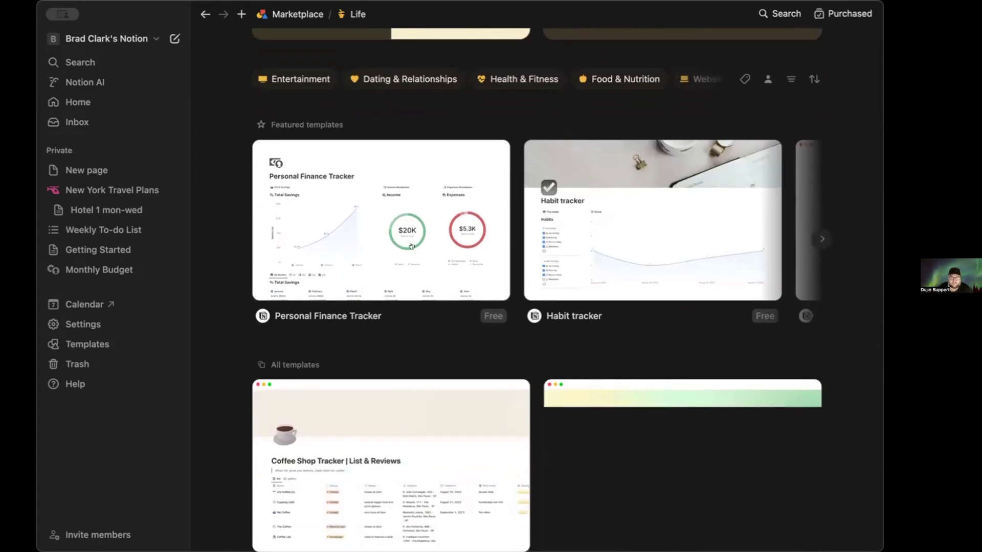
{"action": "left_click", "coordinate": [368, 229]}
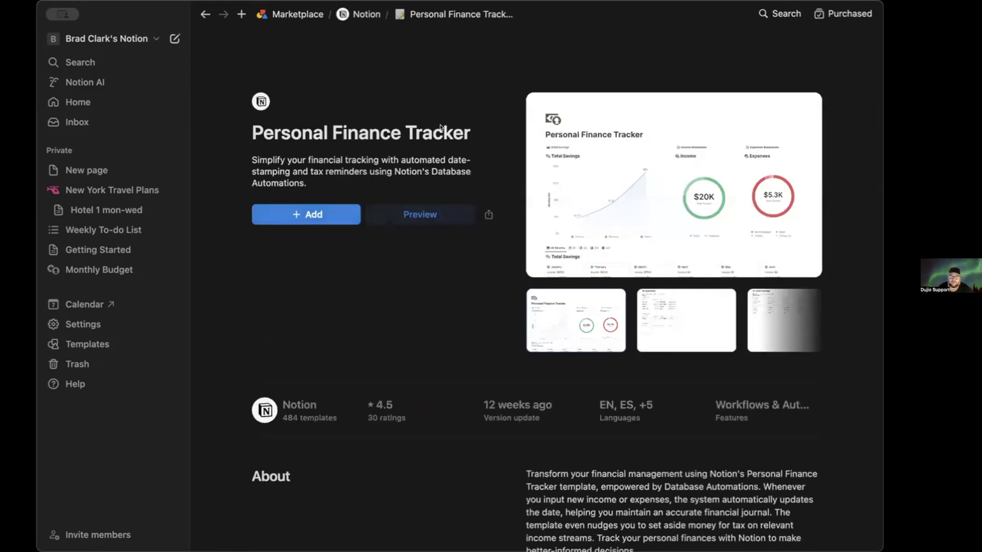
Preview the Personal Finance Tracker template and examine its charts, monthly savings cards, and income and expense tables.
{"action": "left_click", "coordinate": [435, 214]}
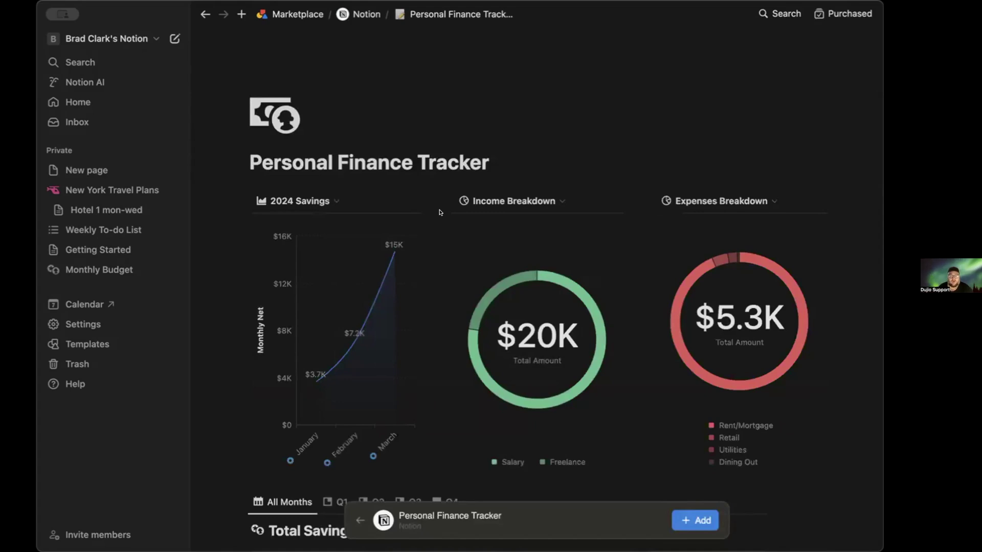
{"action": "scroll", "coordinate": [439, 212], "scroll_direction": "down", "scroll_amount": 3}
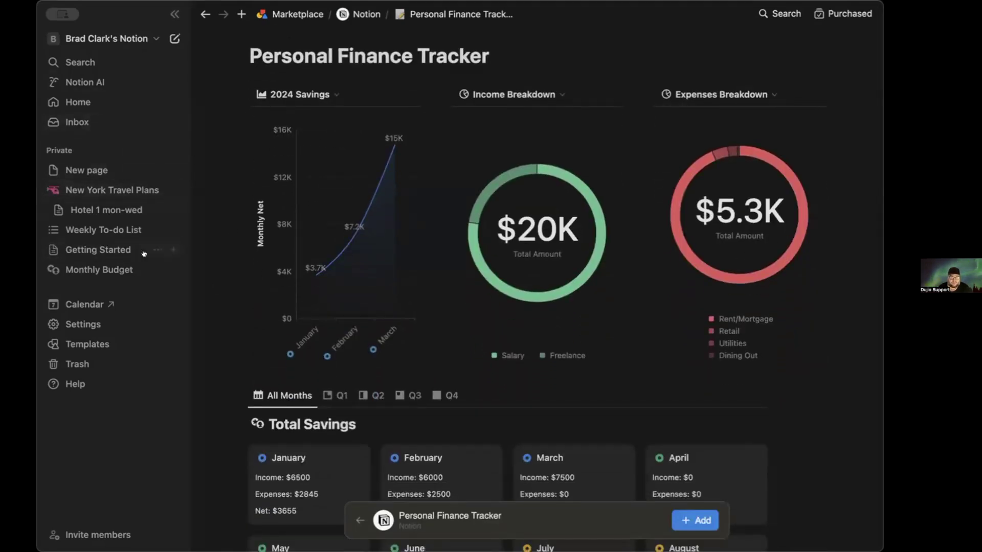
{"action": "scroll", "coordinate": [215, 305], "scroll_direction": "down", "scroll_amount": 5}
{"action": "scroll", "coordinate": [214, 301], "scroll_direction": "up", "scroll_amount": 1}
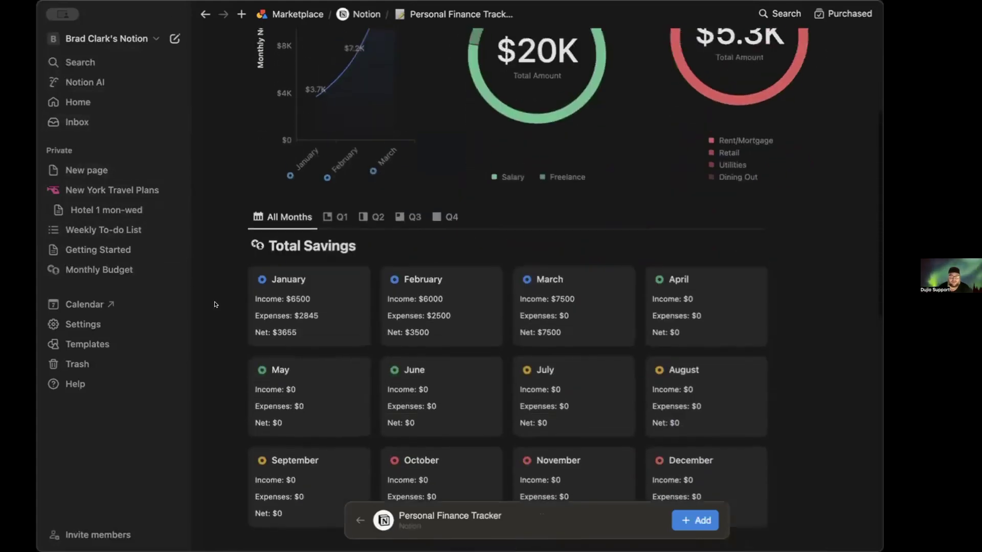
{"action": "scroll", "coordinate": [255, 286], "scroll_direction": "down", "scroll_amount": 8}
{"action": "scroll", "coordinate": [361, 313], "scroll_direction": "down", "scroll_amount": 5}
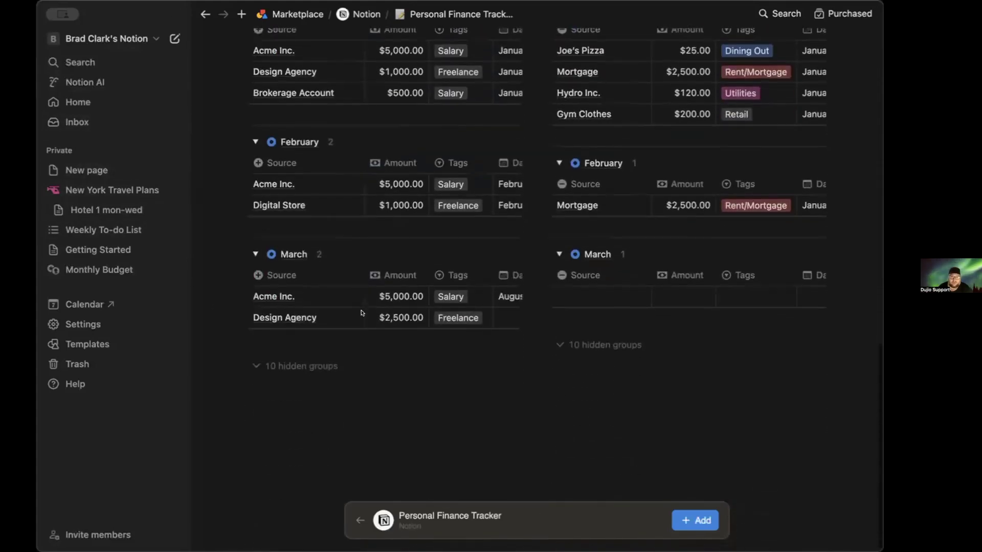
{"action": "scroll", "coordinate": [362, 313], "scroll_direction": "up", "scroll_amount": 13}
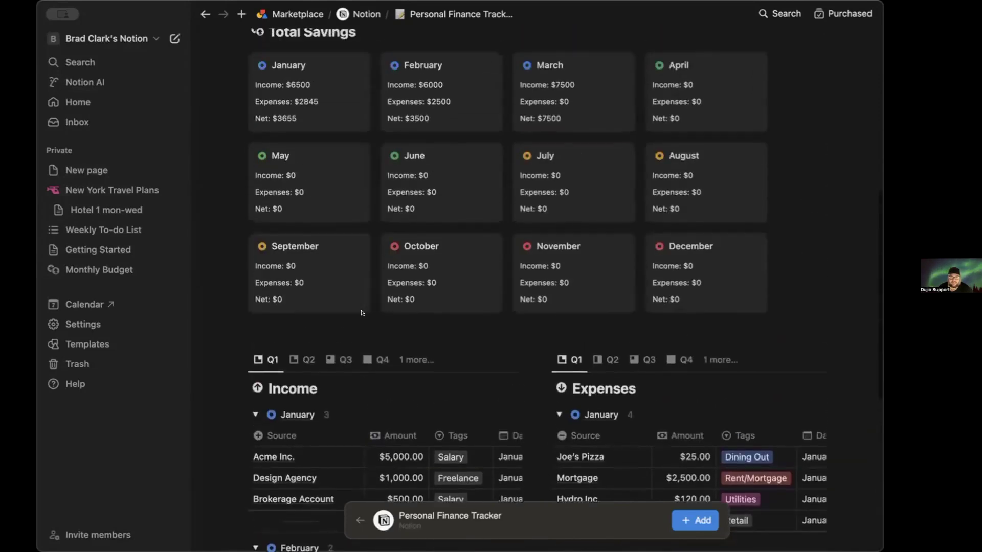
{"action": "scroll", "coordinate": [362, 313], "scroll_direction": "up", "scroll_amount": 4}
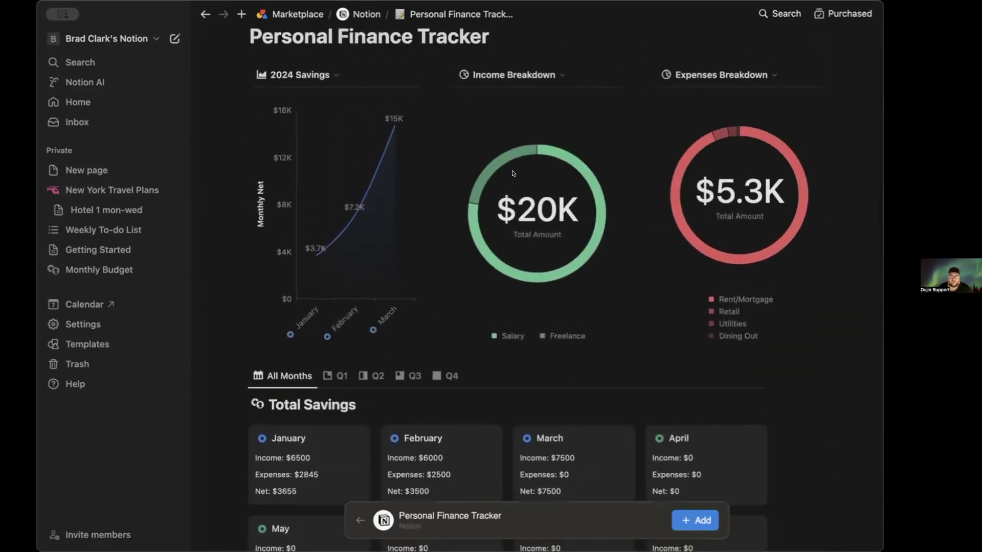
{"action": "scroll", "coordinate": [419, 337], "scroll_direction": "down", "scroll_amount": 7}
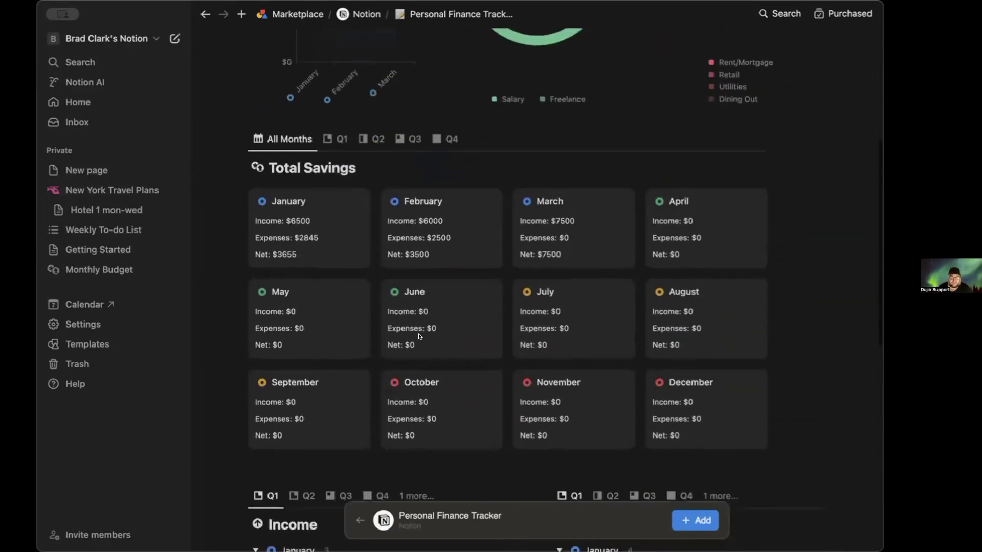
{"action": "scroll", "coordinate": [357, 399], "scroll_direction": "down", "scroll_amount": 2}
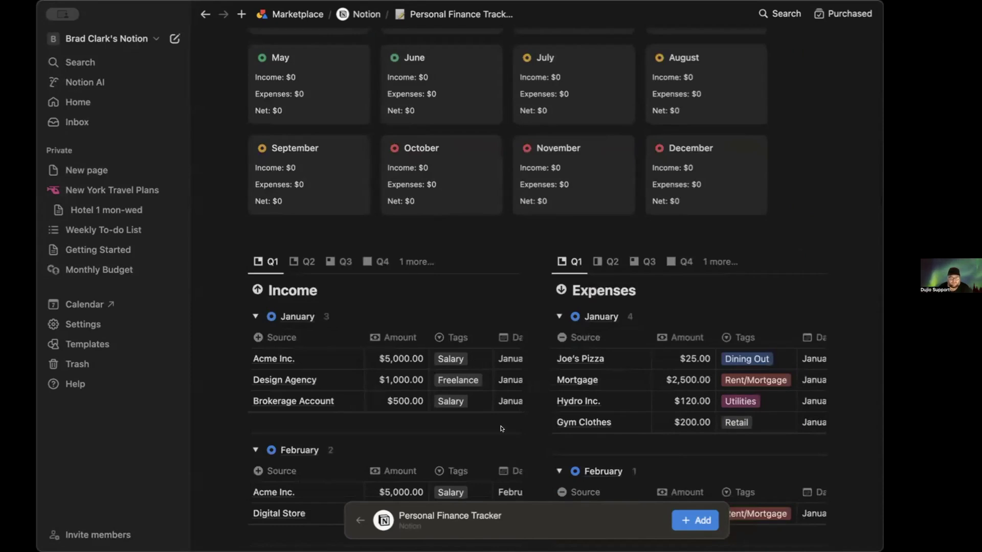
{"action": "scroll", "coordinate": [563, 256], "scroll_direction": "down", "scroll_amount": 3}
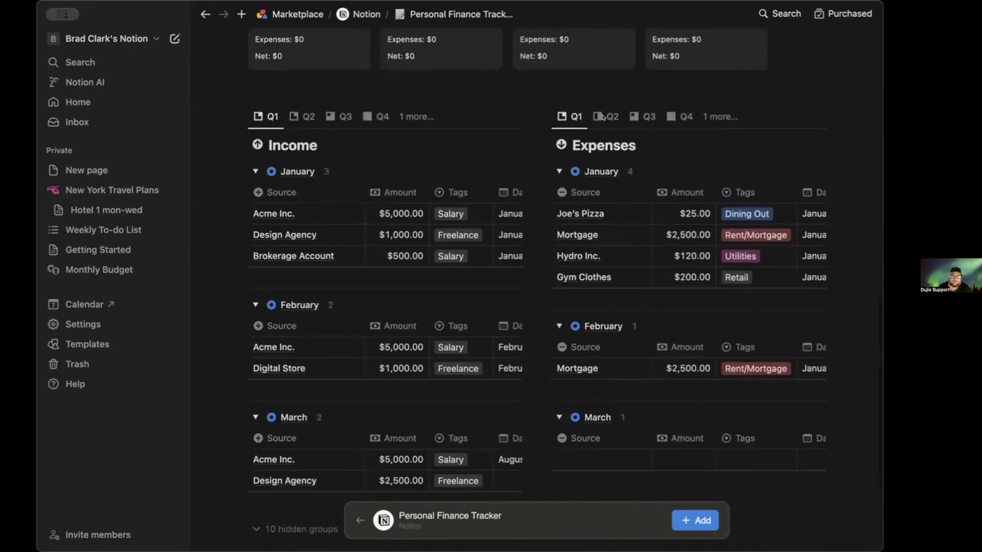
{"action": "scroll", "coordinate": [602, 117], "scroll_direction": "up", "scroll_amount": 10}
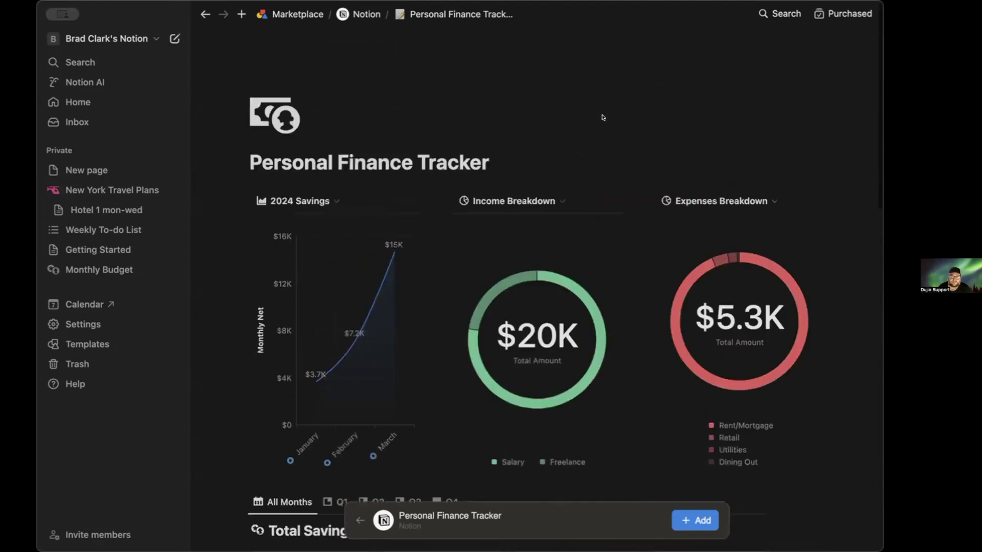
Add the Personal Finance Tracker template to the workspace and open the added page.
{"action": "left_click", "coordinate": [198, 14]}
{"action": "scroll", "coordinate": [378, 174], "scroll_direction": "down", "scroll_amount": 3}
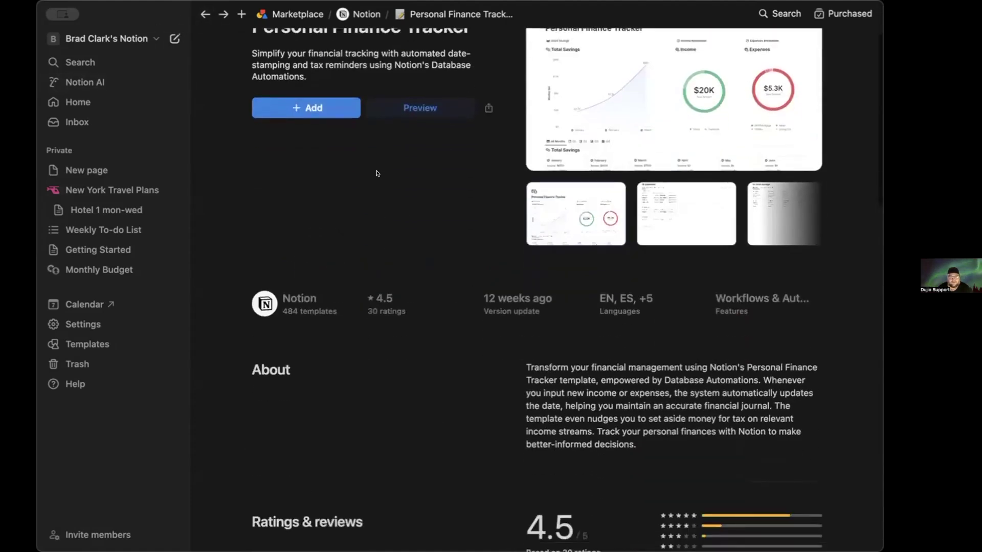
{"action": "scroll", "coordinate": [370, 159], "scroll_direction": "up", "scroll_amount": 3}
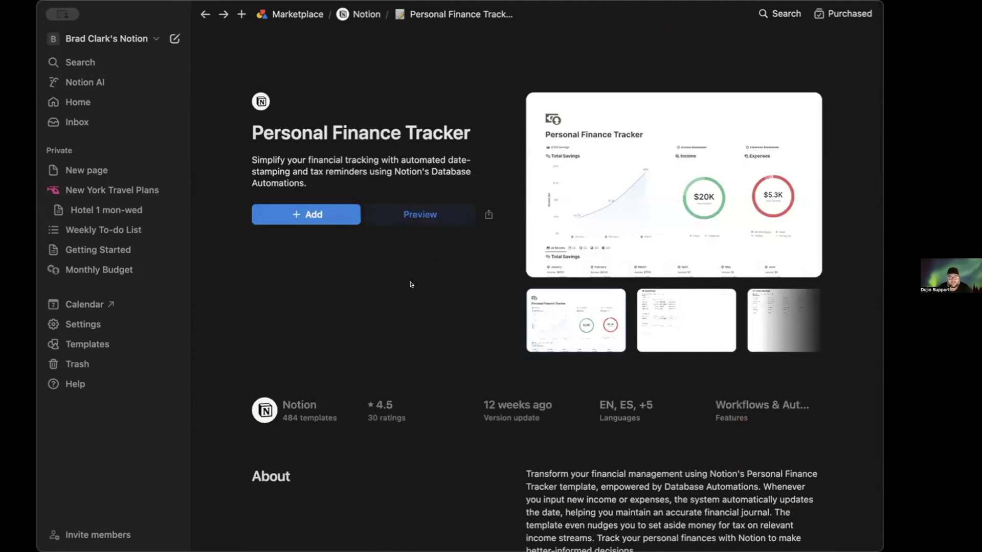
{"action": "left_click", "coordinate": [320, 212]}
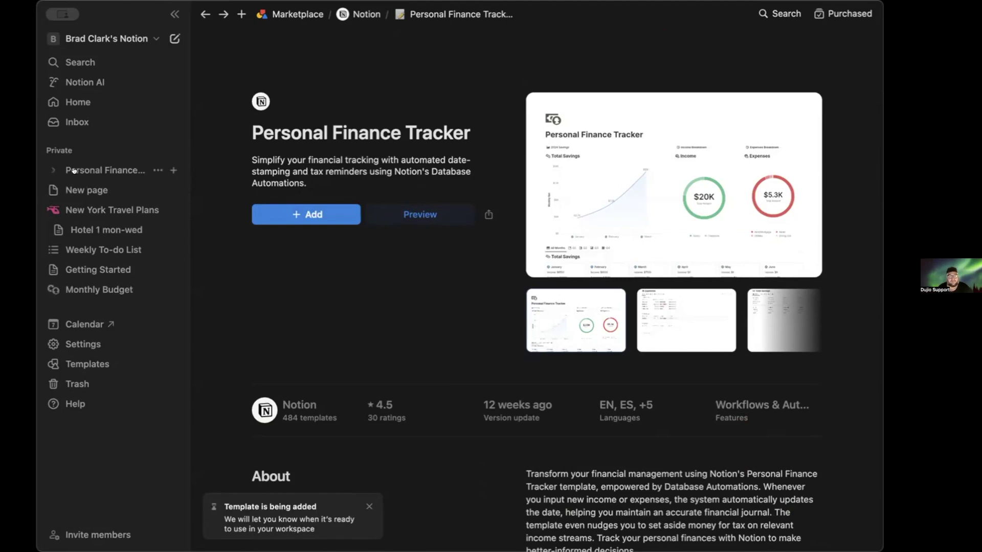
{"action": "left_click", "coordinate": [73, 170]}
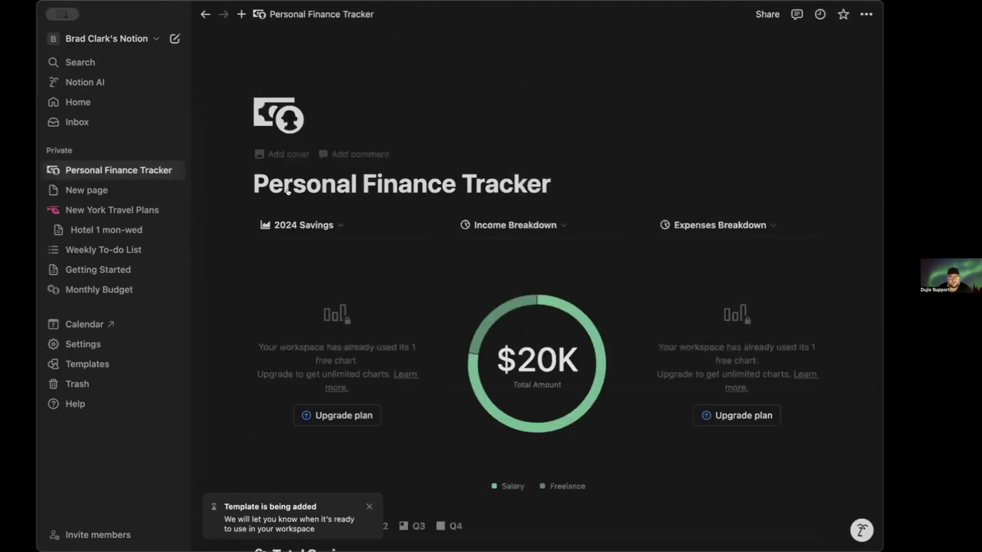
Set the amount of the Joe's Pizza expense in the January group of the Expenses table to $800.
{"action": "scroll", "coordinate": [271, 296], "scroll_direction": "down", "scroll_amount": 5}
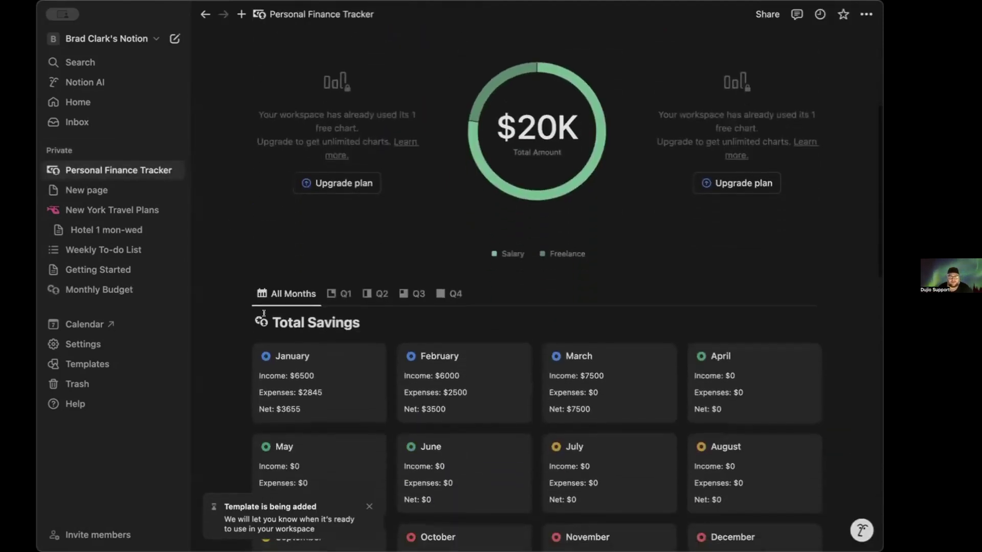
{"action": "scroll", "coordinate": [264, 313], "scroll_direction": "down", "scroll_amount": 5}
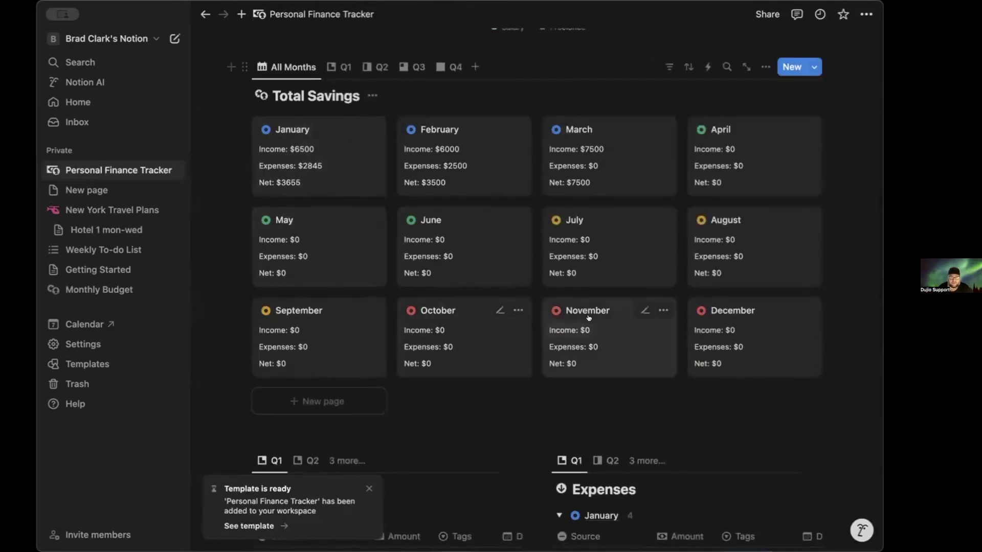
{"action": "scroll", "coordinate": [587, 377], "scroll_direction": "down", "scroll_amount": 4}
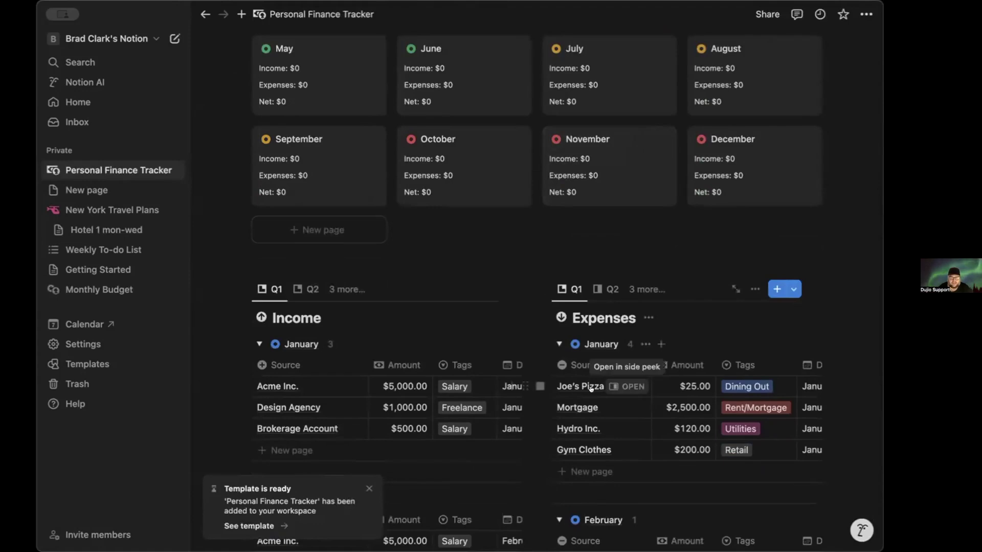
{"action": "left_click", "coordinate": [690, 387]}
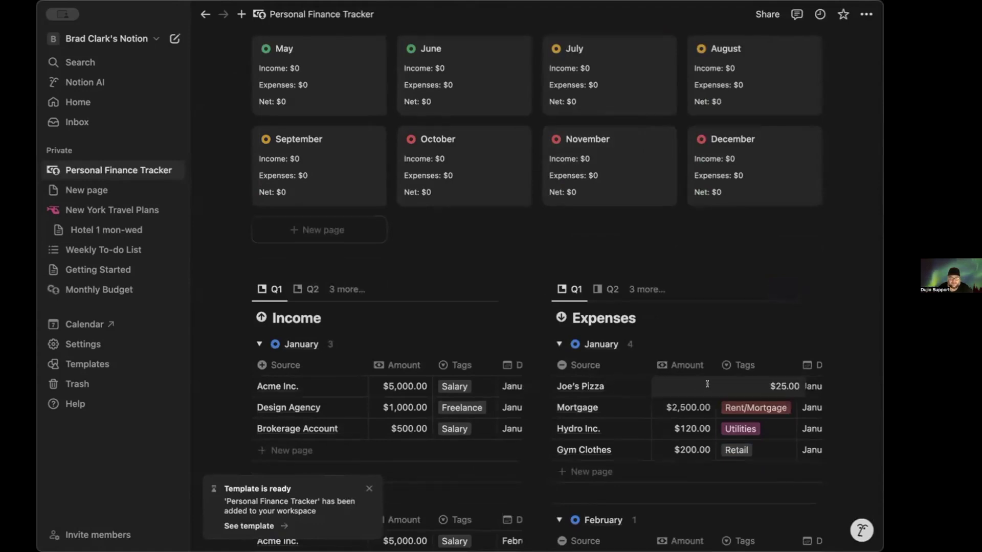
{"action": "key", "text": "ctrl+a"}
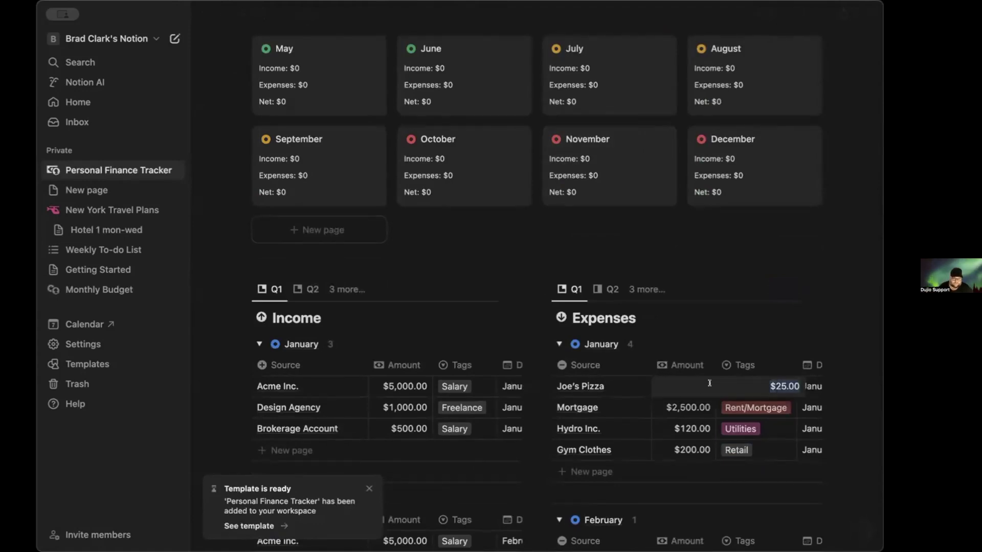
{"action": "type", "text": "800"}
{"action": "key", "text": "Return"}
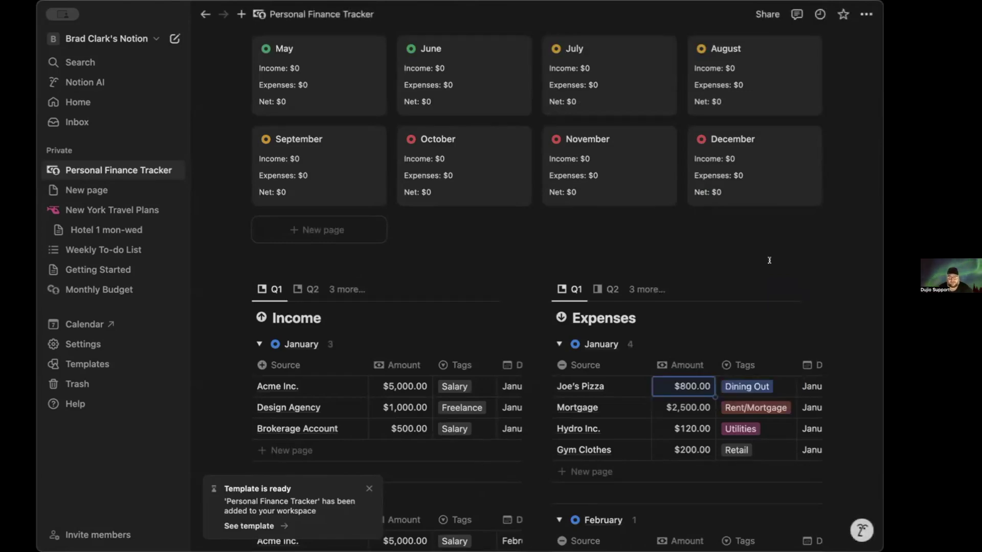
Review the Joe's Pizza expense's tag and the first-quarter entries in the Income and Expenses tables.
{"action": "scroll", "coordinate": [731, 353], "scroll_direction": "down", "scroll_amount": 2}
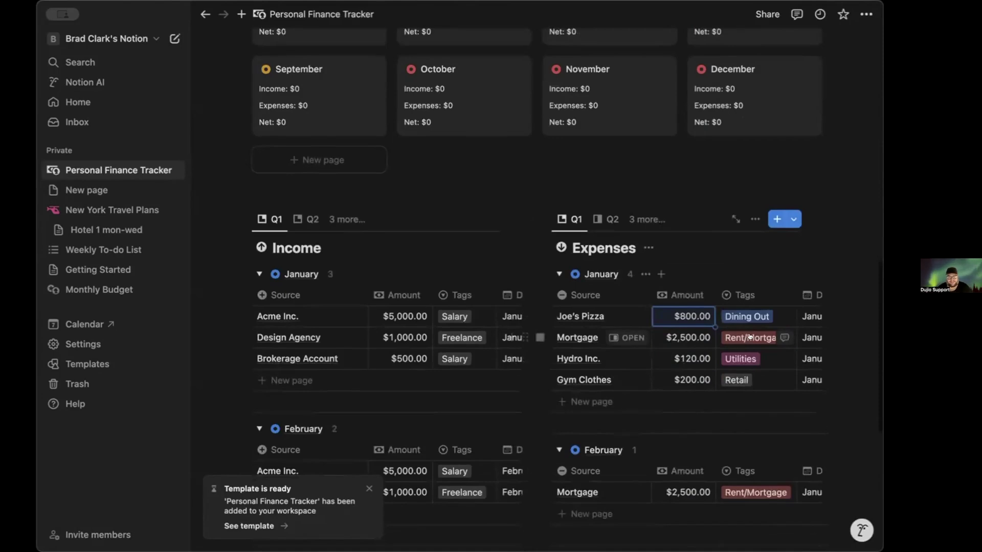
{"action": "left_click", "coordinate": [747, 316]}
{"action": "key", "text": "Escape"}
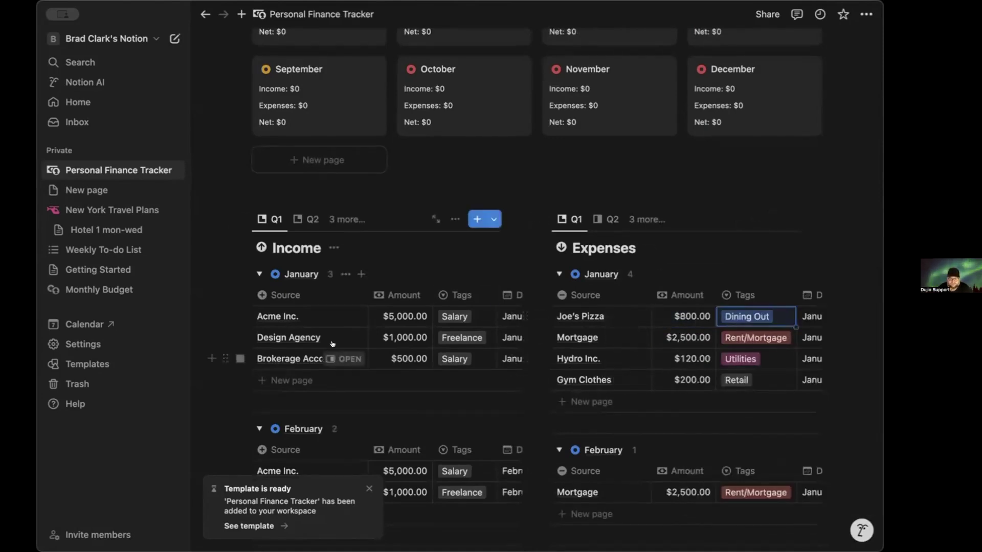
{"action": "scroll", "coordinate": [332, 343], "scroll_direction": "down", "scroll_amount": 3}
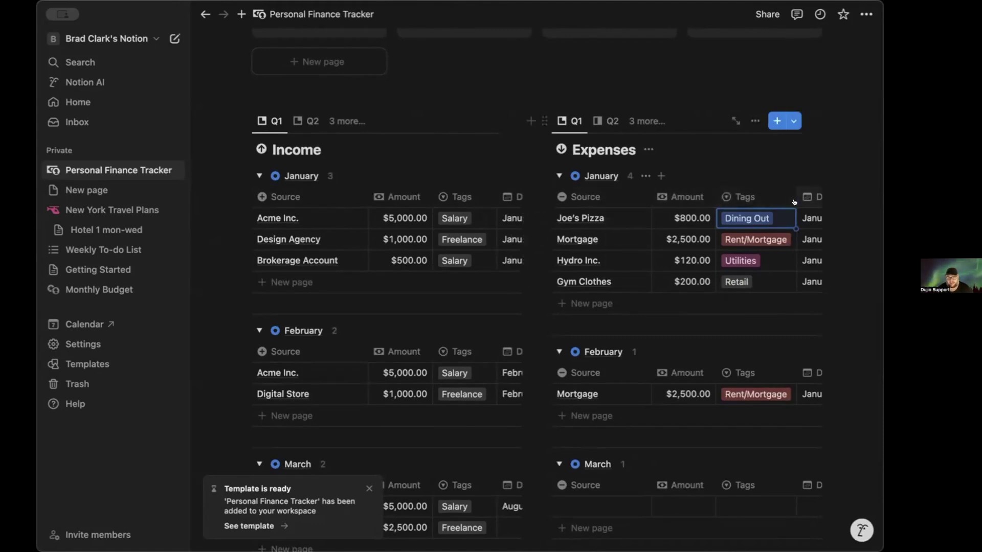
{"action": "scroll", "coordinate": [766, 230], "scroll_direction": "right", "scroll_amount": 3}
{"action": "scroll", "coordinate": [767, 230], "scroll_direction": "left", "scroll_amount": 3}
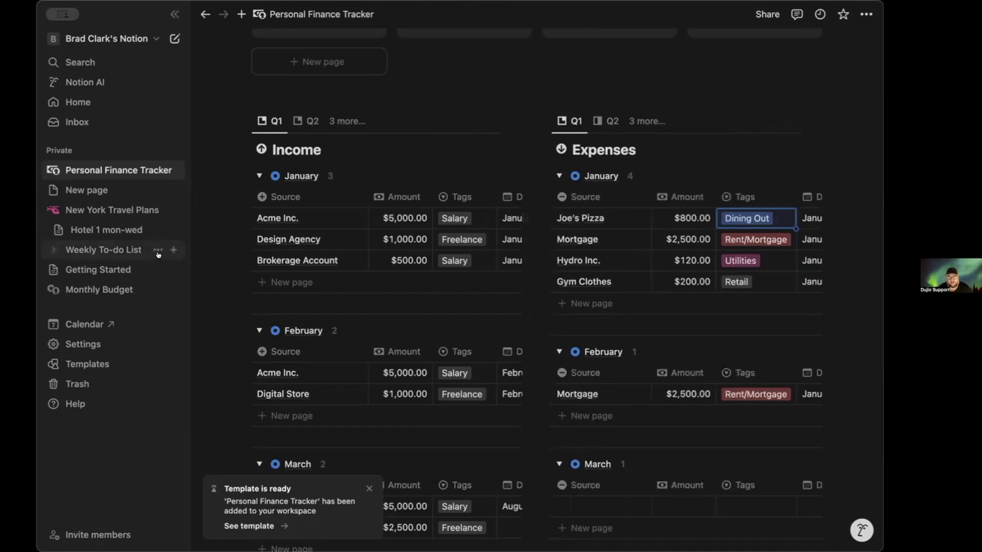
Open the empty untitled page in the Private section, with its title ready for editing.
{"action": "left_click", "coordinate": [85, 192]}
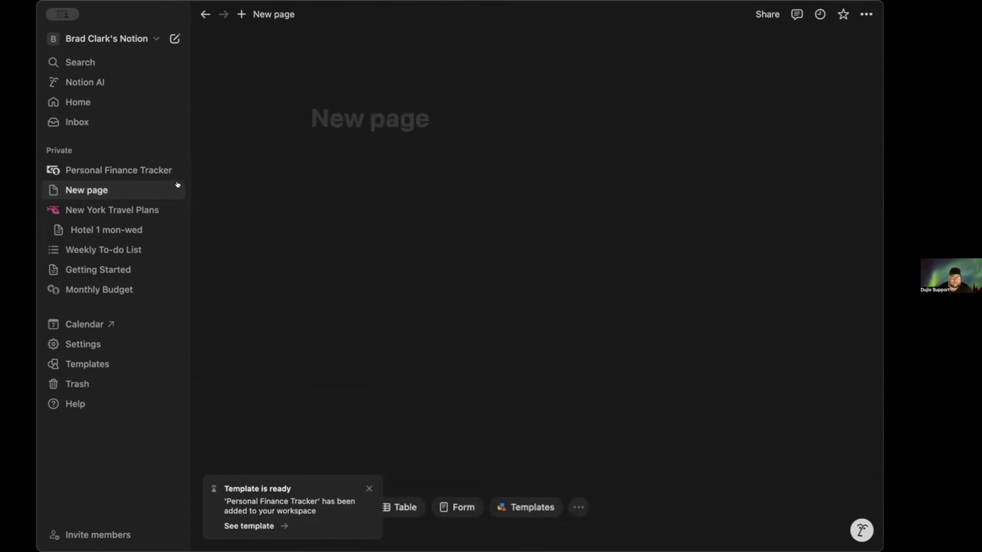
{"action": "right_click", "coordinate": [328, 151]}
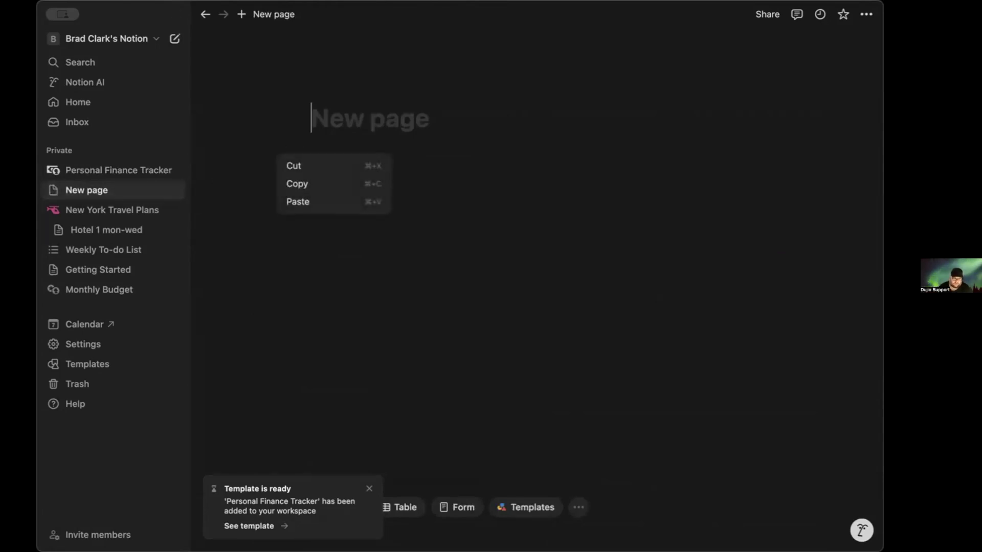
{"action": "type", "text": "/page"}
{"action": "key", "text": "BackSpace"}
{"action": "key", "text": "BackSpace"}
{"action": "key", "text": "BackSpace"}
{"action": "key", "text": "BackSpace"}
{"action": "key", "text": "BackSpace"}
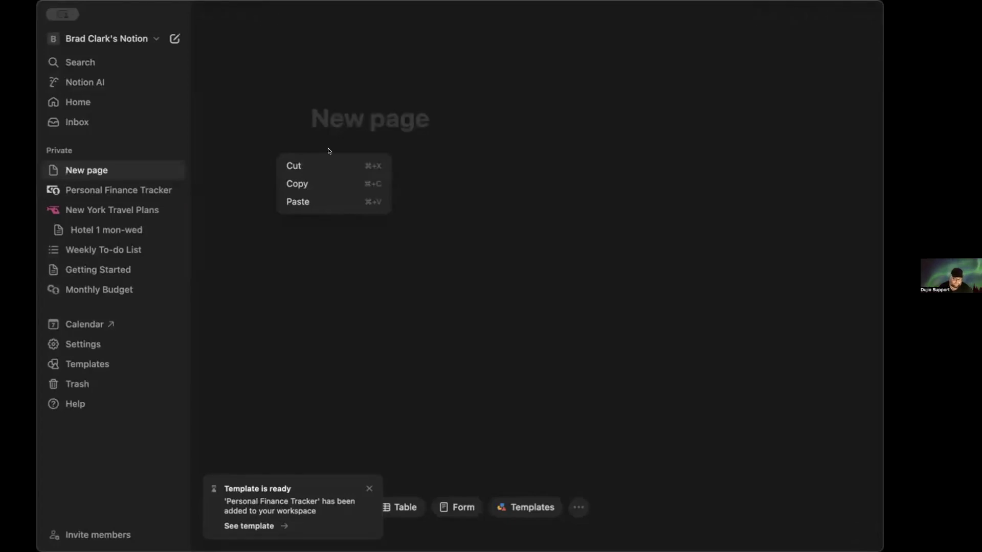
Title the empty page "properties demo".
{"action": "type", "text": "properties demo"}
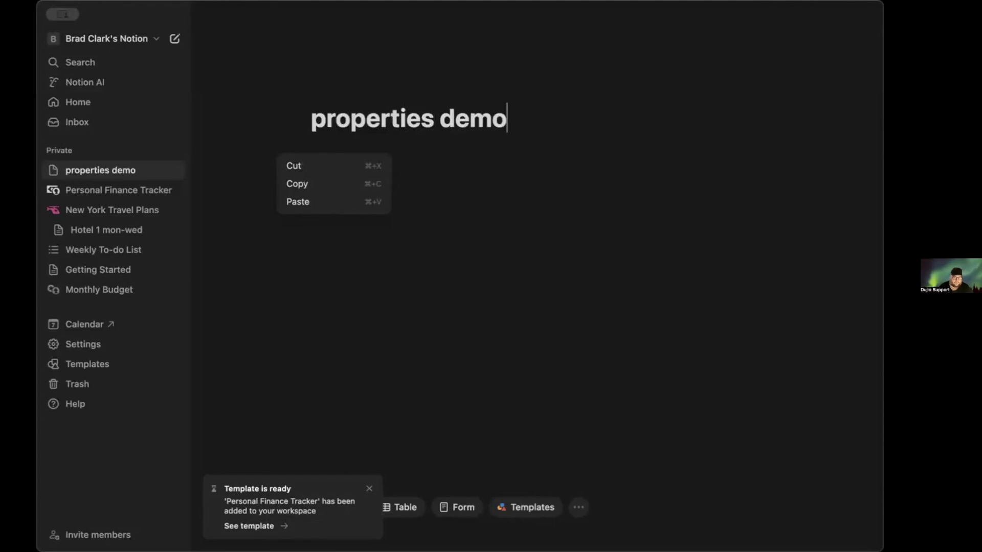
{"action": "left_click", "coordinate": [377, 249]}
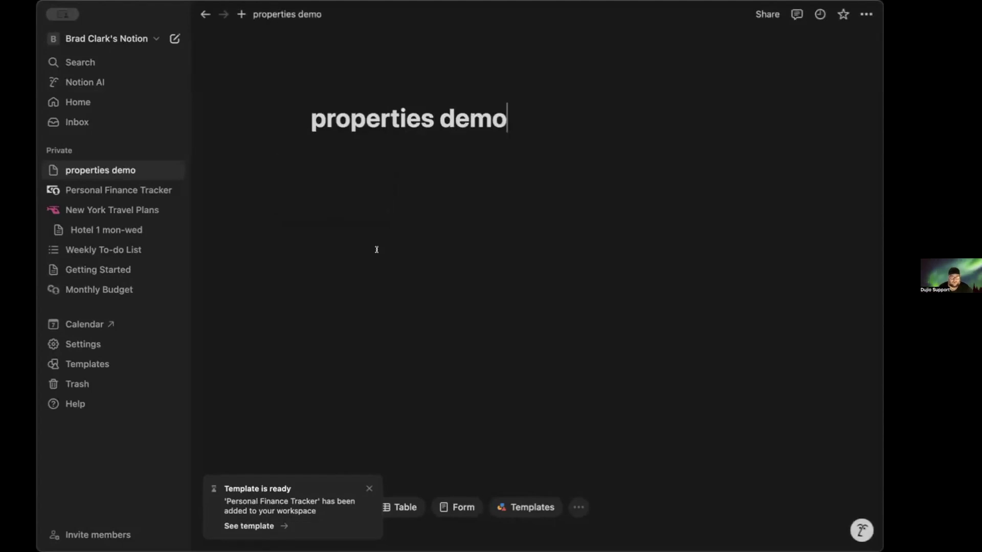
Insert a new inline database into the body of the properties demo page.
{"action": "left_click", "coordinate": [326, 203]}
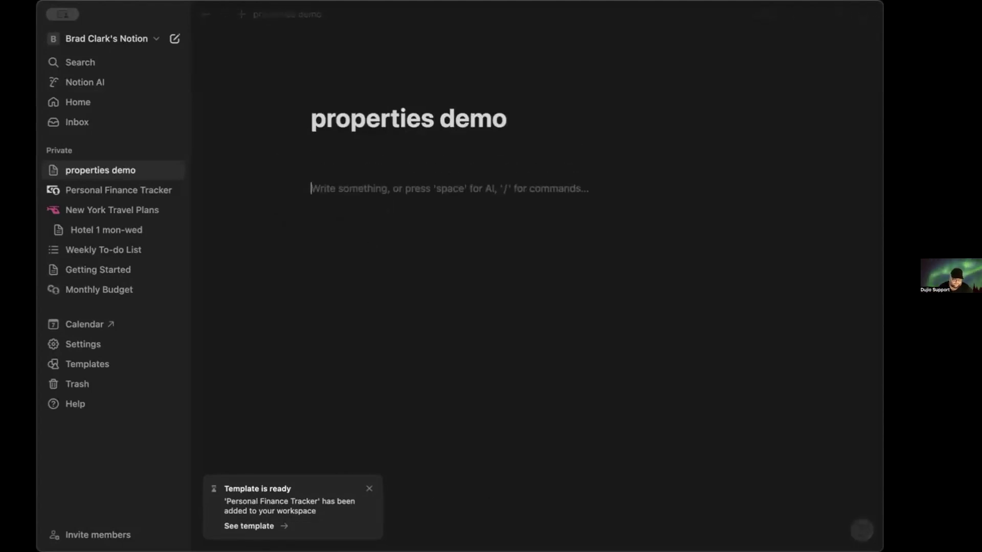
{"action": "type", "text": "/data"}
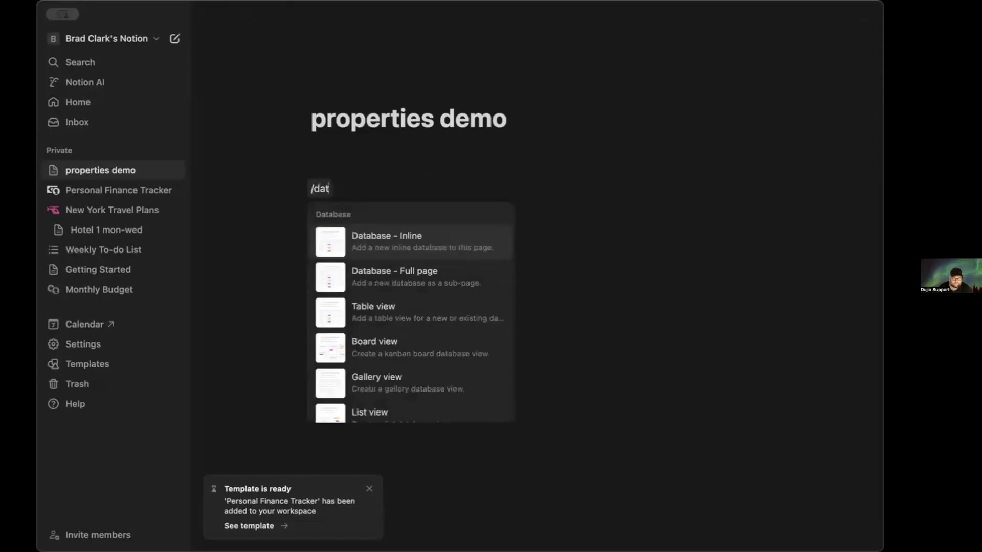
{"action": "left_click", "coordinate": [362, 242]}
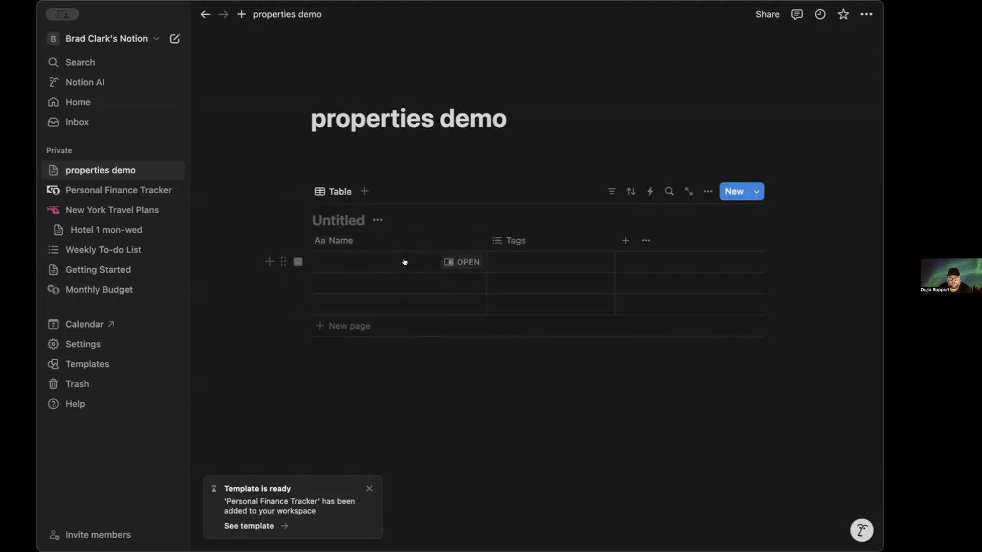
Title the inline database "Packing List" and name its first entry "Sunglasses".
{"action": "left_click", "coordinate": [335, 223]}
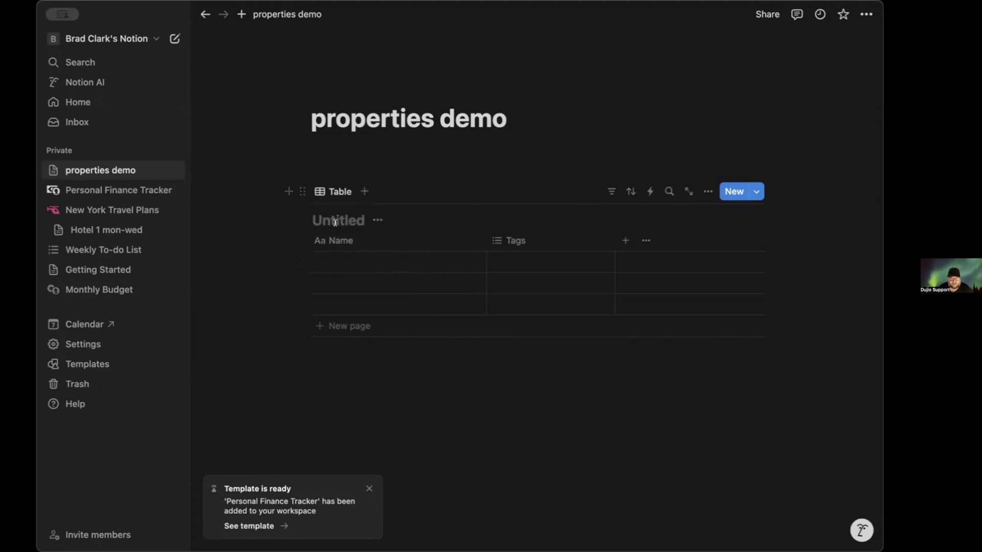
{"action": "type", "text": "Packing List"}
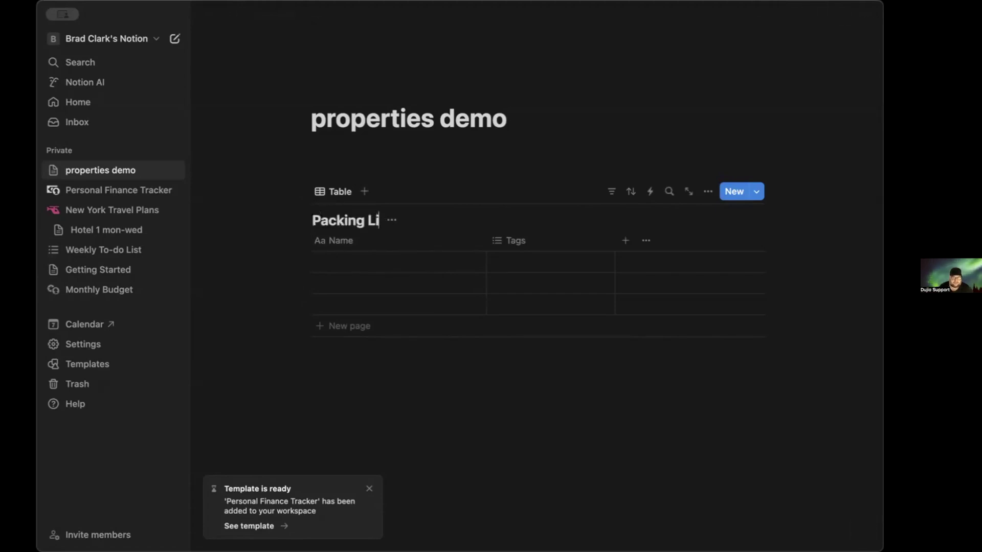
{"action": "left_click", "coordinate": [339, 264]}
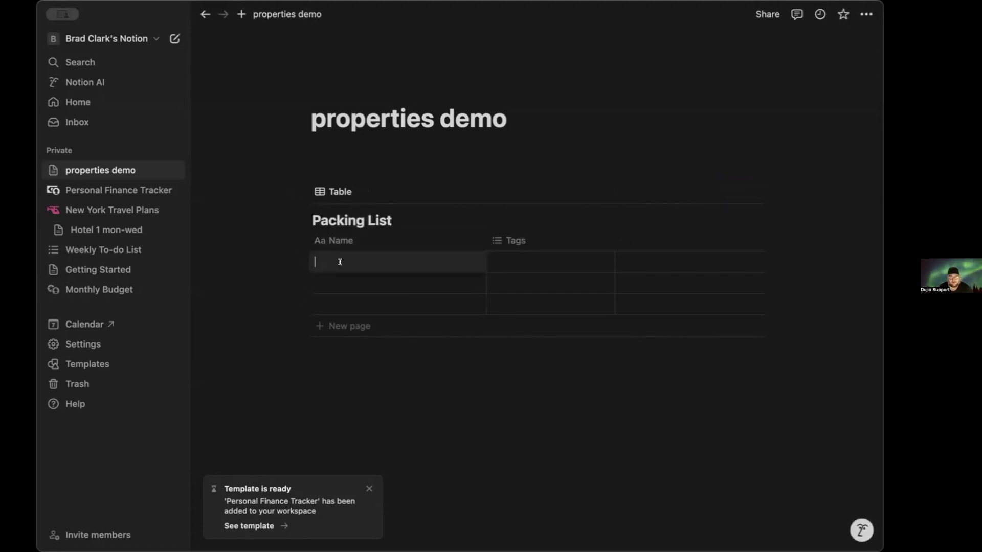
{"action": "type", "text": "Sunglassed"}
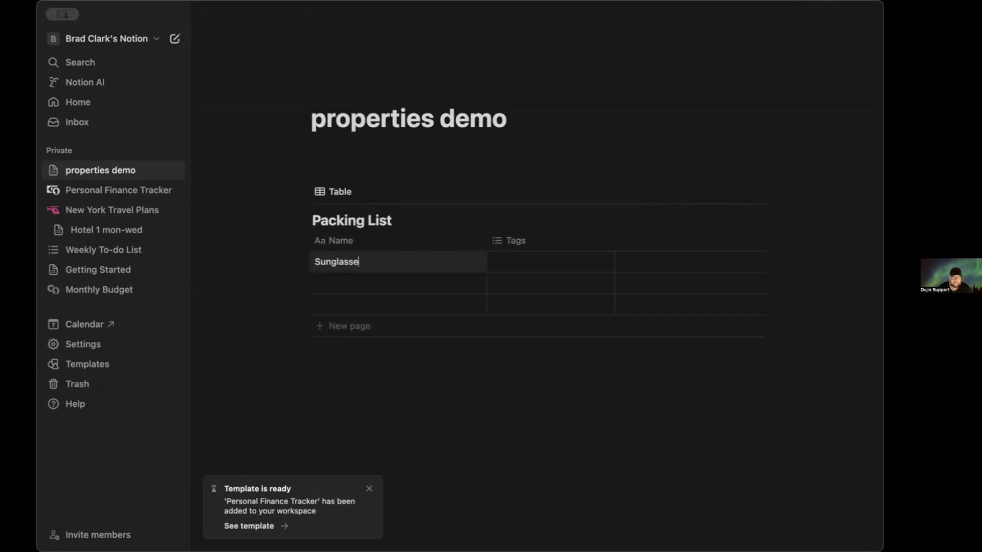
{"action": "key", "text": "BackSpace"}
{"action": "key", "text": "BackSpace"}
{"action": "type", "text": "es"}
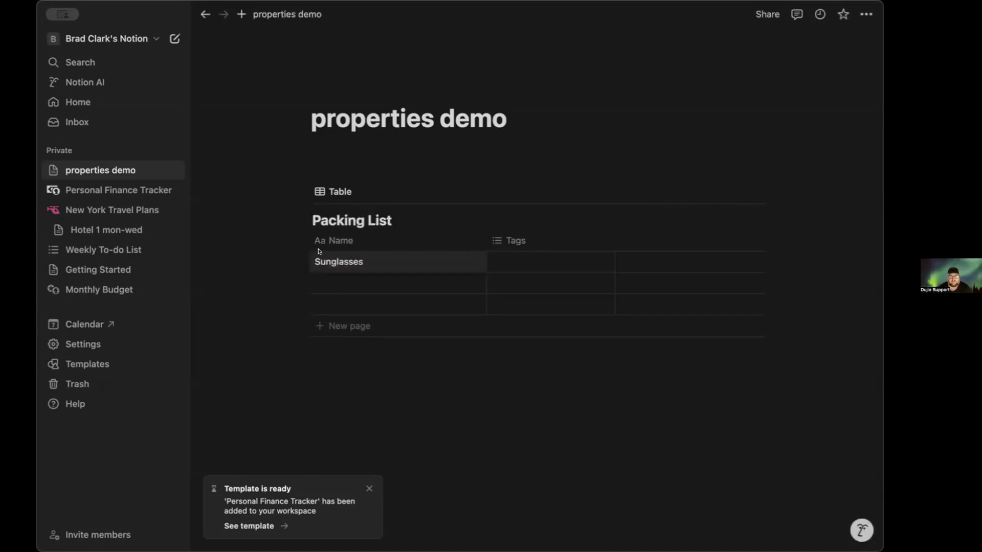
{"action": "key", "text": "Escape"}
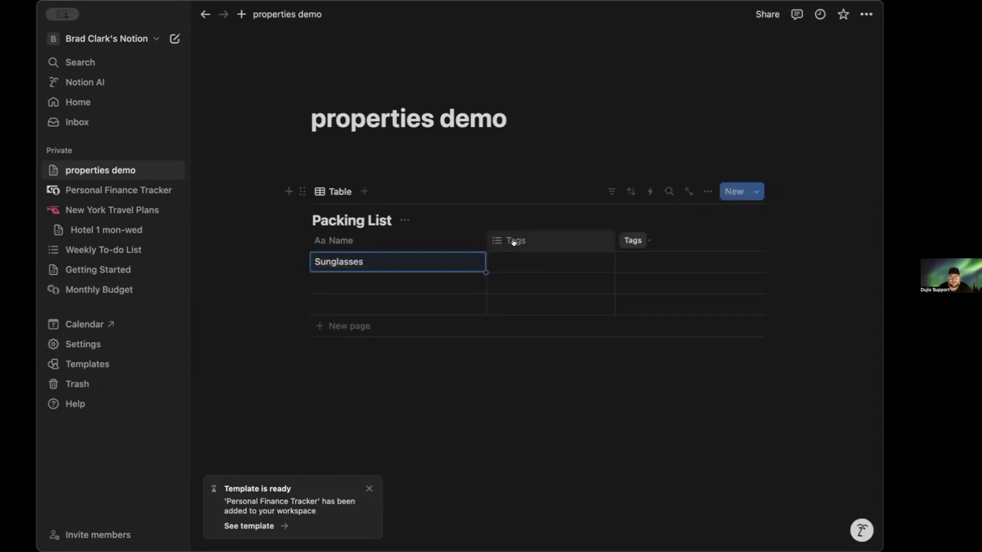
Create and assign two tags to the Sunglasses entry: the traveller's first name and "Mum".
{"action": "left_click", "coordinate": [514, 240]}
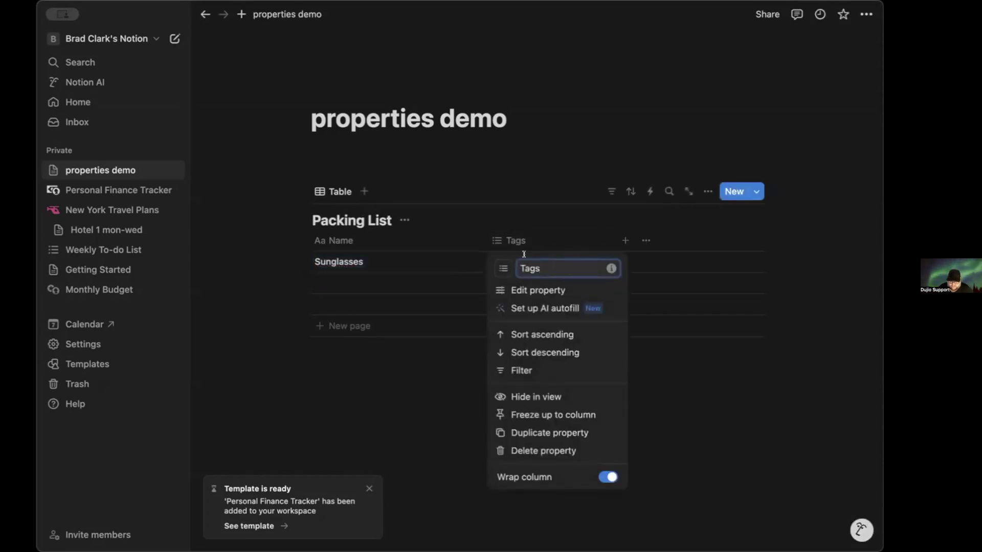
{"action": "key", "text": "Escape"}
{"action": "left_click", "coordinate": [527, 259]}
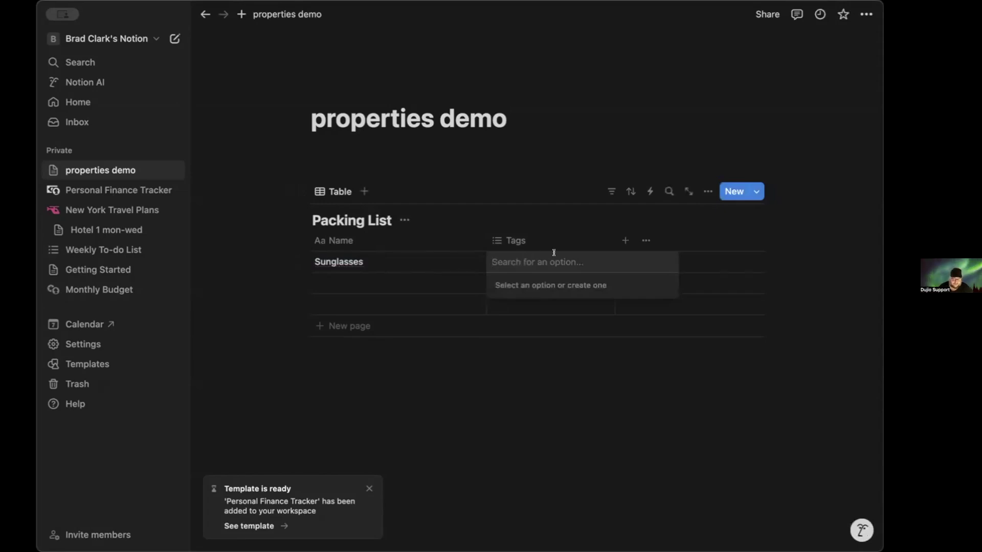
{"action": "key", "text": "Caps_Lock"}
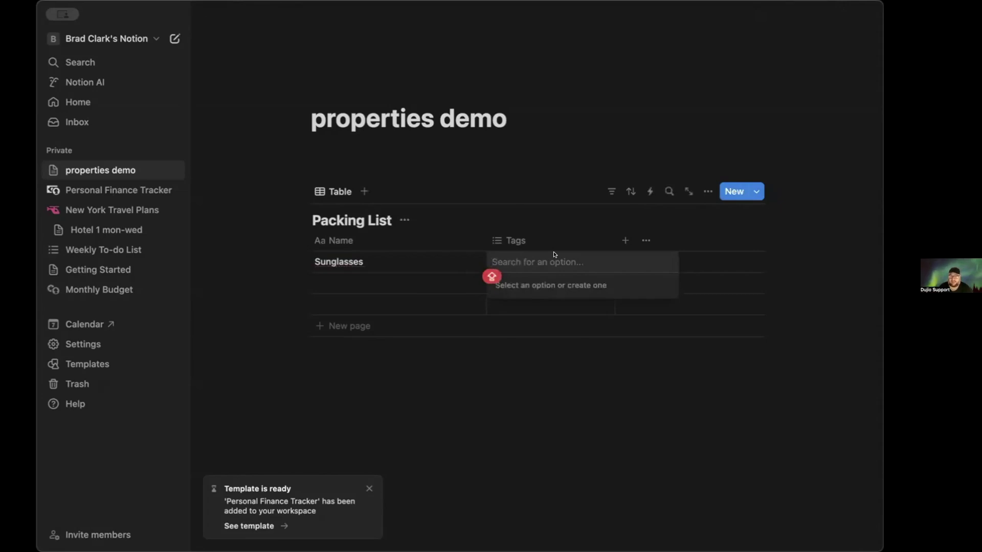
{"action": "type", "text": "Brad"}
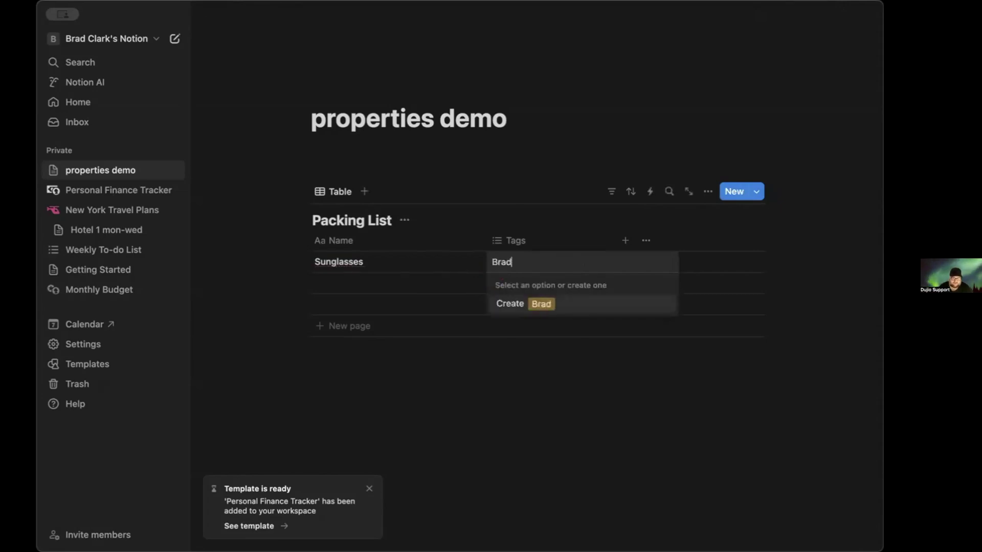
{"action": "key", "text": "Return"}
{"action": "key", "text": "Caps_Lock"}
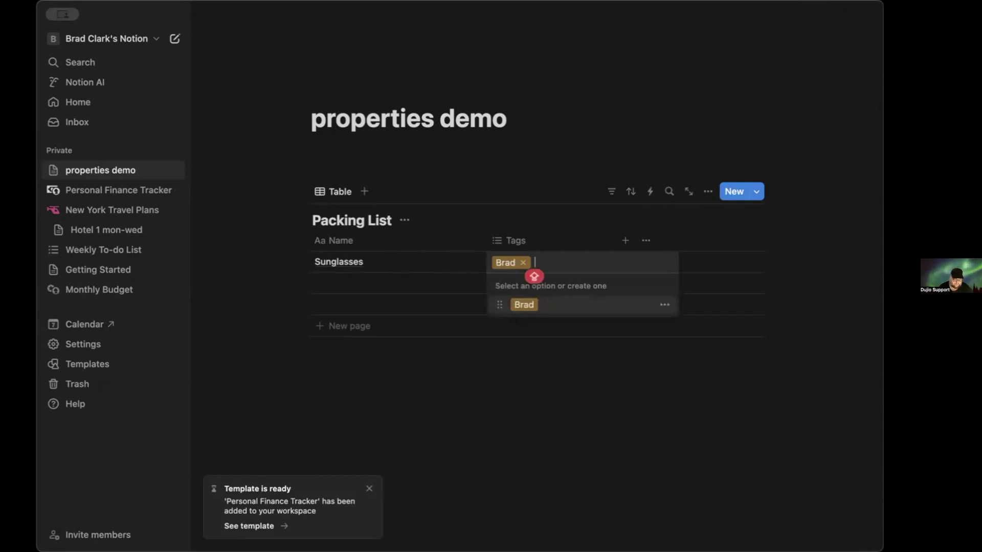
{"action": "type", "text": "Mum"}
{"action": "key", "text": "Return"}
Add the new tags "Dad", "Kid 1" and "Kid 2" to the Sunglasses entry.
{"action": "type", "text": "D"}
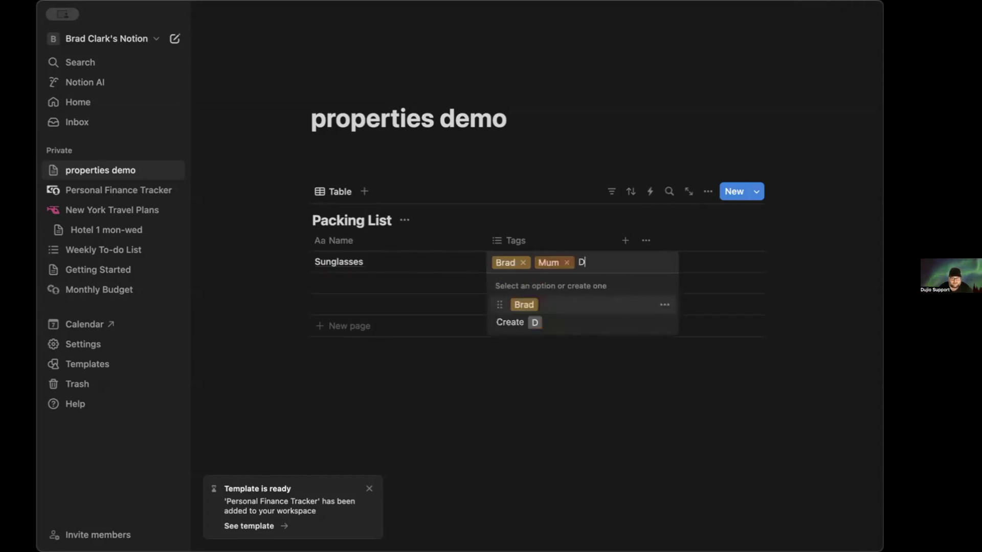
{"action": "type", "text": "ad"}
{"action": "key", "text": "Return"}
{"action": "type", "text": "Kid 1"}
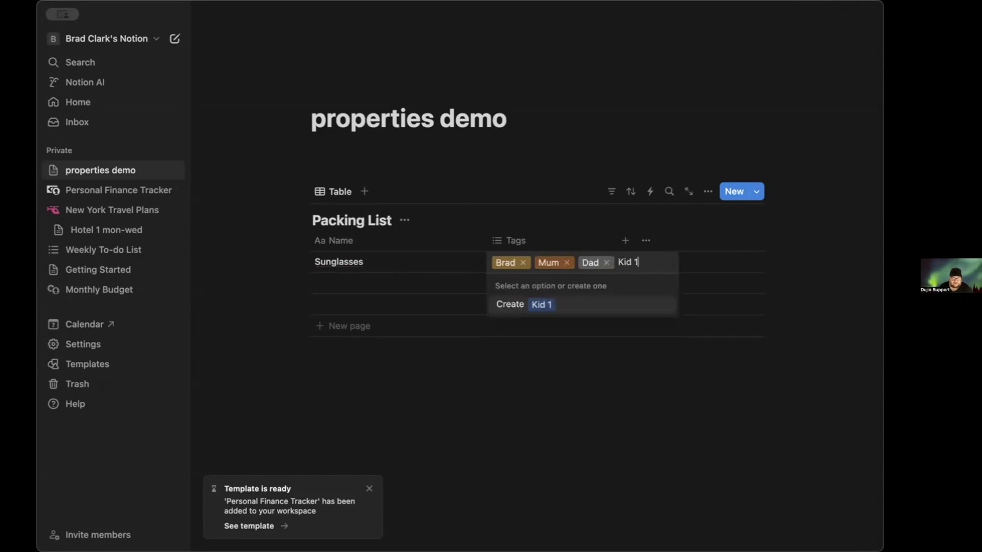
{"action": "key", "text": "Return"}
{"action": "type", "text": "Kid 2"}
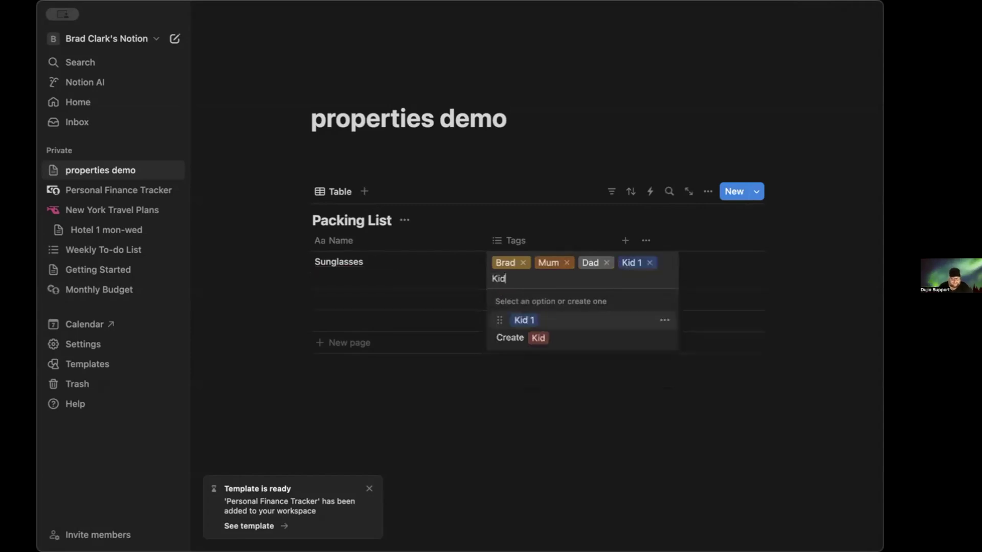
{"action": "key", "text": "Return"}
{"action": "left_click", "coordinate": [397, 405]}
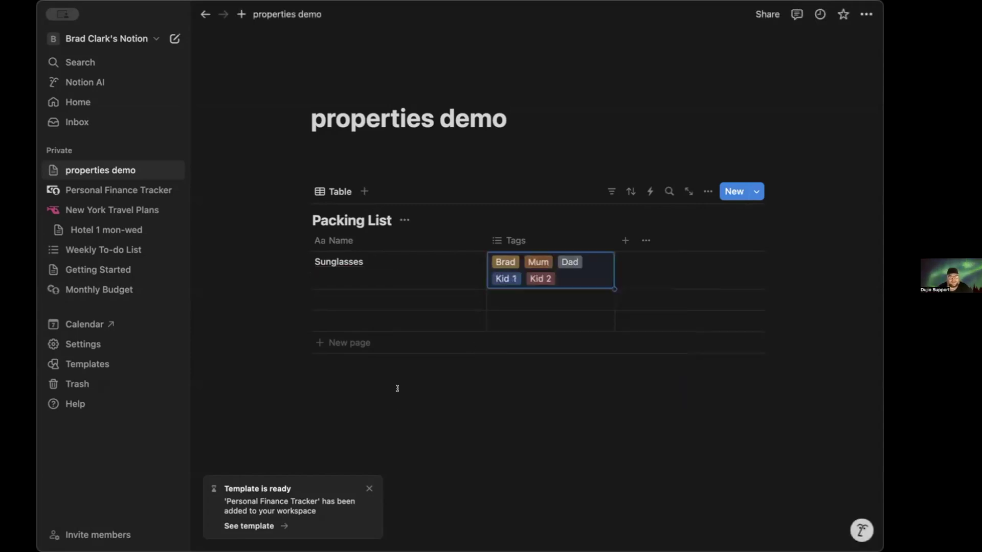
Tag the second entry with the traveller's first name, Dad and Kid 1, and name it "Sun Cream".
{"action": "left_click", "coordinate": [409, 284]}
{"action": "left_click", "coordinate": [529, 285]}
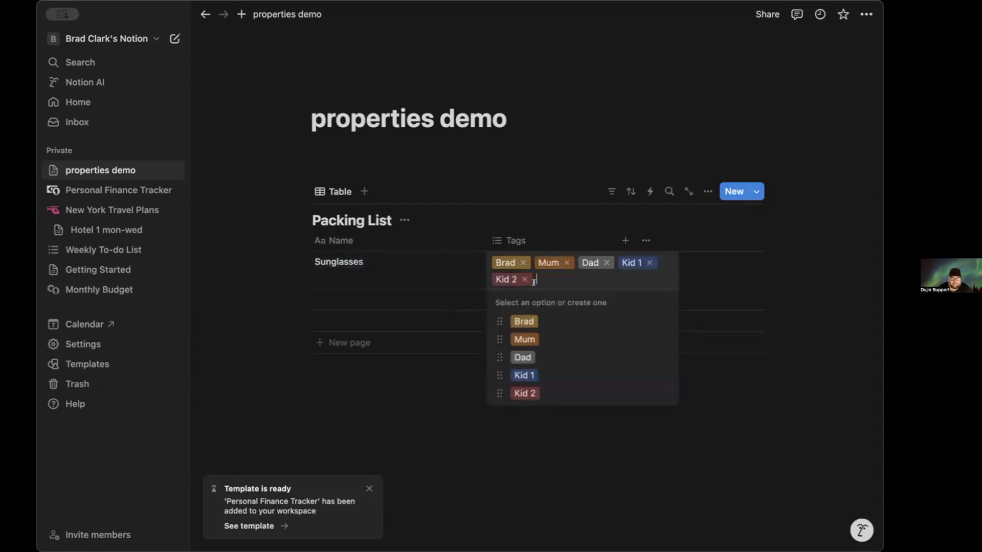
{"action": "left_click", "coordinate": [454, 292]}
{"action": "left_click", "coordinate": [522, 296]}
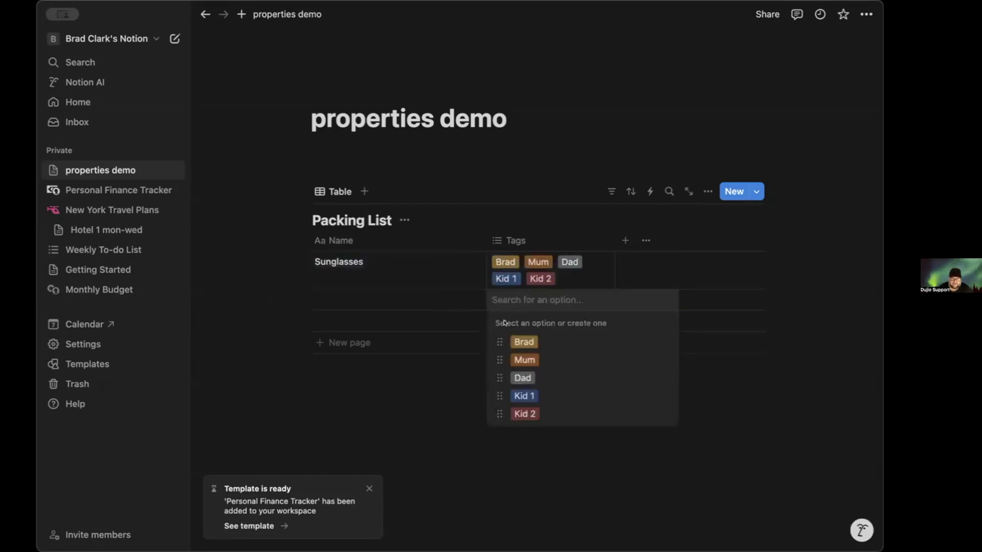
{"action": "left_click", "coordinate": [516, 342]}
{"action": "left_click", "coordinate": [519, 378]}
{"action": "left_click", "coordinate": [522, 397]}
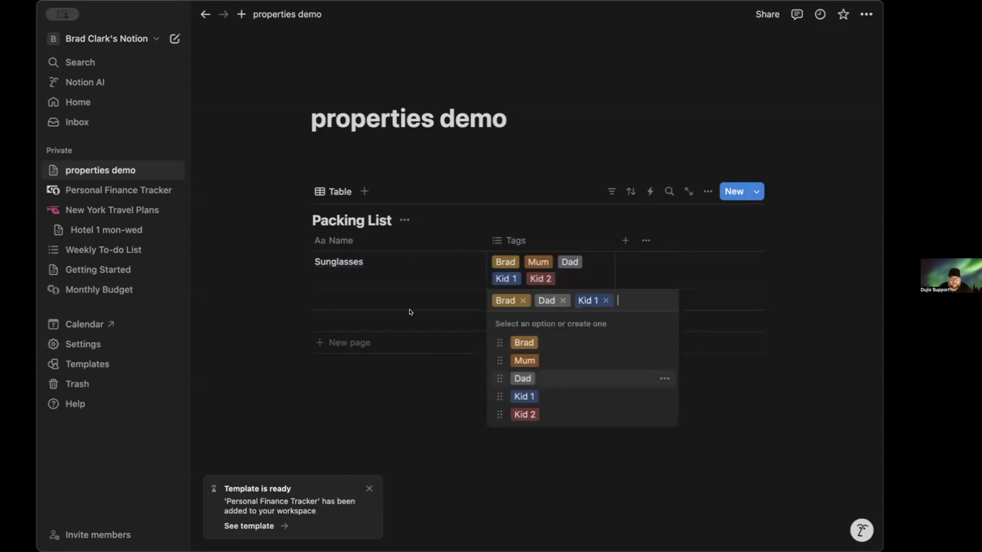
{"action": "left_click", "coordinate": [409, 305]}
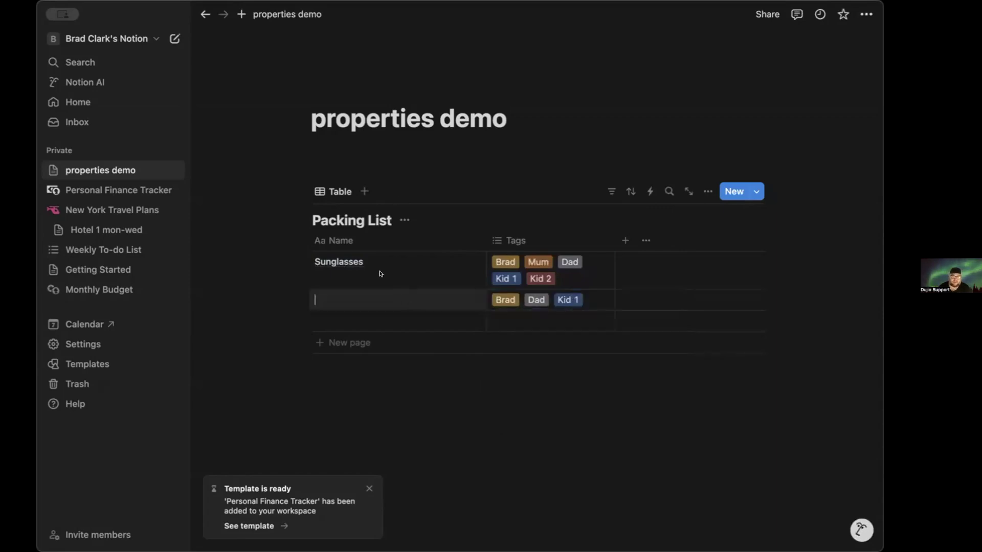
{"action": "type", "text": "Sun Cream"}
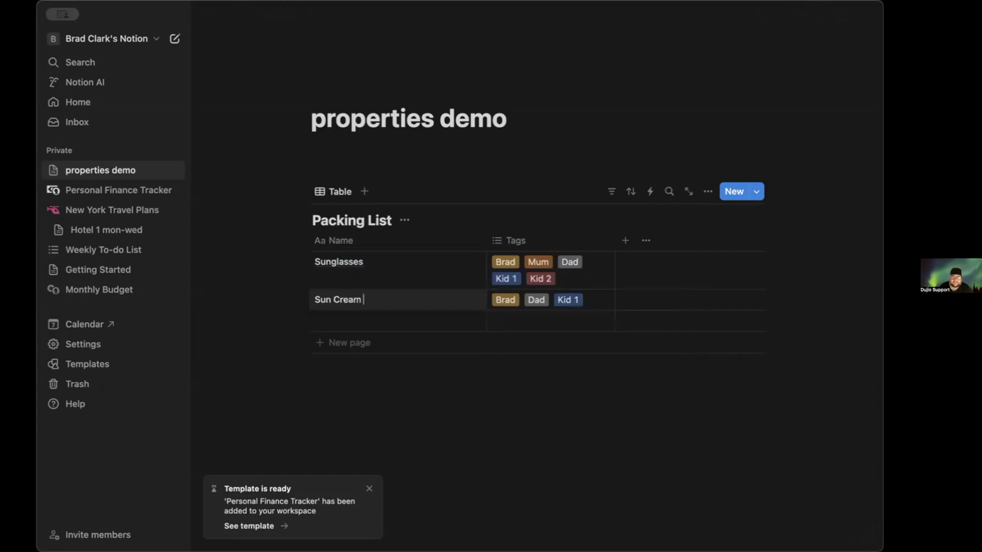
{"action": "key", "text": "Return"}
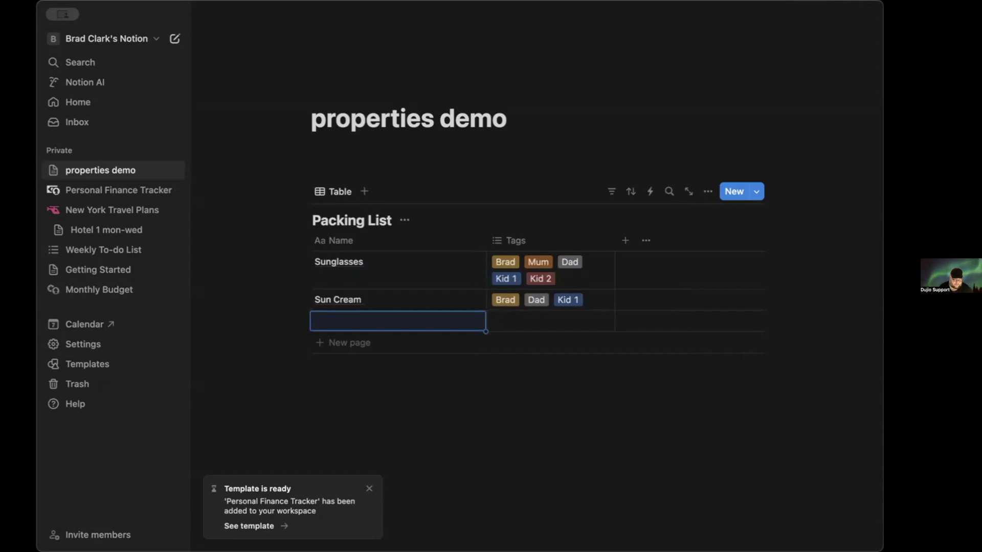
Name the third entry "Deodorant" and tag it with Mum and the traveller's first name.
{"action": "type", "text": "Deodorant"}
{"action": "key", "text": "Escape"}
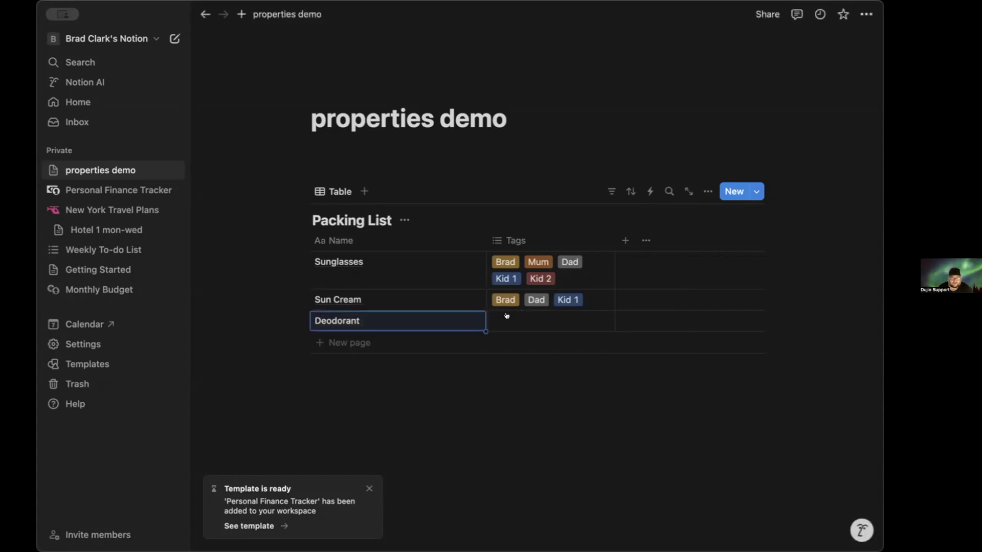
{"action": "left_click", "coordinate": [506, 316]}
{"action": "left_click", "coordinate": [524, 363]}
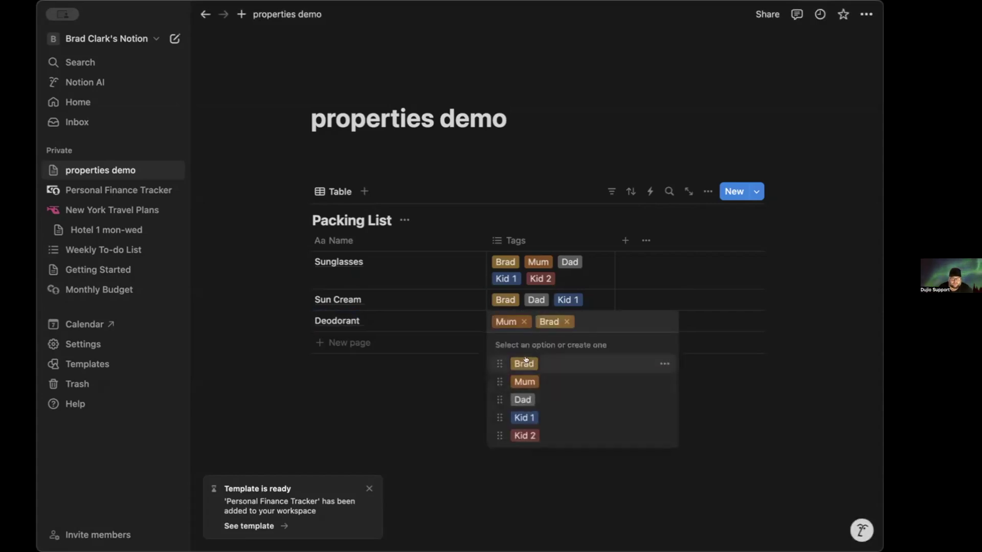
{"action": "key", "text": "Escape"}
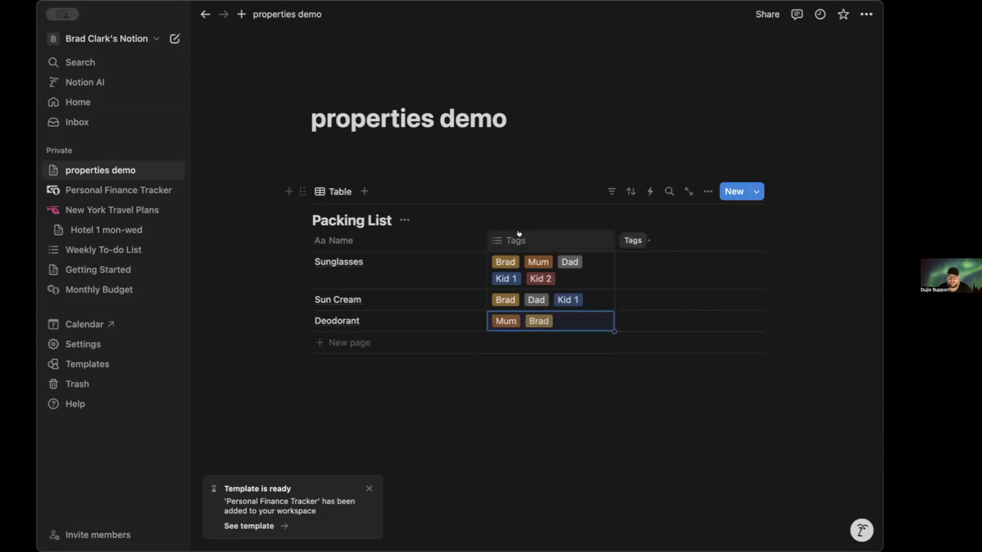
Add a Files & media property named "Rceipts" to the Packing List database.
{"action": "left_click", "coordinate": [620, 241]}
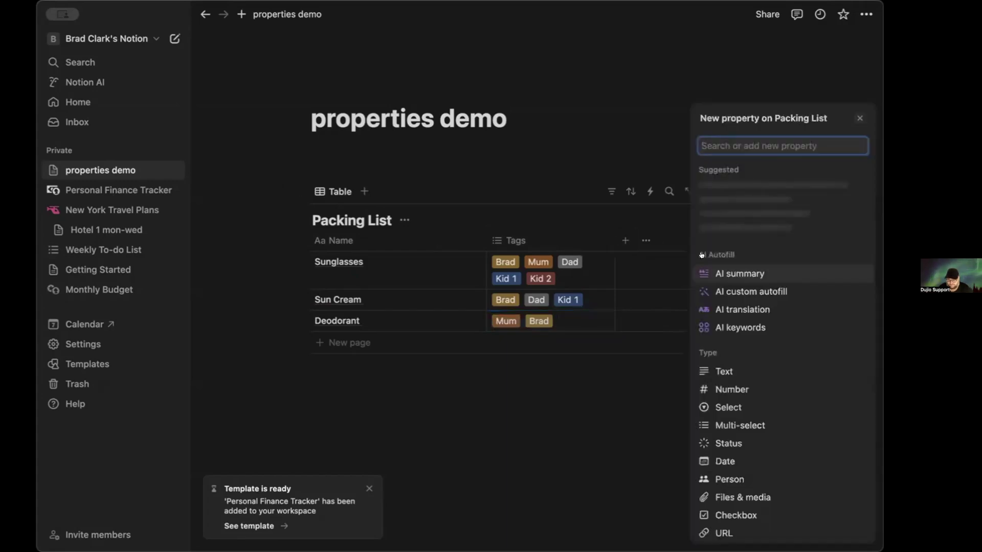
{"action": "scroll", "coordinate": [752, 376], "scroll_direction": "down", "scroll_amount": 5}
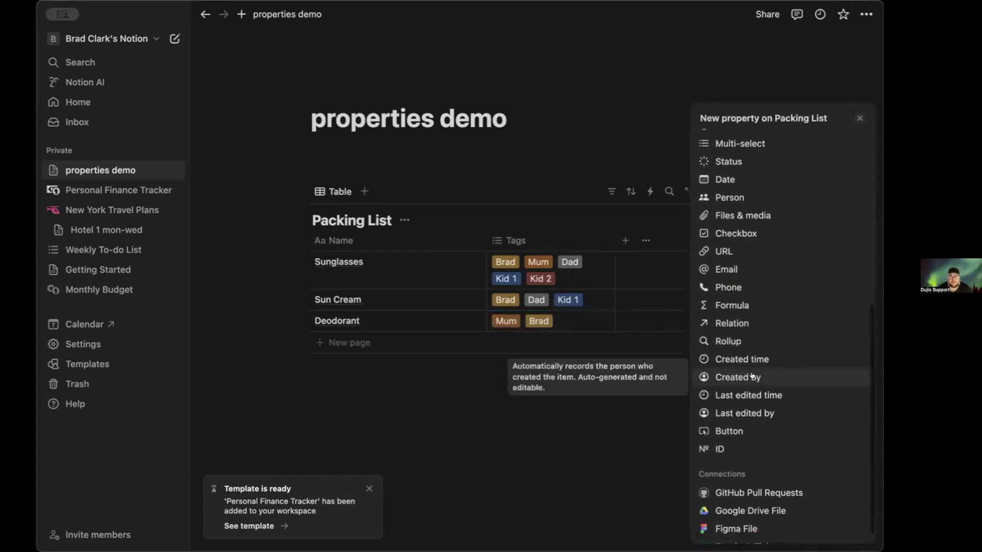
{"action": "scroll", "coordinate": [751, 376], "scroll_direction": "down", "scroll_amount": 1}
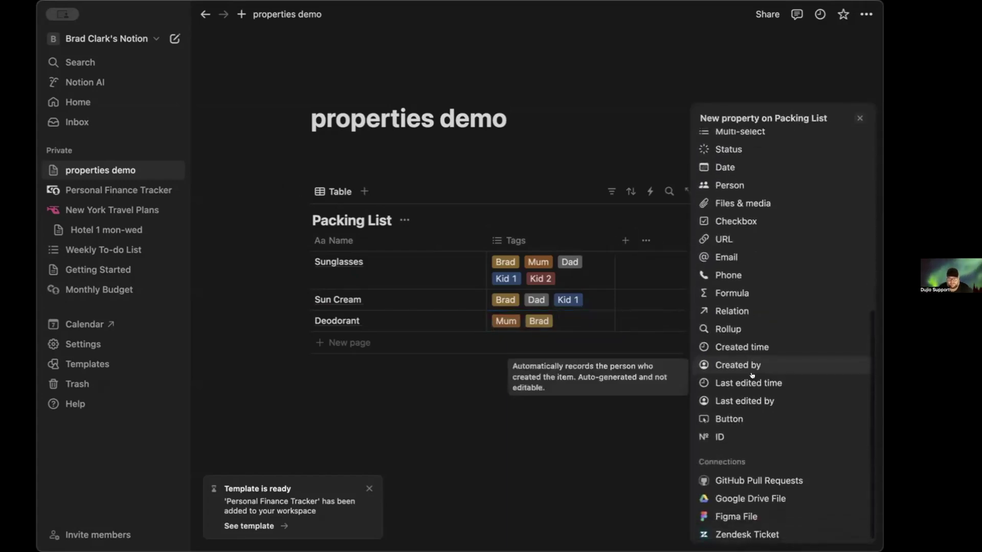
{"action": "left_click", "coordinate": [762, 200]}
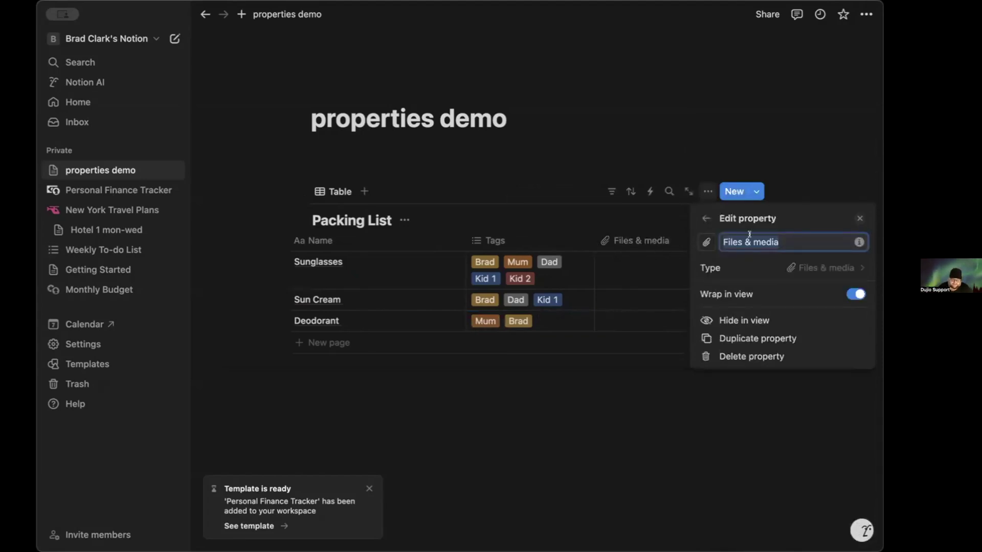
{"action": "type", "text": "Rceipts"}
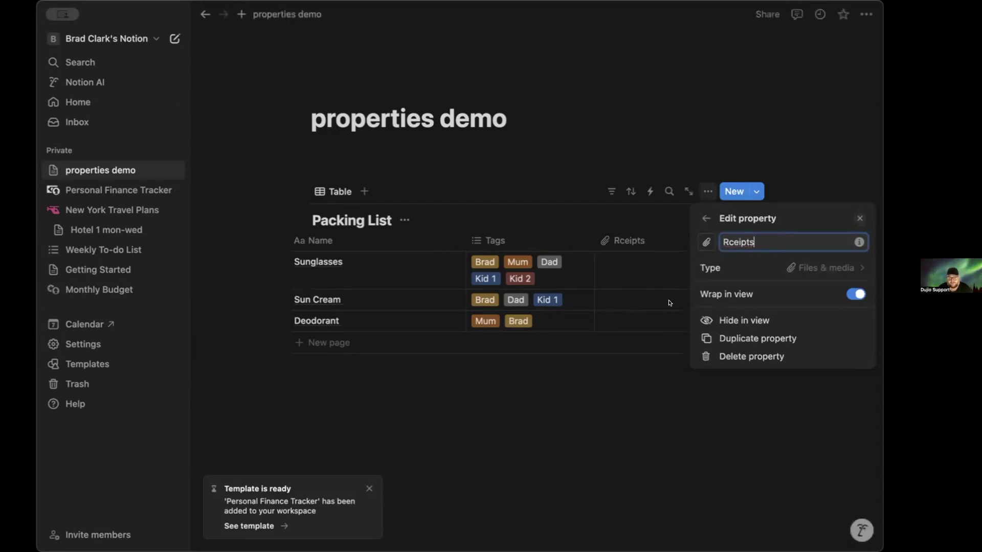
View the file upload options in the Rceipts cell of the Sunglasses entry.
{"action": "left_click", "coordinate": [629, 267]}
{"action": "left_click", "coordinate": [629, 268]}
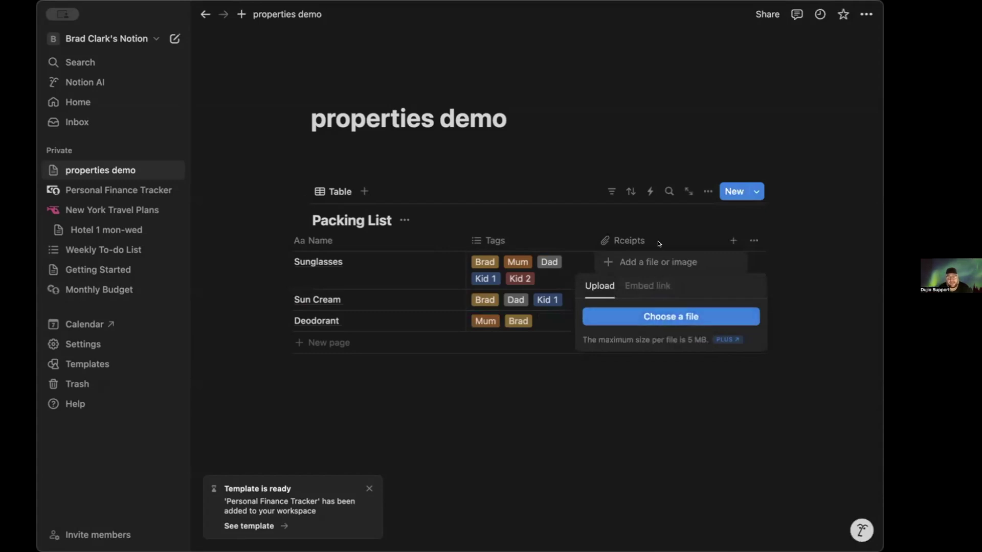
{"action": "key", "text": "Escape"}
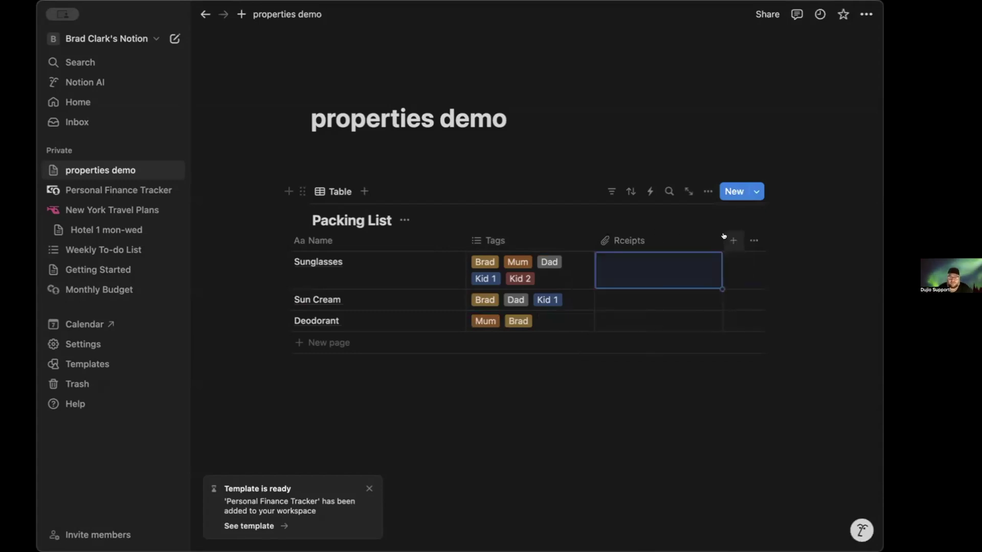
Add the suggested Priority Level select property to the Packing List database.
{"action": "left_click", "coordinate": [731, 241]}
{"action": "scroll", "coordinate": [749, 306], "scroll_direction": "down", "scroll_amount": 1}
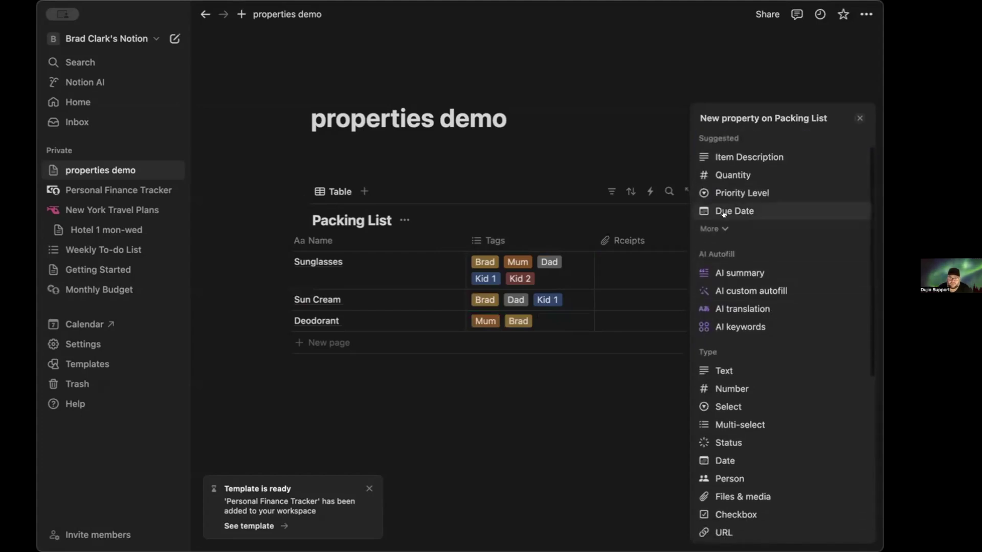
{"action": "left_click", "coordinate": [732, 193]}
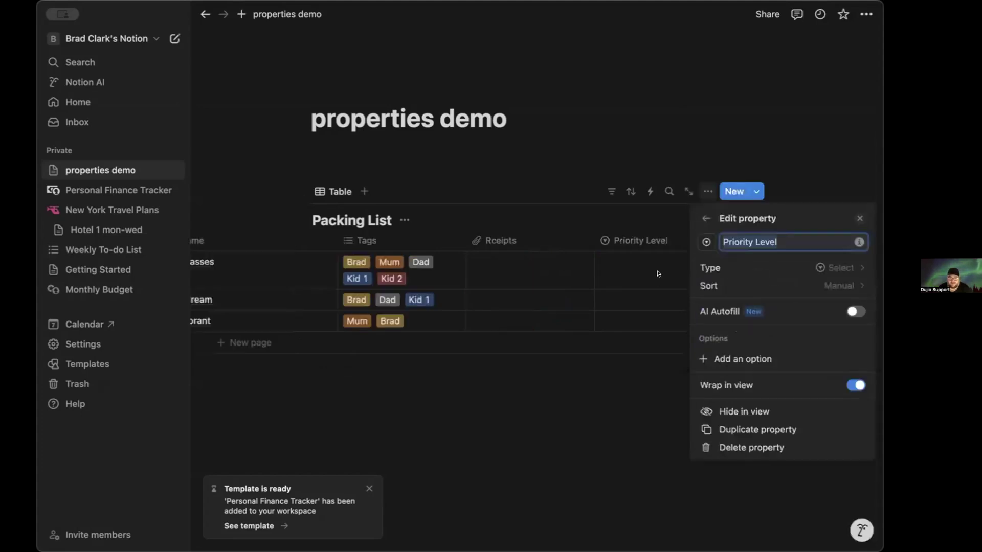
{"action": "left_click", "coordinate": [605, 435]}
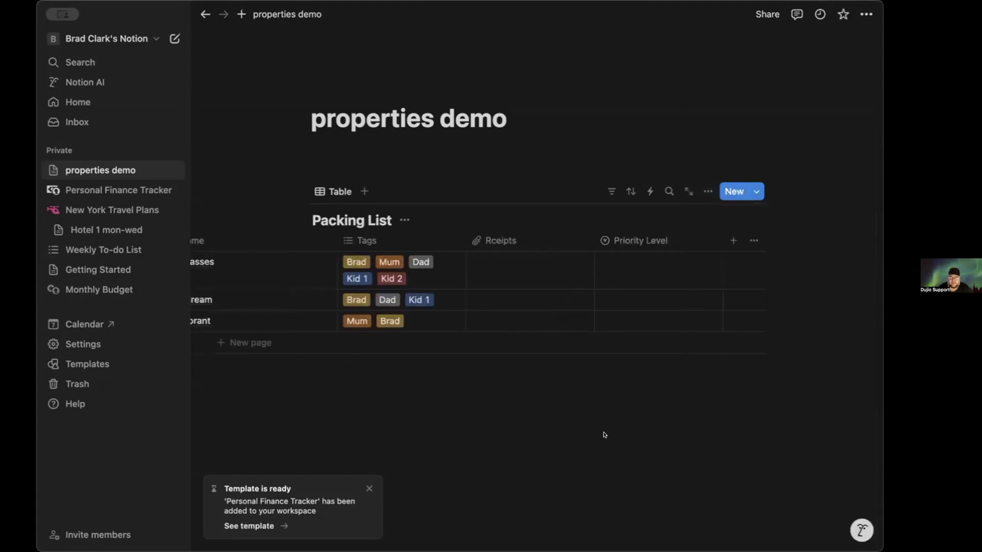
Create High, Medium and Low options in the Priority Level cell of the Sunglasses entry, leaving it set to Low.
{"action": "left_click", "coordinate": [629, 262]}
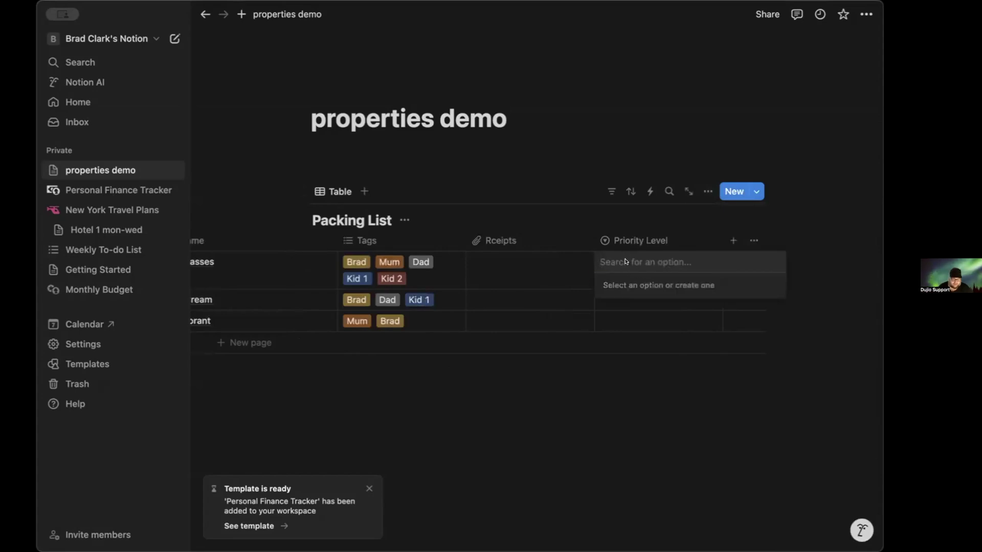
{"action": "type", "text": "High"}
{"action": "left_click", "coordinate": [658, 303]}
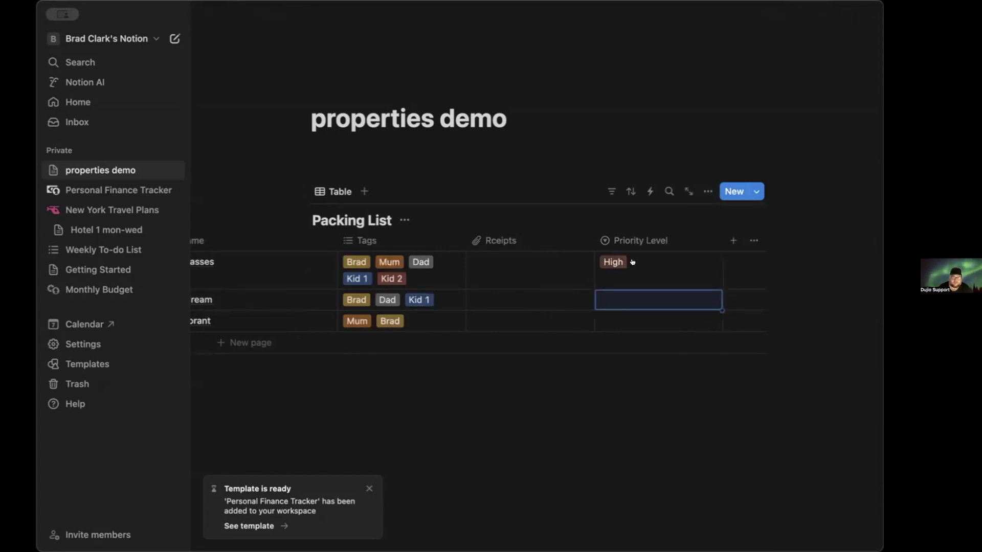
{"action": "left_click", "coordinate": [674, 262]}
{"action": "type", "text": "Medium"}
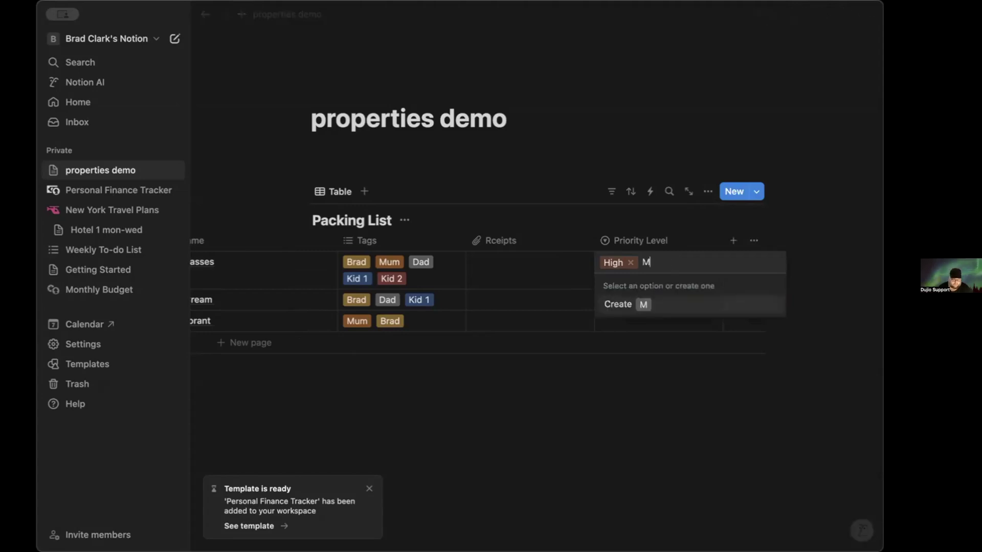
{"action": "key", "text": "Return"}
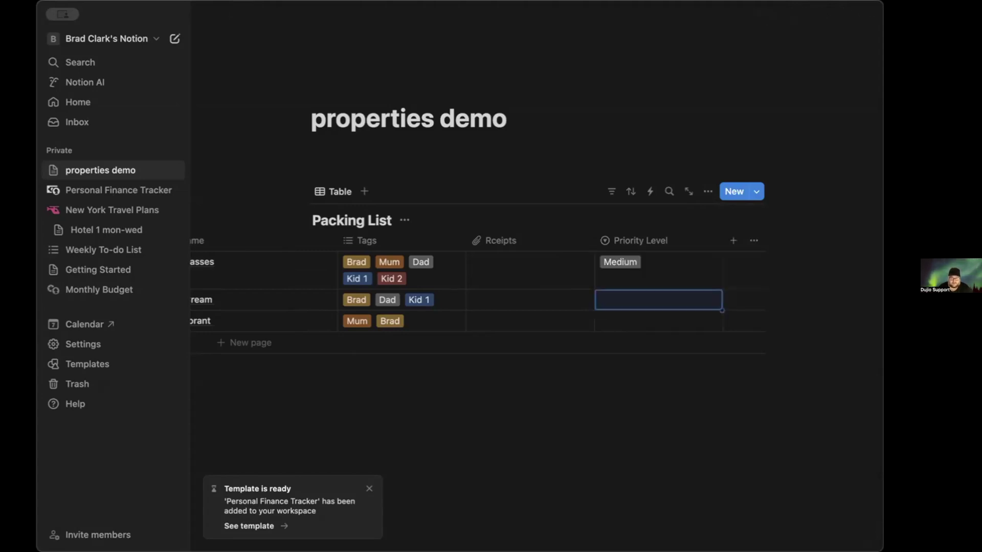
{"action": "left_click", "coordinate": [659, 266]}
{"action": "type", "text": "Low"}
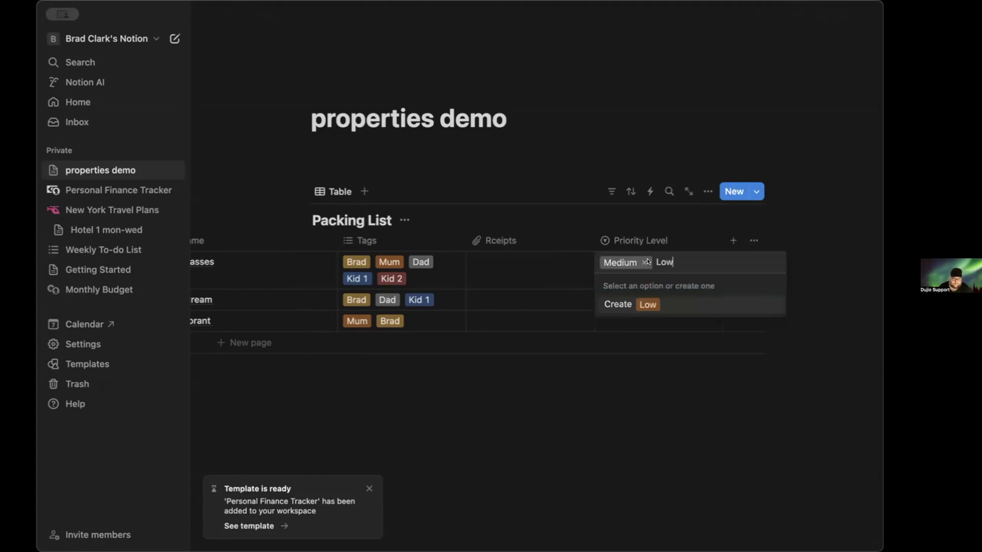
{"action": "key", "text": "Return"}
{"action": "left_click", "coordinate": [602, 416]}
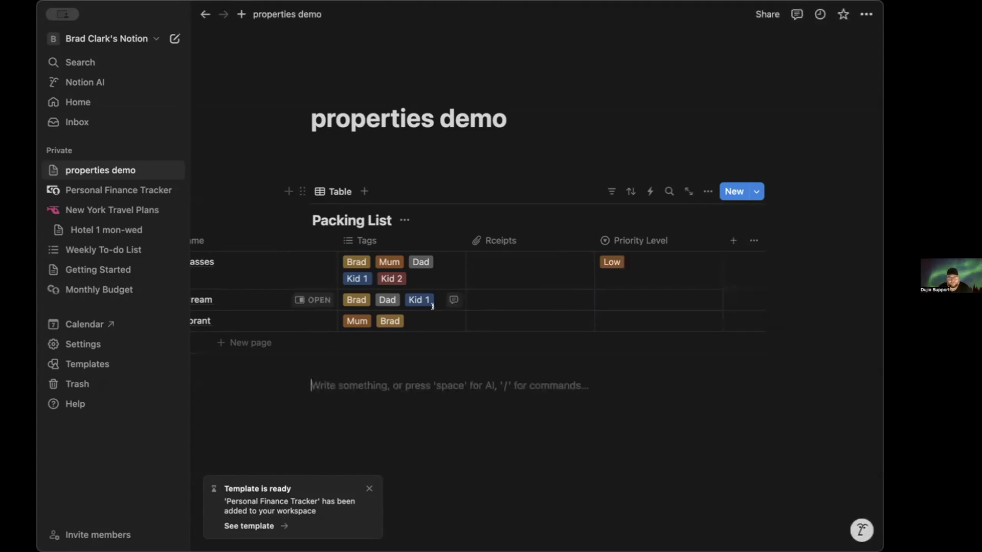
Add a Board view to the Packing List database and compare it with the Table view.
{"action": "scroll", "coordinate": [432, 306], "scroll_direction": "left", "scroll_amount": 5}
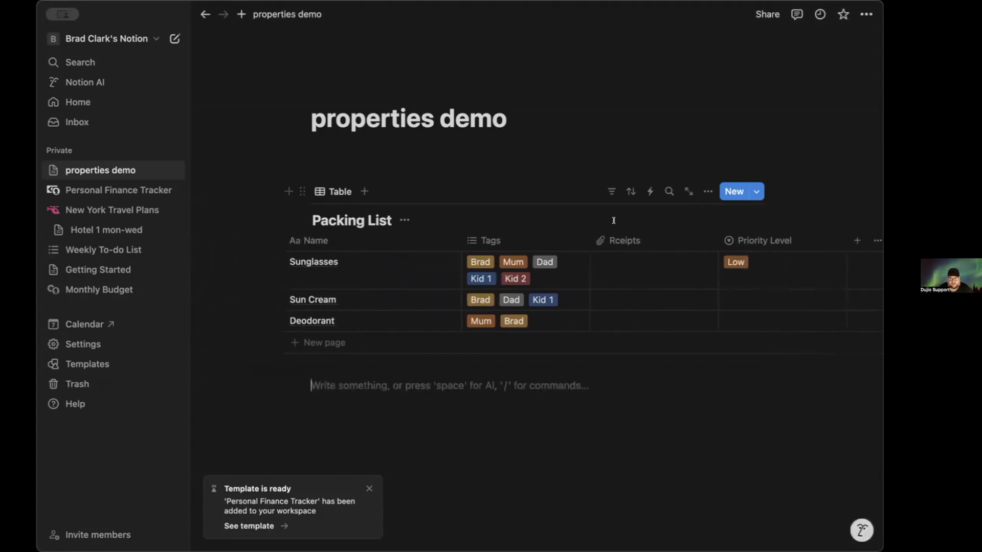
{"action": "left_click", "coordinate": [364, 190]}
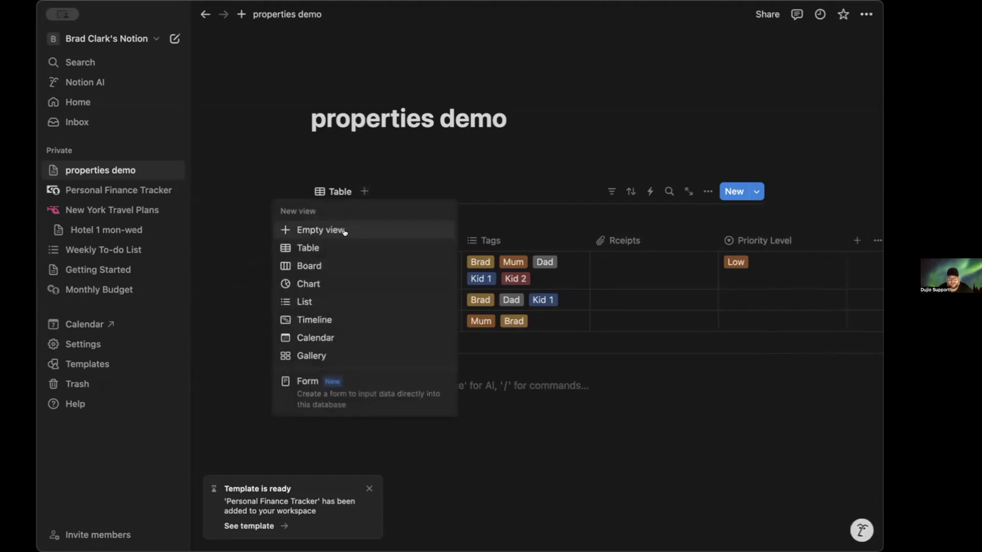
{"action": "left_click", "coordinate": [334, 262]}
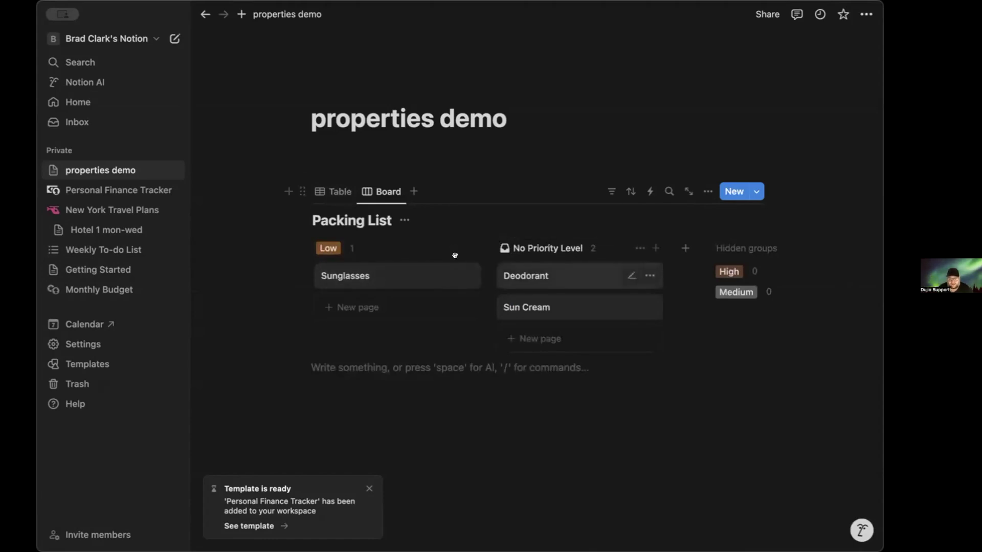
{"action": "left_click", "coordinate": [338, 192]}
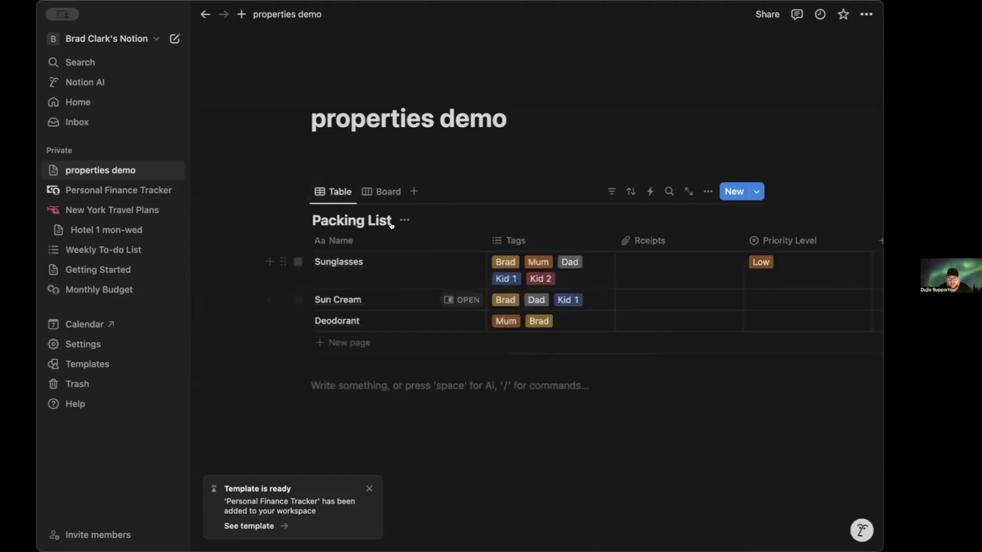
{"action": "left_click", "coordinate": [381, 191]}
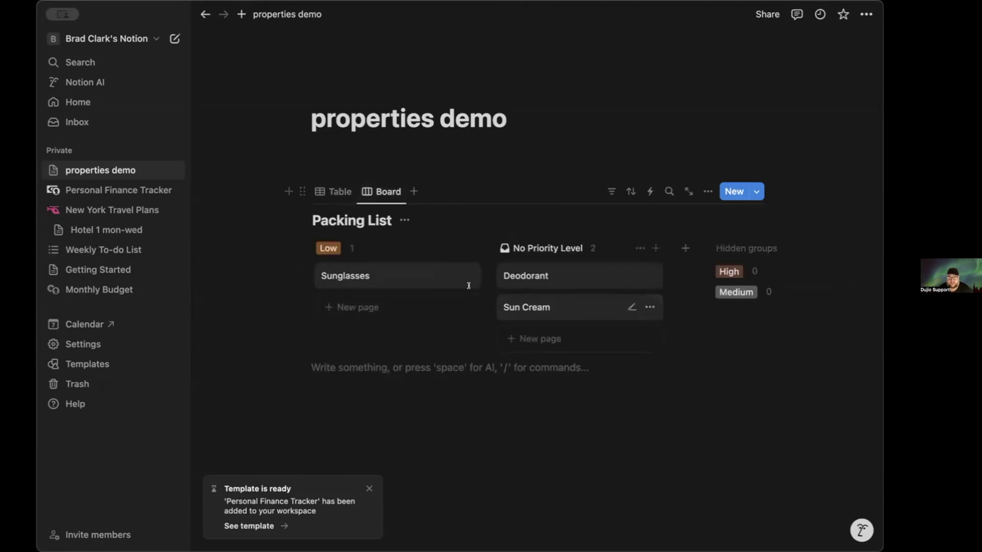
In the Table view, set the Priority Level of Sun Cream to Medium and of Deodorant to High.
{"action": "left_click", "coordinate": [340, 194]}
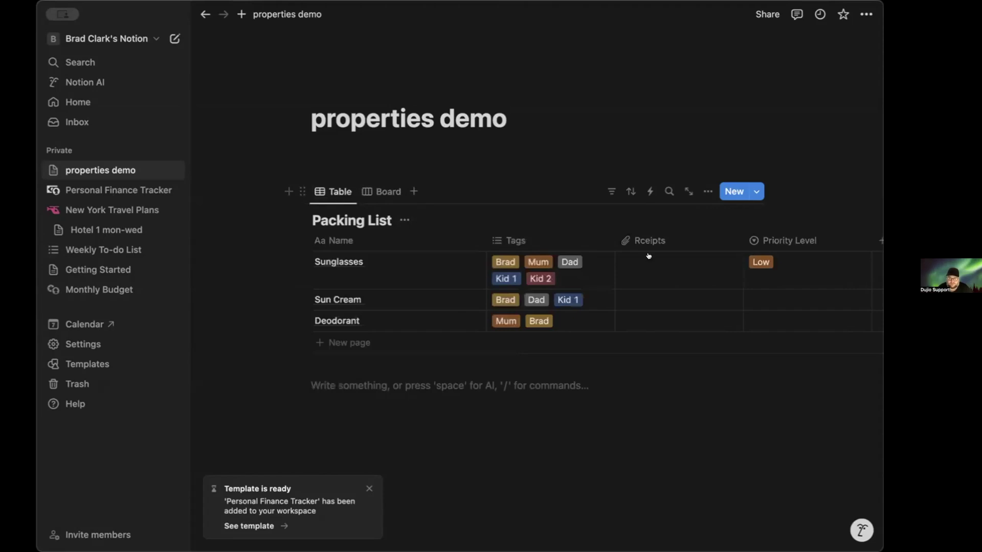
{"action": "left_click", "coordinate": [764, 292]}
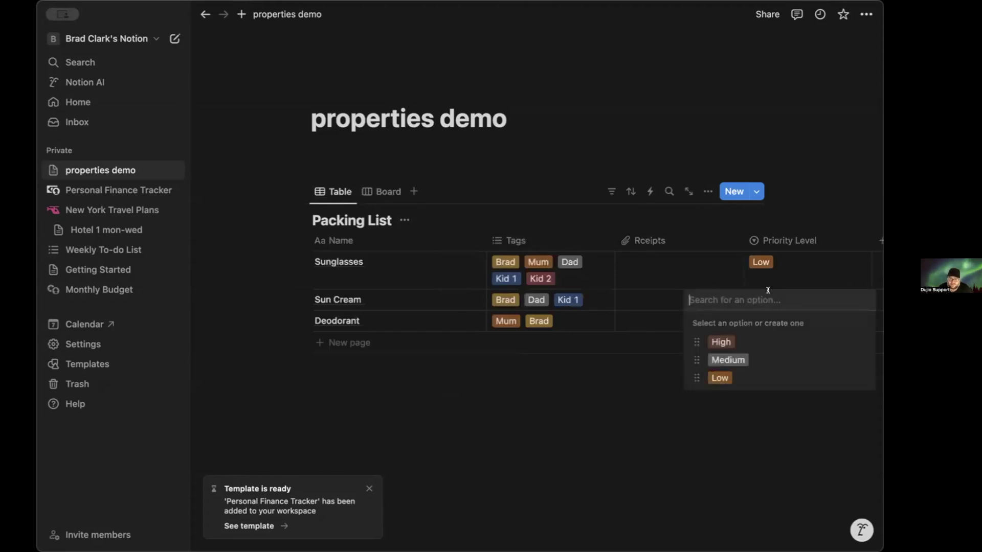
{"action": "left_click", "coordinate": [712, 356]}
{"action": "left_click", "coordinate": [760, 321]}
{"action": "left_click", "coordinate": [718, 359]}
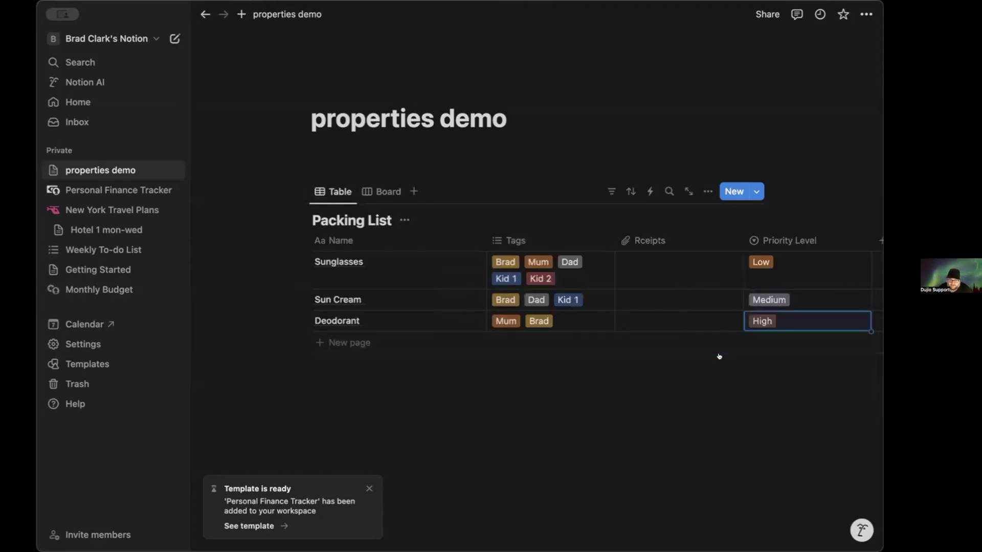
In the Board view, move the Deodorant card to the Low group and the Sunglasses card to the Medium group.
{"action": "left_click", "coordinate": [384, 192]}
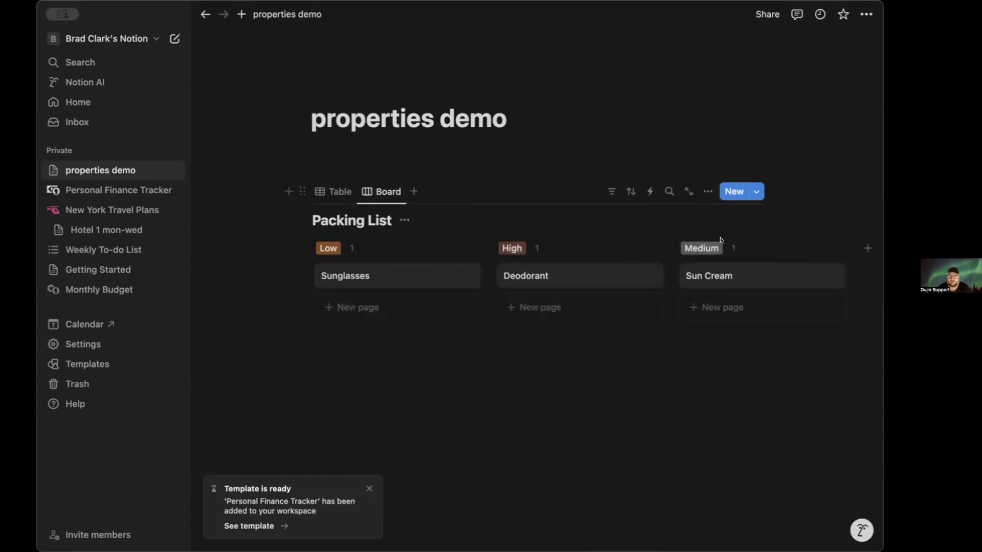
{"action": "left_click_drag", "start_coordinate": [515, 275], "coordinate": [748, 242]}
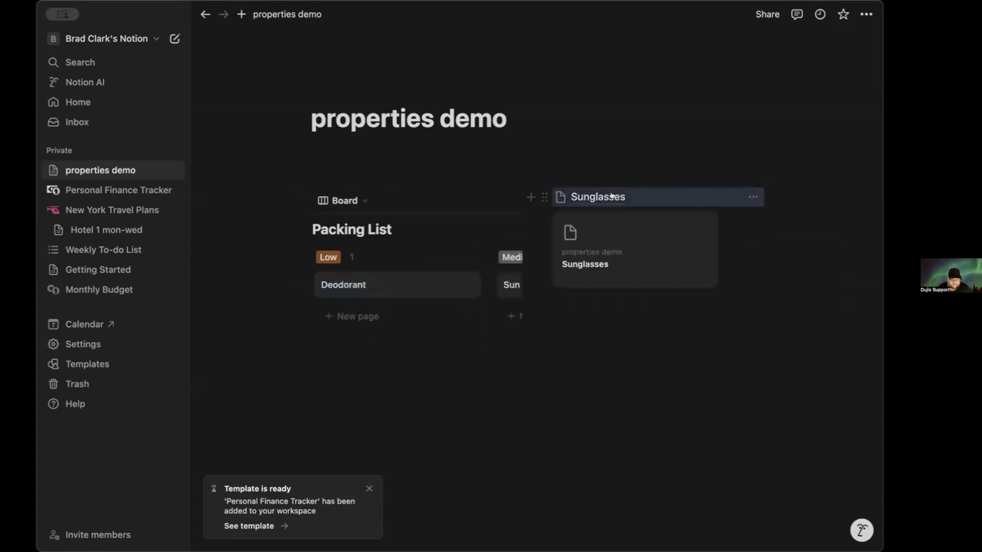
{"action": "key", "text": "super+z"}
{"action": "left_click_drag", "start_coordinate": [423, 276], "coordinate": [624, 277]}
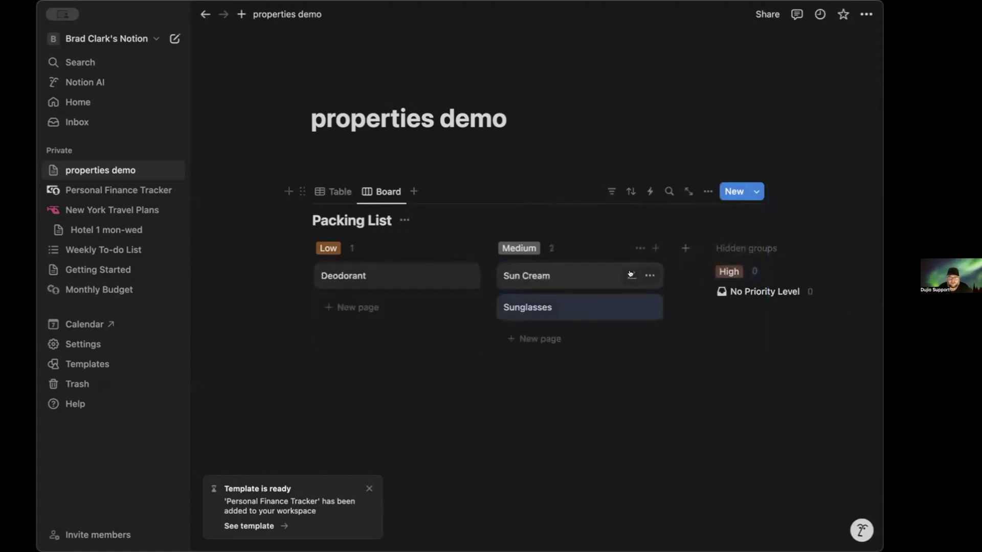
{"action": "left_click", "coordinate": [736, 267]}
{"action": "left_click", "coordinate": [876, 211]}
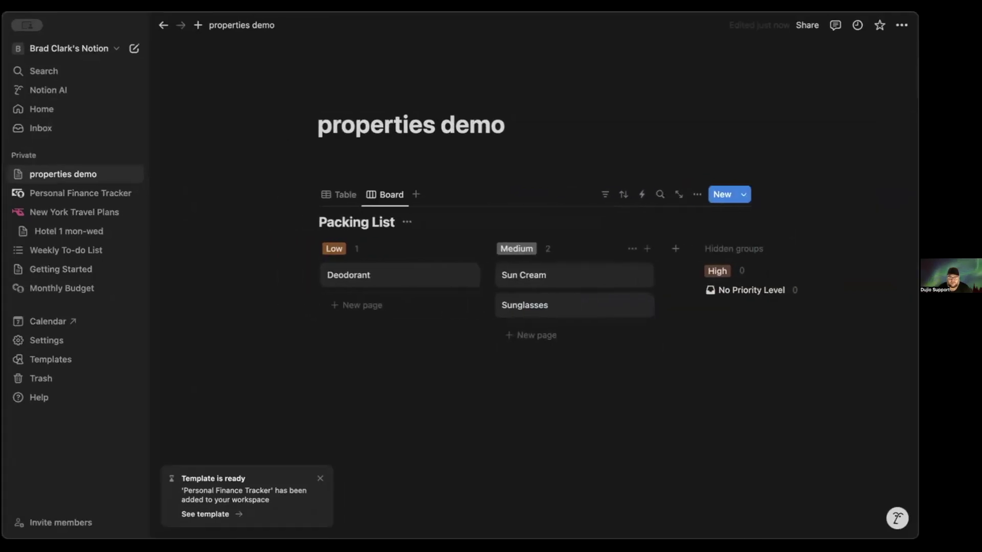
Add a second Table view to the Packing List database.
{"action": "left_click", "coordinate": [416, 194]}
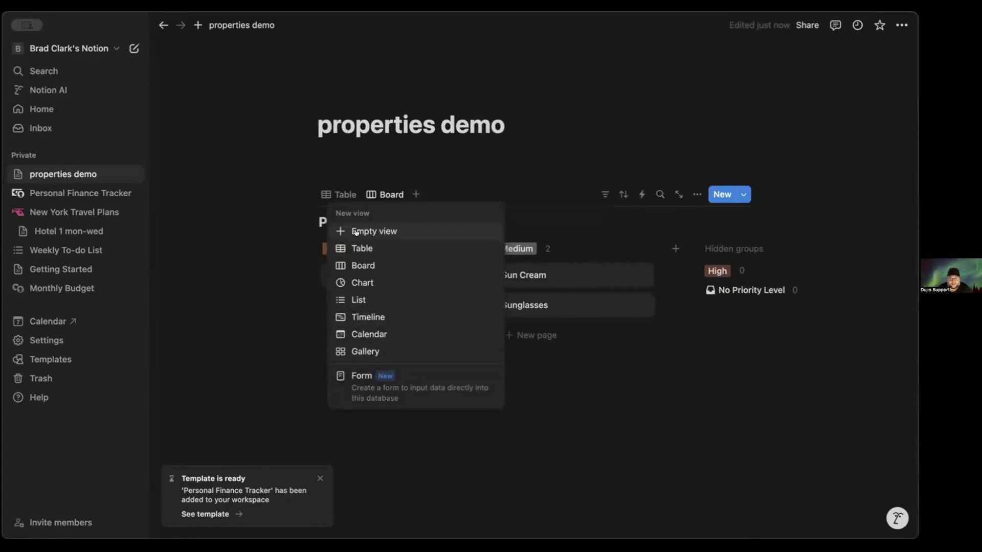
{"action": "left_click", "coordinate": [354, 248]}
{"action": "left_click", "coordinate": [430, 196]}
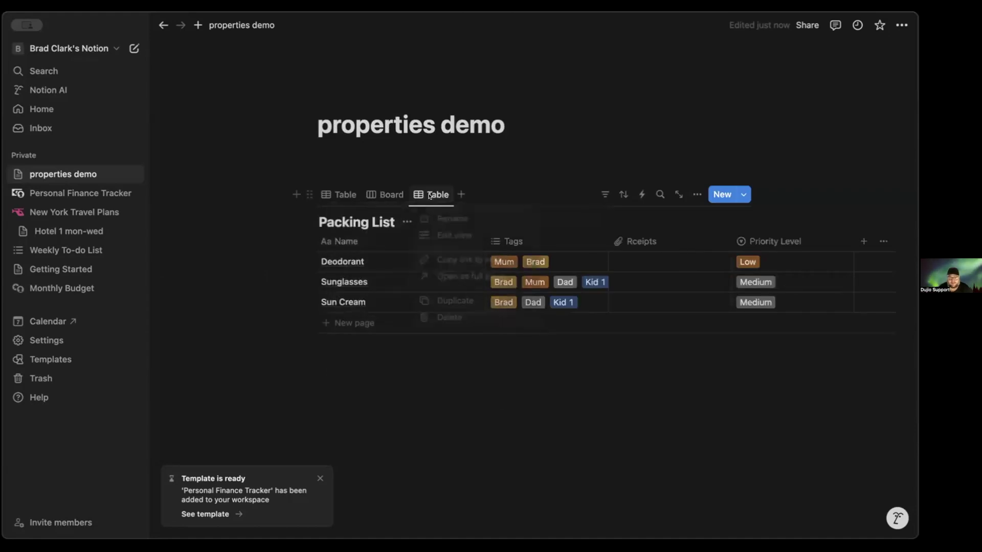
Open the options of the new Table view and look through its list of shown properties.
{"action": "left_click", "coordinate": [424, 235]}
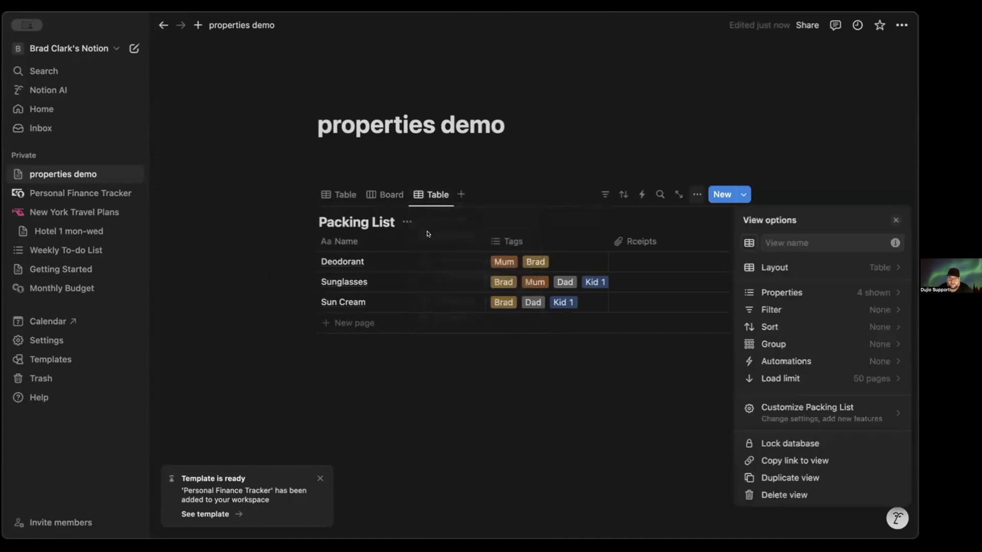
{"action": "left_click", "coordinate": [841, 296]}
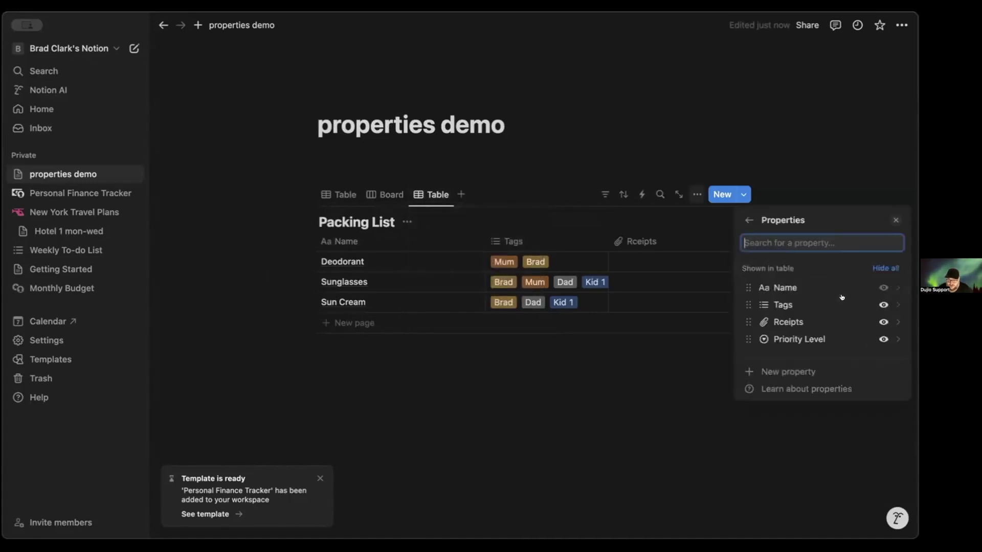
{"action": "left_click", "coordinate": [747, 221]}
{"action": "left_click", "coordinate": [869, 308]}
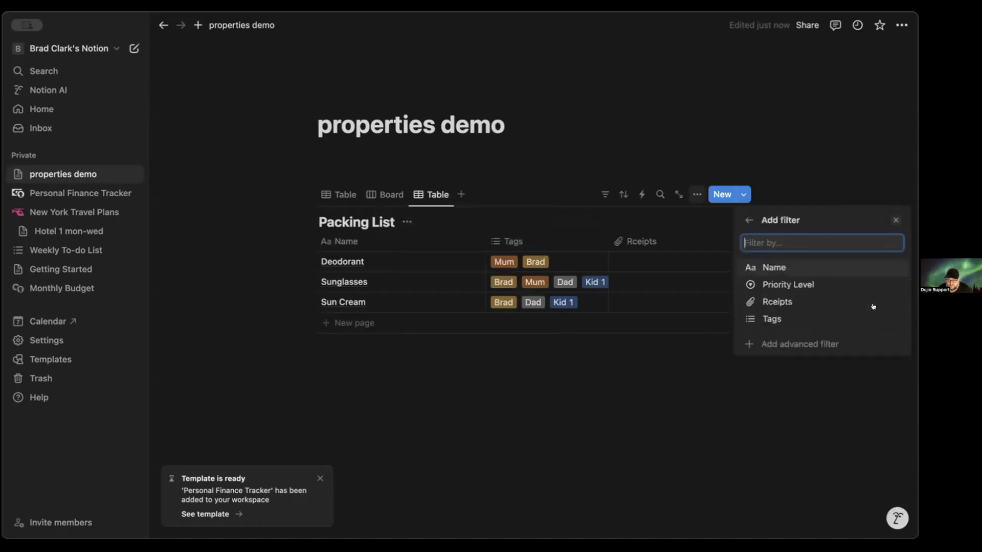
{"action": "left_click", "coordinate": [769, 343]}
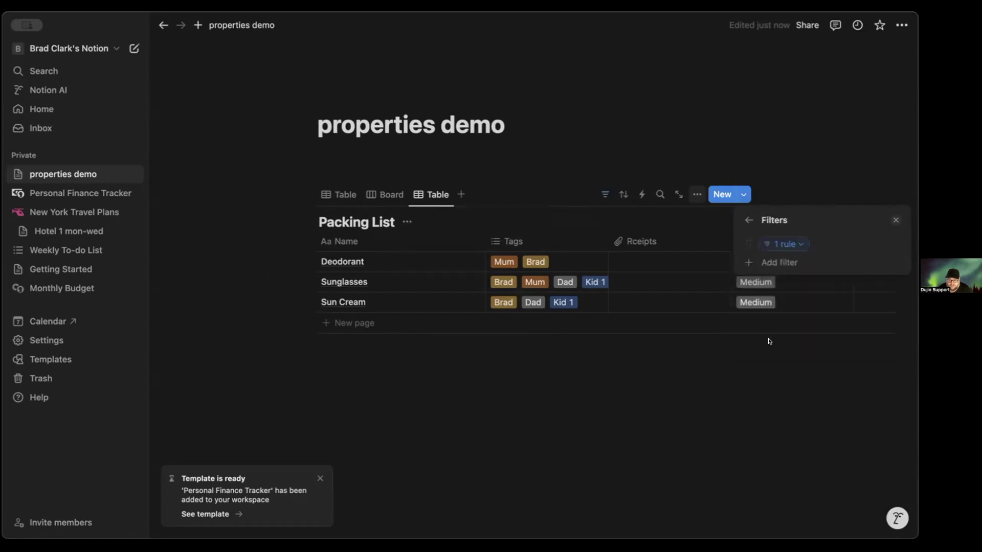
{"action": "left_click", "coordinate": [743, 219]}
{"action": "left_click", "coordinate": [785, 307]}
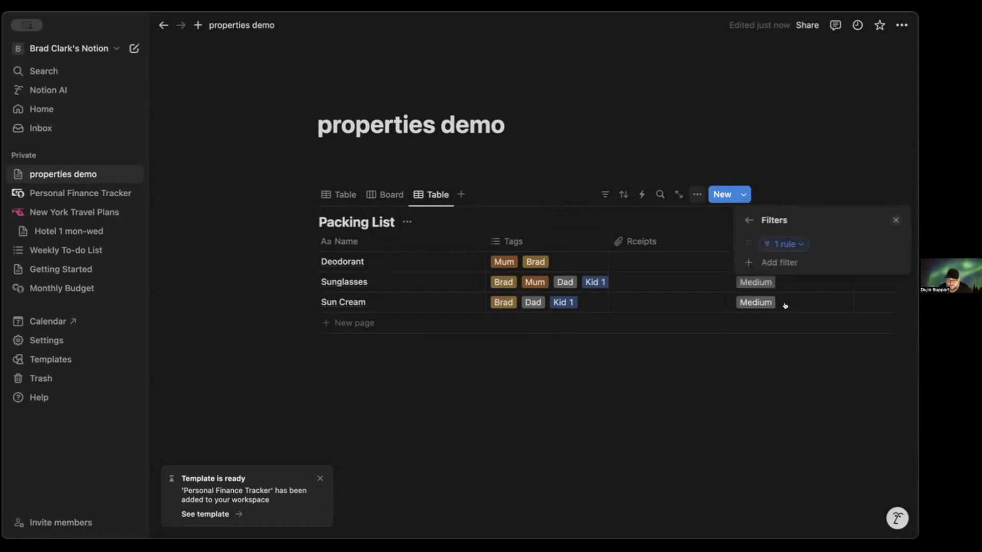
{"action": "left_click", "coordinate": [794, 243]}
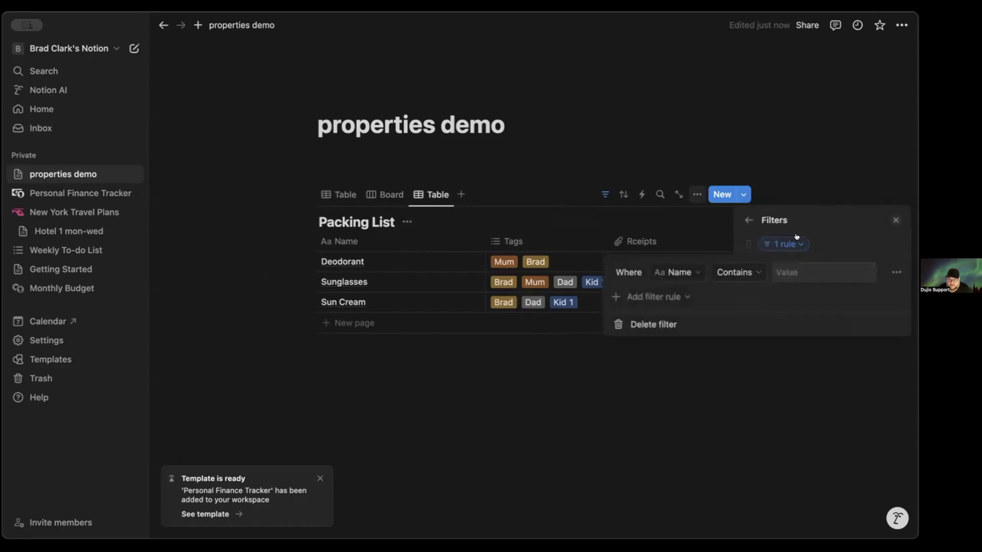
{"action": "left_click", "coordinate": [637, 330]}
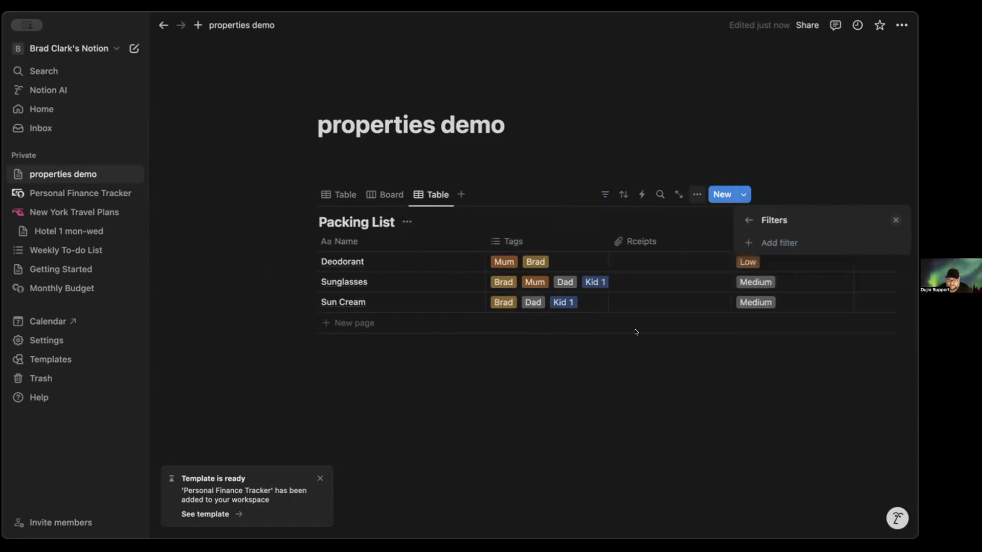
{"action": "left_click", "coordinate": [746, 221]}
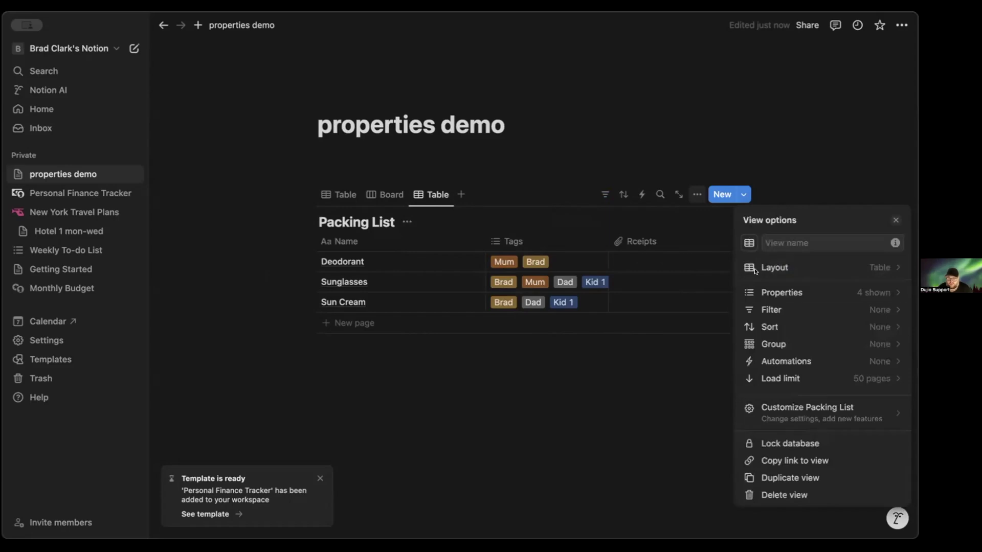
Filter the new Table view to entries whose Tags contain the traveller's first name.
{"action": "left_click", "coordinate": [872, 308]}
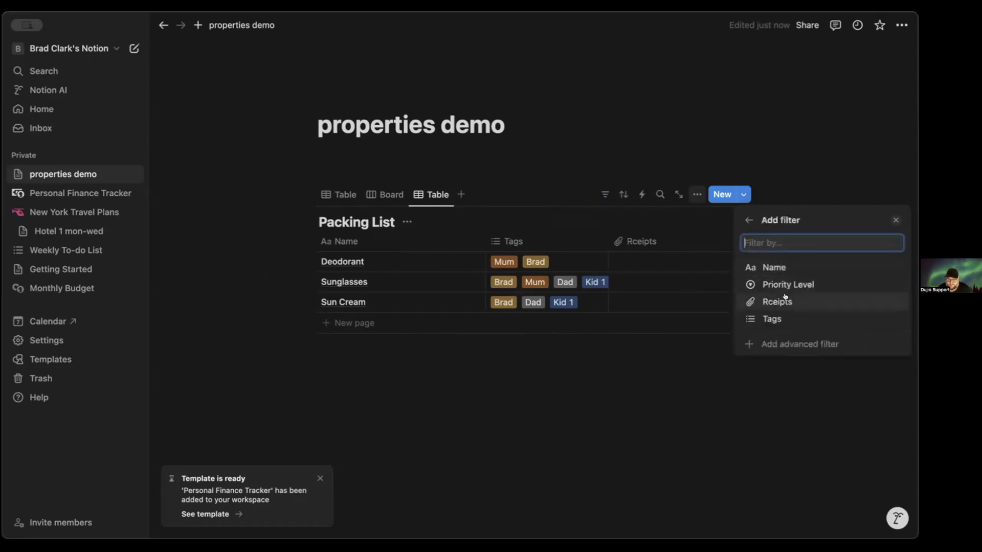
{"action": "left_click", "coordinate": [773, 314]}
{"action": "left_click", "coordinate": [776, 259]}
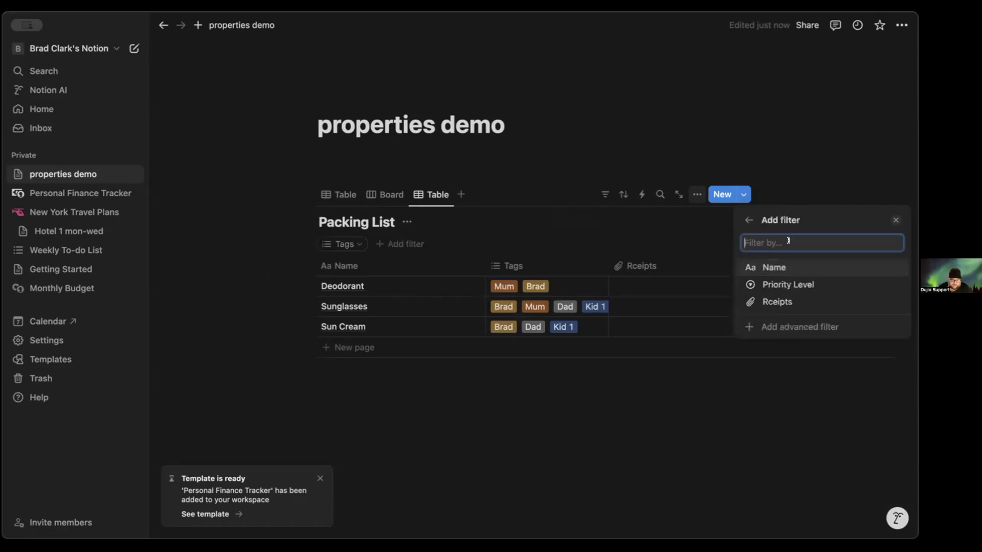
{"action": "type", "text": "Brad"}
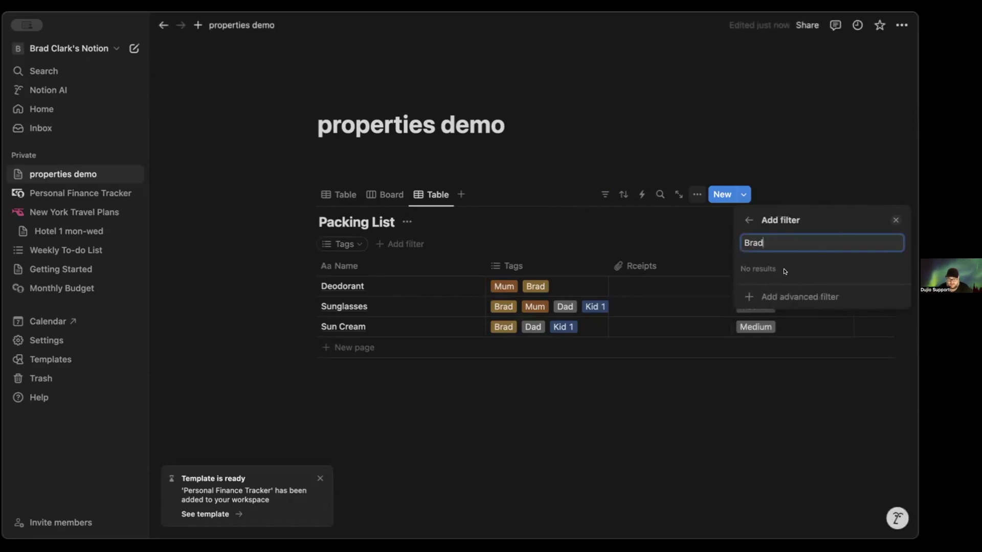
{"action": "left_click", "coordinate": [746, 219]}
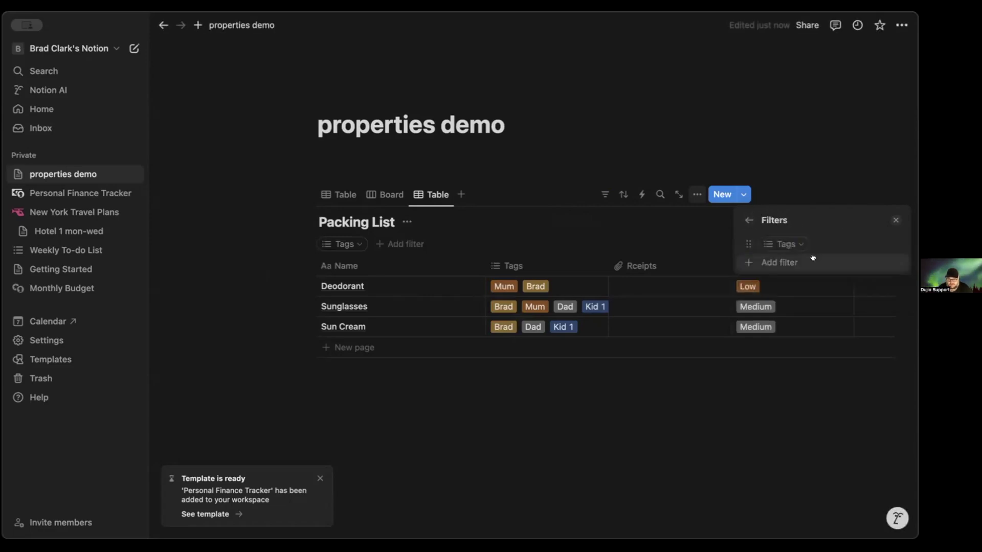
{"action": "left_click", "coordinate": [784, 245]}
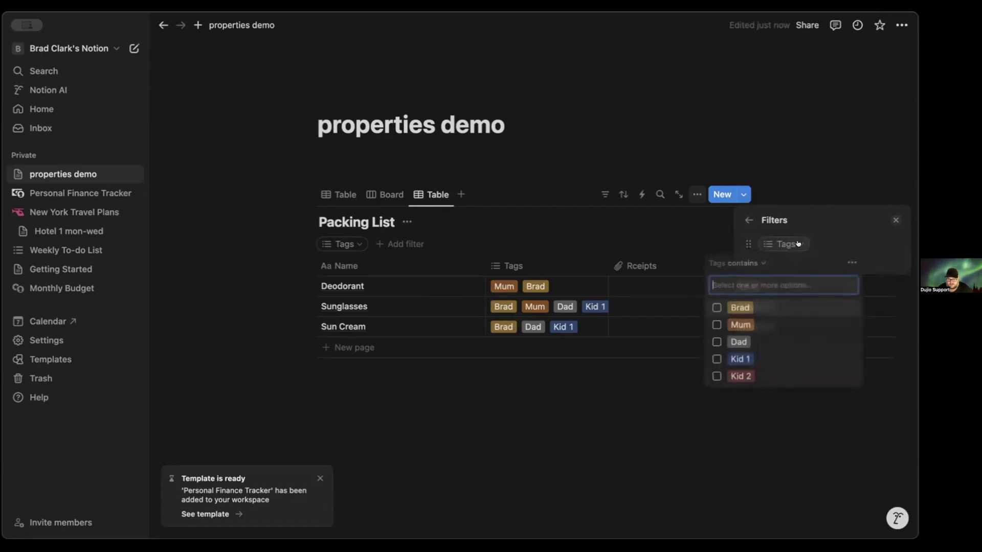
{"action": "left_click", "coordinate": [715, 307]}
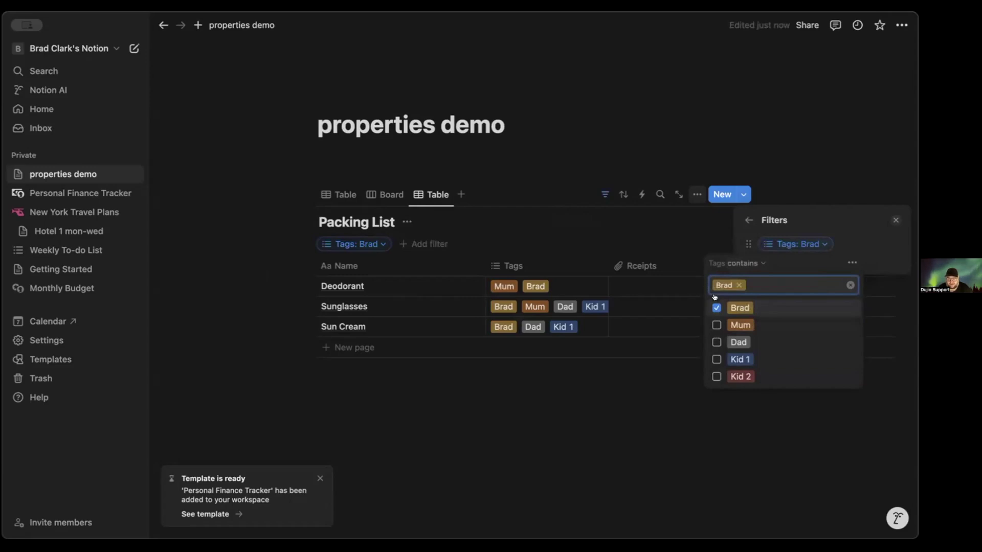
{"action": "left_click", "coordinate": [673, 238]}
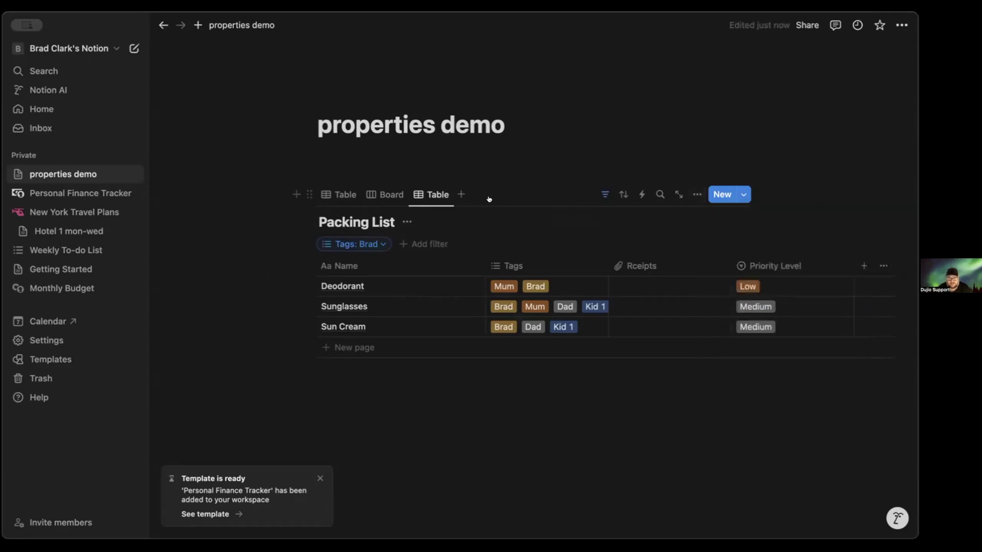
Rename the filtered Table view of the Packing List with the traveller's first name.
{"action": "left_click", "coordinate": [418, 194]}
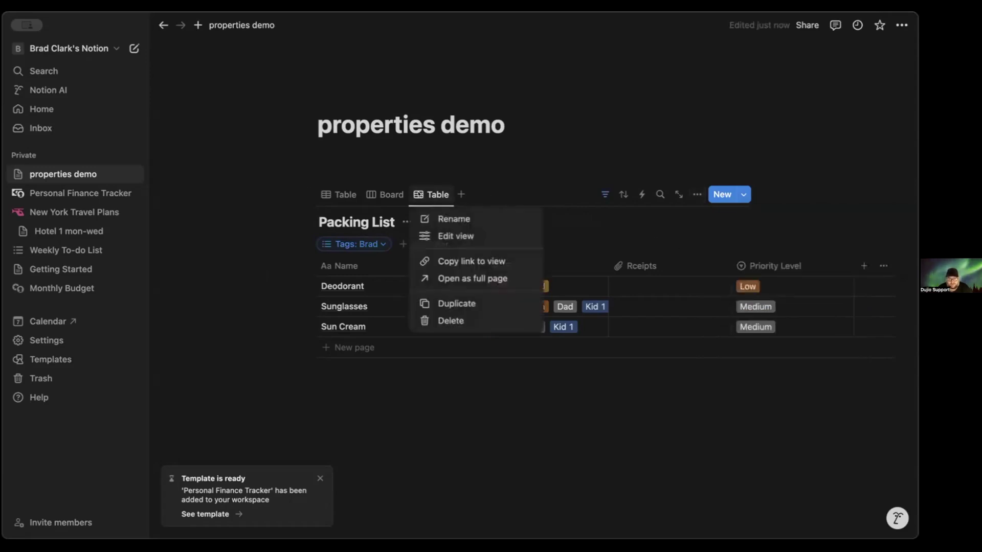
{"action": "left_click", "coordinate": [440, 215]}
{"action": "type", "text": "Brad"}
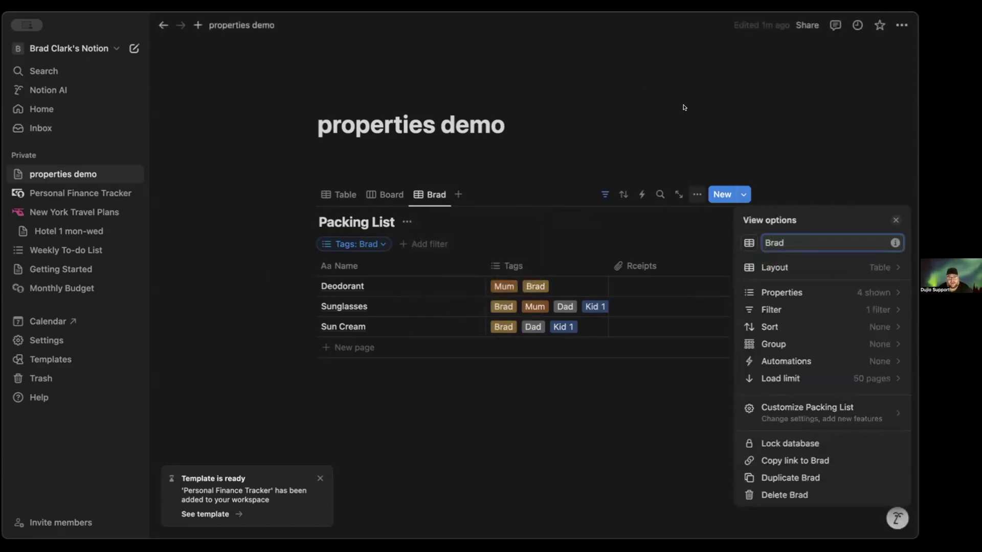
{"action": "left_click", "coordinate": [693, 117]}
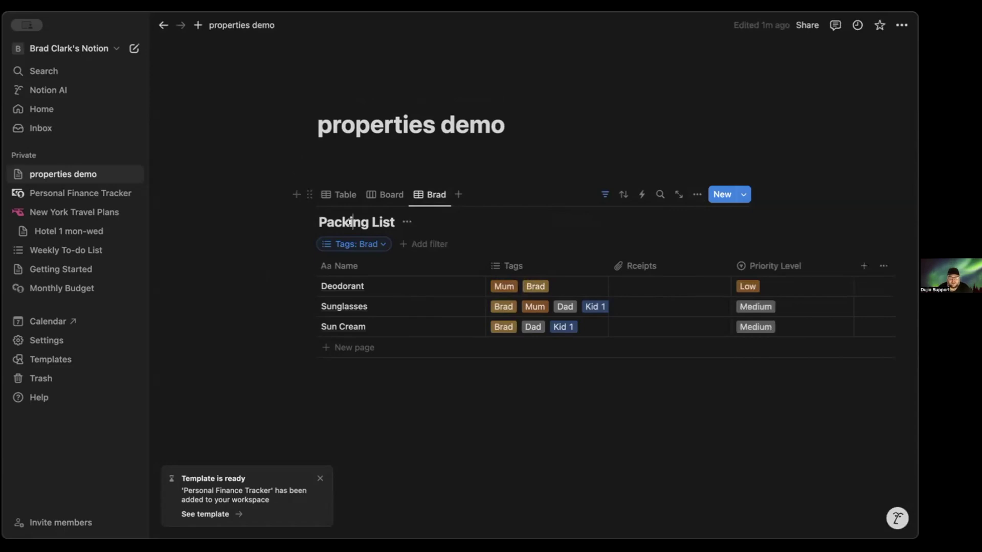
Examine the Tags filter of the renamed view, including its selectable tags and available filter conditions.
{"action": "left_click", "coordinate": [389, 195]}
{"action": "left_click", "coordinate": [418, 195]}
{"action": "left_click", "coordinate": [419, 194]}
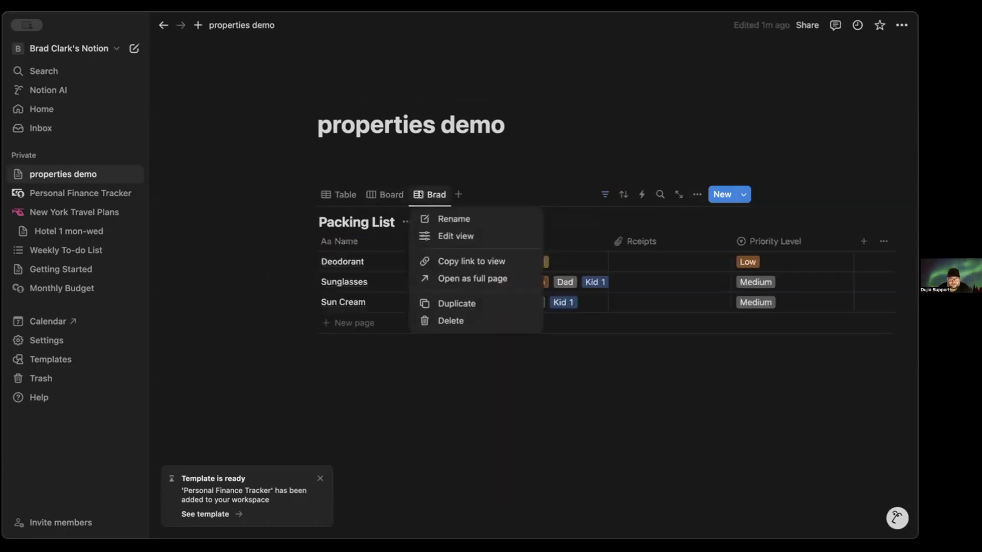
{"action": "left_click", "coordinate": [447, 234]}
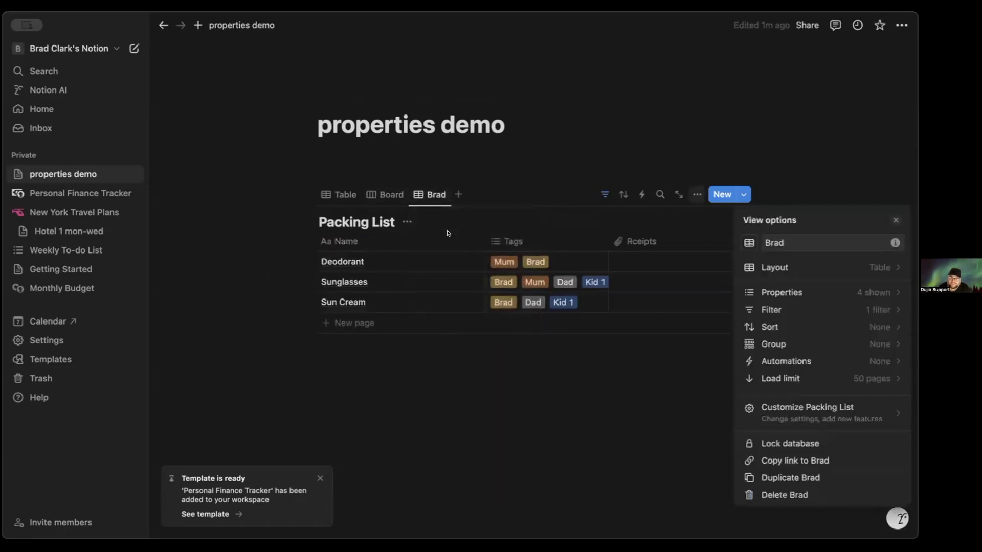
{"action": "left_click", "coordinate": [872, 309]}
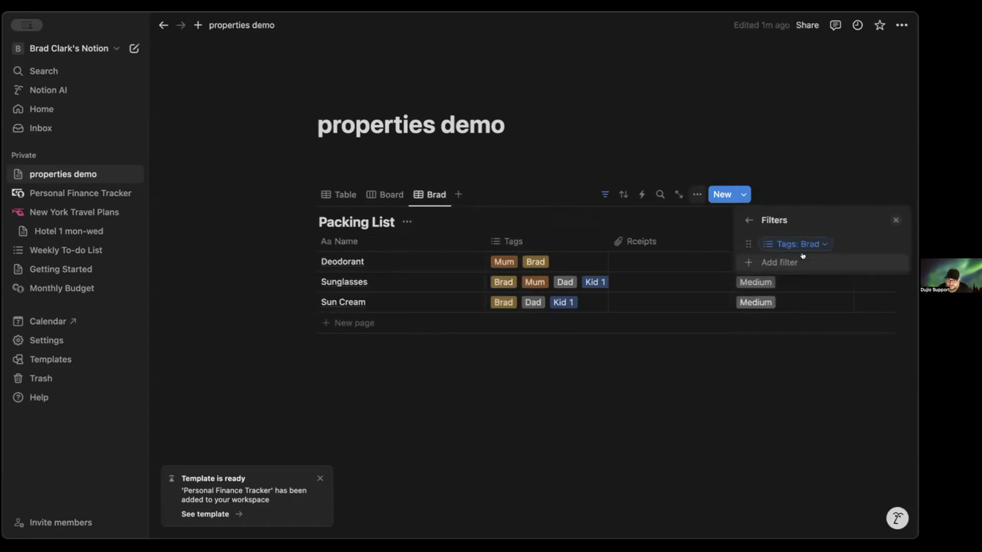
{"action": "left_click", "coordinate": [821, 245]}
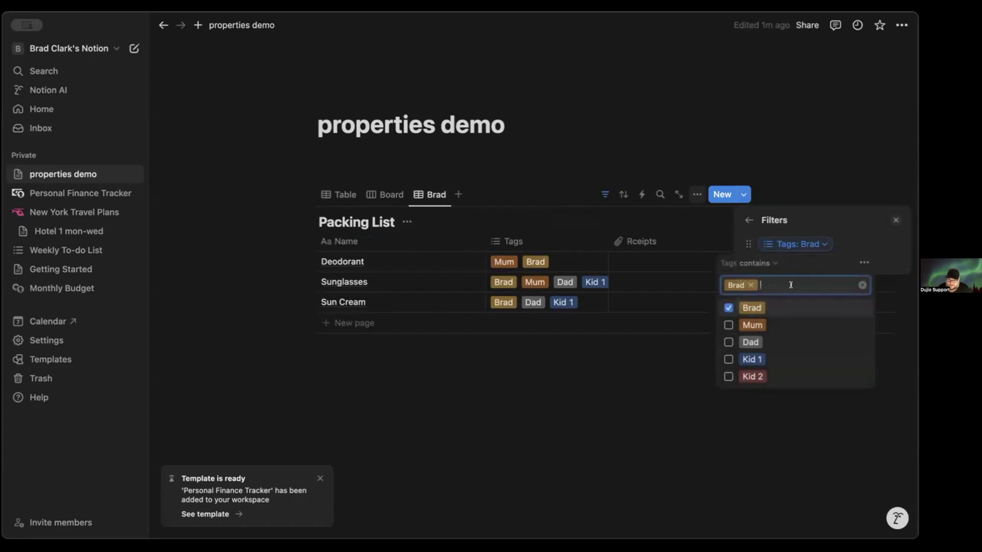
{"action": "left_click", "coordinate": [775, 263]}
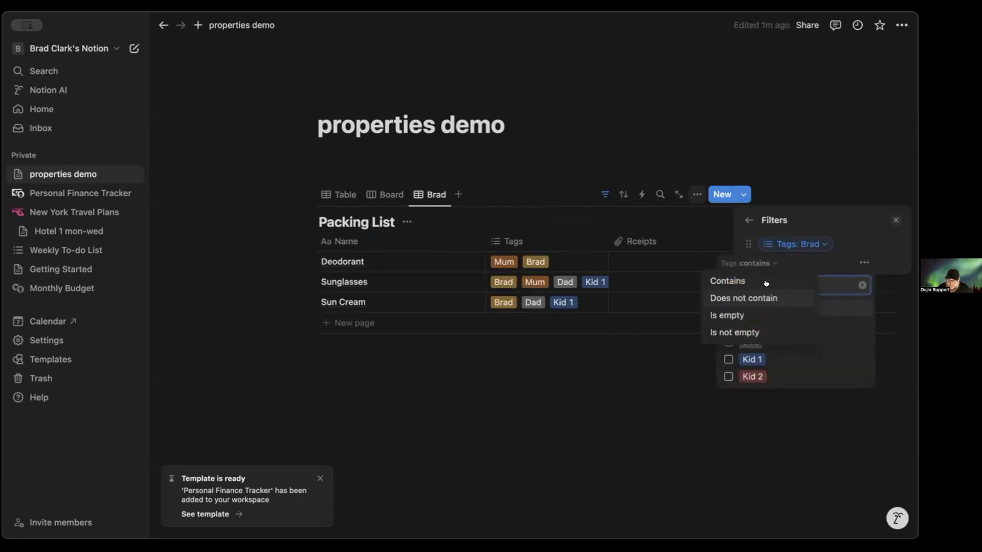
{"action": "left_click", "coordinate": [862, 258]}
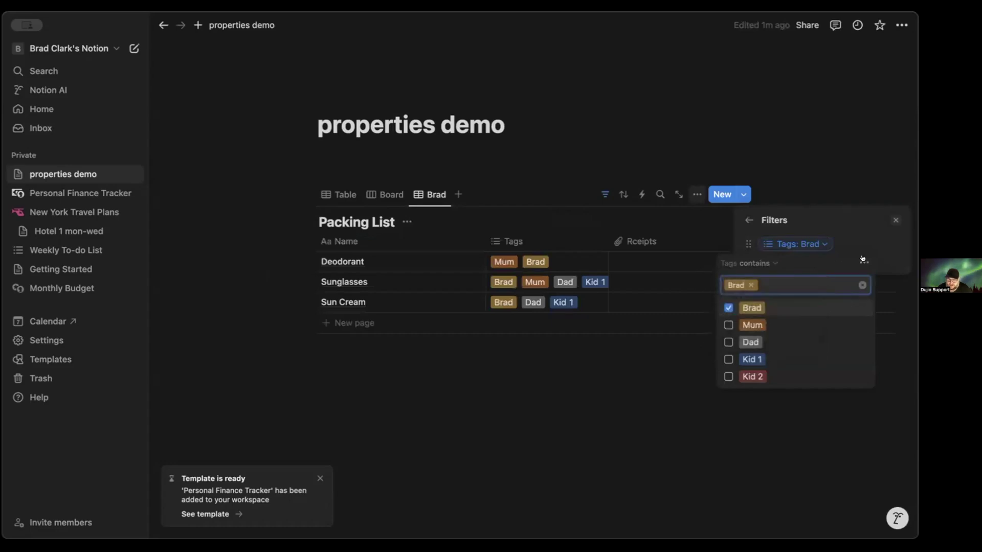
{"action": "left_click", "coordinate": [863, 260]}
{"action": "left_click", "coordinate": [858, 243]}
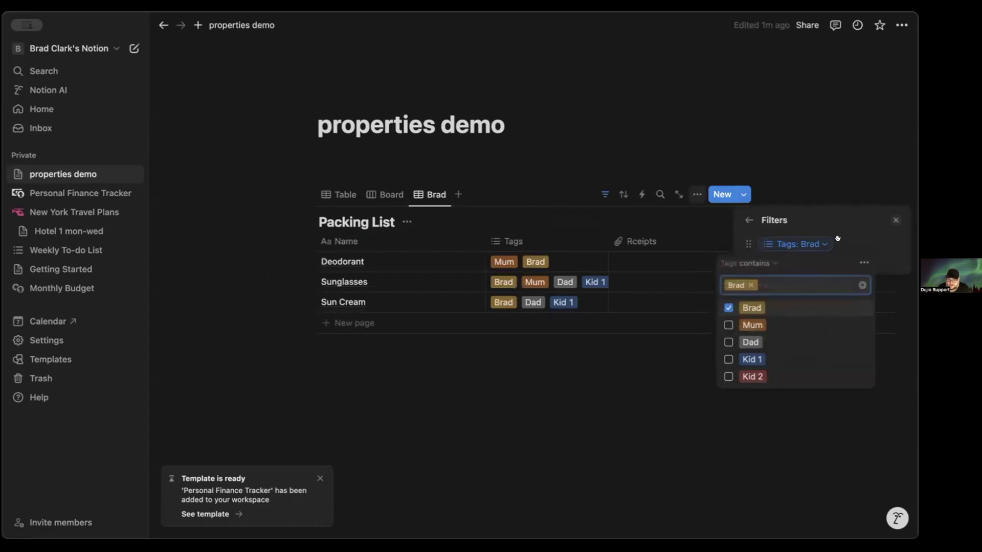
{"action": "left_click", "coordinate": [860, 232]}
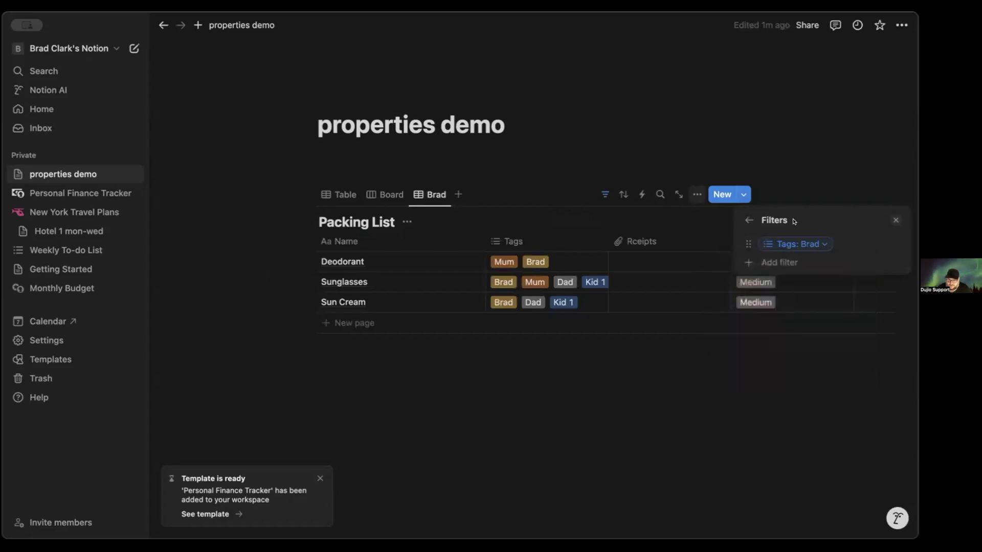
Review which properties are shown in the filtered view, and close its view options.
{"action": "left_click", "coordinate": [750, 220]}
{"action": "left_click", "coordinate": [824, 291]}
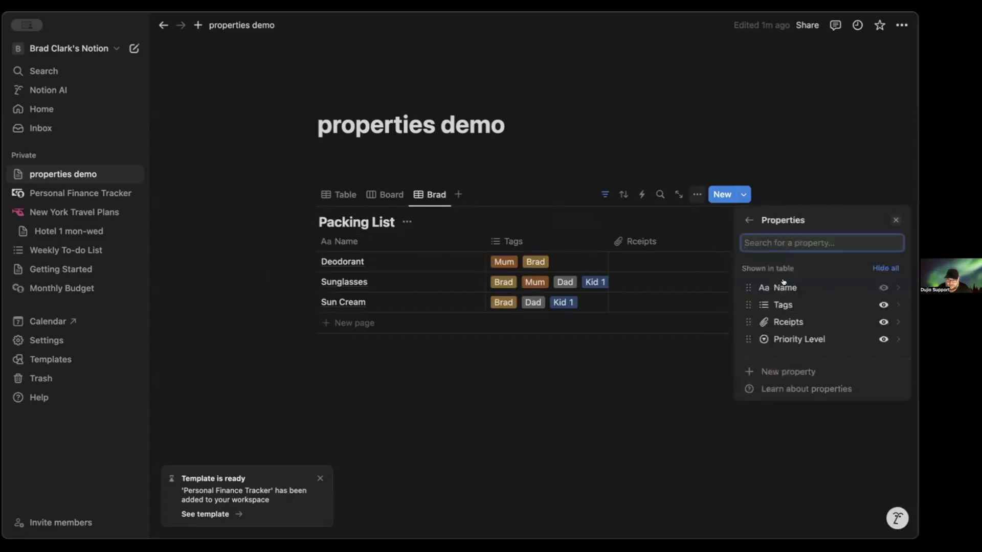
{"action": "left_click", "coordinate": [752, 218]}
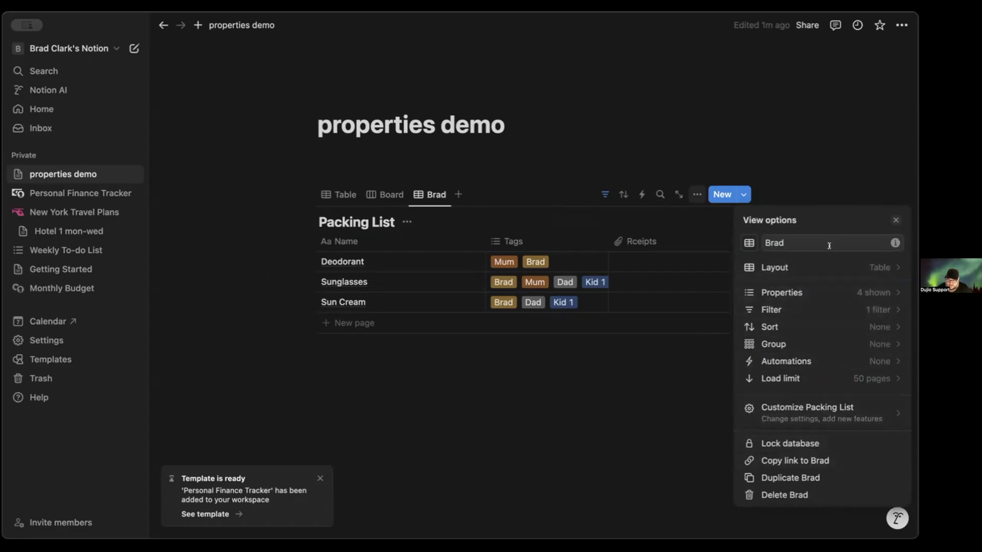
{"action": "left_click", "coordinate": [878, 176]}
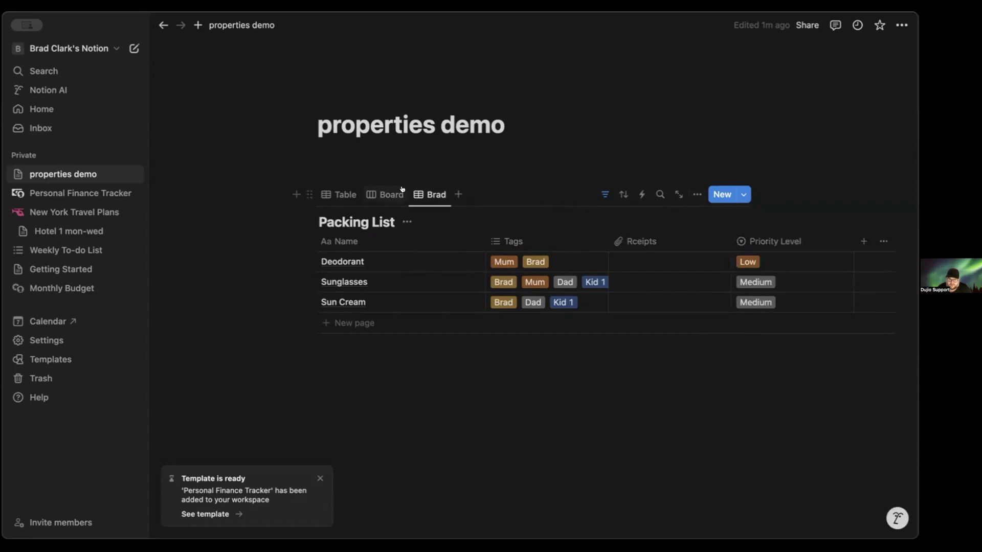
Dismiss the notification about the Personal Finance Tracker template being ready.
{"action": "left_click", "coordinate": [384, 193]}
{"action": "left_click", "coordinate": [415, 191]}
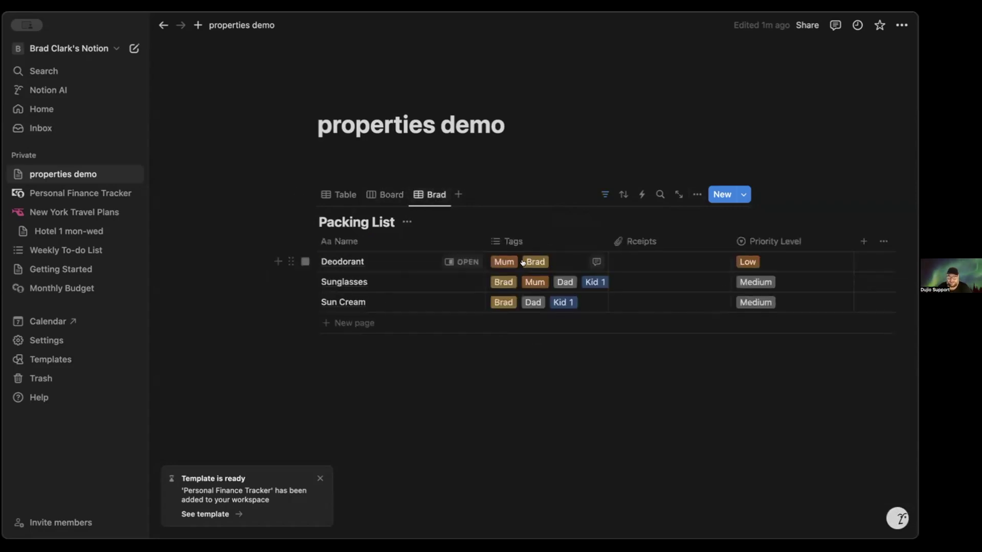
{"action": "left_click", "coordinate": [319, 478]}
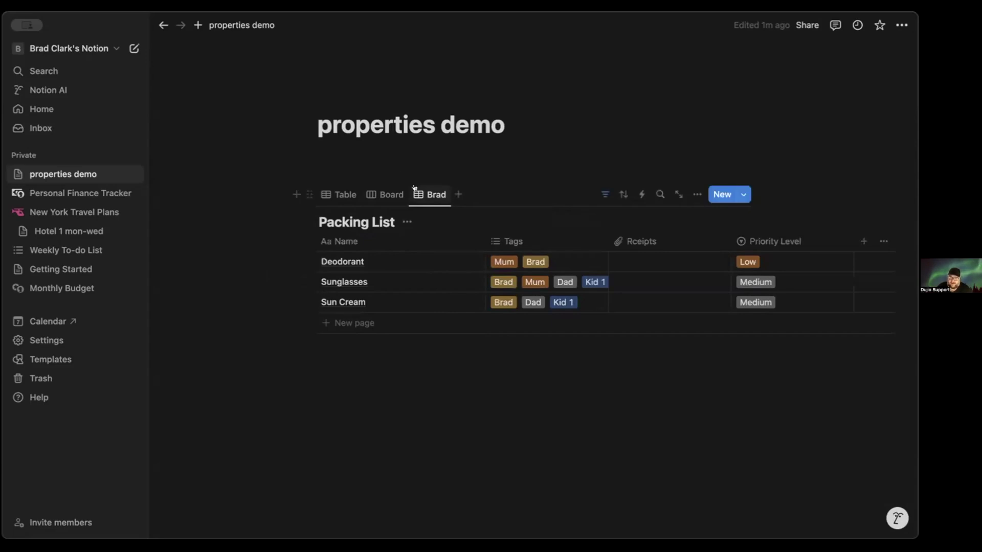
Compare the Packing List entries across the Board, unfiltered Table and filtered table views.
{"action": "left_click", "coordinate": [389, 195]}
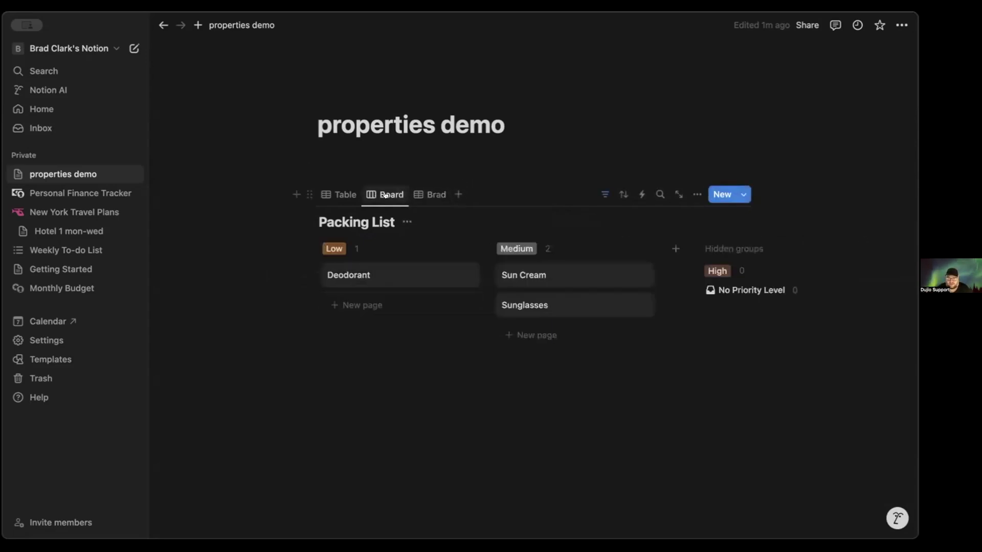
{"action": "left_click", "coordinate": [344, 194]}
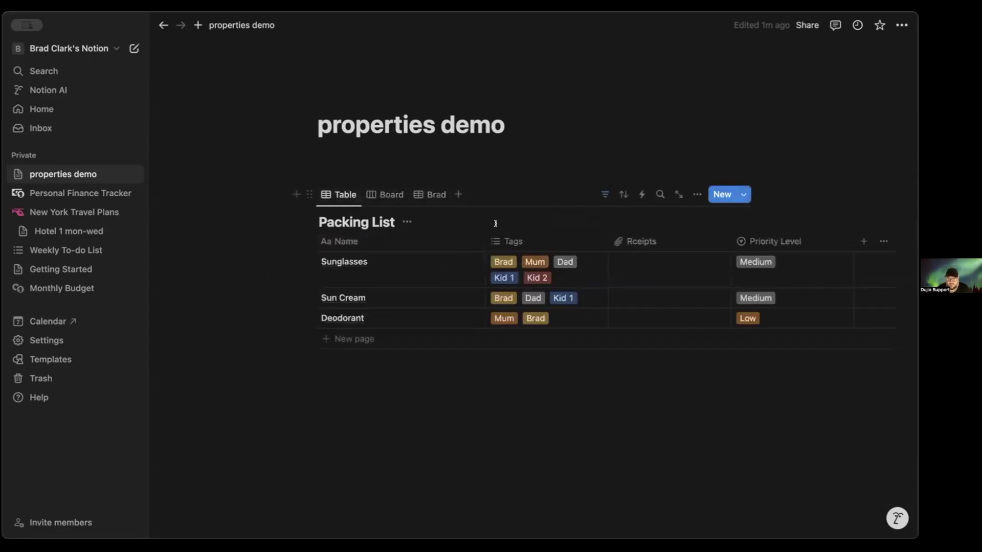
{"action": "left_click", "coordinate": [390, 194]}
{"action": "left_click", "coordinate": [433, 194]}
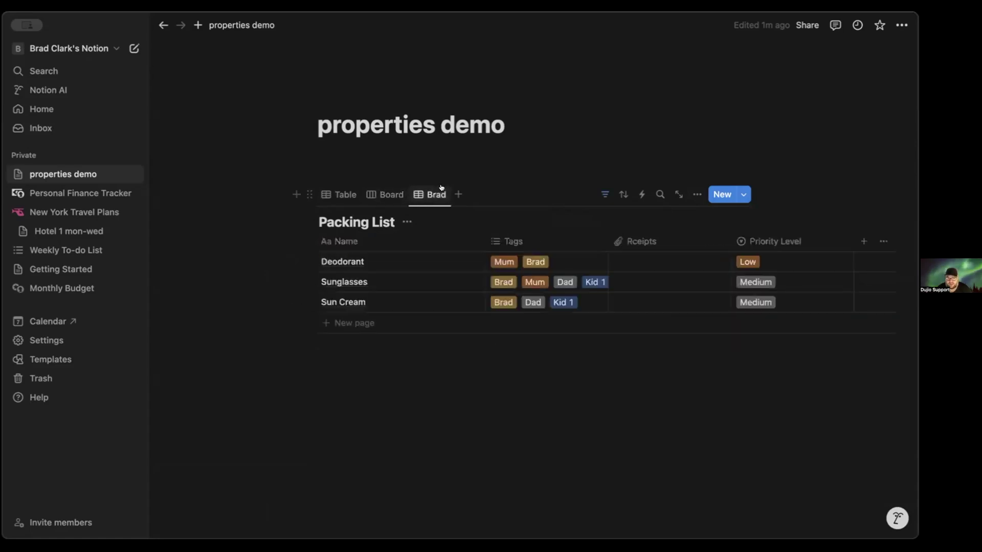
Add a Chart view to the Packing List database.
{"action": "left_click", "coordinate": [458, 194]}
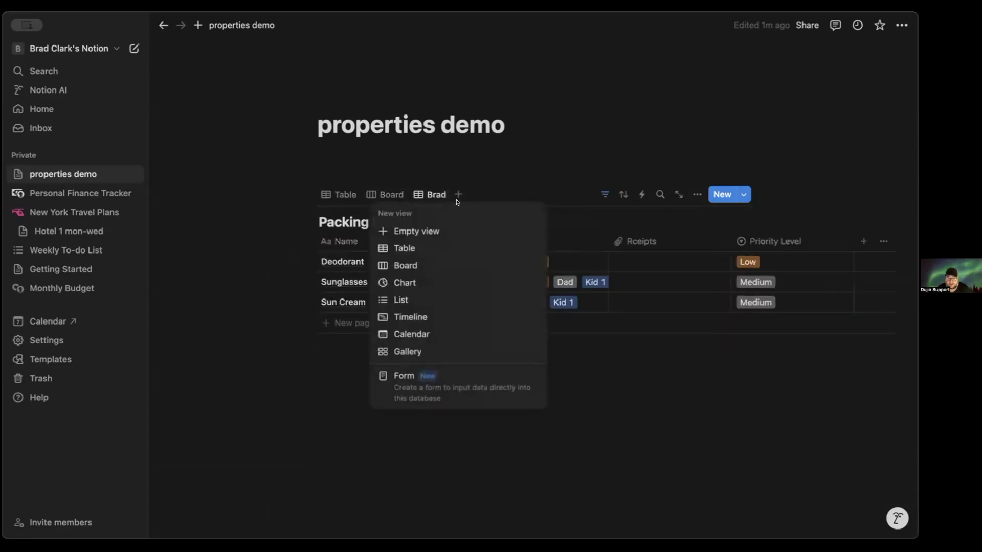
{"action": "left_click", "coordinate": [415, 282]}
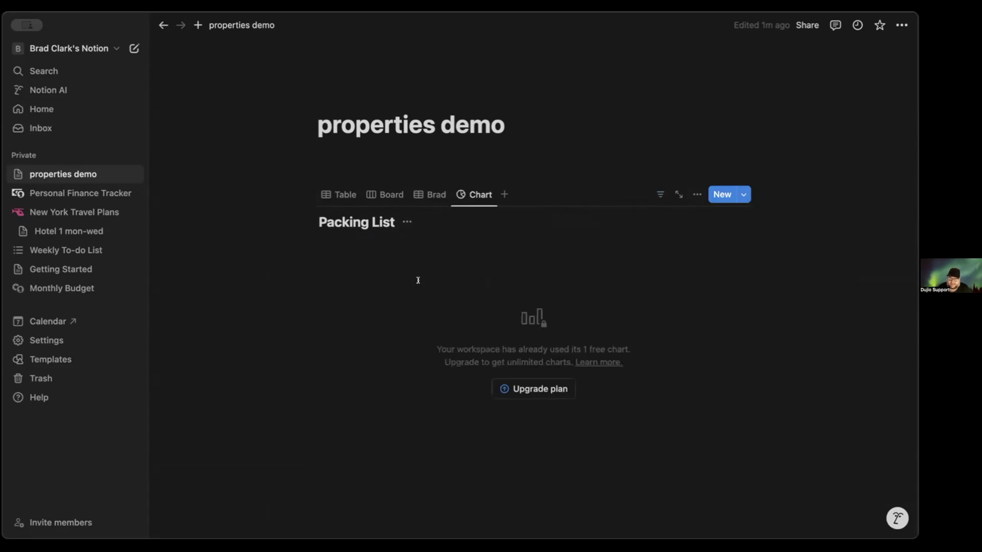
{"action": "left_click", "coordinate": [489, 196]}
{"action": "left_click", "coordinate": [492, 195]}
Add a Timeline view to the Packing List and create a "Buy Suitcase" entry in it spanning November 5 to 7.
{"action": "left_click", "coordinate": [504, 195]}
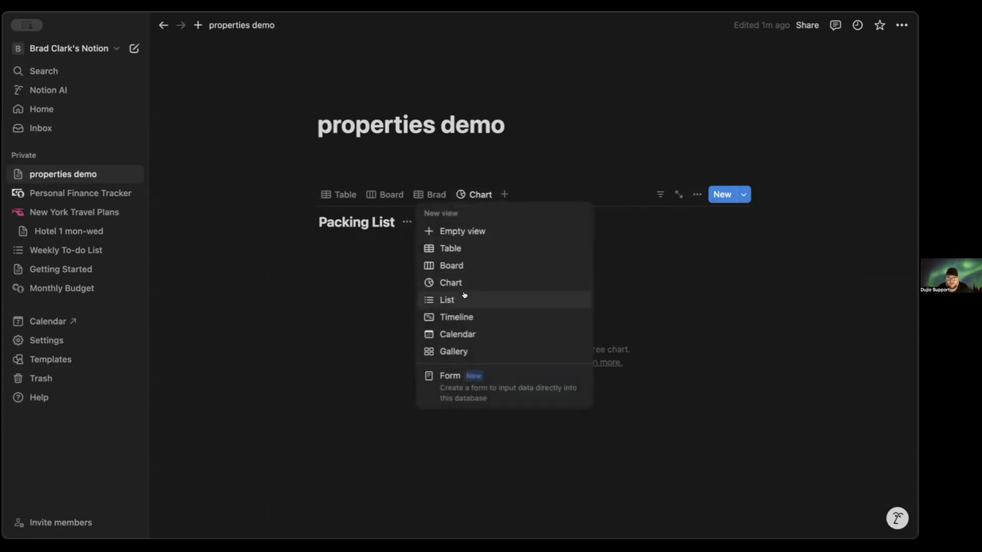
{"action": "left_click", "coordinate": [454, 315]}
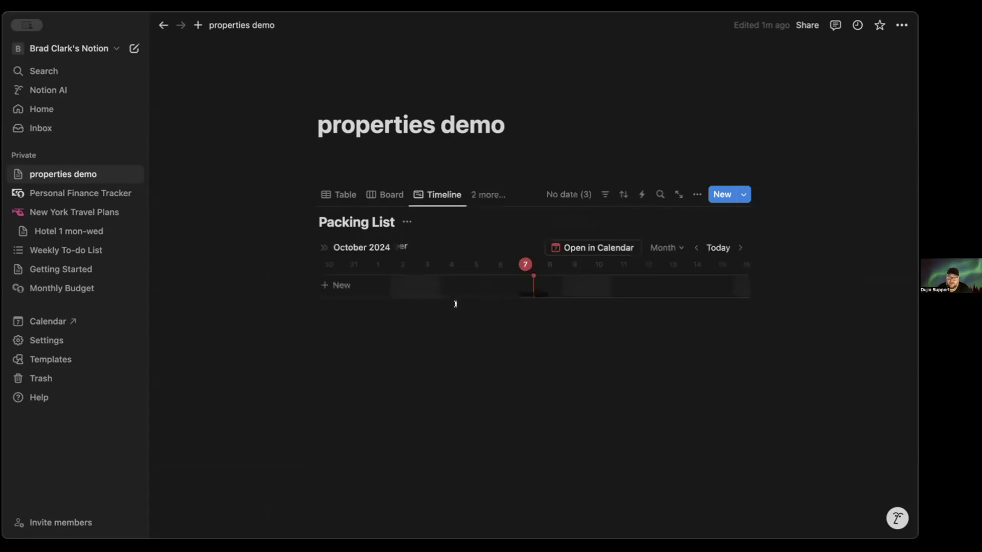
{"action": "left_click", "coordinate": [506, 285]}
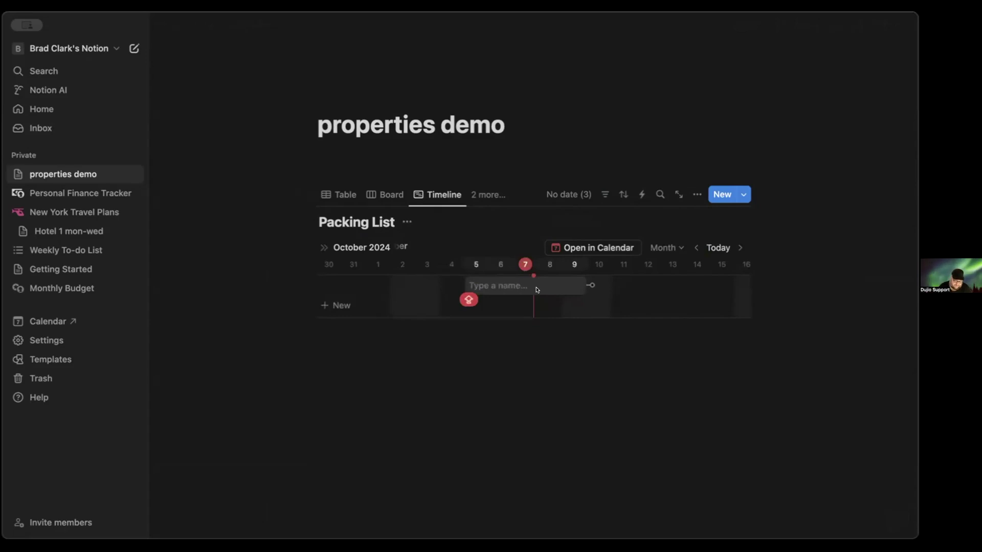
{"action": "type", "text": "Buy Suitcase"}
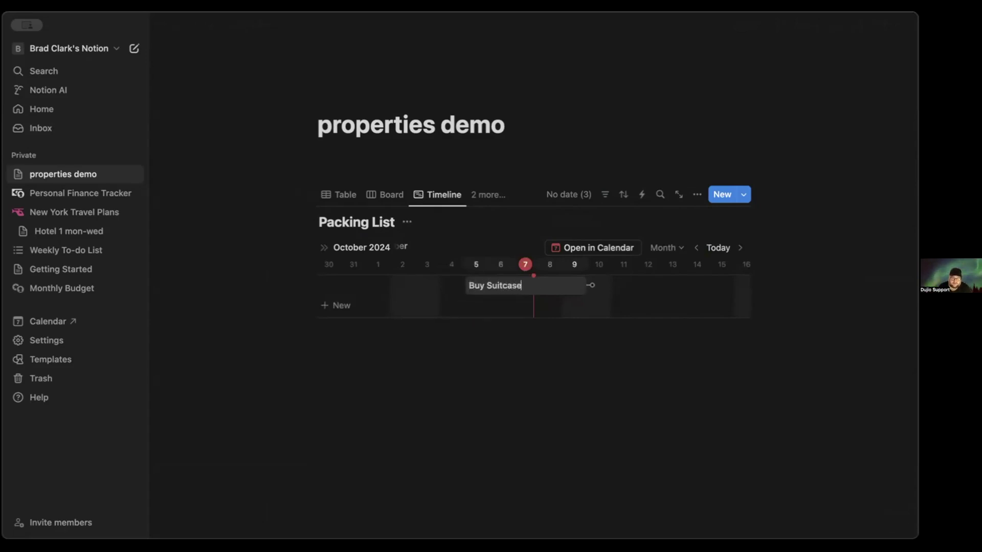
{"action": "key", "text": "Return"}
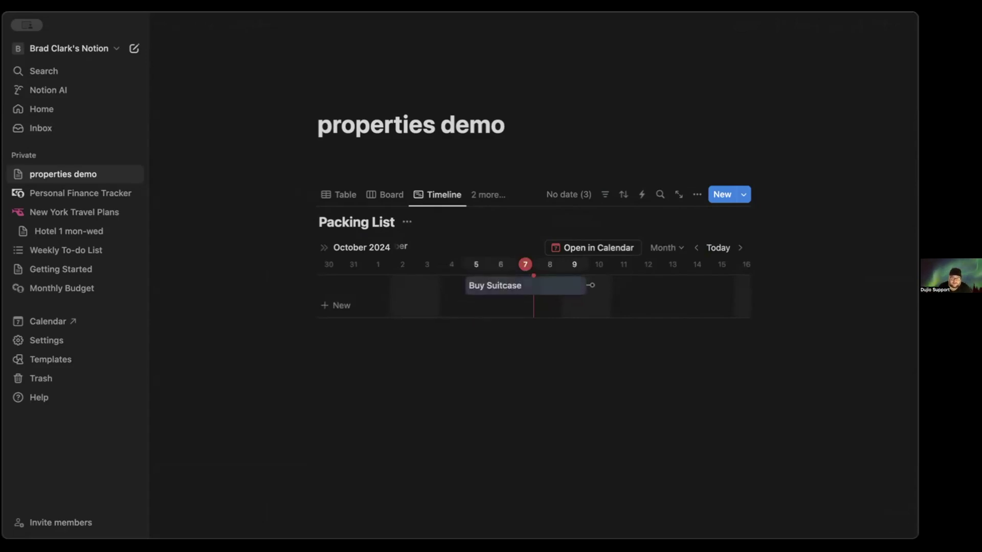
{"action": "left_click_drag", "start_coordinate": [584, 282], "coordinate": [536, 276]}
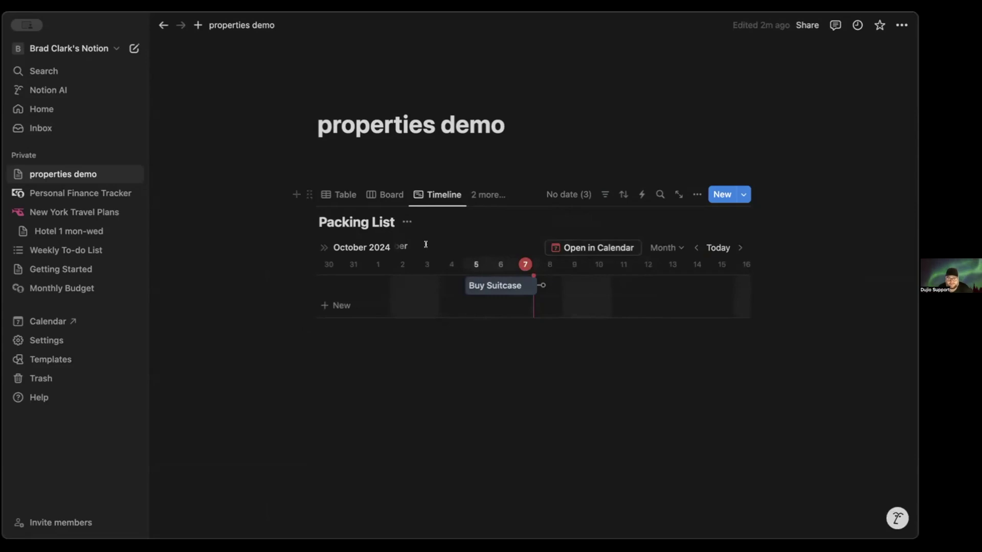
Add a Calendar view to the Packing List and move the Buy Suitcase entry to November 7–9, 2024.
{"action": "left_click", "coordinate": [497, 195]}
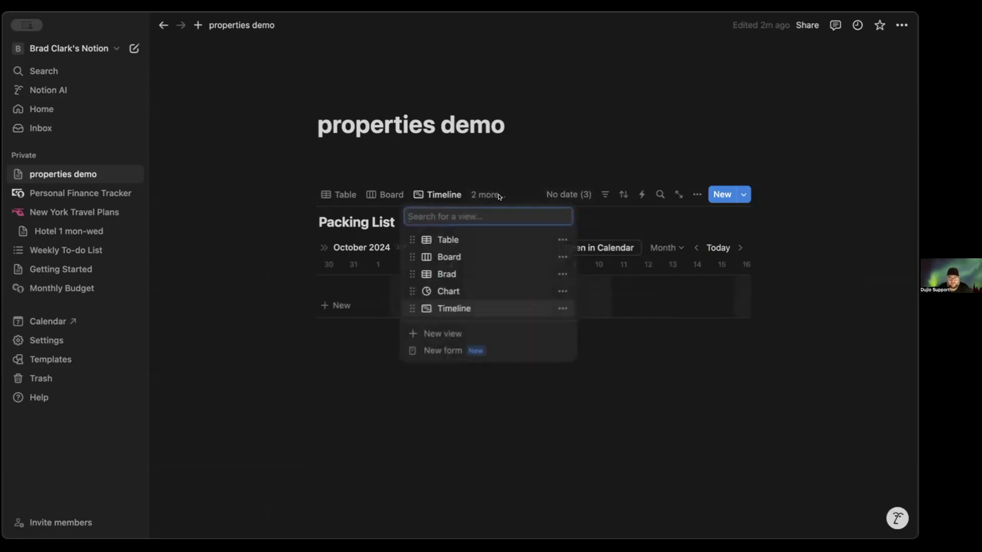
{"action": "left_click", "coordinate": [455, 333]}
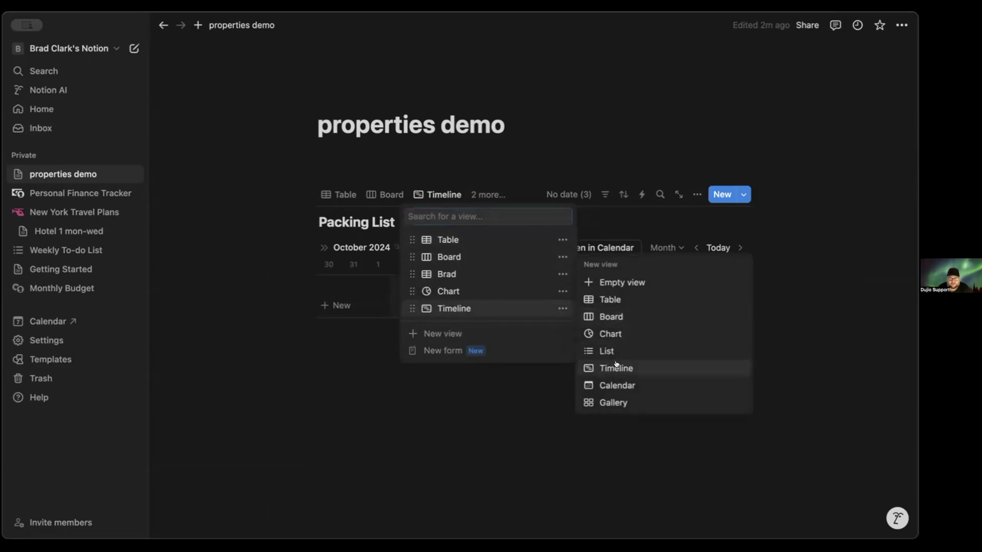
{"action": "left_click", "coordinate": [611, 385]}
{"action": "scroll", "coordinate": [460, 372], "scroll_direction": "down", "scroll_amount": 5}
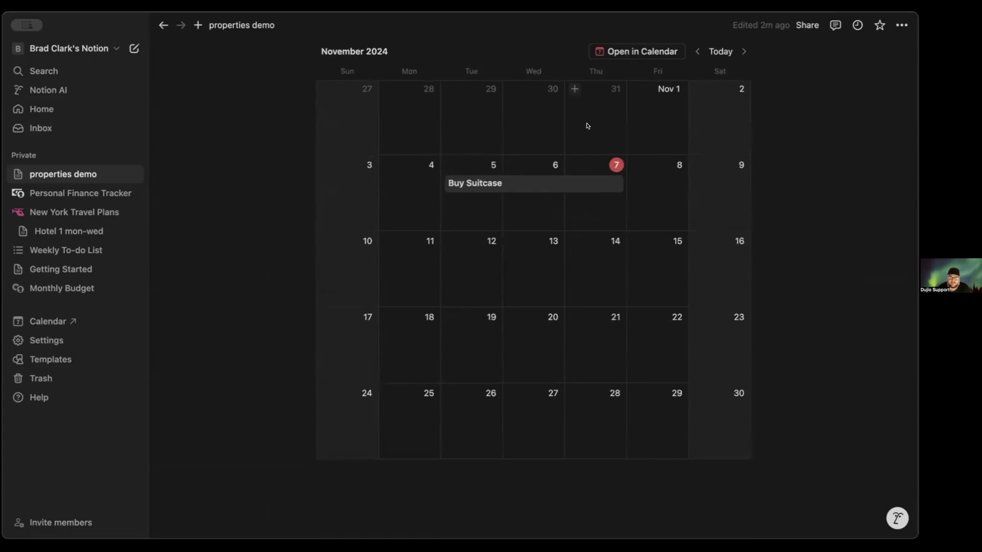
{"action": "left_click_drag", "start_coordinate": [522, 184], "coordinate": [605, 213]}
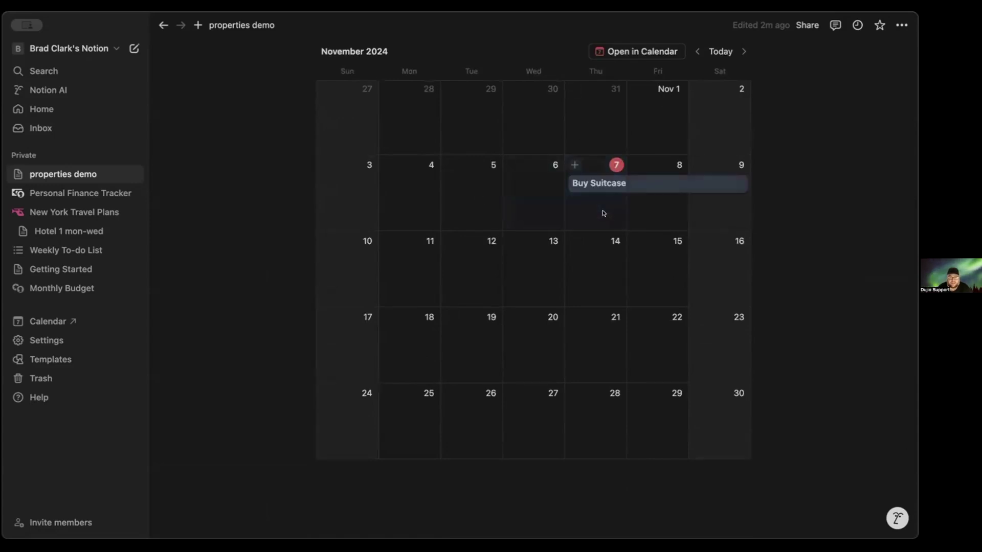
Check how the Buy Suitcase entry and its dates appear in the Board and unfiltered Table views.
{"action": "scroll", "coordinate": [509, 178], "scroll_direction": "up", "scroll_amount": 1}
{"action": "scroll", "coordinate": [509, 178], "scroll_direction": "up", "scroll_amount": 3}
{"action": "left_click", "coordinate": [385, 160]}
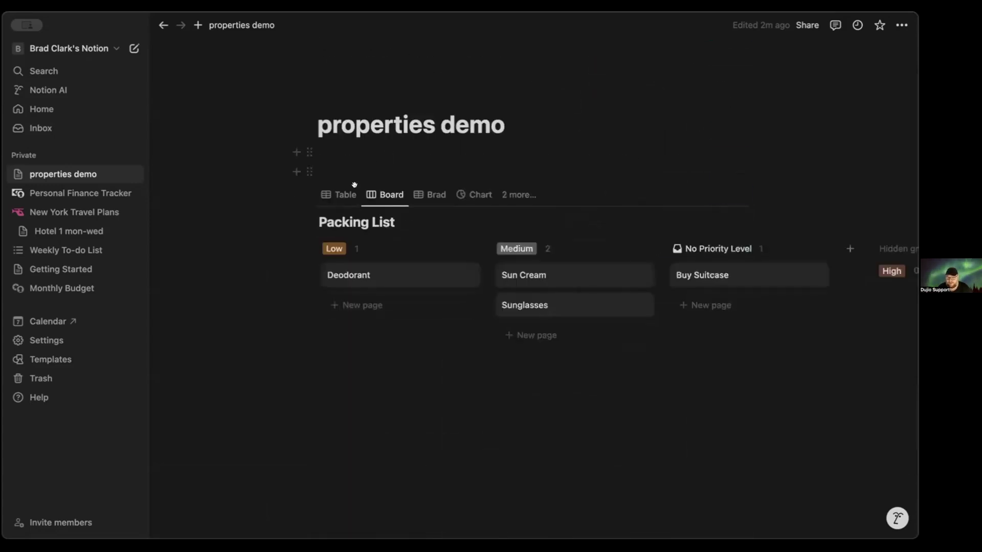
{"action": "left_click", "coordinate": [341, 196]}
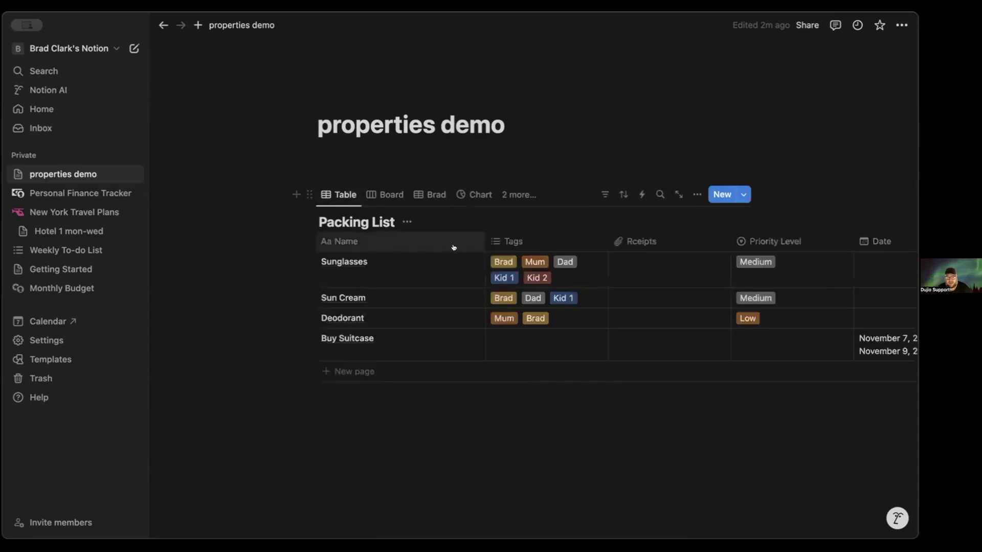
{"action": "scroll", "coordinate": [453, 248], "scroll_direction": "right", "scroll_amount": 5}
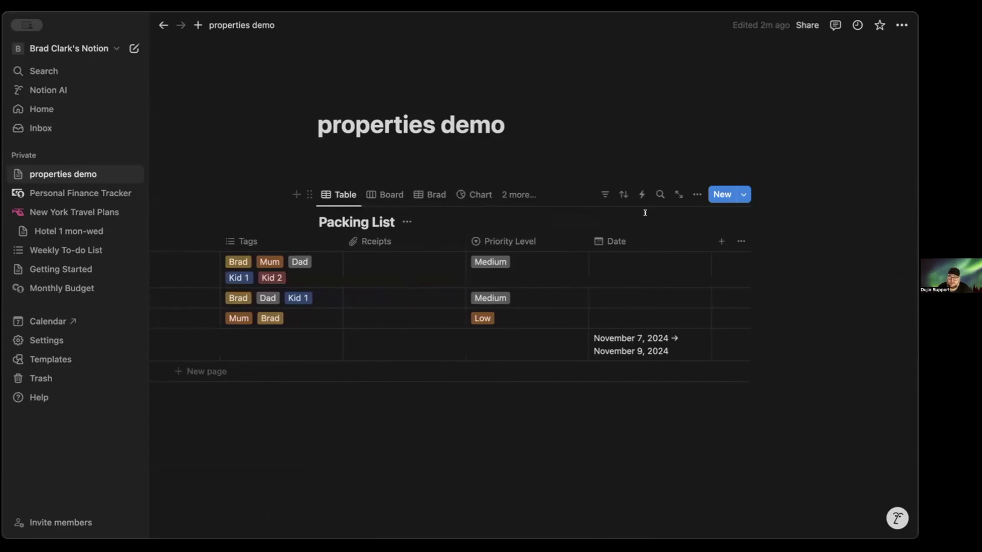
{"action": "left_click", "coordinate": [390, 195]}
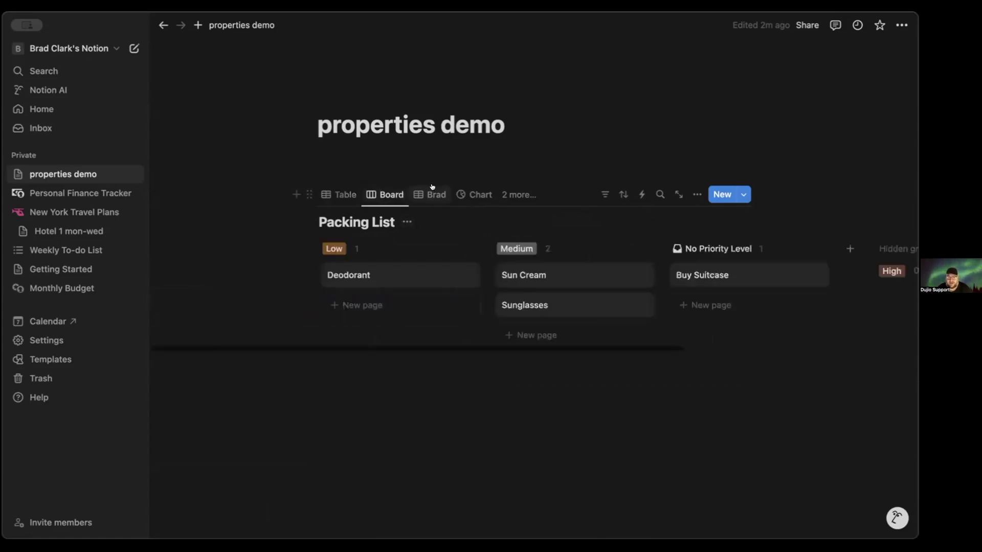
Review the Packing List's Chart and Timeline views.
{"action": "left_click", "coordinate": [432, 189]}
{"action": "left_click", "coordinate": [474, 193]}
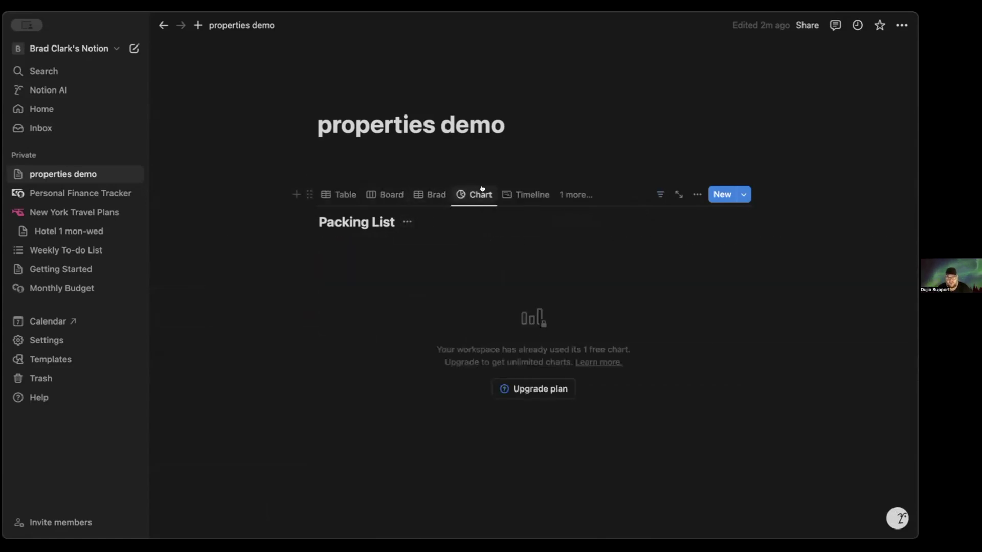
{"action": "left_click", "coordinate": [519, 190]}
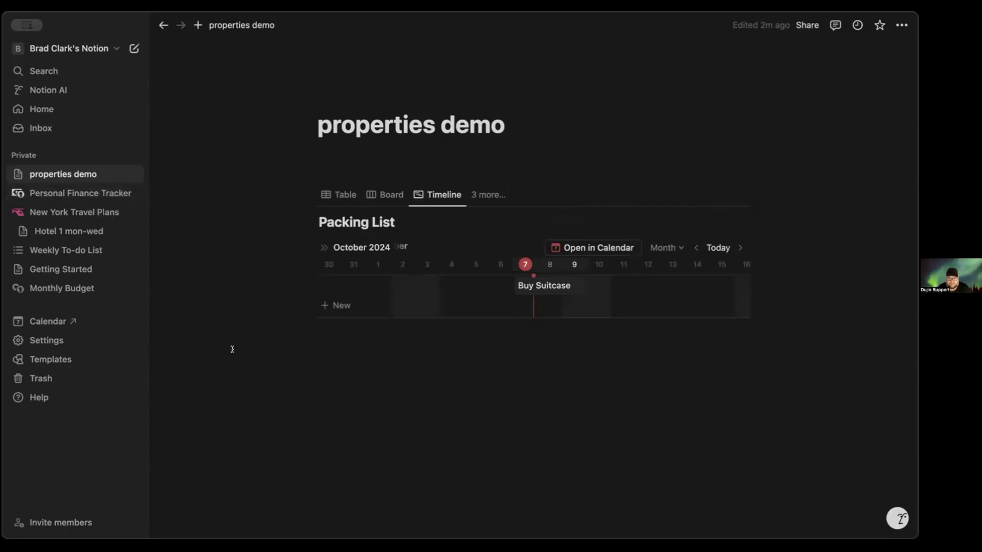
Insert a new inline database below the Packing List on the properties demo page.
{"action": "left_click", "coordinate": [279, 353]}
{"action": "key", "text": "Return"}
{"action": "type", "text": "/dfe"}
{"action": "key", "text": "BackSpace"}
{"action": "key", "text": "BackSpace"}
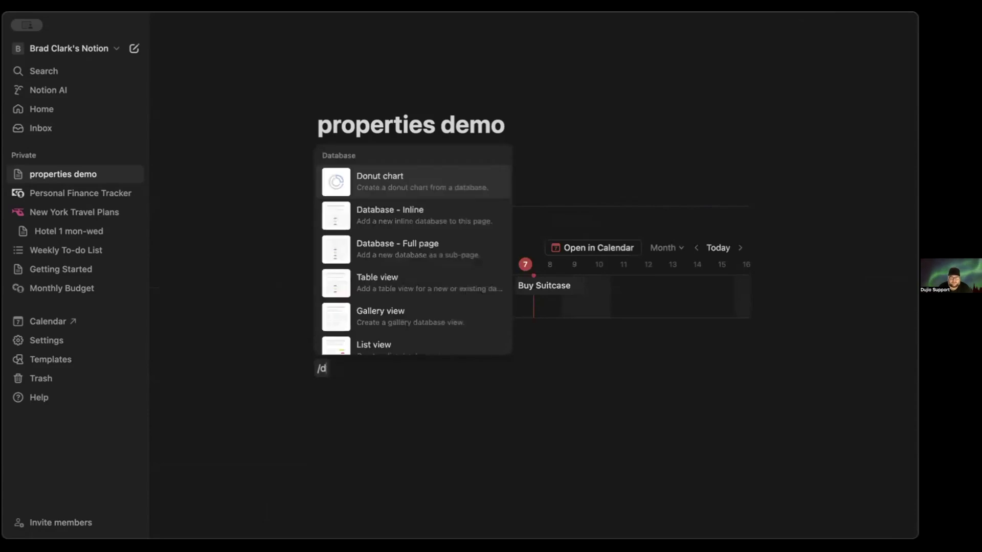
{"action": "key", "text": "BackSpace"}
{"action": "type", "text": "data"}
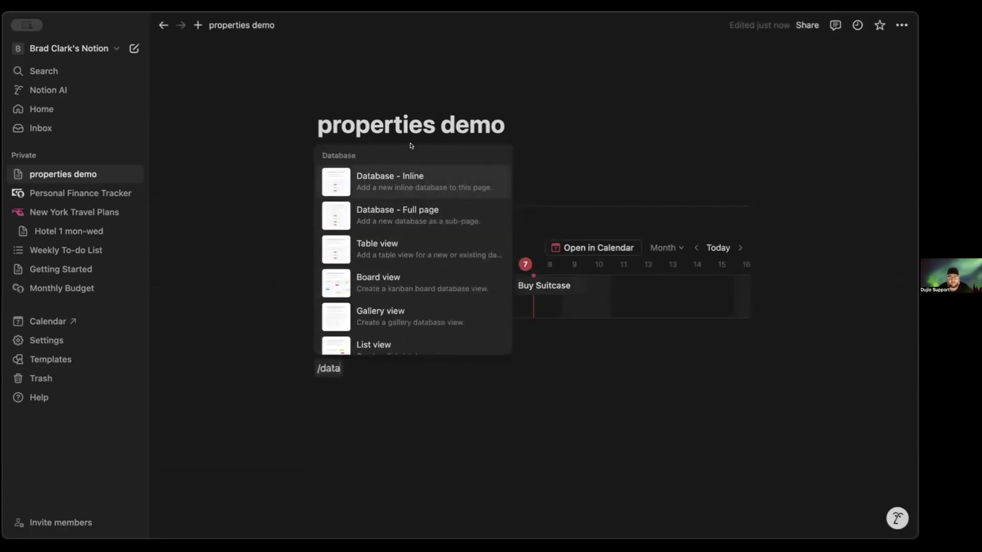
{"action": "left_click", "coordinate": [400, 185]}
{"action": "scroll", "coordinate": [548, 384], "scroll_direction": "down", "scroll_amount": 3}
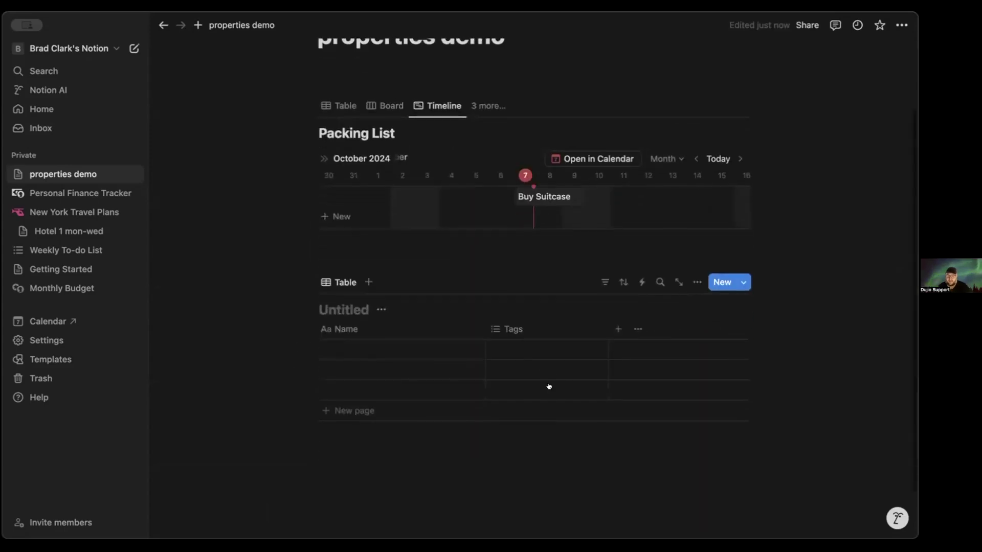
Add a full-page database below the new inline table and return to the properties demo page.
{"action": "left_click", "coordinate": [439, 458]}
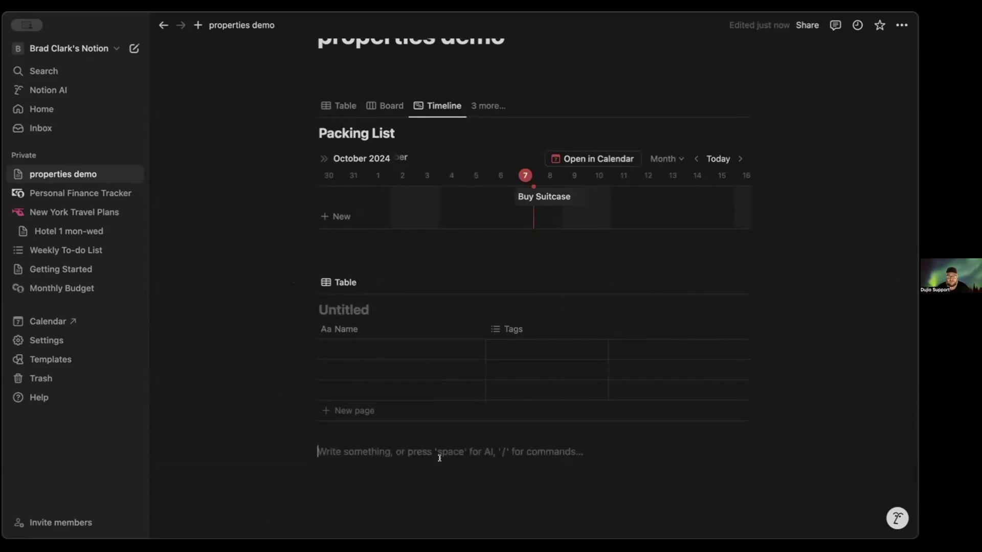
{"action": "right_click", "coordinate": [440, 458]}
{"action": "type", "text": "/datab"}
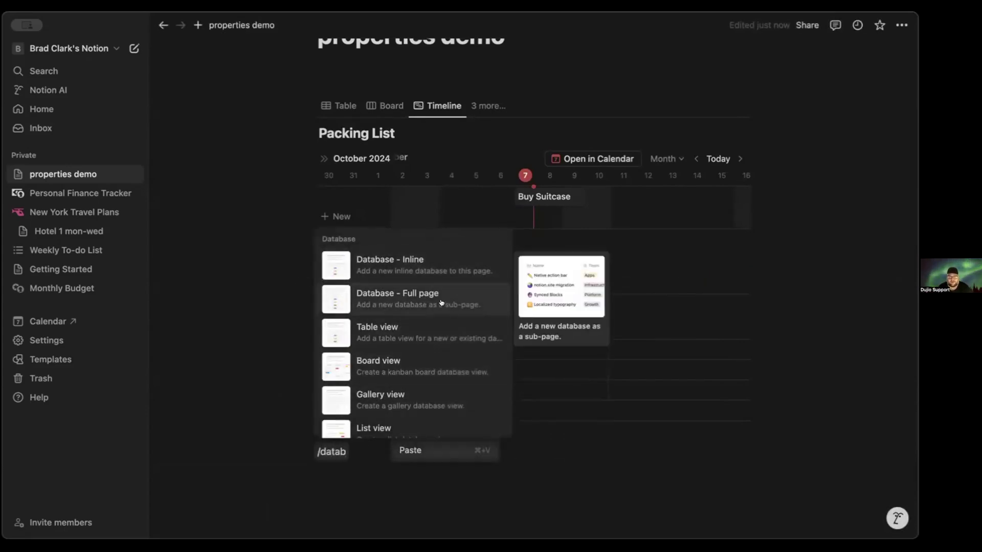
{"action": "left_click", "coordinate": [440, 299]}
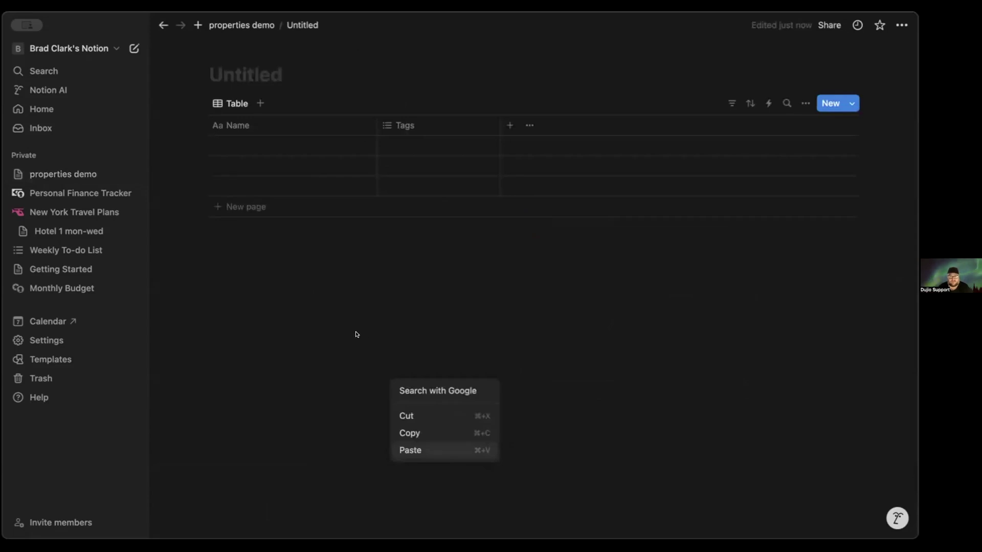
{"action": "left_click", "coordinate": [237, 27]}
{"action": "left_click", "coordinate": [240, 25]}
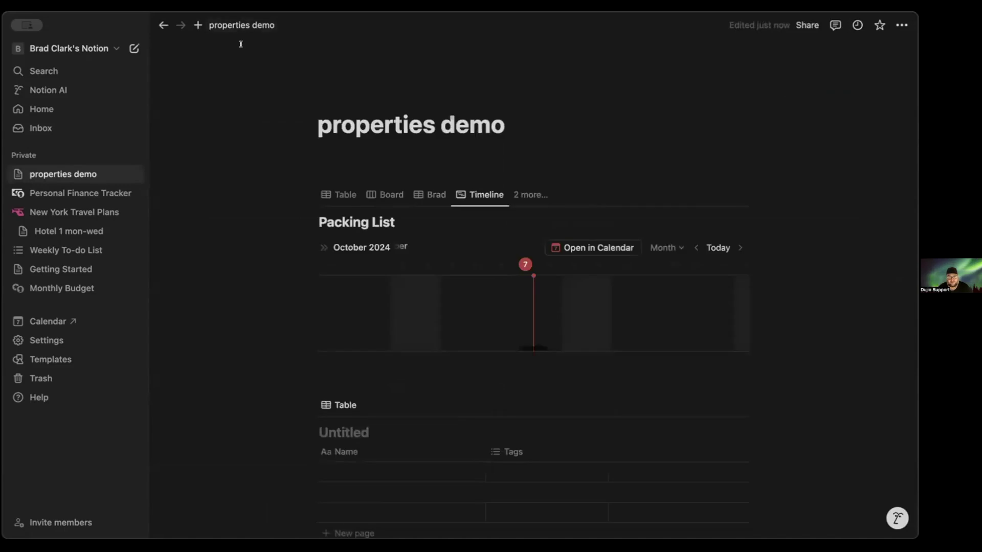
Open the untitled full-page database from its link under the inline table, and go back to the parent page.
{"action": "scroll", "coordinate": [391, 362], "scroll_direction": "down", "scroll_amount": 3}
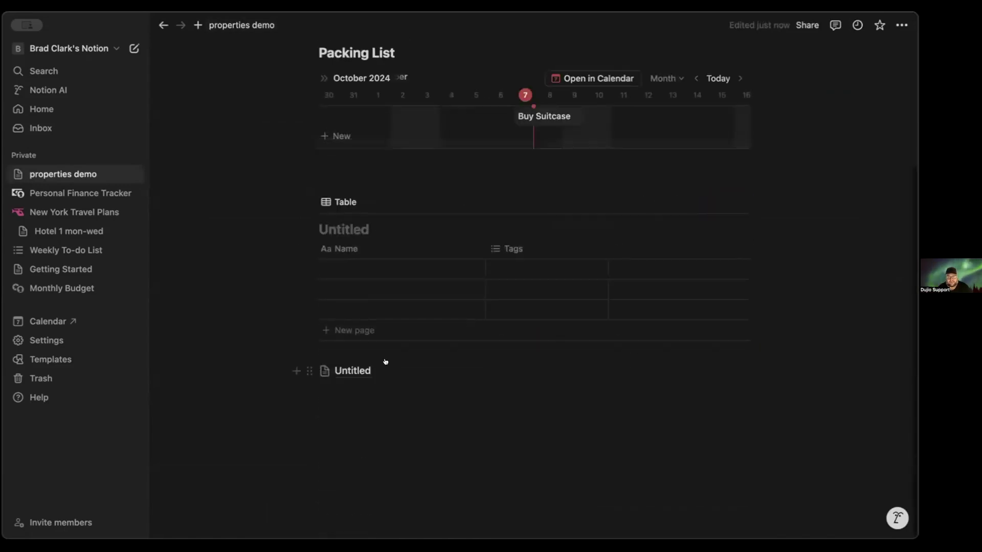
{"action": "left_click", "coordinate": [341, 372]}
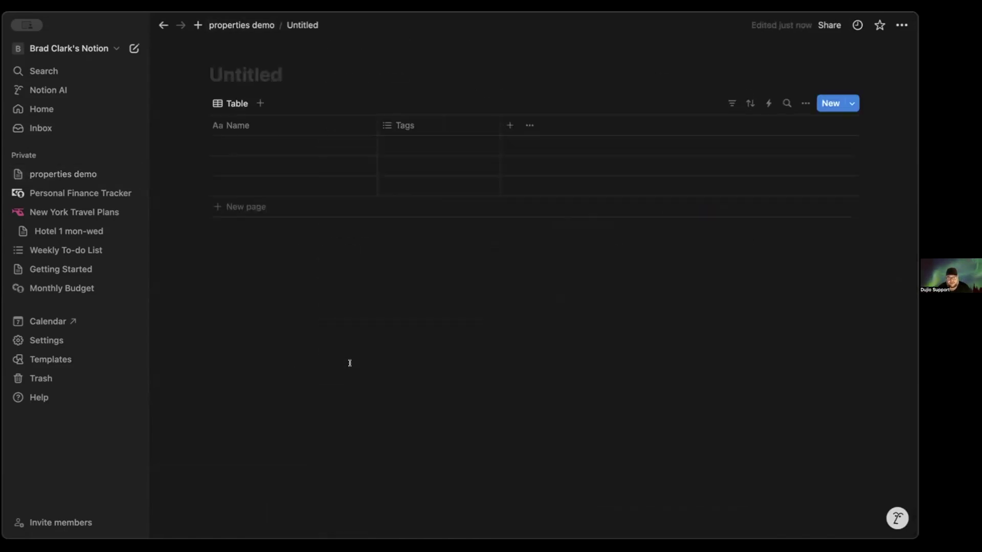
{"action": "left_click", "coordinate": [238, 26]}
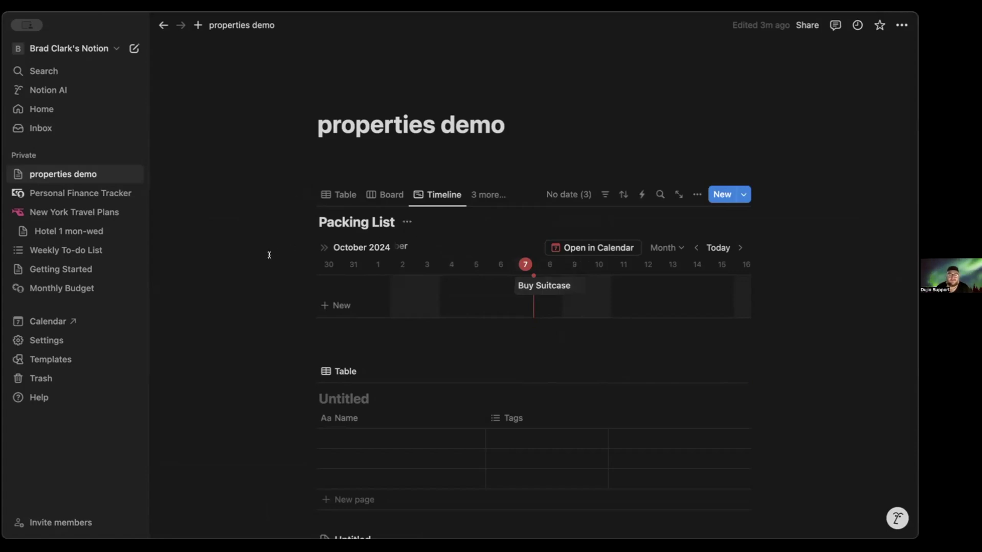
{"action": "left_click", "coordinate": [230, 148]}
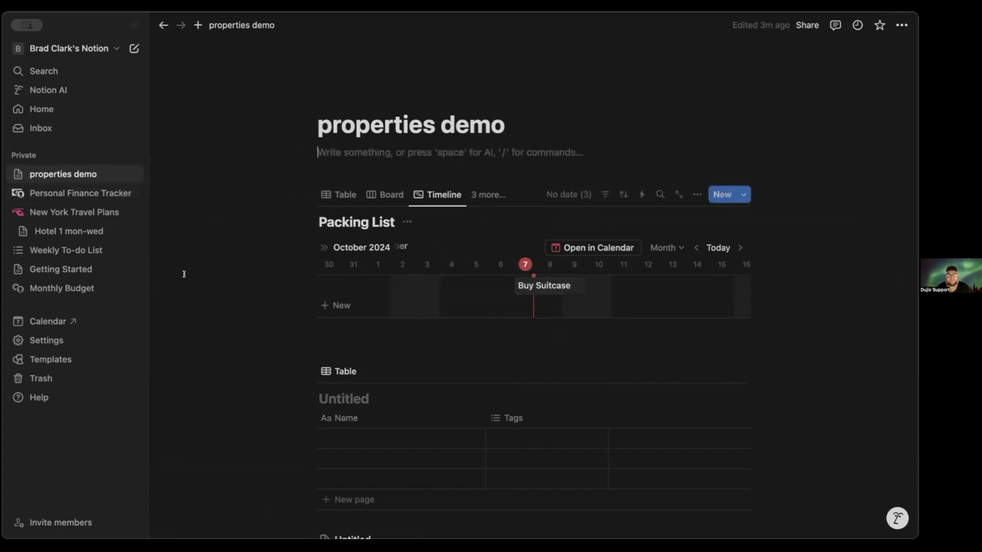
{"action": "scroll", "coordinate": [185, 274], "scroll_direction": "down", "scroll_amount": 5}
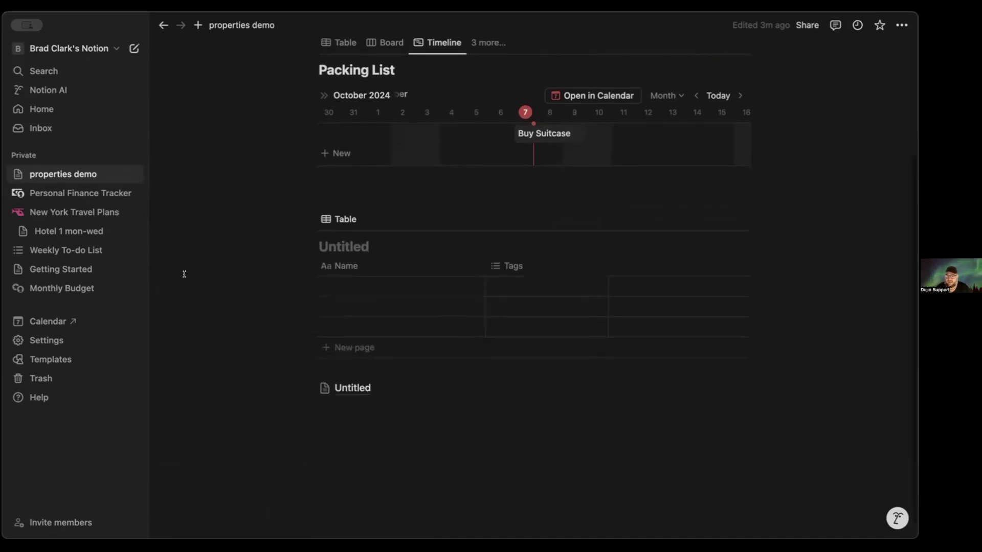
{"action": "scroll", "coordinate": [184, 274], "scroll_direction": "down", "scroll_amount": 2}
{"action": "scroll", "coordinate": [184, 274], "scroll_direction": "up", "scroll_amount": 5}
{"action": "scroll", "coordinate": [184, 274], "scroll_direction": "down", "scroll_amount": 4}
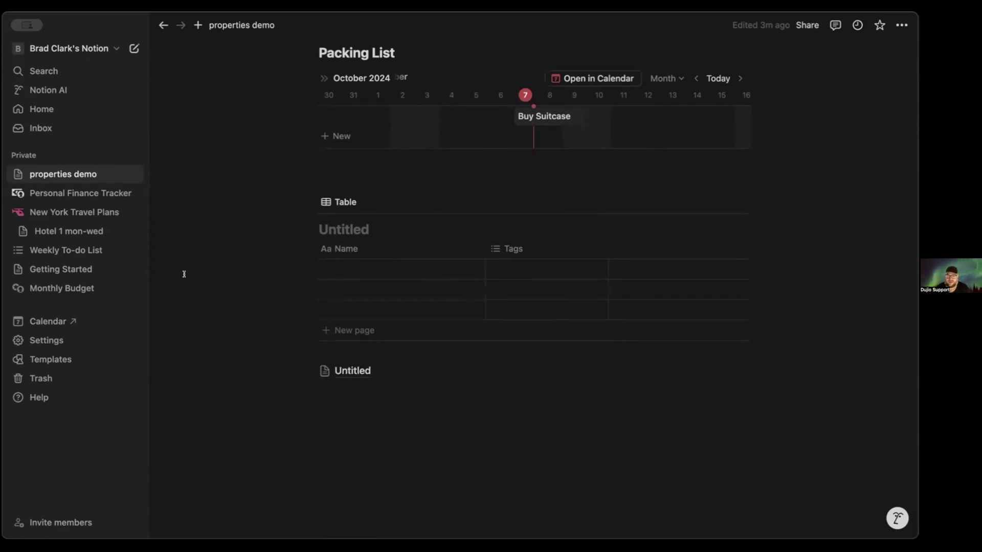
{"action": "scroll", "coordinate": [184, 274], "scroll_direction": "up", "scroll_amount": 4}
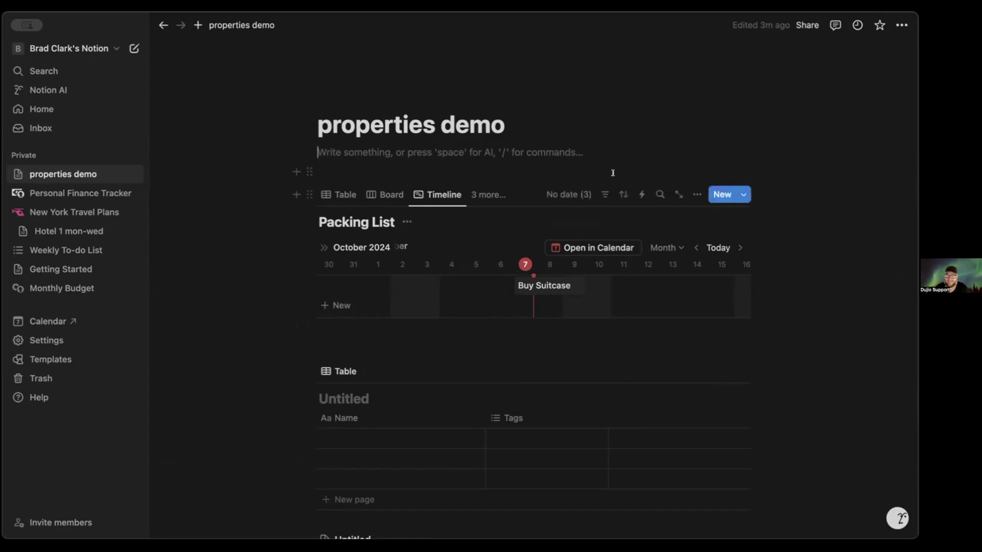
{"action": "scroll", "coordinate": [396, 87], "scroll_direction": "down", "scroll_amount": 2}
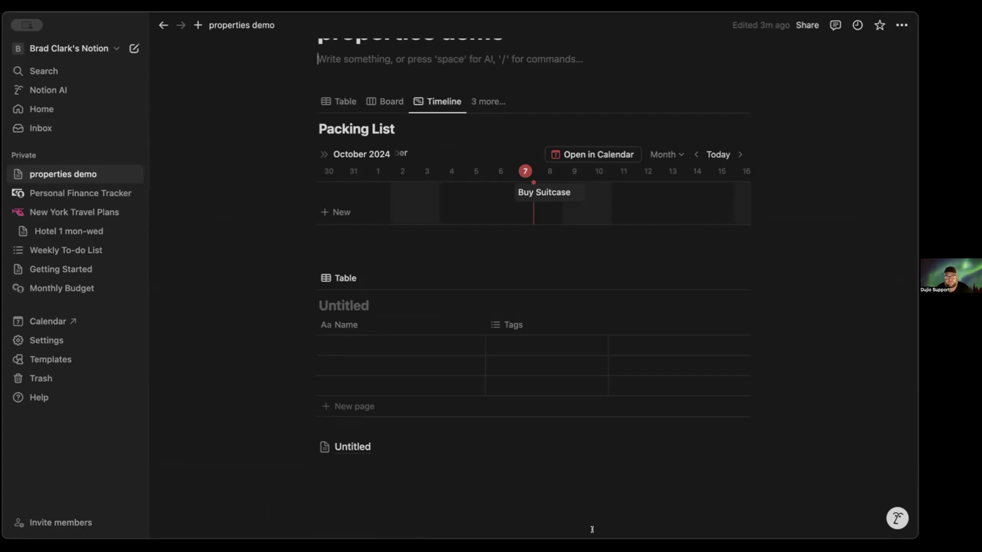
{"action": "left_click", "coordinate": [279, 345]}
{"action": "scroll", "coordinate": [280, 342], "scroll_direction": "up", "scroll_amount": 3}
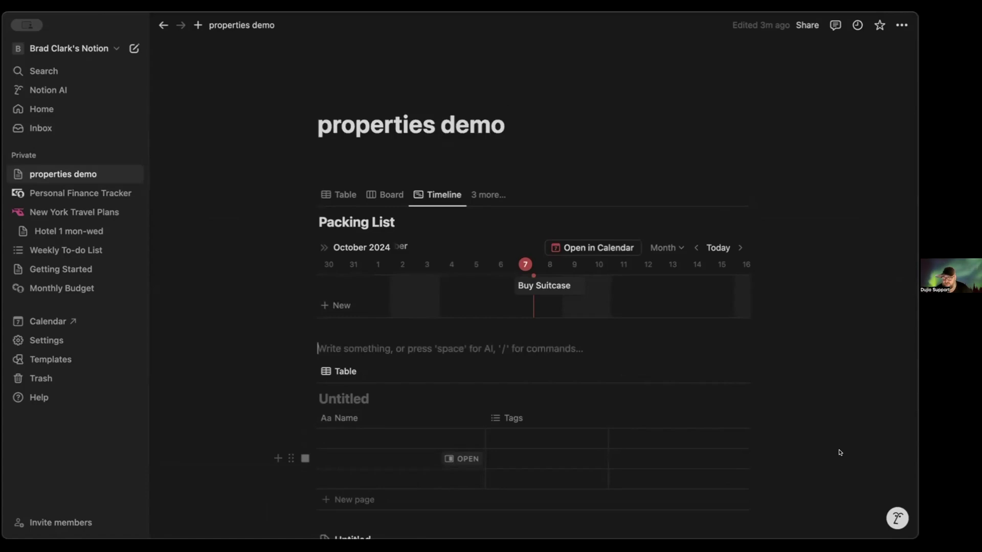
{"action": "left_click", "coordinate": [230, 234]}
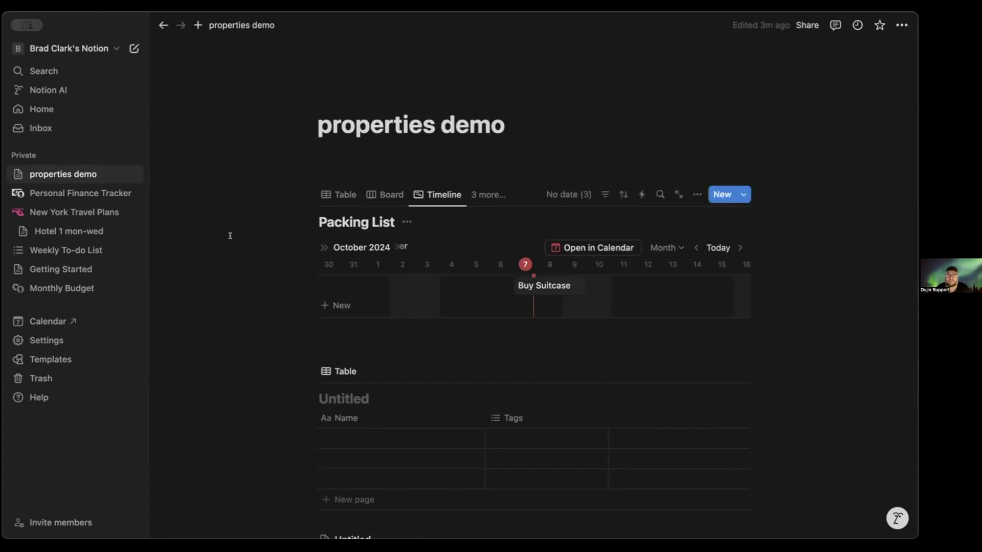
{"action": "left_click", "coordinate": [162, 25]}
{"action": "left_click", "coordinate": [63, 174]}
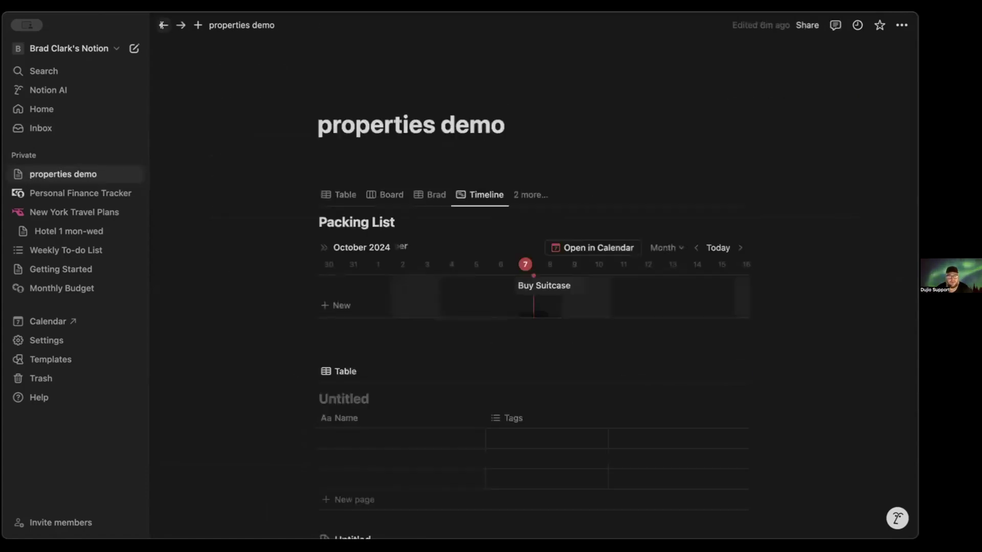
Create a new page from Home and open the template marketplace from it.
{"action": "left_click", "coordinate": [46, 109]}
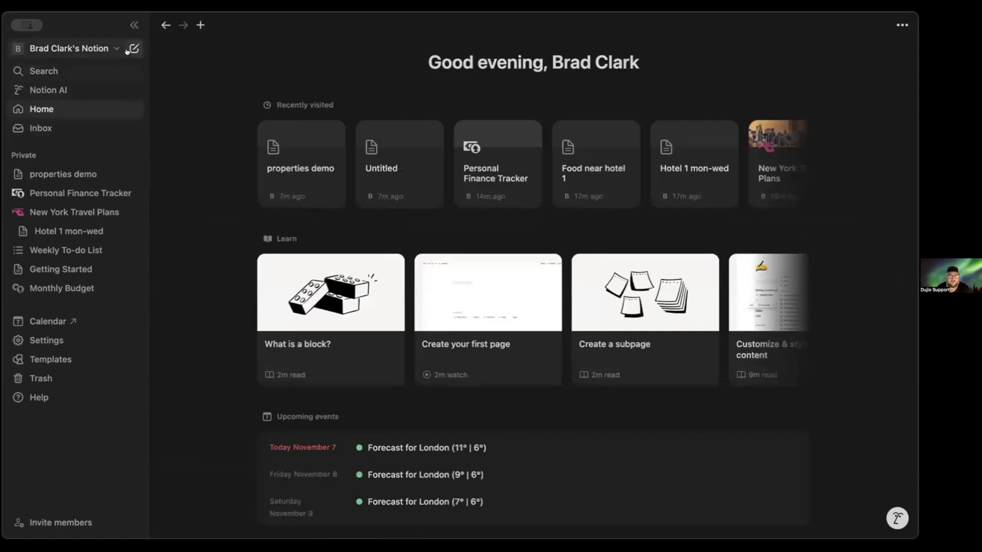
{"action": "left_click", "coordinate": [128, 49]}
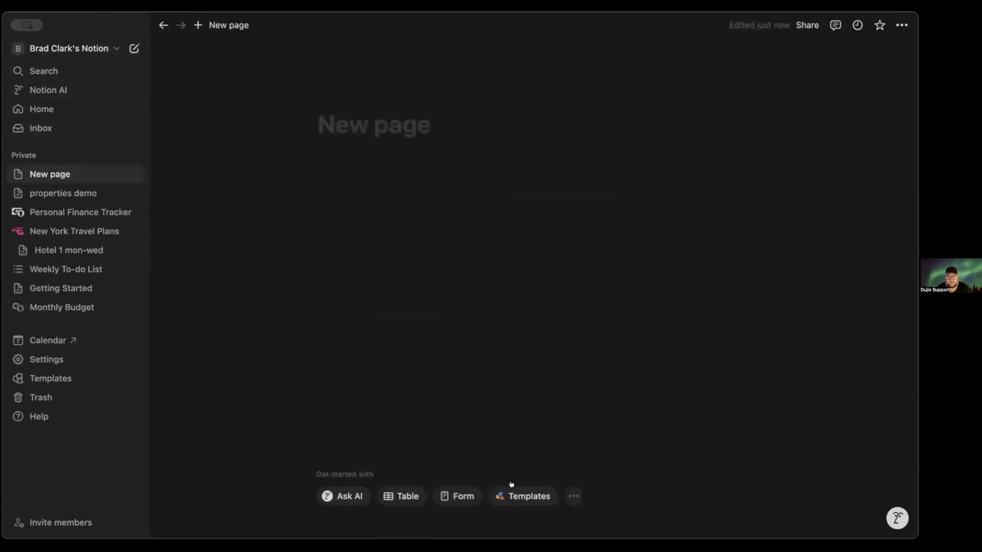
{"action": "left_click", "coordinate": [516, 491]}
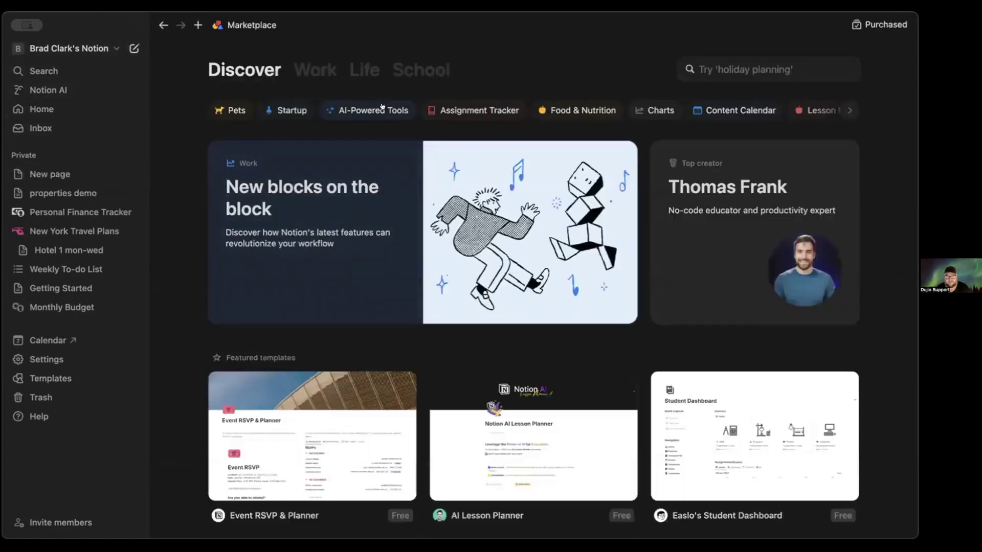
Browse the templates offered in the marketplace's Life category.
{"action": "left_click", "coordinate": [357, 73]}
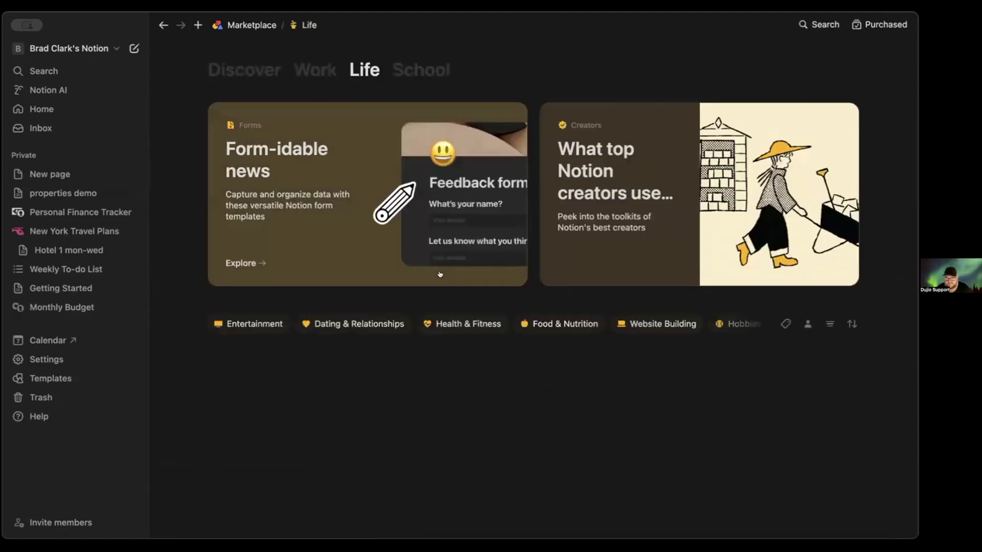
{"action": "scroll", "coordinate": [450, 355], "scroll_direction": "down", "scroll_amount": 8}
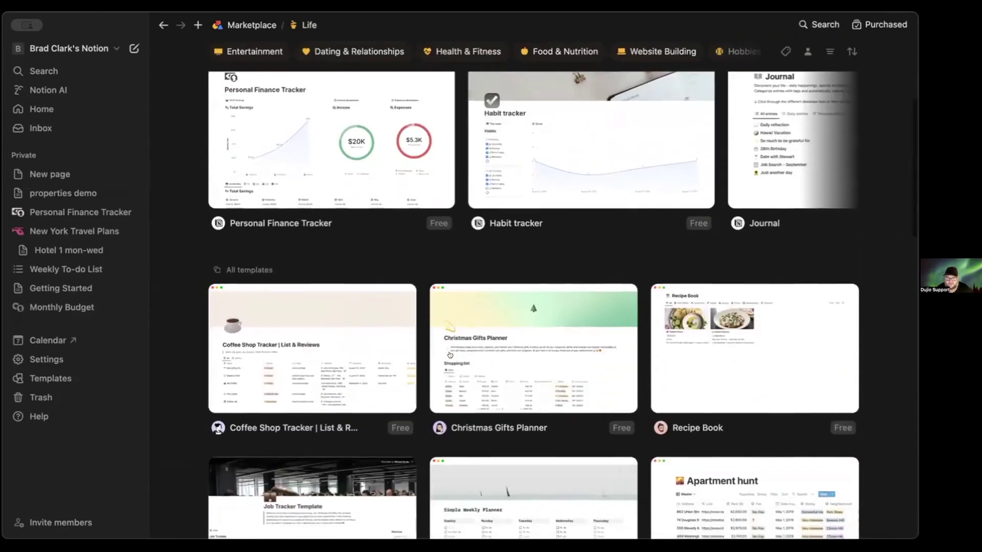
{"action": "scroll", "coordinate": [465, 433], "scroll_direction": "down", "scroll_amount": 1}
{"action": "scroll", "coordinate": [536, 207], "scroll_direction": "down", "scroll_amount": 1}
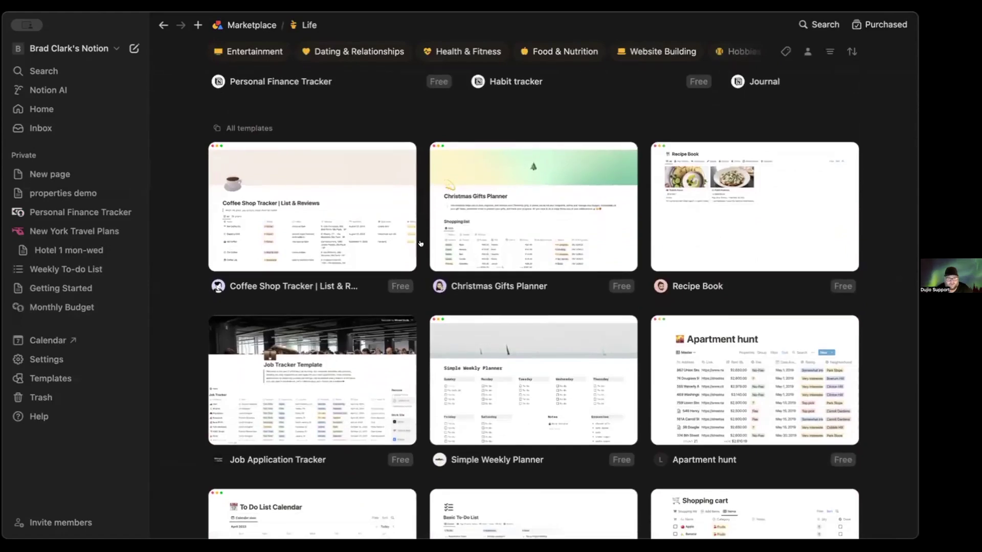
{"action": "scroll", "coordinate": [409, 245], "scroll_direction": "down", "scroll_amount": 2}
{"action": "scroll", "coordinate": [409, 245], "scroll_direction": "down", "scroll_amount": 1}
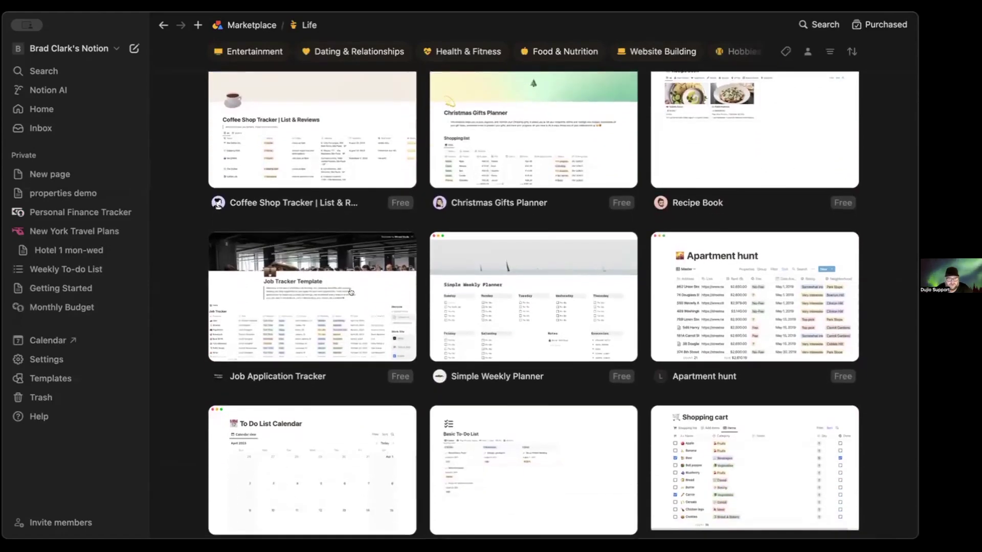
{"action": "scroll", "coordinate": [285, 297], "scroll_direction": "down", "scroll_amount": 5}
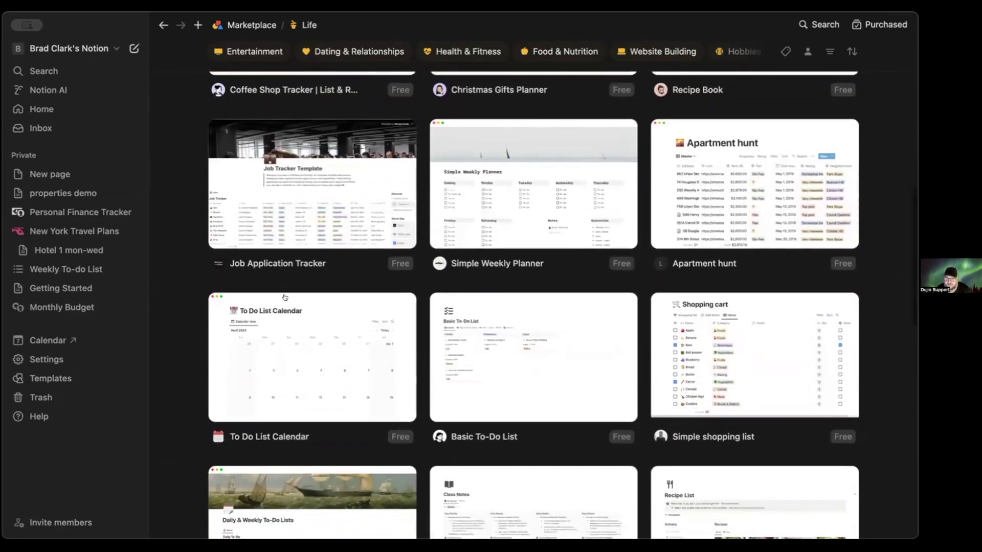
{"action": "scroll", "coordinate": [710, 208], "scroll_direction": "down", "scroll_amount": 6}
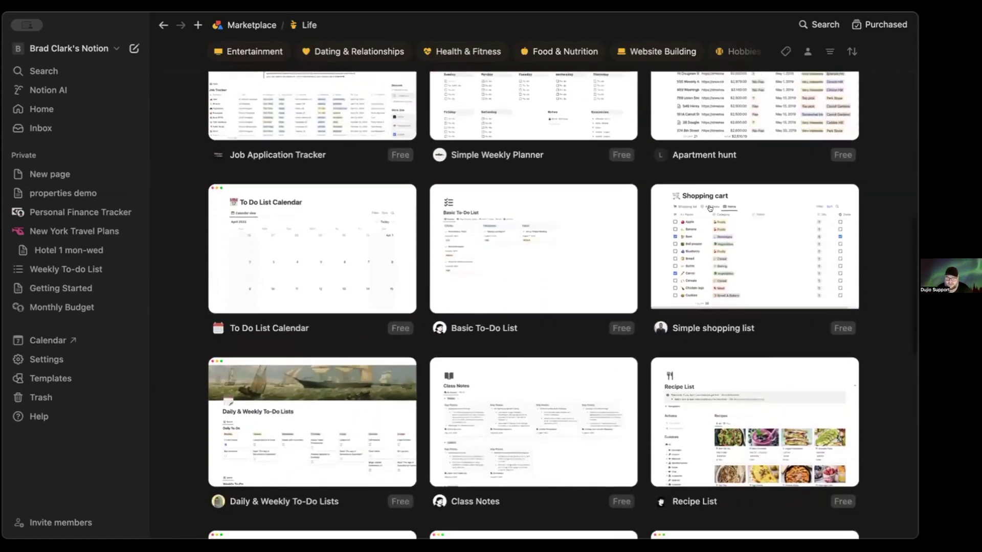
{"action": "scroll", "coordinate": [710, 208], "scroll_direction": "down", "scroll_amount": 5}
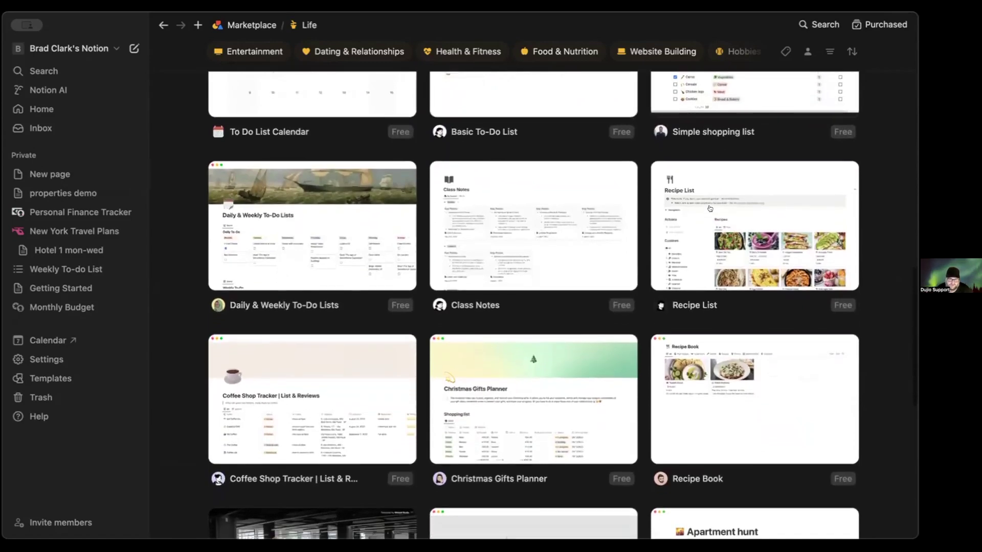
{"action": "scroll", "coordinate": [709, 208], "scroll_direction": "down", "scroll_amount": 5}
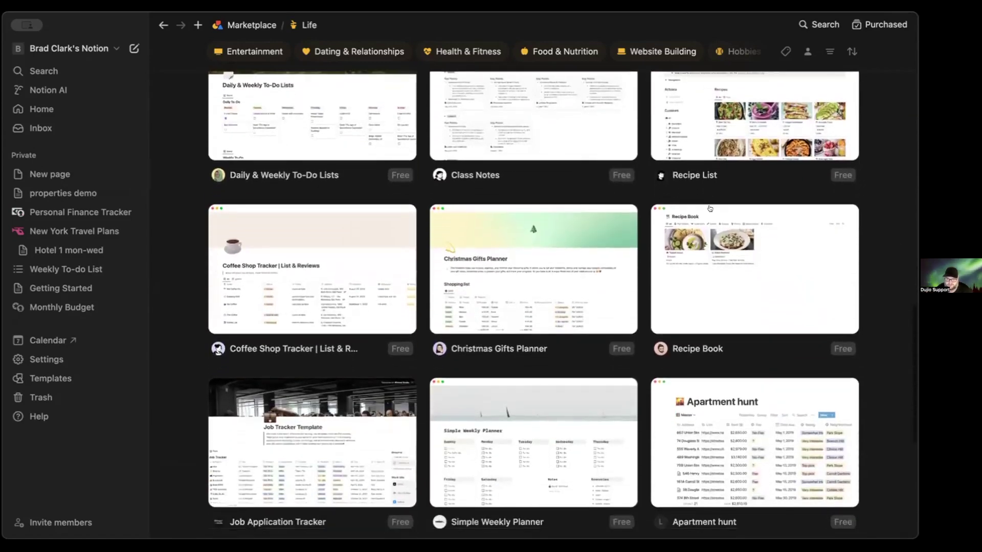
Add the free Recipe List template by EdriansNotes to the workspace and open its page.
{"action": "left_click", "coordinate": [708, 142]}
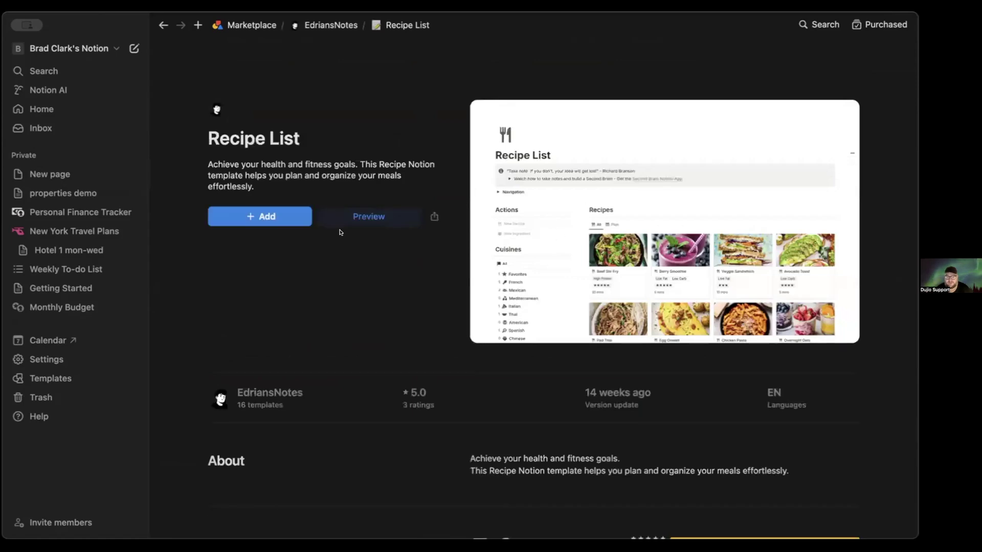
{"action": "left_click", "coordinate": [276, 217]}
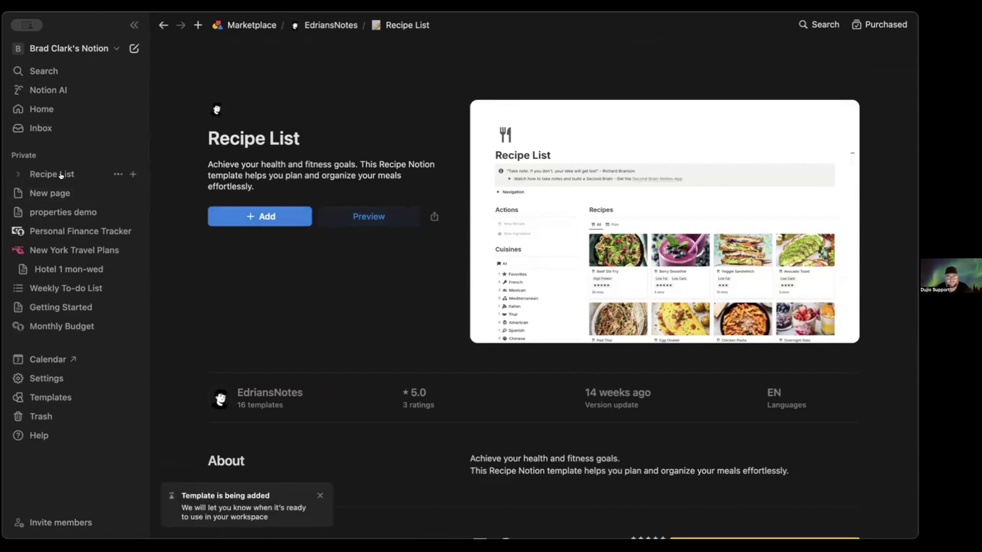
{"action": "left_click", "coordinate": [61, 176]}
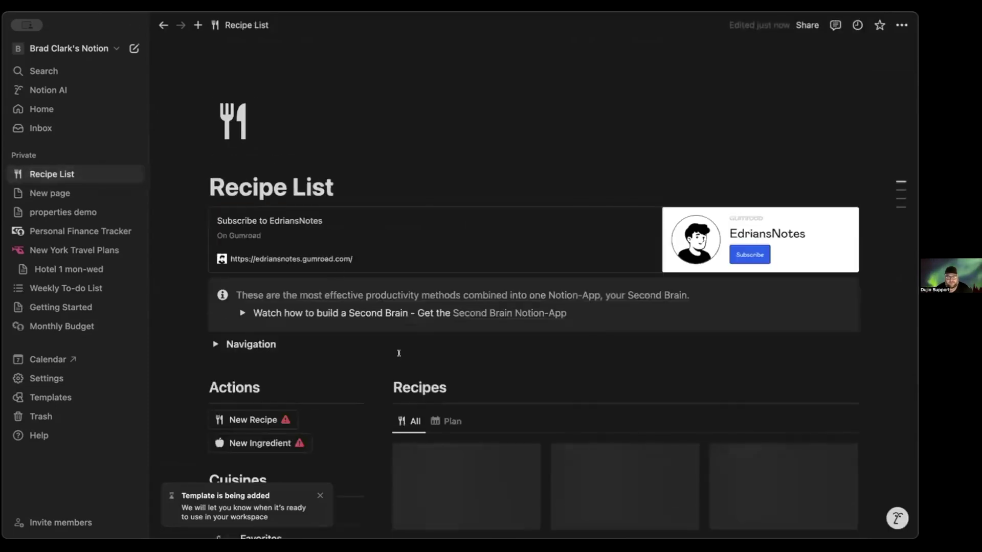
{"action": "scroll", "coordinate": [276, 353], "scroll_direction": "down", "scroll_amount": 2}
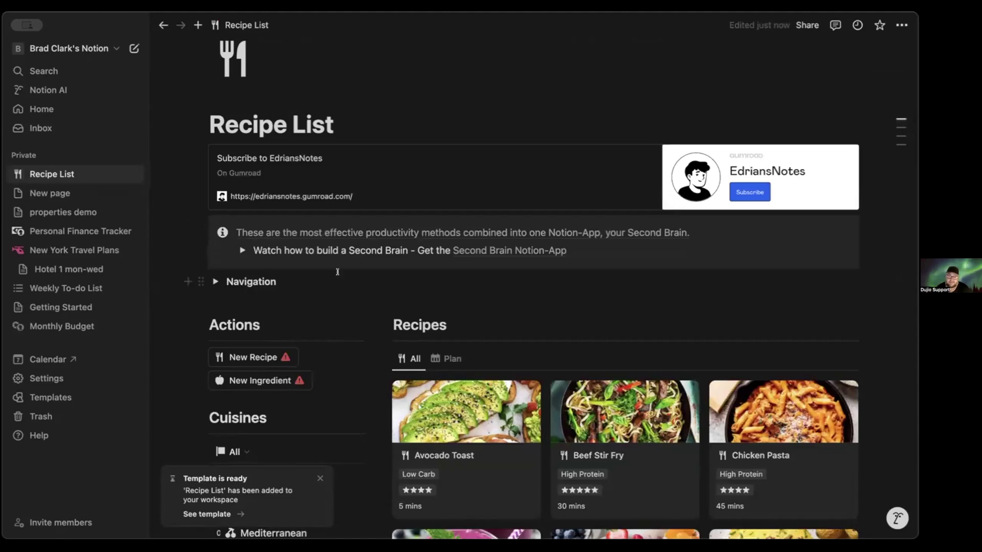
Look over the Recipe List page's action buttons, cuisines list and recipe gallery.
{"action": "scroll", "coordinate": [337, 271], "scroll_direction": "down", "scroll_amount": 2}
{"action": "scroll", "coordinate": [336, 271], "scroll_direction": "down", "scroll_amount": 1}
{"action": "scroll", "coordinate": [335, 270], "scroll_direction": "up", "scroll_amount": 3}
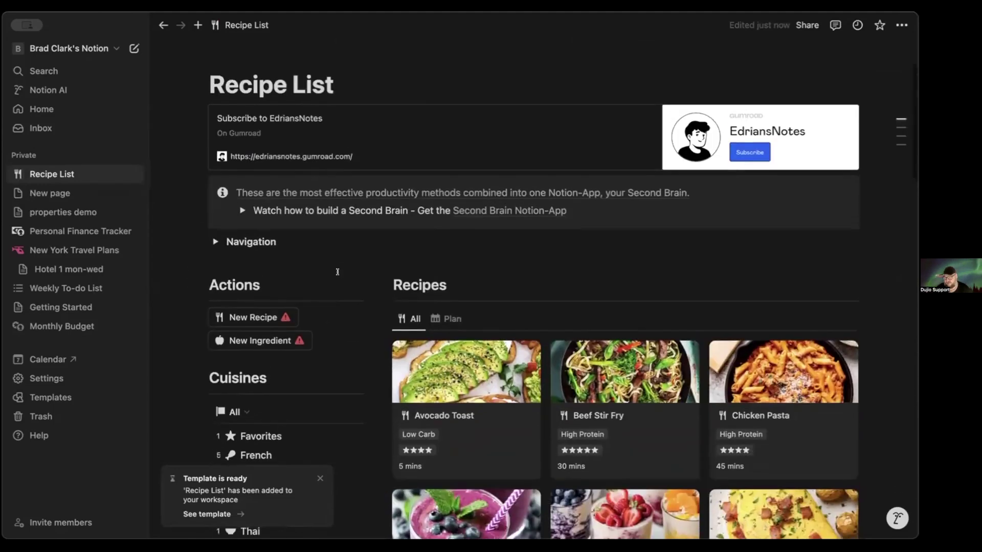
{"action": "scroll", "coordinate": [311, 269], "scroll_direction": "down", "scroll_amount": 4}
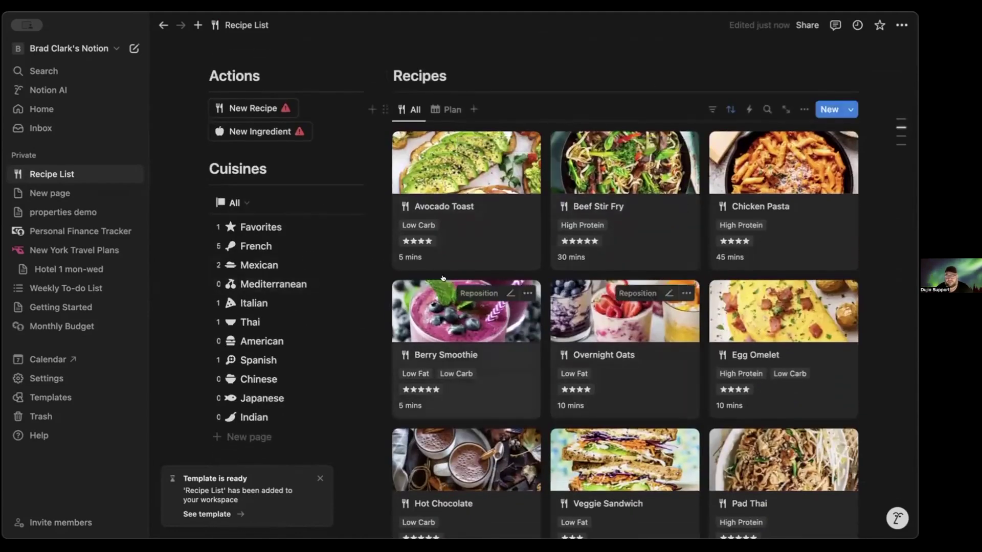
{"action": "scroll", "coordinate": [394, 204], "scroll_direction": "up", "scroll_amount": 1}
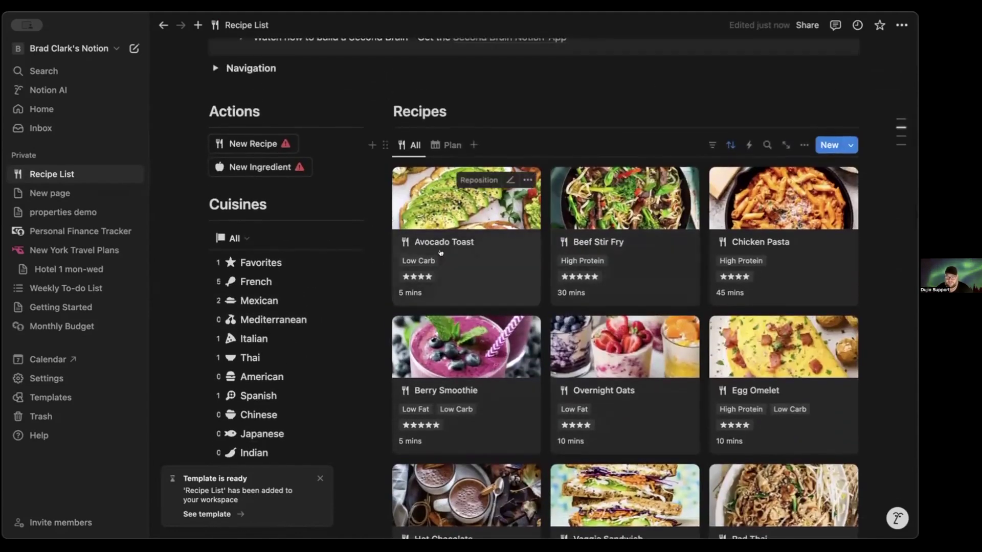
{"action": "scroll", "coordinate": [266, 251], "scroll_direction": "down", "scroll_amount": 2}
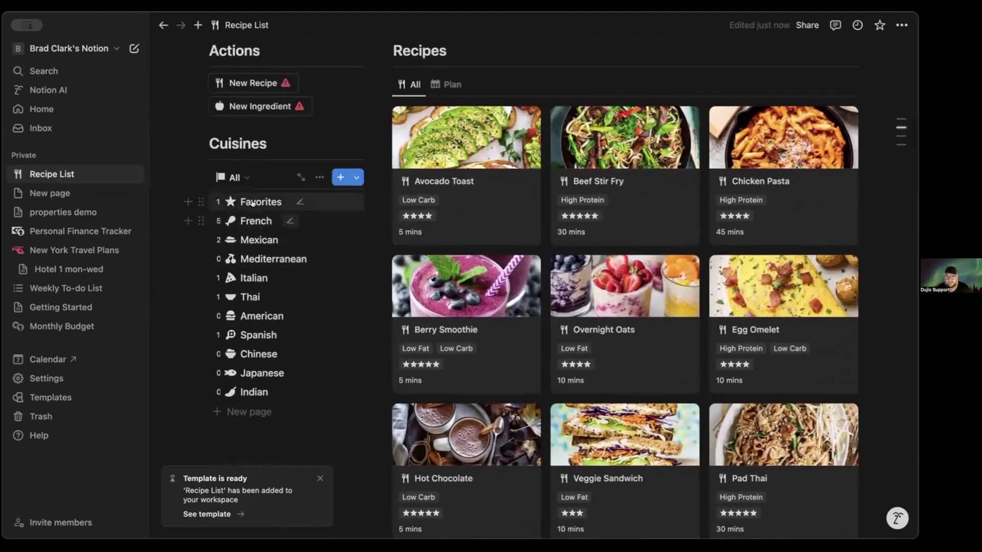
{"action": "scroll", "coordinate": [268, 255], "scroll_direction": "up", "scroll_amount": 1}
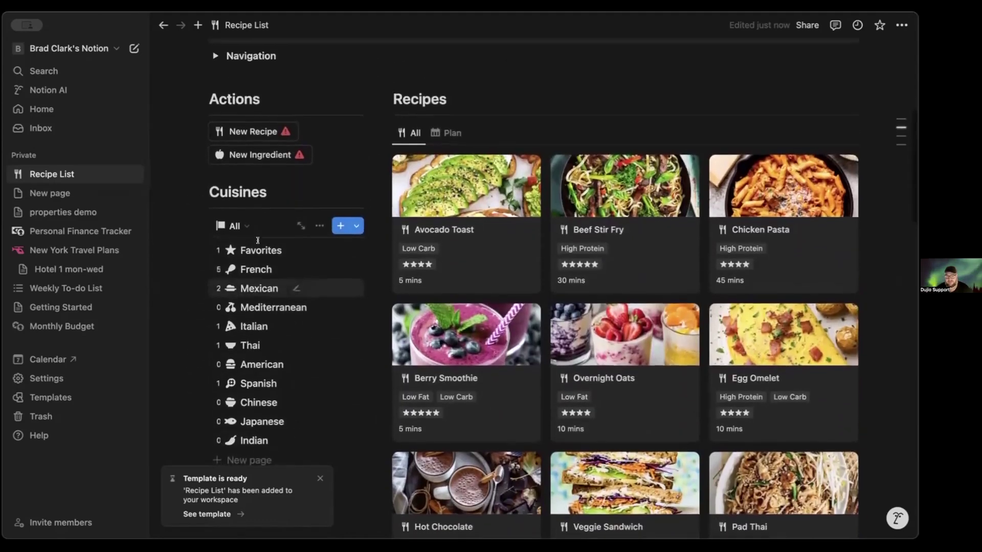
Inspect the New Recipe button's configuration and close it, and expand and collapse the Navigation toggle.
{"action": "left_click", "coordinate": [262, 136]}
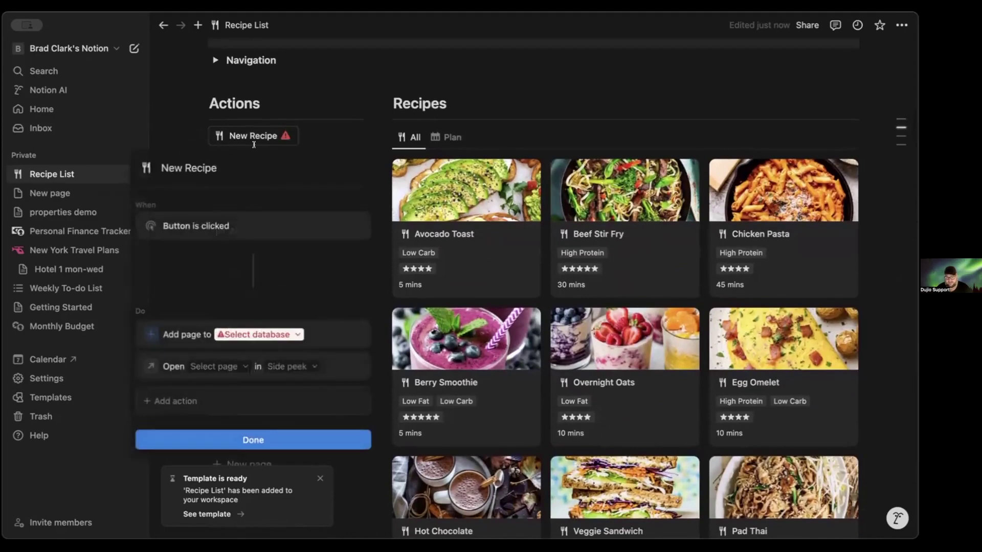
{"action": "left_click", "coordinate": [253, 439]}
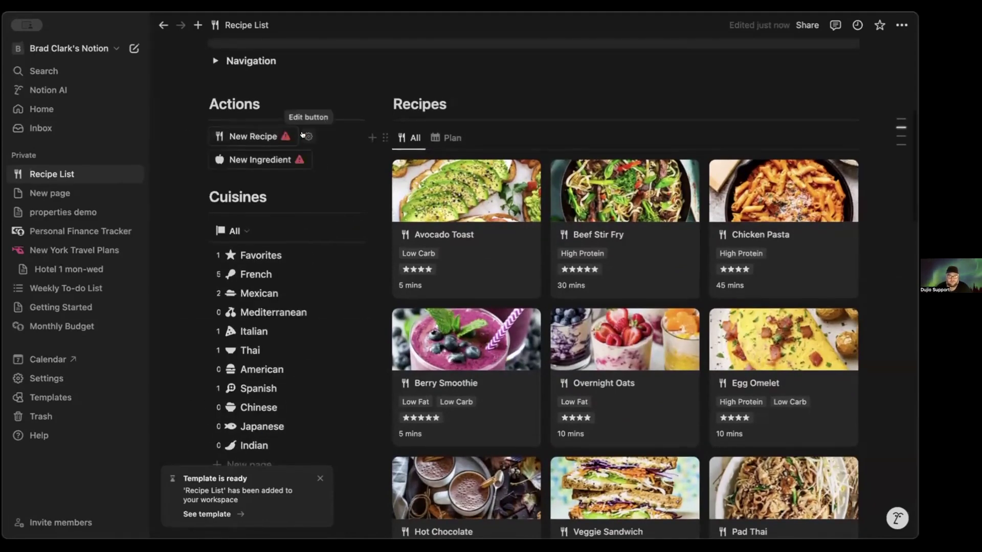
{"action": "scroll", "coordinate": [316, 132], "scroll_direction": "up", "scroll_amount": 5}
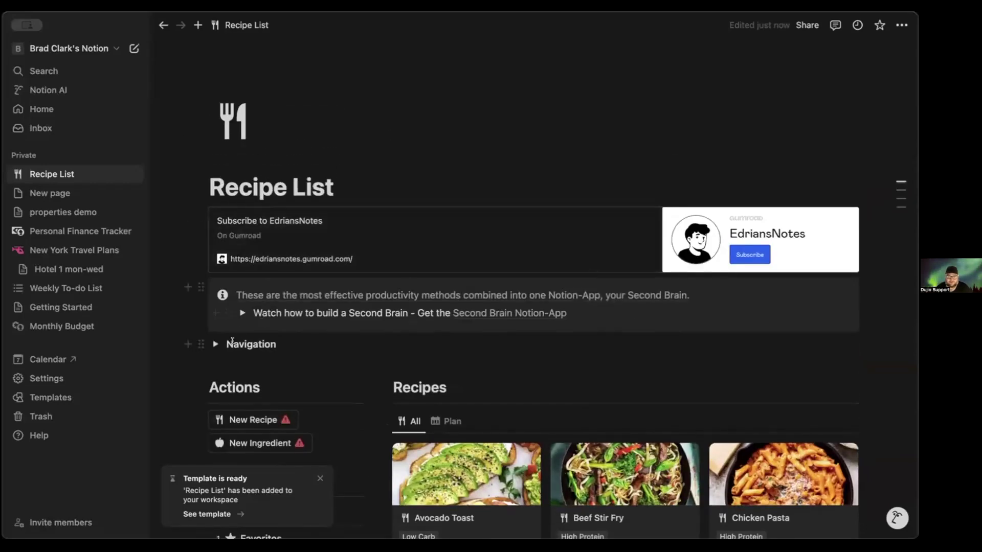
{"action": "left_click", "coordinate": [214, 344]}
{"action": "left_click", "coordinate": [215, 344]}
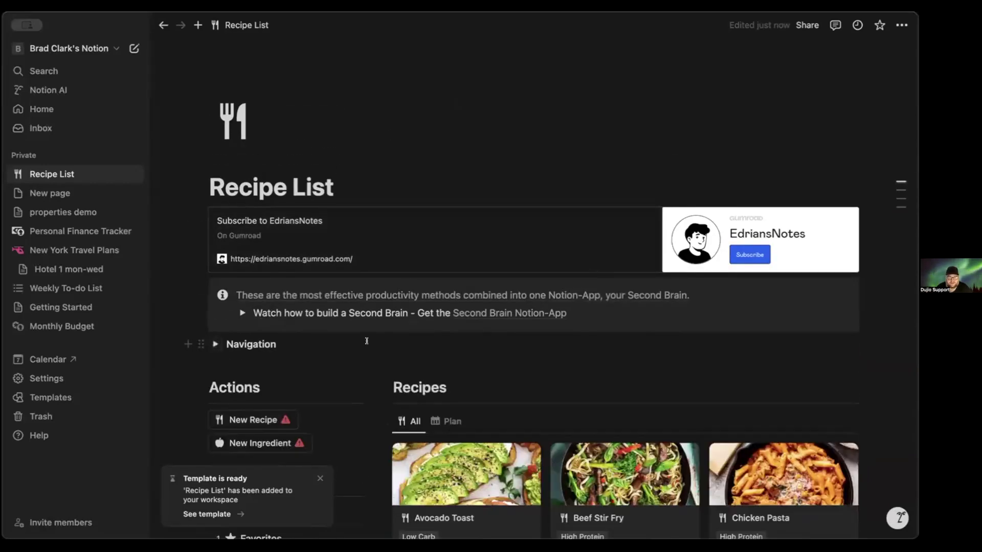
Open the Avocado Toast recipe from the gallery to view its properties, and close it again.
{"action": "scroll", "coordinate": [394, 316], "scroll_direction": "down", "scroll_amount": 5}
{"action": "left_click", "coordinate": [413, 234]}
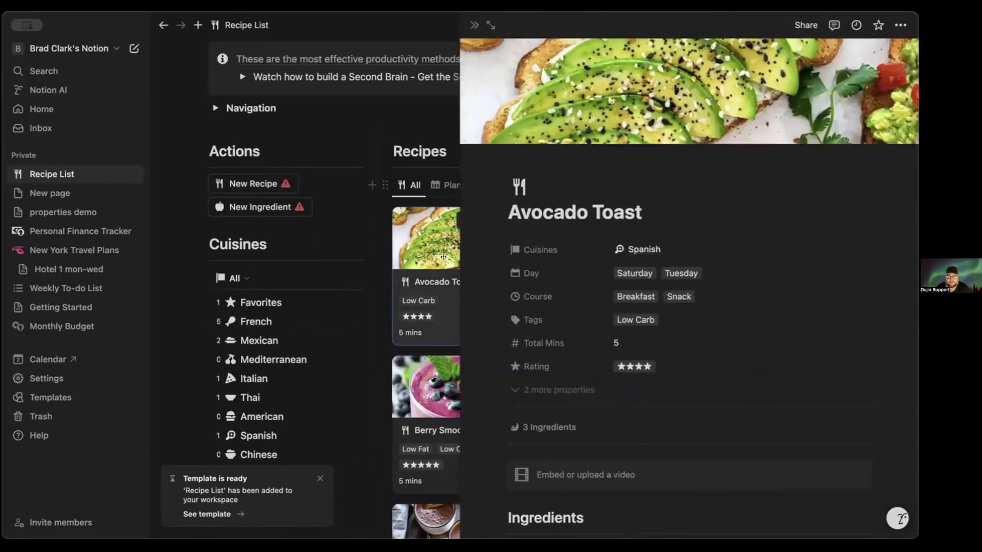
{"action": "key", "text": "Escape"}
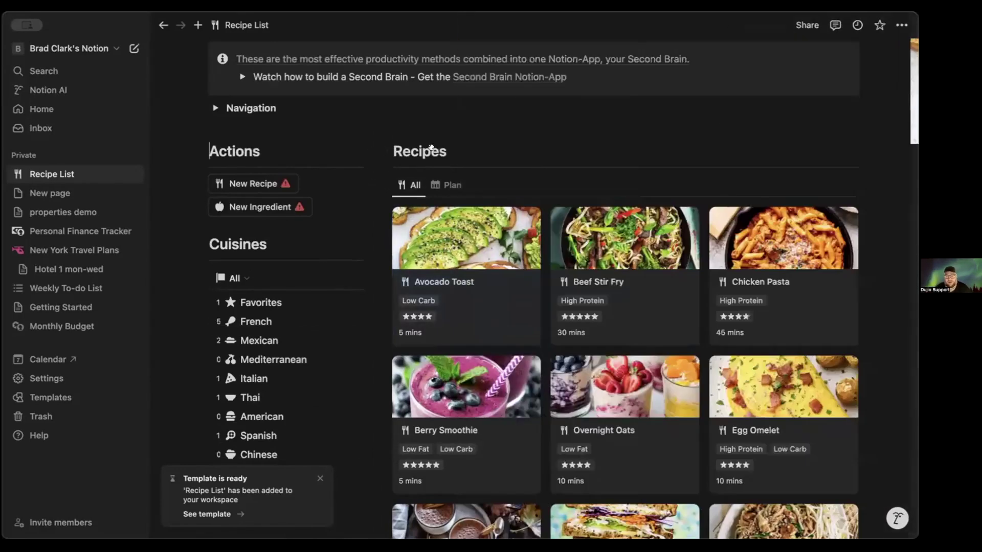
Open the Beef Stir Fry recipe, set its rating to three stars, and return to the recipe gallery.
{"action": "left_click", "coordinate": [567, 248]}
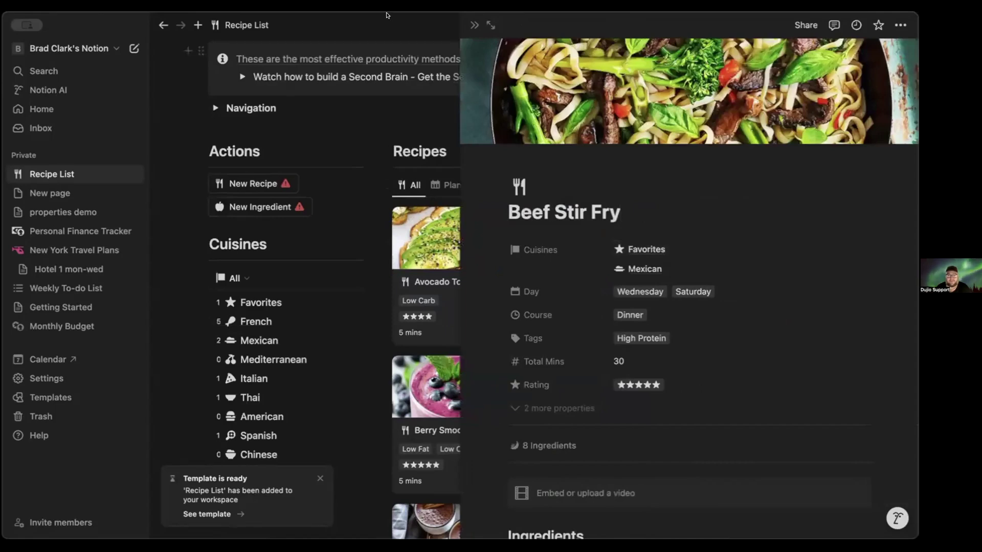
{"action": "scroll", "coordinate": [675, 218], "scroll_direction": "down", "scroll_amount": 3}
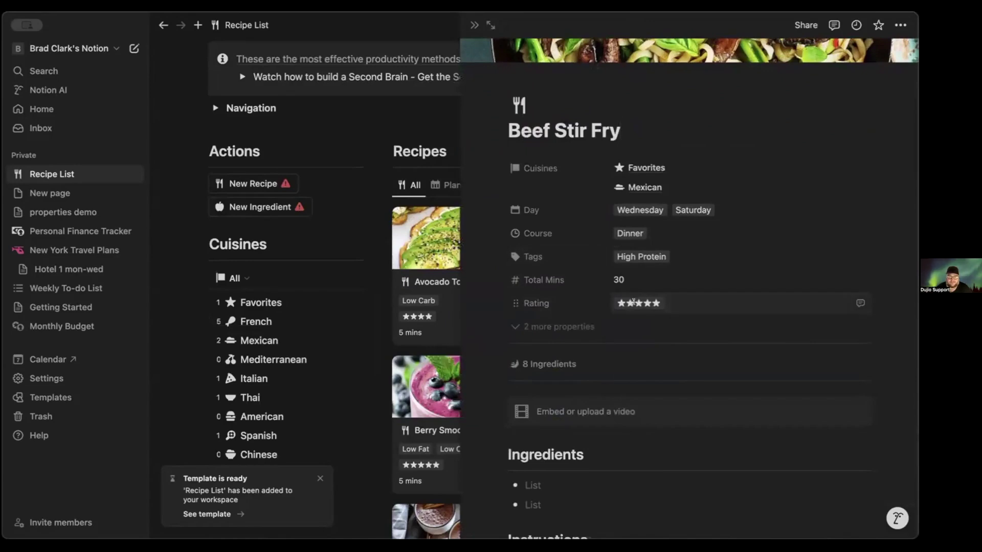
{"action": "left_click", "coordinate": [634, 303]}
{"action": "left_click", "coordinate": [653, 380]}
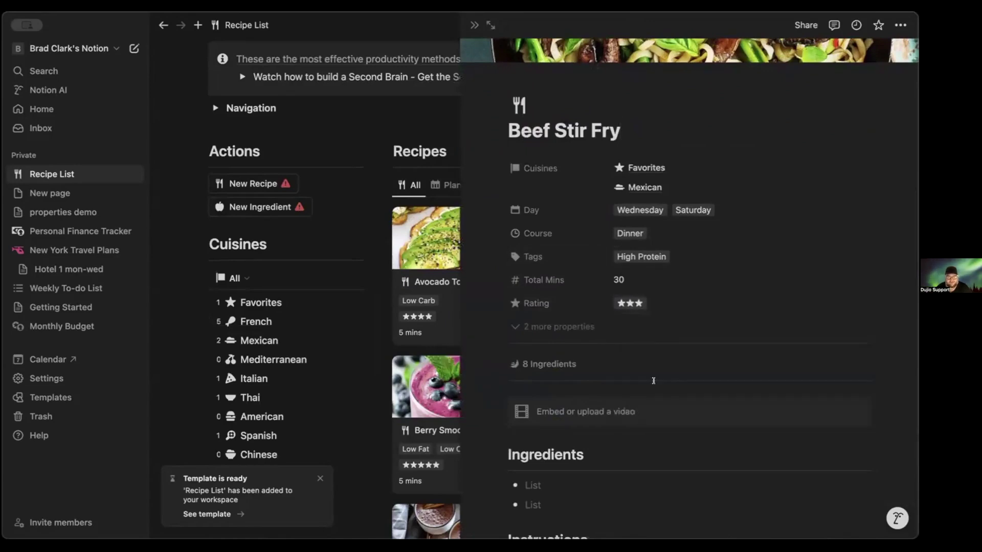
{"action": "scroll", "coordinate": [641, 361], "scroll_direction": "down", "scroll_amount": 3}
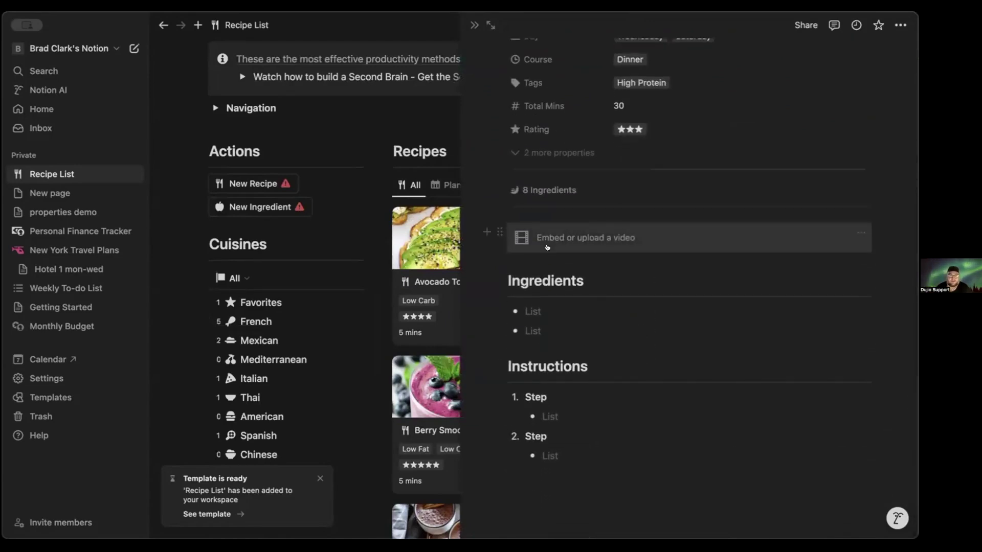
{"action": "left_click", "coordinate": [360, 242]}
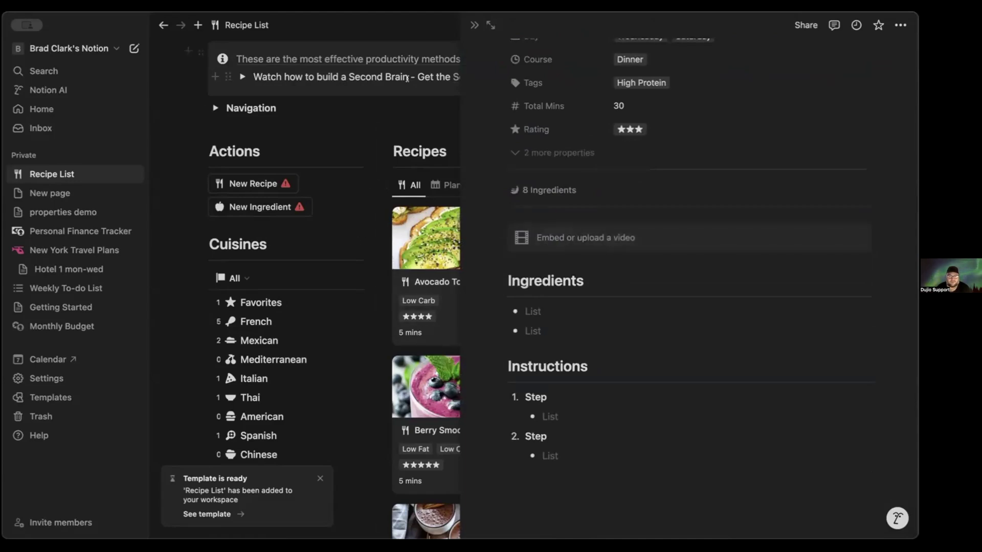
{"action": "left_click", "coordinate": [475, 25]}
{"action": "scroll", "coordinate": [511, 153], "scroll_direction": "down", "scroll_amount": 3}
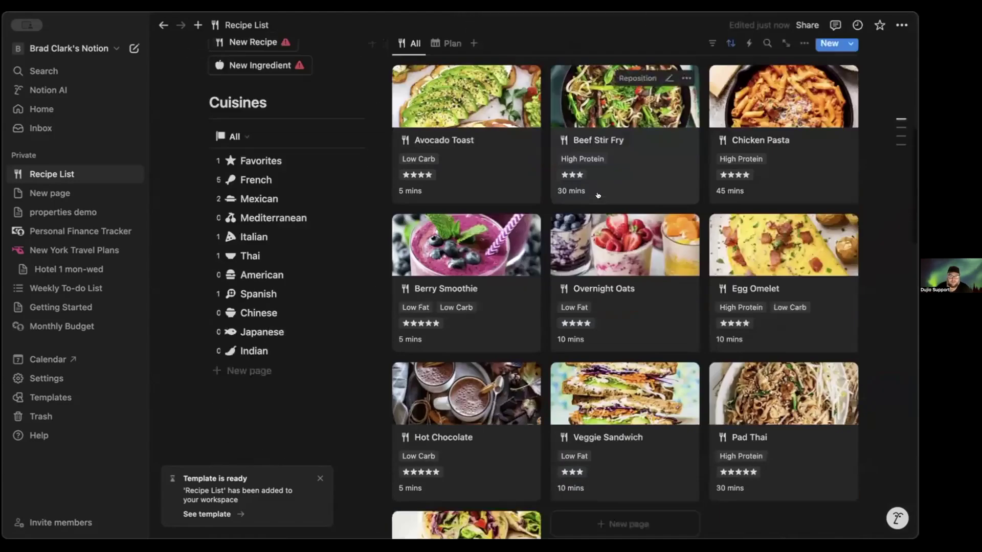
{"action": "scroll", "coordinate": [599, 226], "scroll_direction": "down", "scroll_amount": 5}
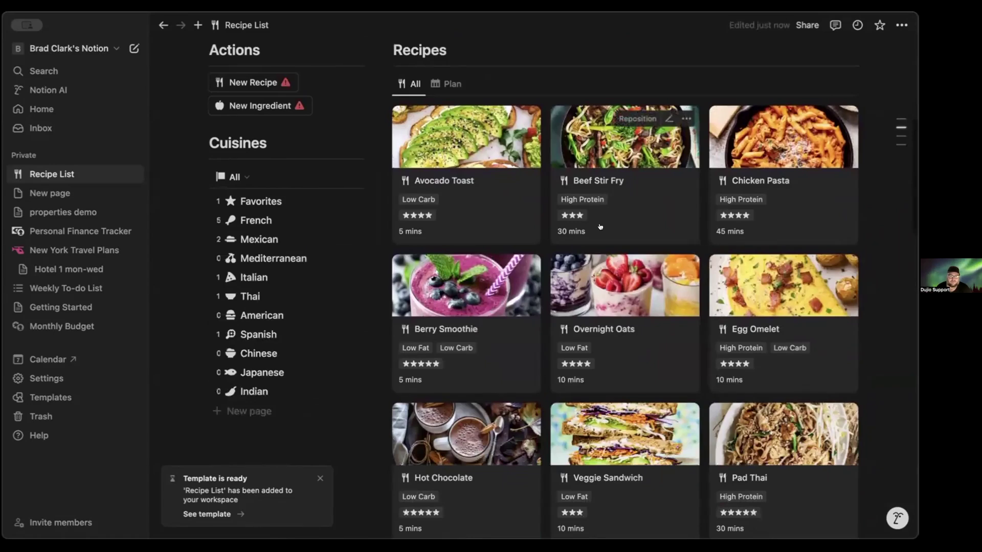
Create a new private page and open the template marketplace from it.
{"action": "left_click", "coordinate": [162, 25]}
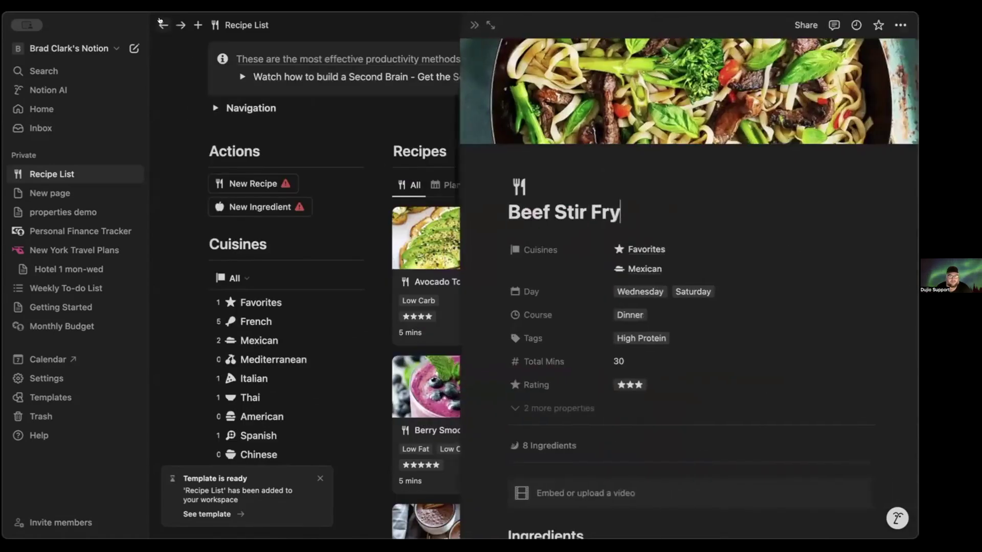
{"action": "left_click", "coordinate": [134, 48]}
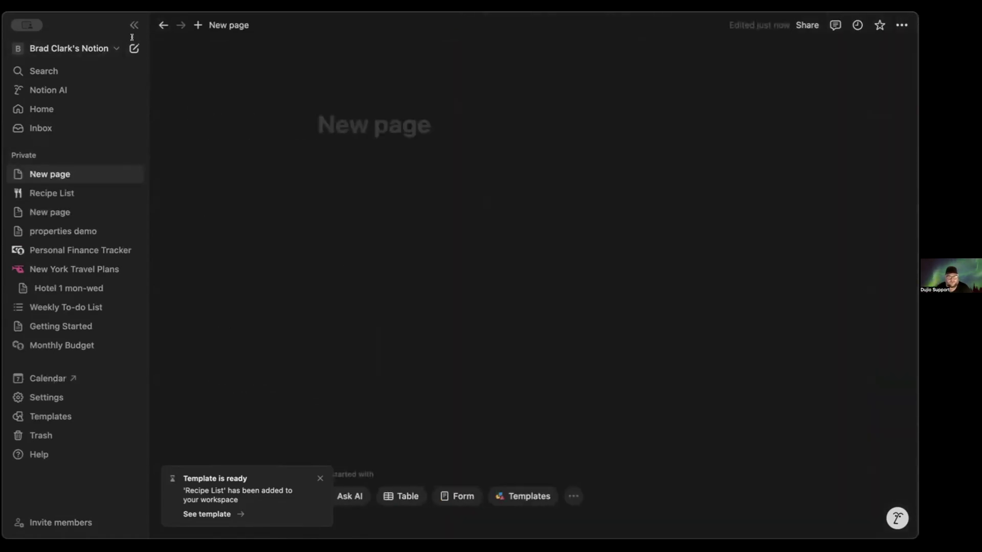
{"action": "left_click", "coordinate": [501, 493]}
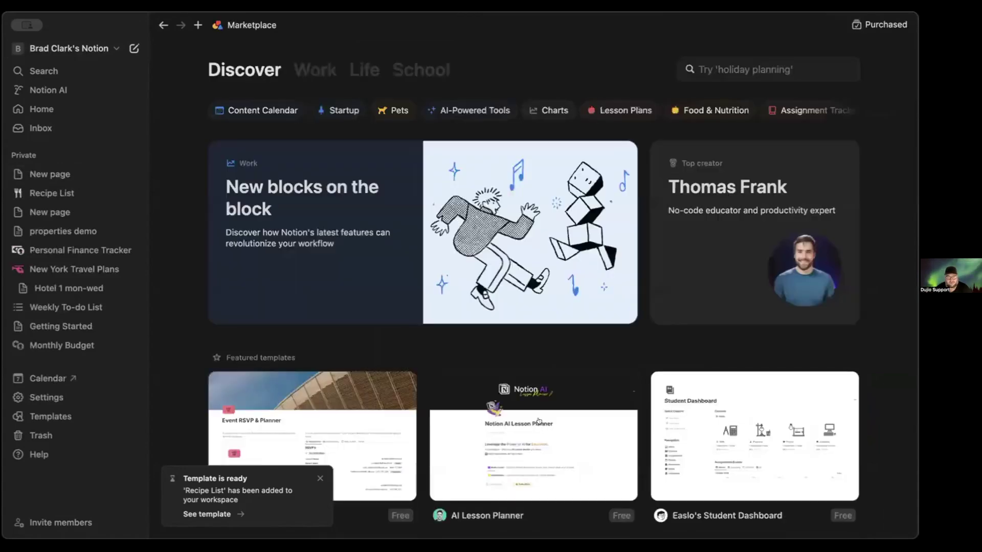
Browse the marketplace's Discover page and the free templates offered in its Life category.
{"action": "scroll", "coordinate": [511, 460], "scroll_direction": "down", "scroll_amount": 15}
{"action": "scroll", "coordinate": [539, 421], "scroll_direction": "down", "scroll_amount": 5}
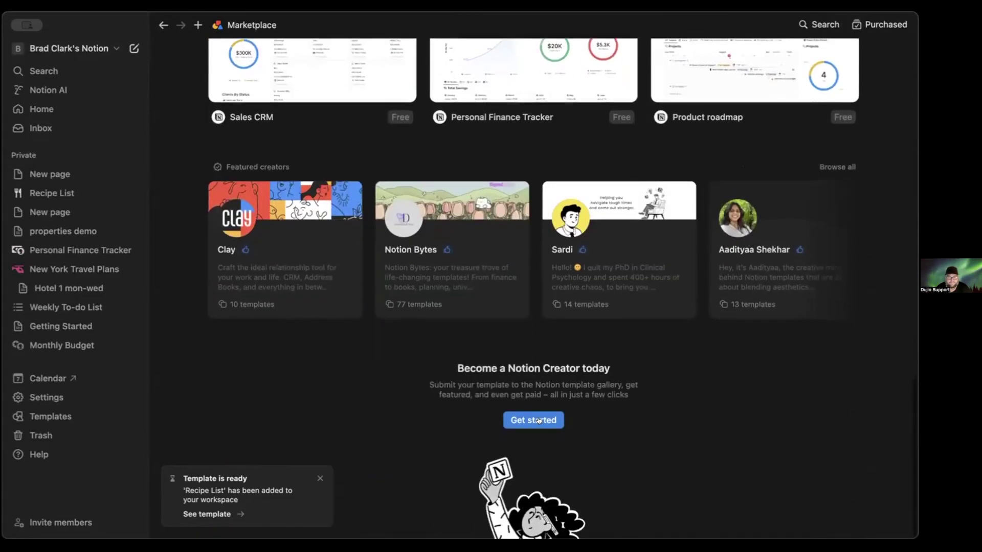
{"action": "scroll", "coordinate": [528, 275], "scroll_direction": "up", "scroll_amount": 10}
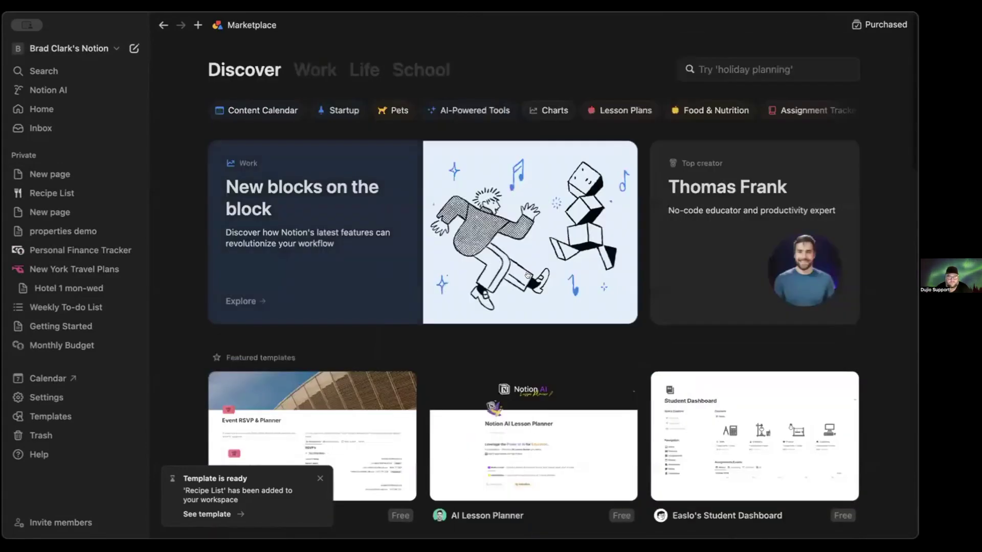
{"action": "left_click", "coordinate": [376, 75]}
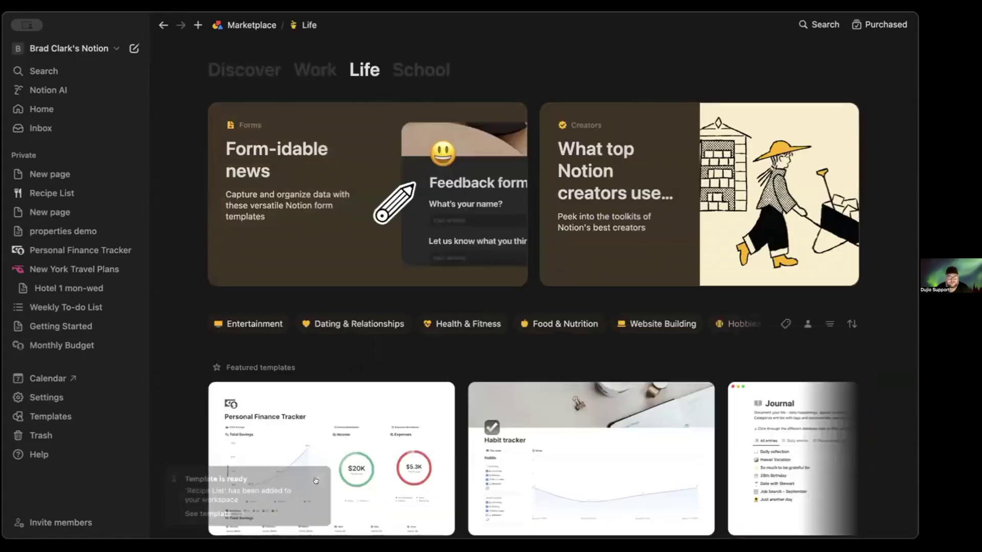
{"action": "scroll", "coordinate": [478, 504], "scroll_direction": "down", "scroll_amount": 3}
{"action": "scroll", "coordinate": [478, 504], "scroll_direction": "down", "scroll_amount": 10}
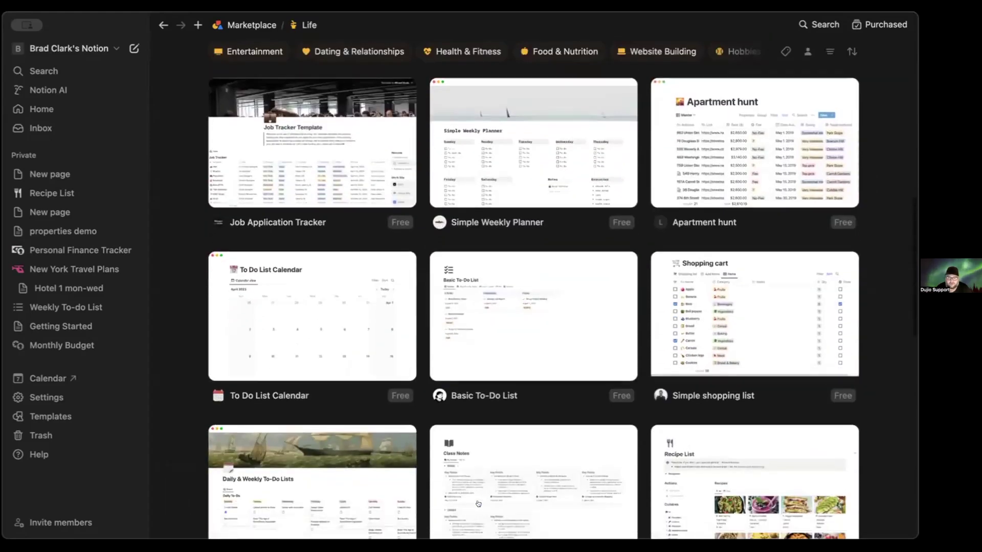
{"action": "scroll", "coordinate": [478, 503], "scroll_direction": "down", "scroll_amount": 6}
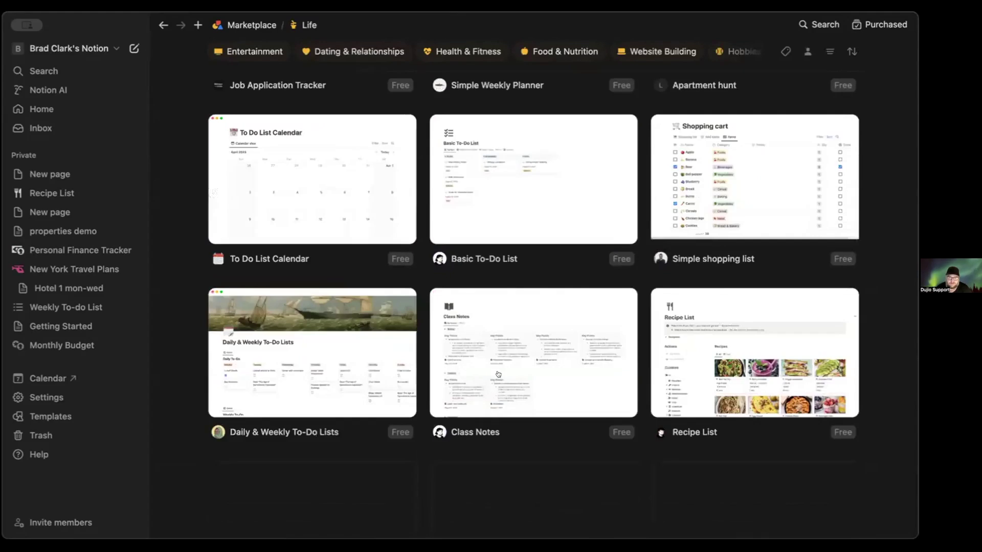
{"action": "scroll", "coordinate": [499, 374], "scroll_direction": "down", "scroll_amount": 6}
{"action": "scroll", "coordinate": [498, 374], "scroll_direction": "down", "scroll_amount": 1}
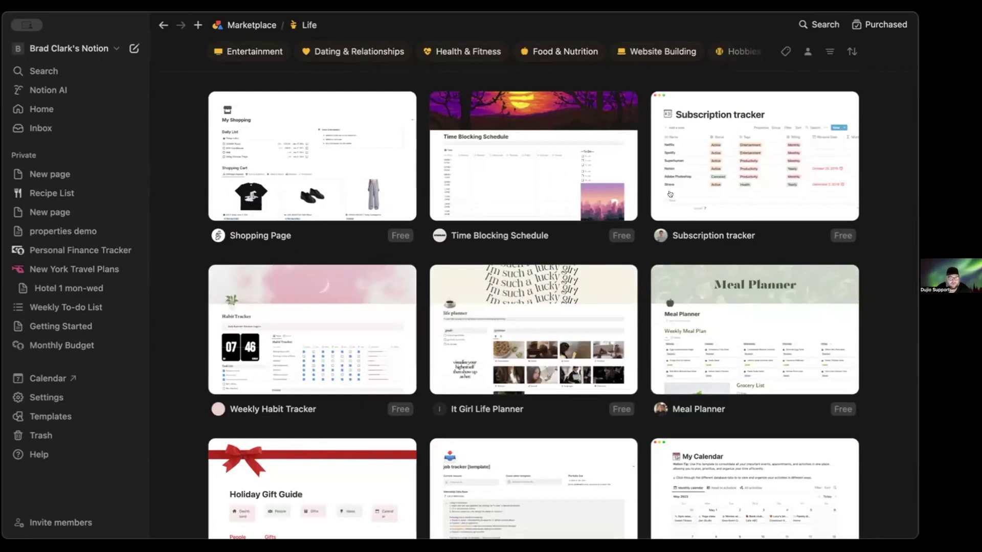
{"action": "scroll", "coordinate": [605, 377], "scroll_direction": "down", "scroll_amount": 1}
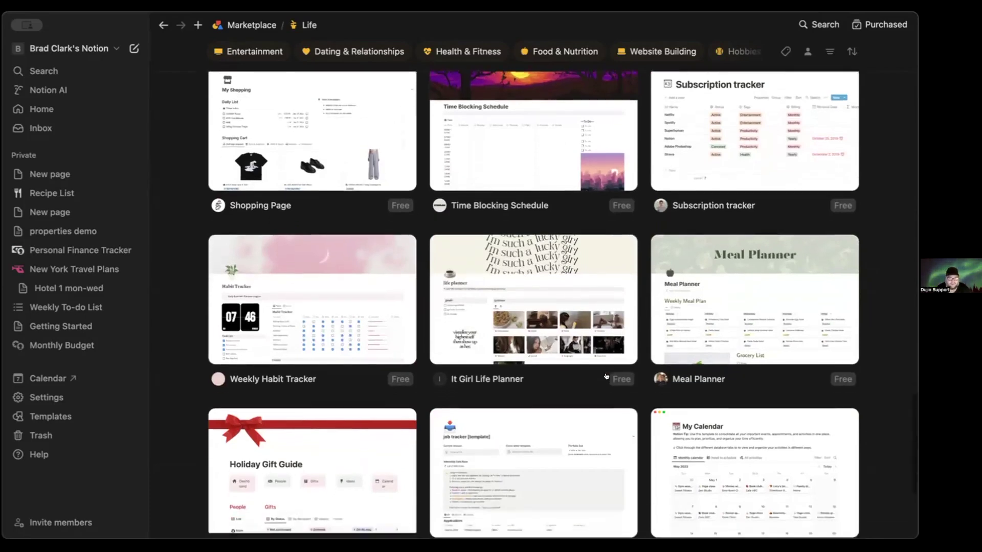
{"action": "scroll", "coordinate": [606, 377], "scroll_direction": "down", "scroll_amount": 2}
{"action": "scroll", "coordinate": [346, 372], "scroll_direction": "down", "scroll_amount": 10}
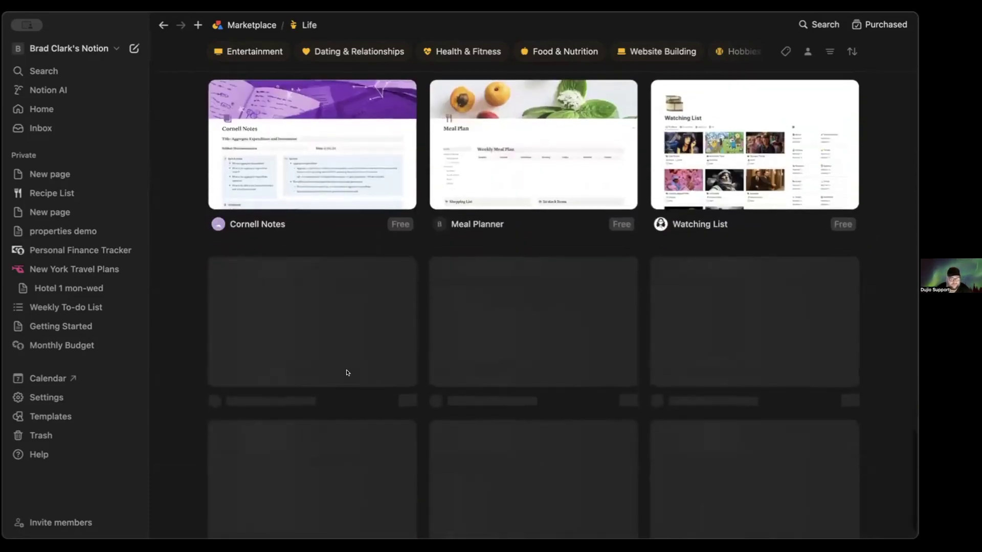
{"action": "scroll", "coordinate": [469, 302], "scroll_direction": "down", "scroll_amount": 4}
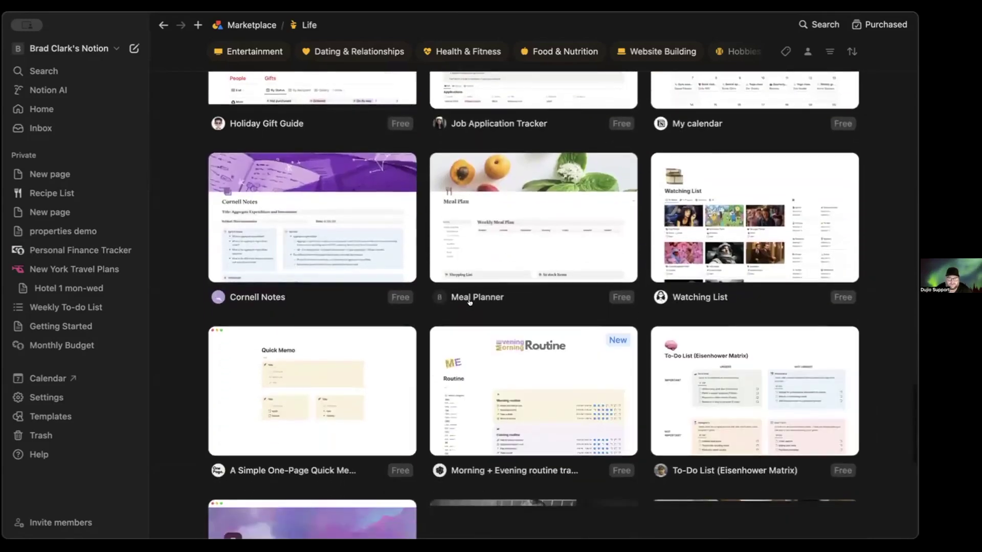
{"action": "scroll", "coordinate": [469, 302], "scroll_direction": "down", "scroll_amount": 5}
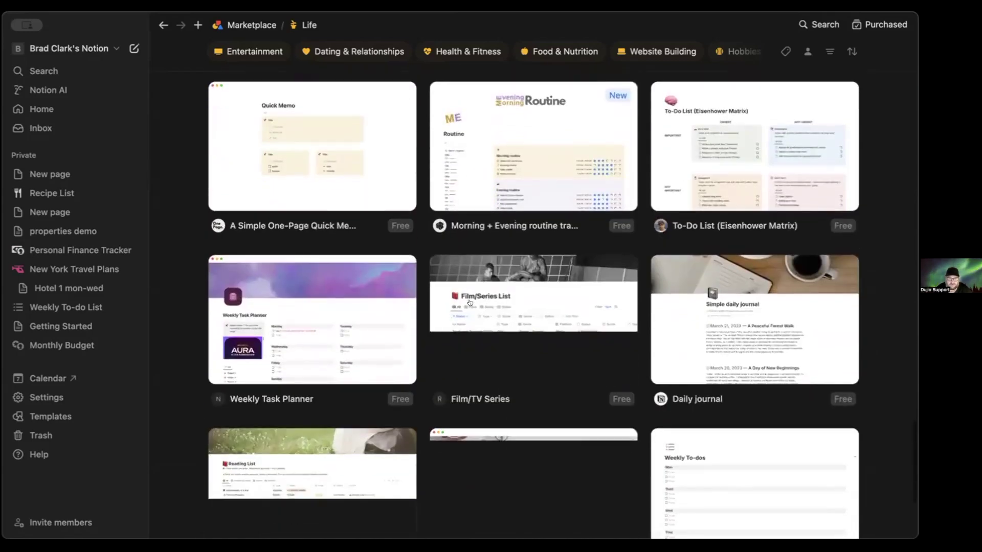
{"action": "scroll", "coordinate": [469, 302], "scroll_direction": "down", "scroll_amount": 8}
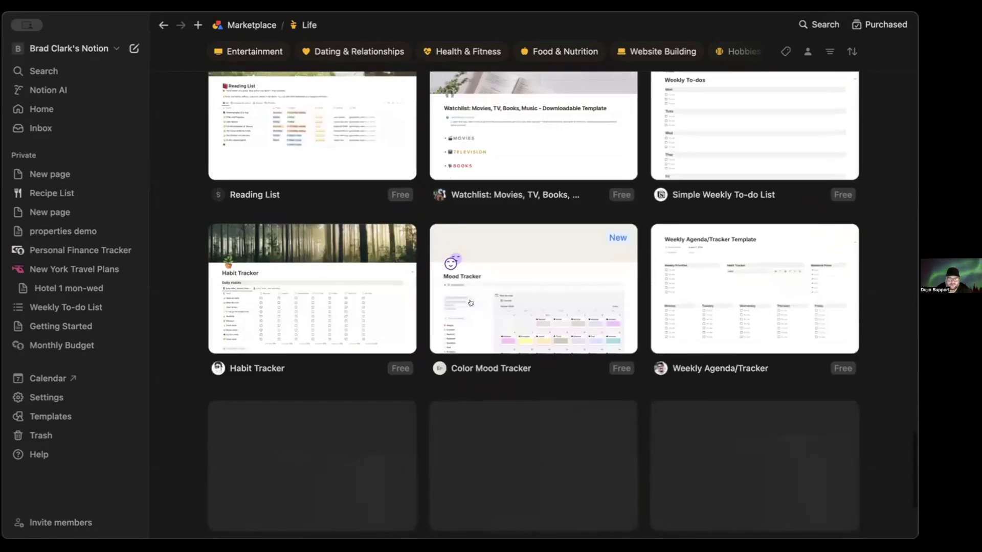
{"action": "scroll", "coordinate": [470, 303], "scroll_direction": "up", "scroll_amount": 6}
{"action": "scroll", "coordinate": [511, 328], "scroll_direction": "down", "scroll_amount": 7}
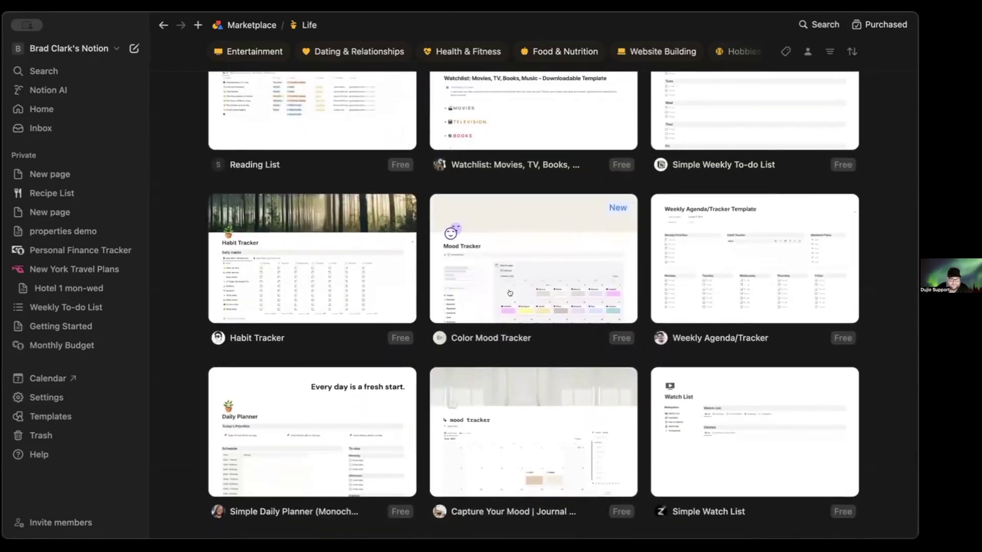
{"action": "scroll", "coordinate": [527, 362], "scroll_direction": "down", "scroll_amount": 4}
{"action": "scroll", "coordinate": [527, 363], "scroll_direction": "down", "scroll_amount": 18}
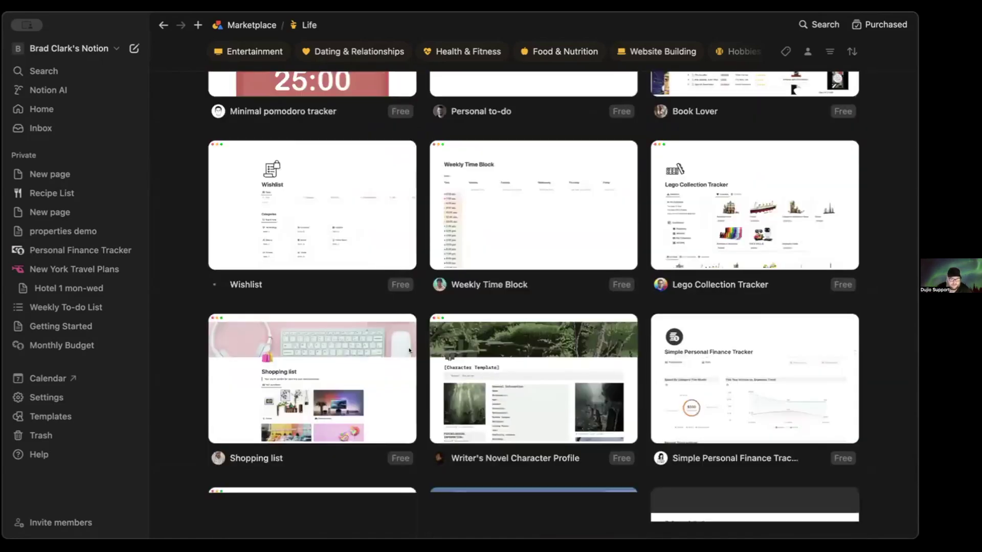
{"action": "scroll", "coordinate": [459, 392], "scroll_direction": "down", "scroll_amount": 3}
{"action": "scroll", "coordinate": [460, 391], "scroll_direction": "down", "scroll_amount": 10}
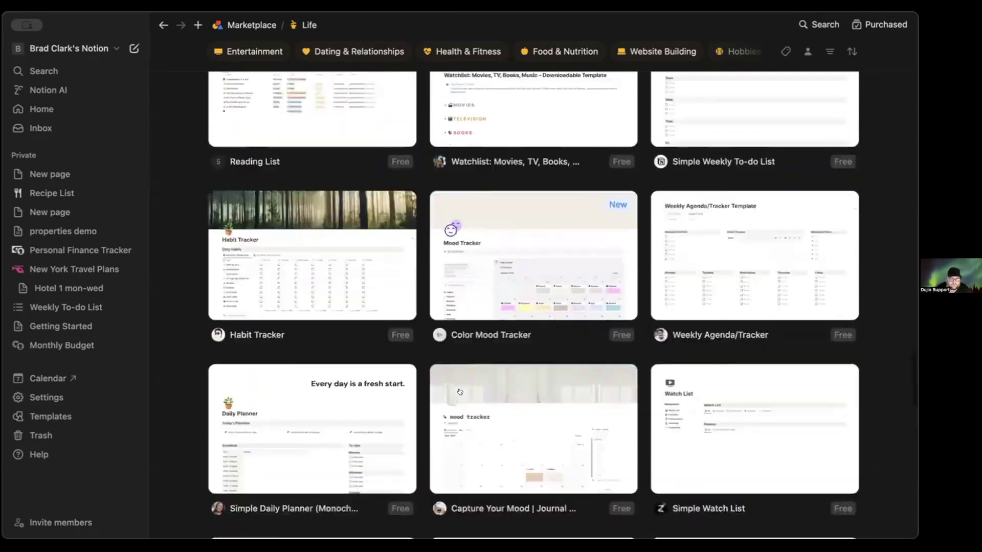
Add the free Basic To-Do List template from the marketplace's Life category to the workspace.
{"action": "scroll", "coordinate": [460, 391], "scroll_direction": "up", "scroll_amount": 6}
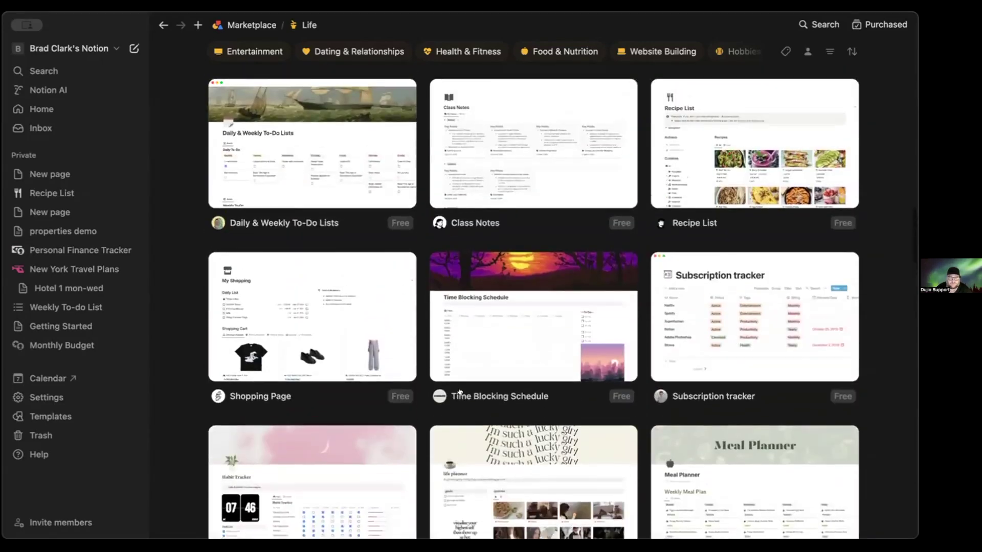
{"action": "scroll", "coordinate": [459, 392], "scroll_direction": "up", "scroll_amount": 2}
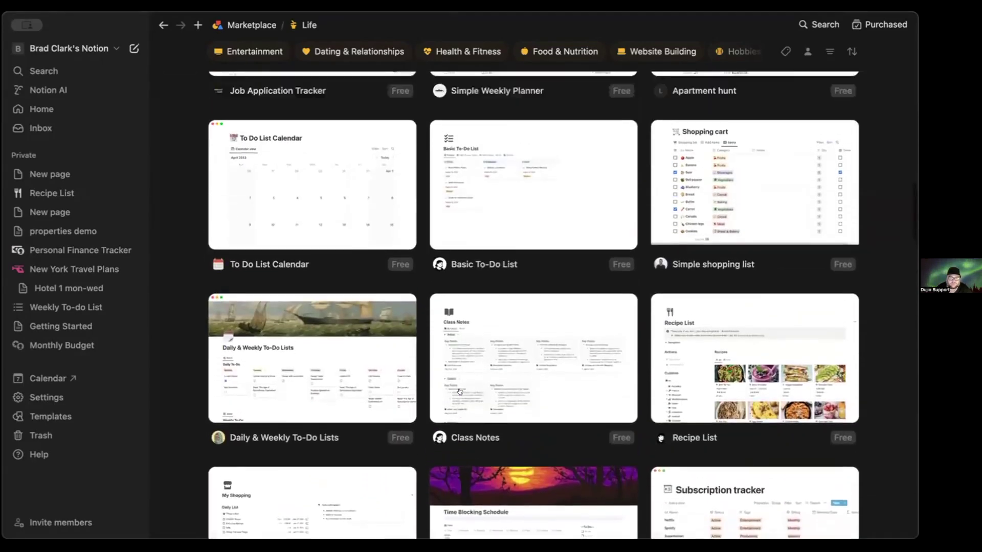
{"action": "scroll", "coordinate": [471, 237], "scroll_direction": "up", "scroll_amount": 4}
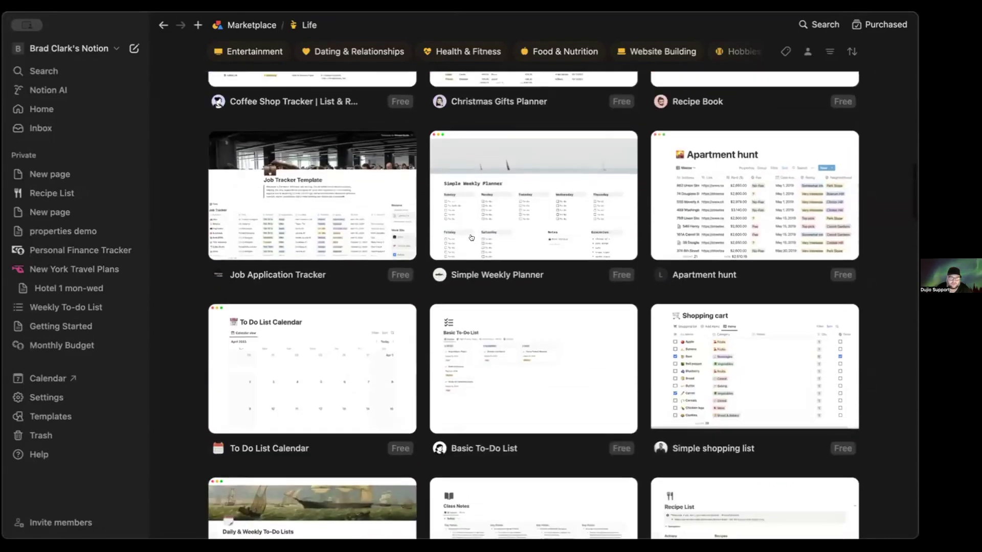
{"action": "left_click", "coordinate": [480, 376]}
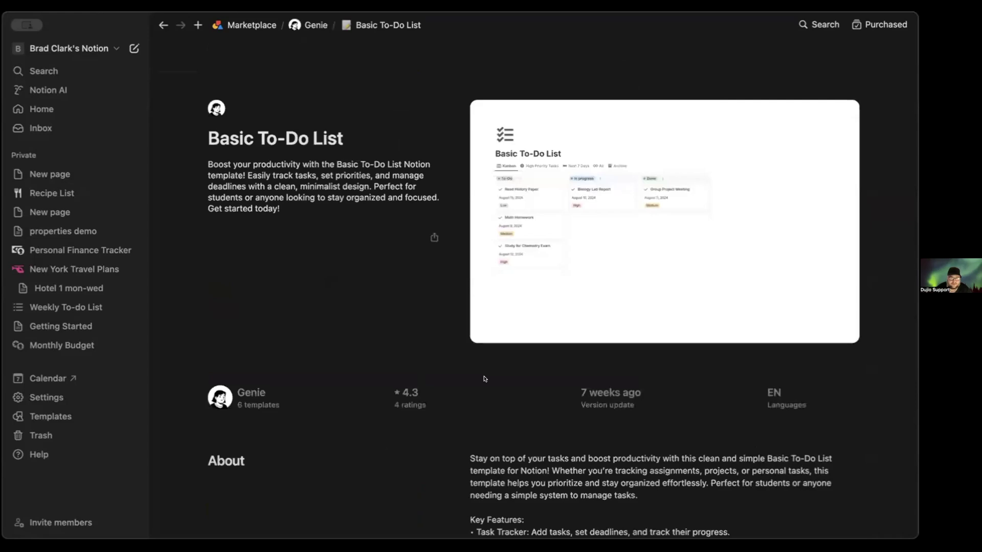
{"action": "left_click", "coordinate": [275, 236]}
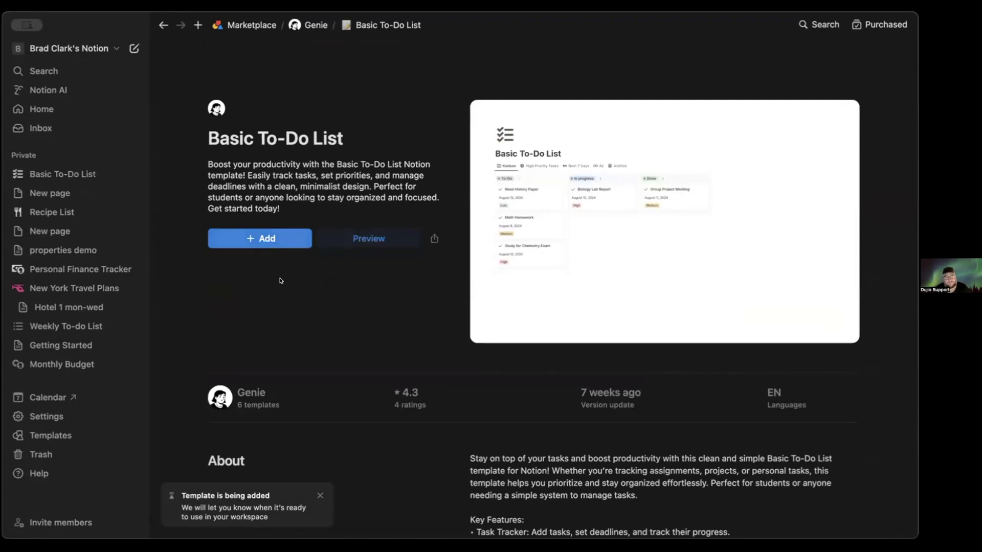
Open the added Basic To-Do List page on its Kanban view and dismiss the template notification.
{"action": "left_click", "coordinate": [71, 176]}
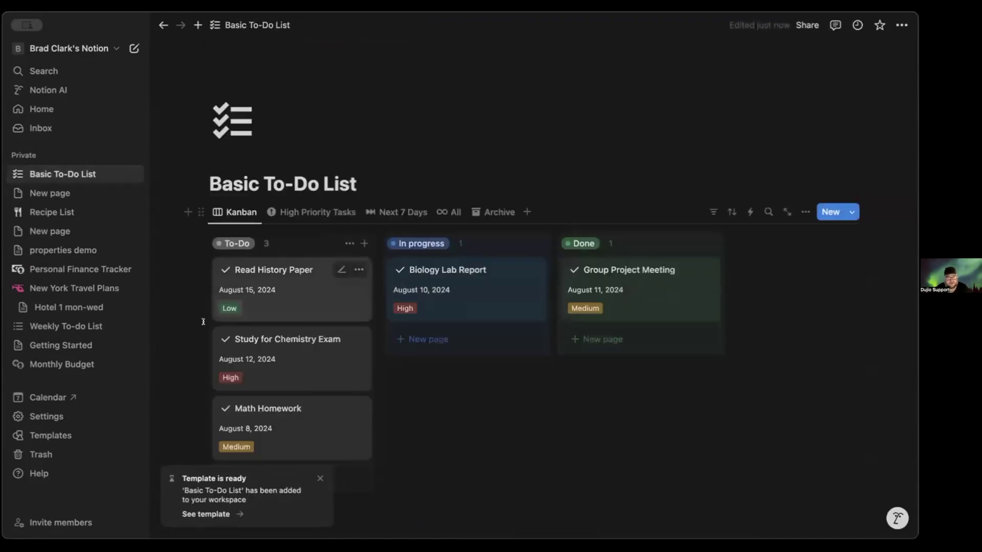
{"action": "scroll", "coordinate": [417, 410], "scroll_direction": "down", "scroll_amount": 3}
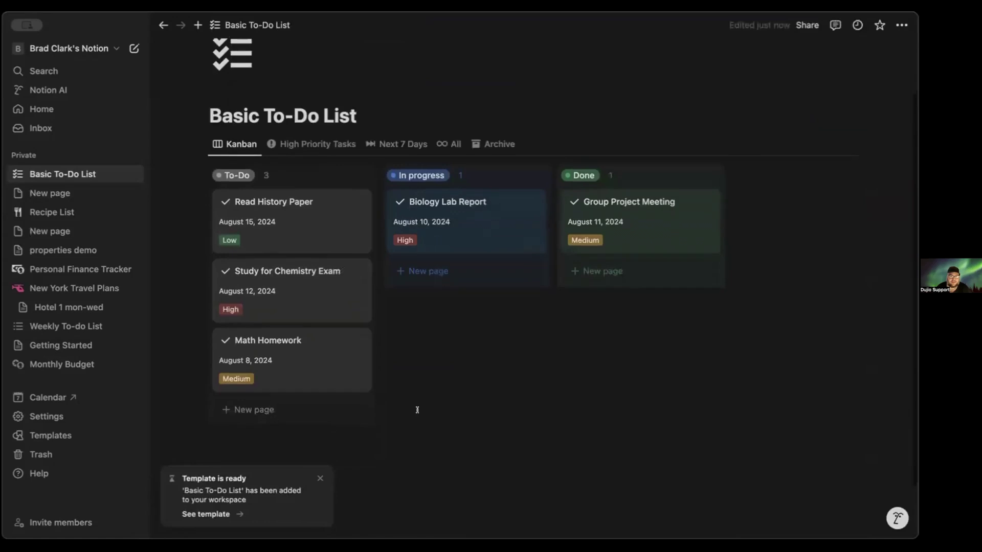
{"action": "left_click", "coordinate": [319, 477]}
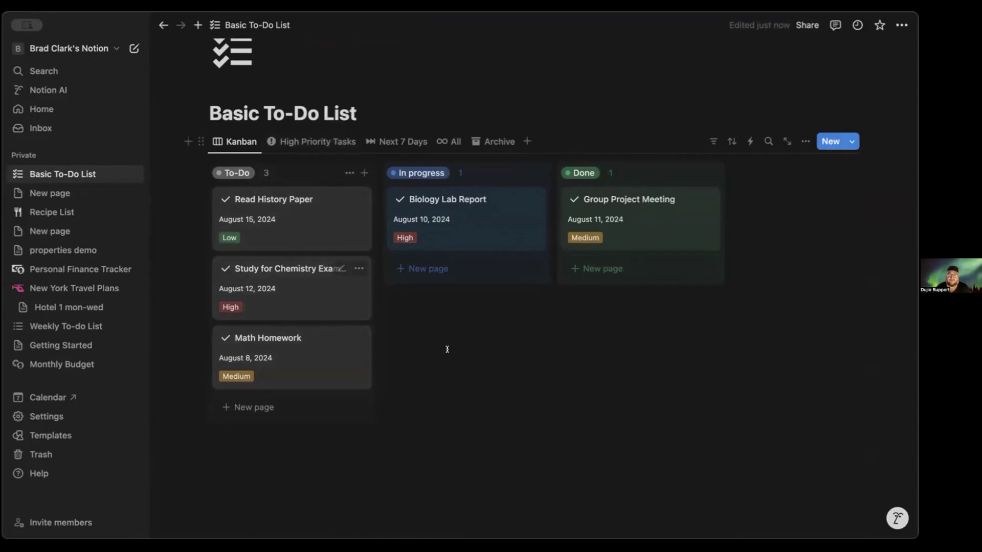
Move the Read History Paper card from To-Do to In progress and on to Done on the Kanban board.
{"action": "scroll", "coordinate": [447, 347], "scroll_direction": "up", "scroll_amount": 2}
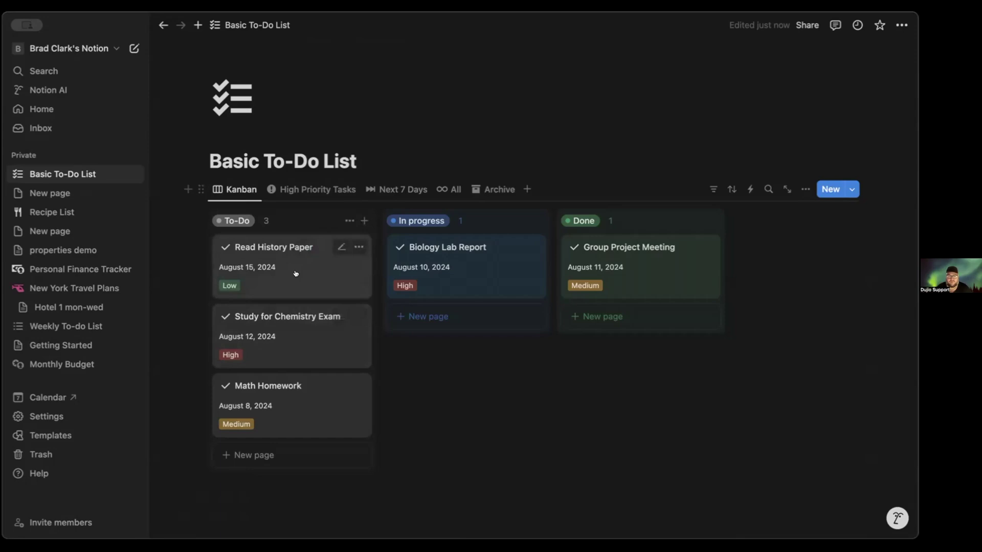
{"action": "left_click_drag", "start_coordinate": [294, 274], "coordinate": [459, 285]}
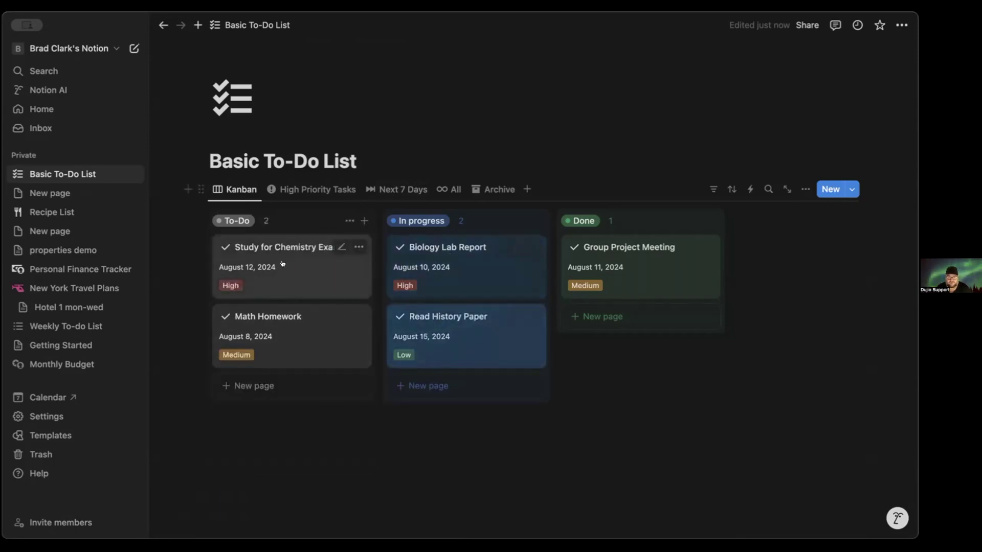
{"action": "left_click_drag", "start_coordinate": [461, 332], "coordinate": [631, 267]}
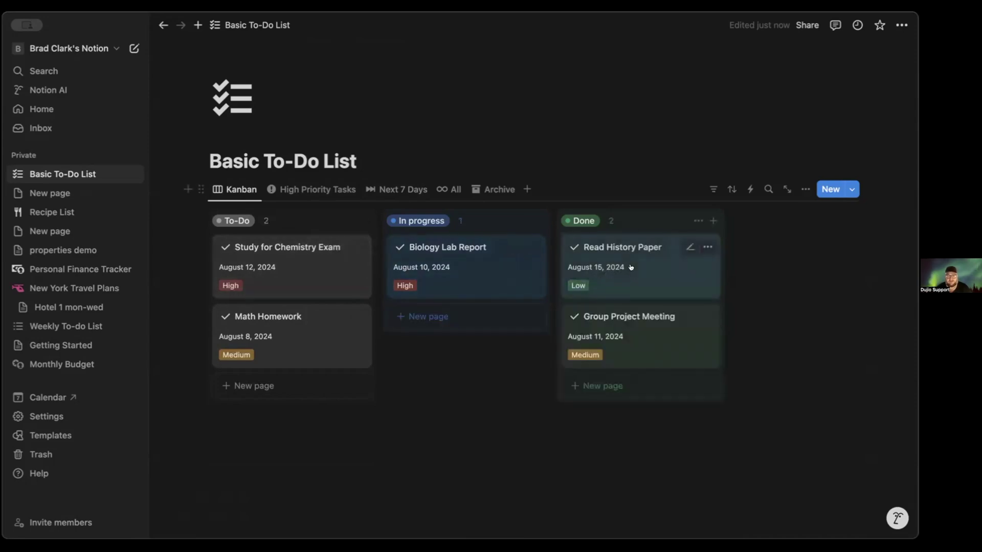
Open the High Priority Tasks view and look through the deadline, status, notes and Task Name column options.
{"action": "left_click", "coordinate": [307, 187]}
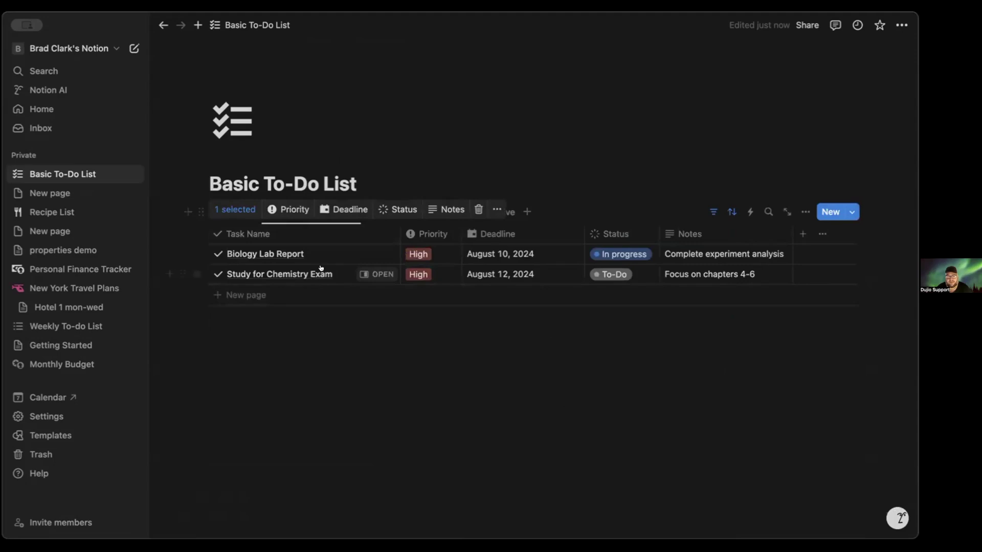
{"action": "left_click", "coordinate": [341, 209]}
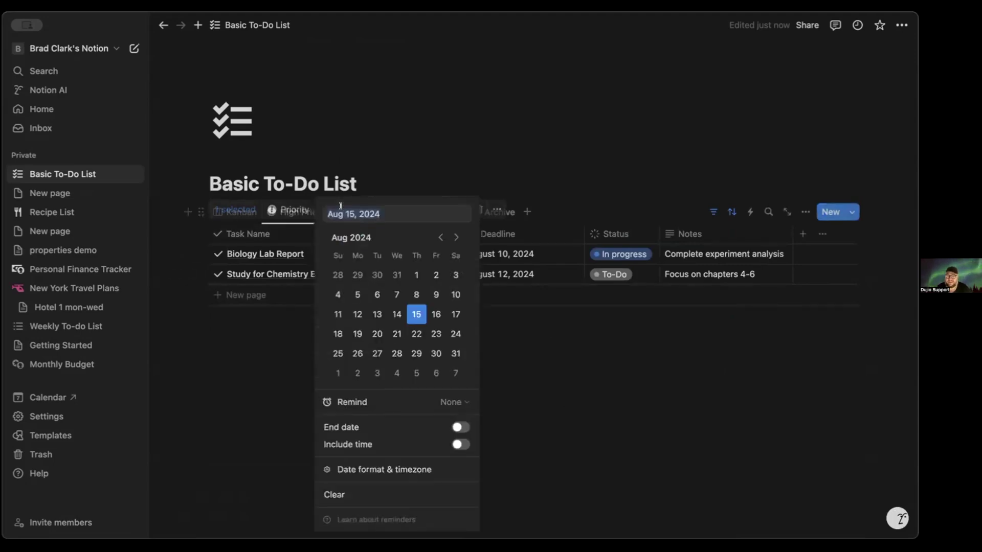
{"action": "left_click", "coordinate": [246, 427]}
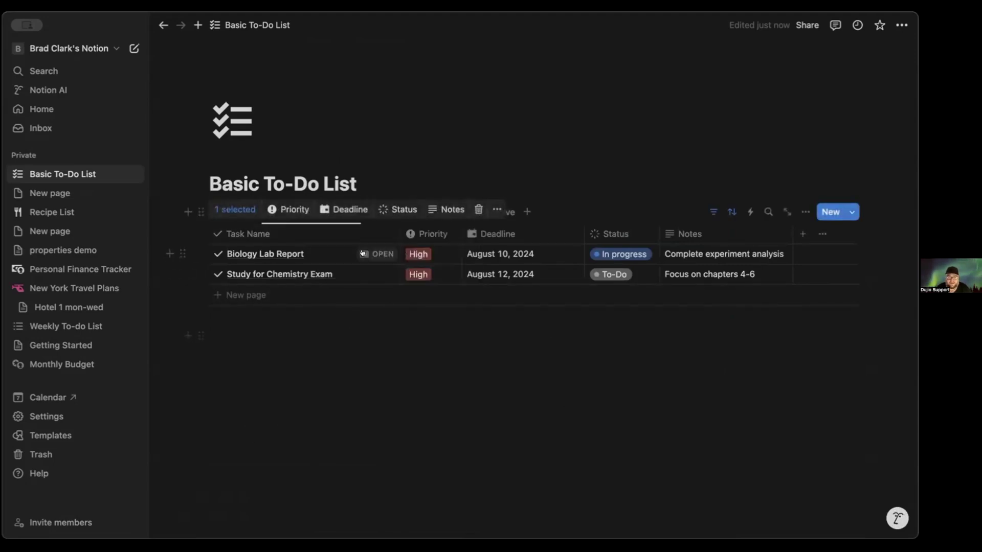
{"action": "left_click", "coordinate": [334, 207]}
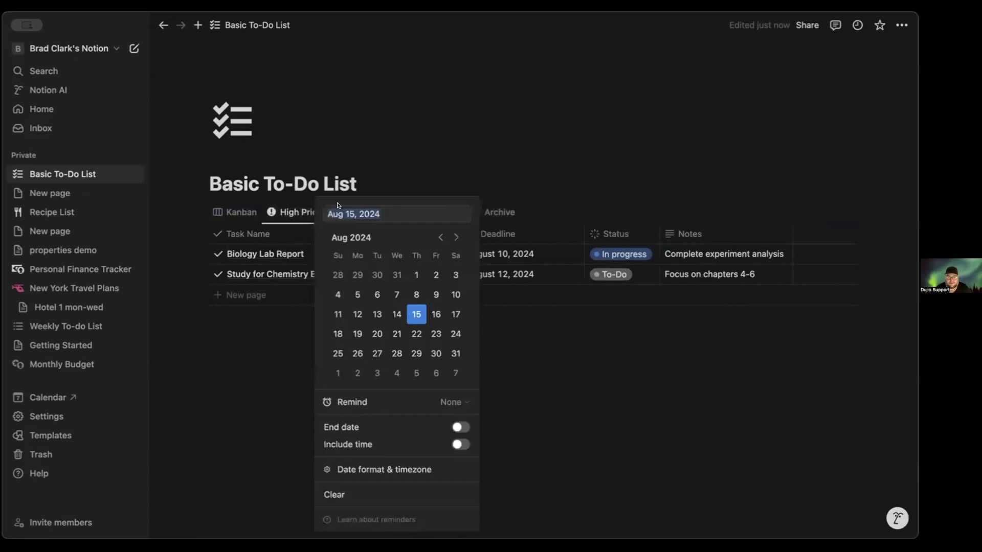
{"action": "left_click", "coordinate": [515, 381]}
{"action": "left_click", "coordinate": [394, 209]}
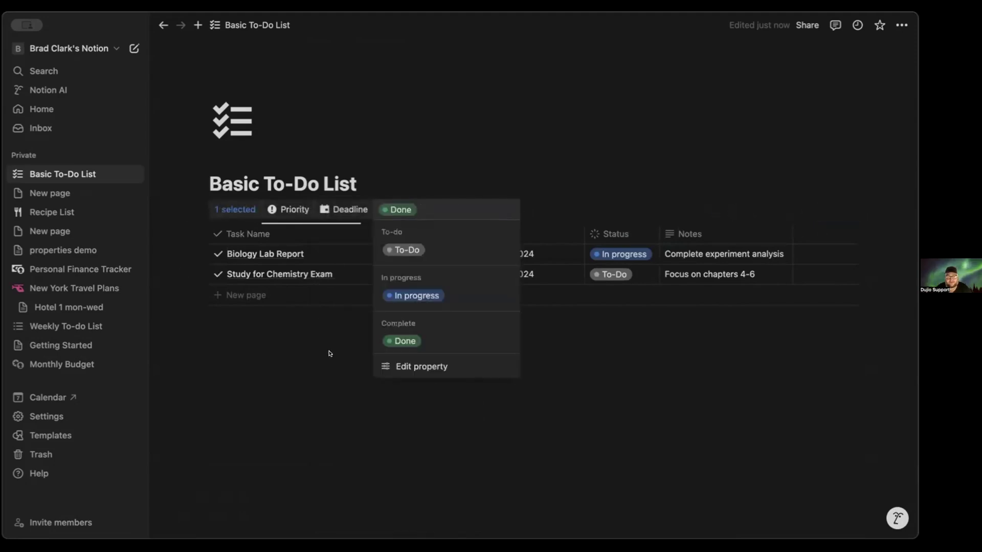
{"action": "left_click", "coordinate": [397, 245]}
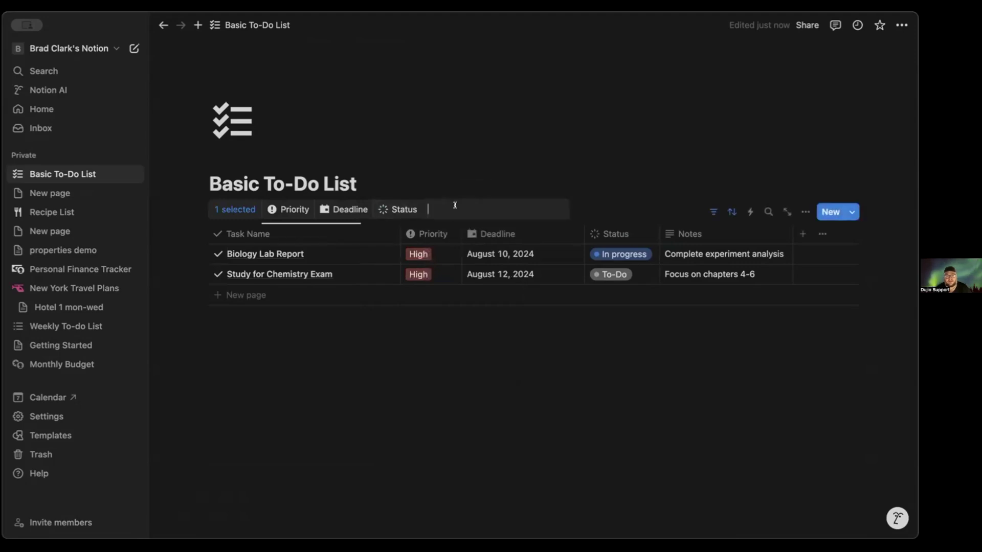
{"action": "left_click", "coordinate": [248, 233]}
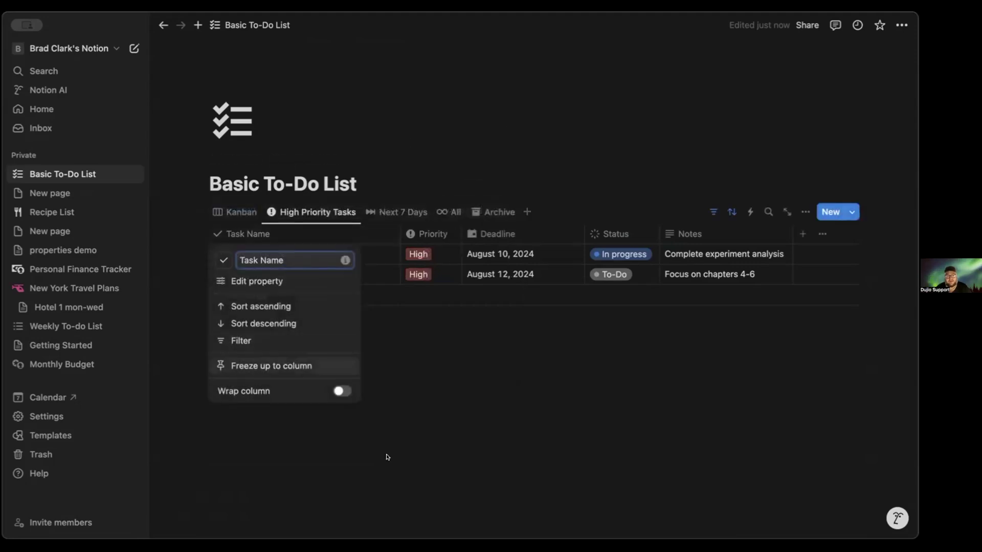
{"action": "left_click", "coordinate": [484, 412]}
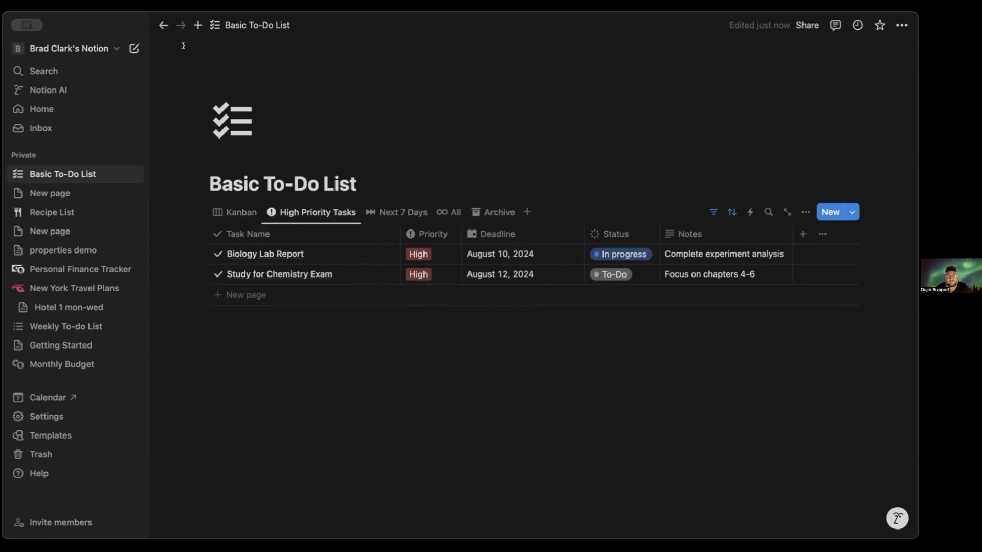
Review the About, ratings and details sections of the Basic To-Do List marketplace listing, and return to the Life category.
{"action": "left_click", "coordinate": [163, 26]}
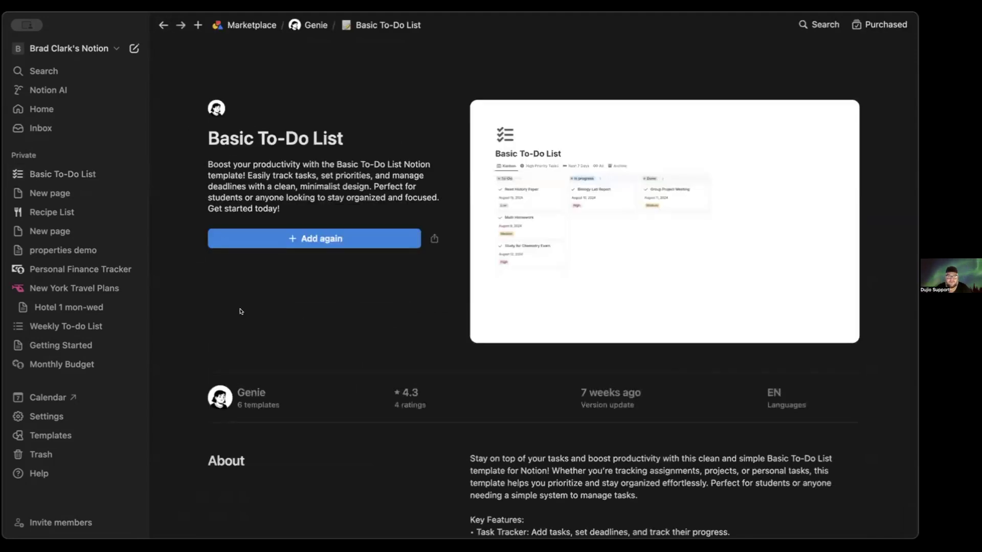
{"action": "scroll", "coordinate": [340, 339], "scroll_direction": "down", "scroll_amount": 5}
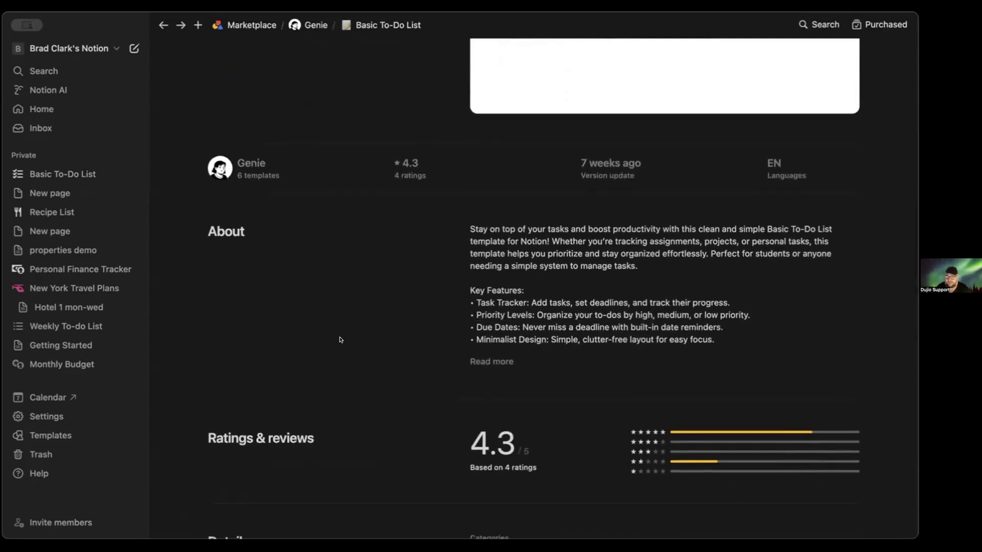
{"action": "scroll", "coordinate": [404, 327], "scroll_direction": "down", "scroll_amount": 10}
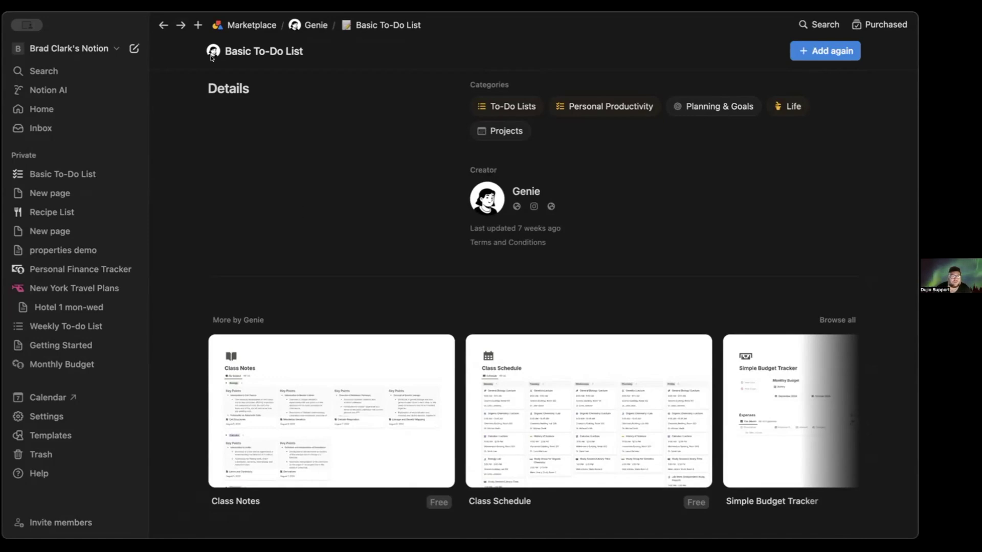
{"action": "left_click", "coordinate": [161, 24]}
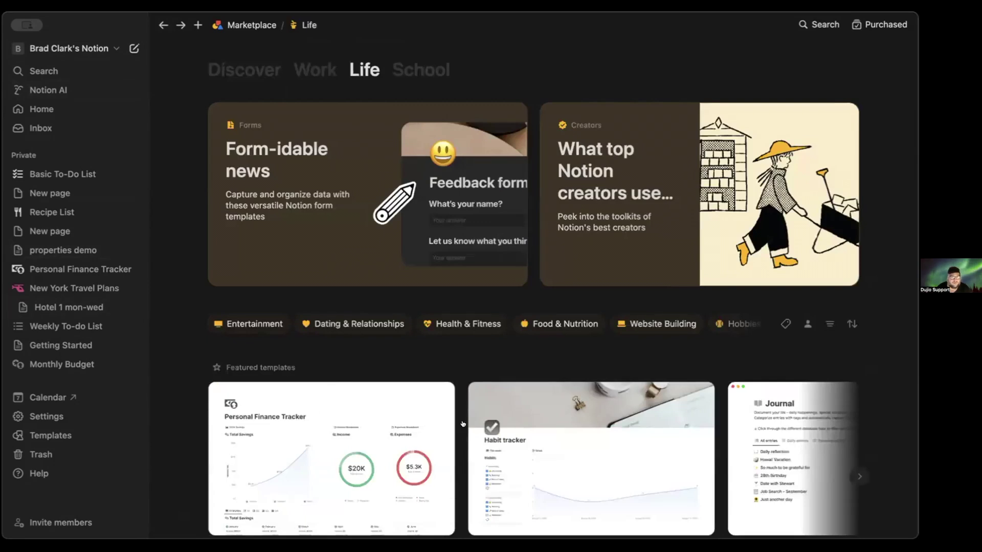
Browse the marketplace's Discover page through its featured templates, collections and creators.
{"action": "left_click", "coordinate": [277, 70]}
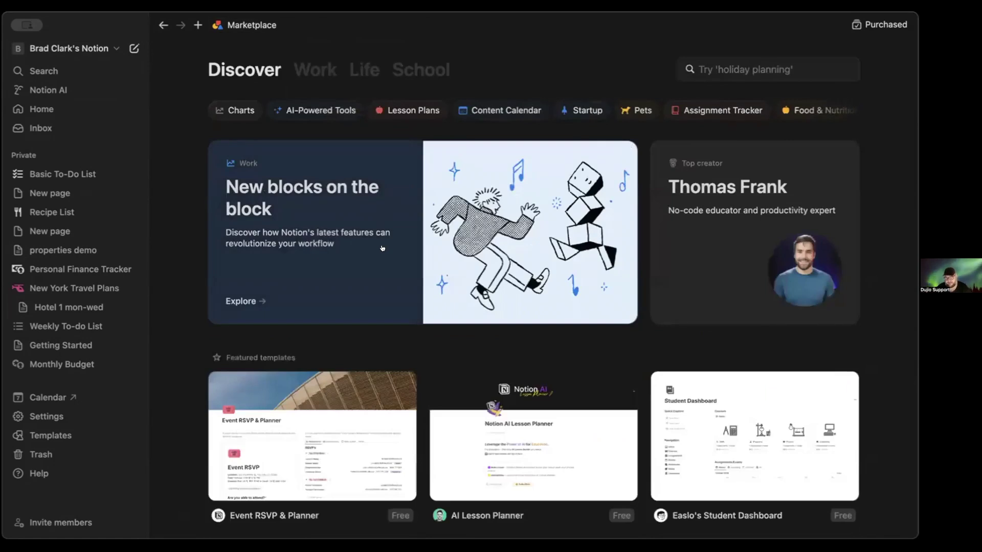
{"action": "scroll", "coordinate": [382, 249], "scroll_direction": "down", "scroll_amount": 3}
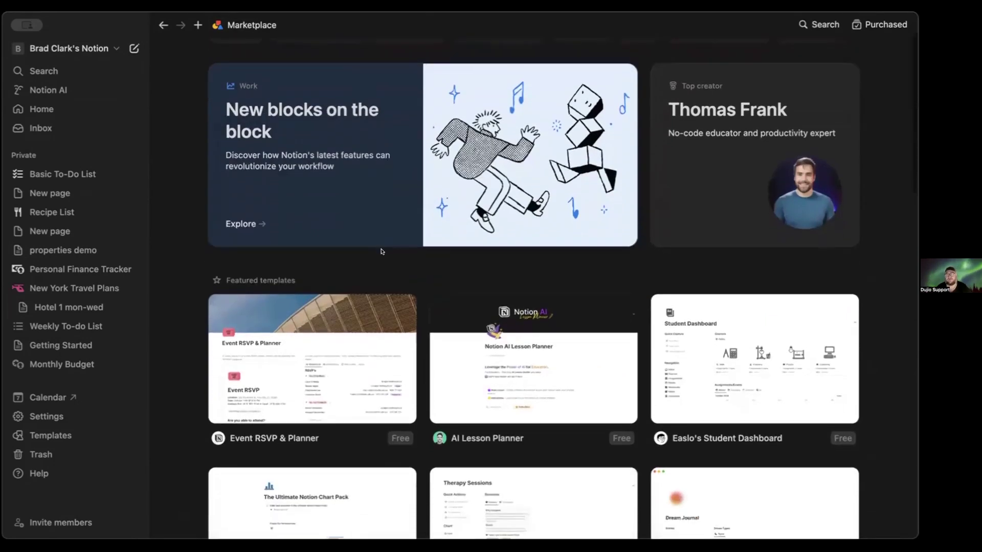
{"action": "scroll", "coordinate": [382, 251], "scroll_direction": "down", "scroll_amount": 3}
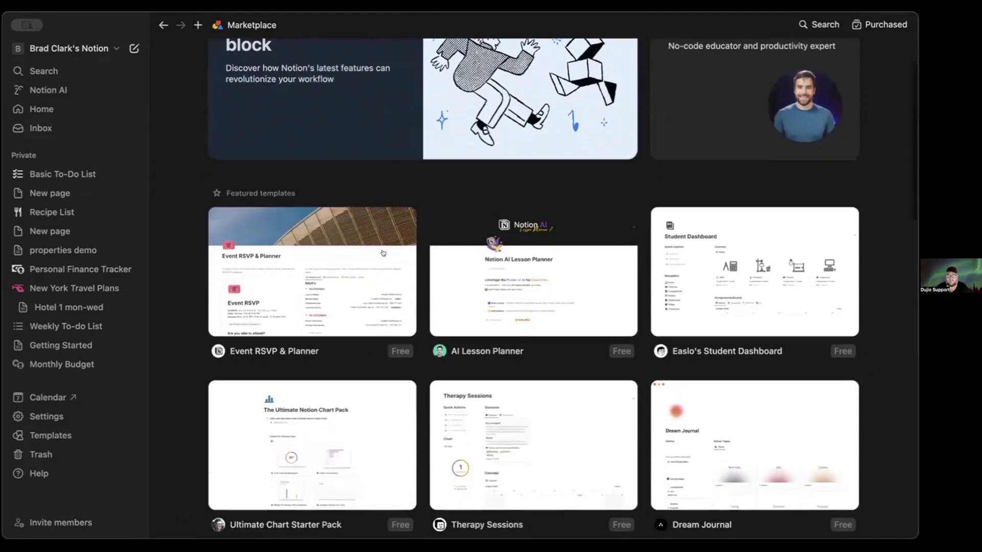
{"action": "scroll", "coordinate": [464, 264], "scroll_direction": "down", "scroll_amount": 15}
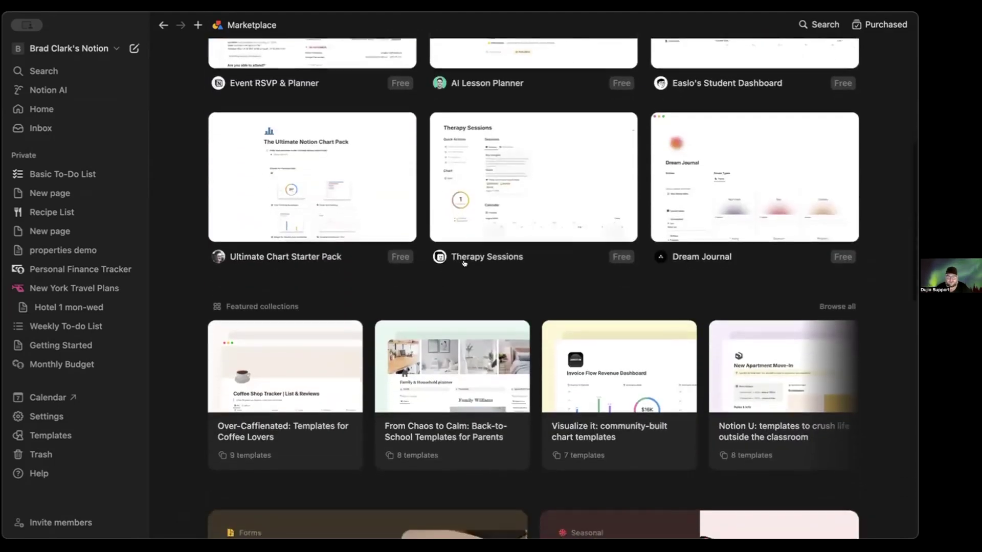
{"action": "scroll", "coordinate": [464, 263], "scroll_direction": "down", "scroll_amount": 4}
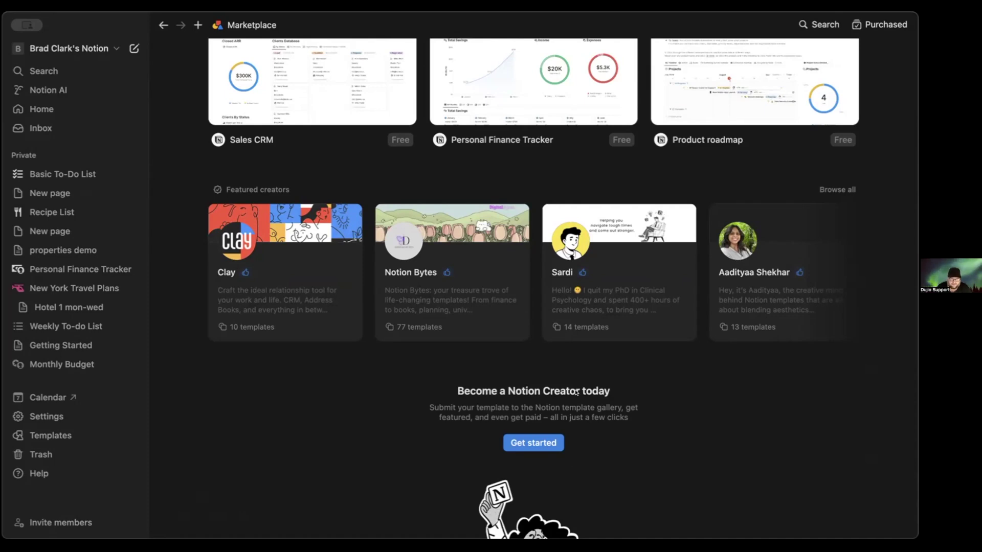
Switch to Safari and search the web for "notion template for dog information".
{"action": "key", "text": "super+Tab"}
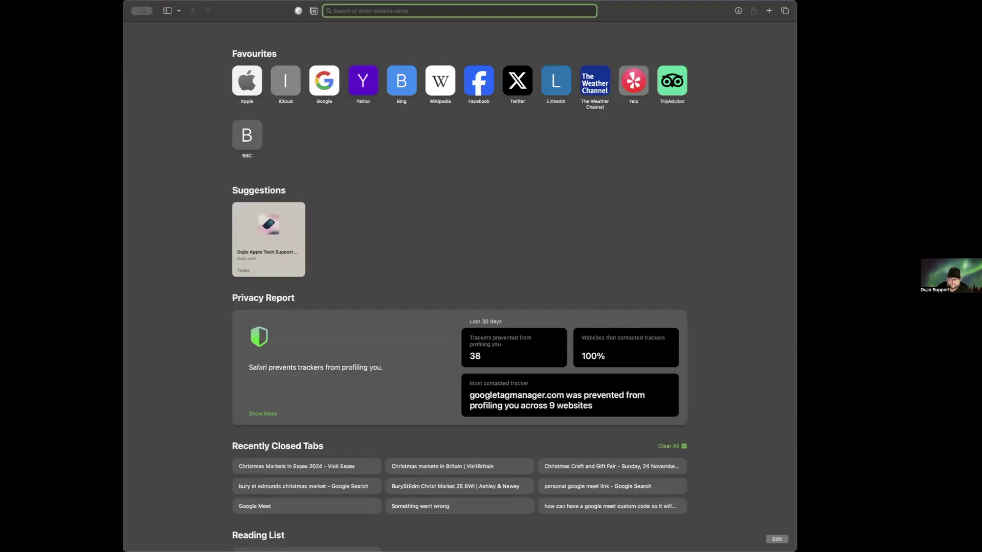
{"action": "left_click", "coordinate": [393, 276]}
{"action": "left_click", "coordinate": [552, 11]}
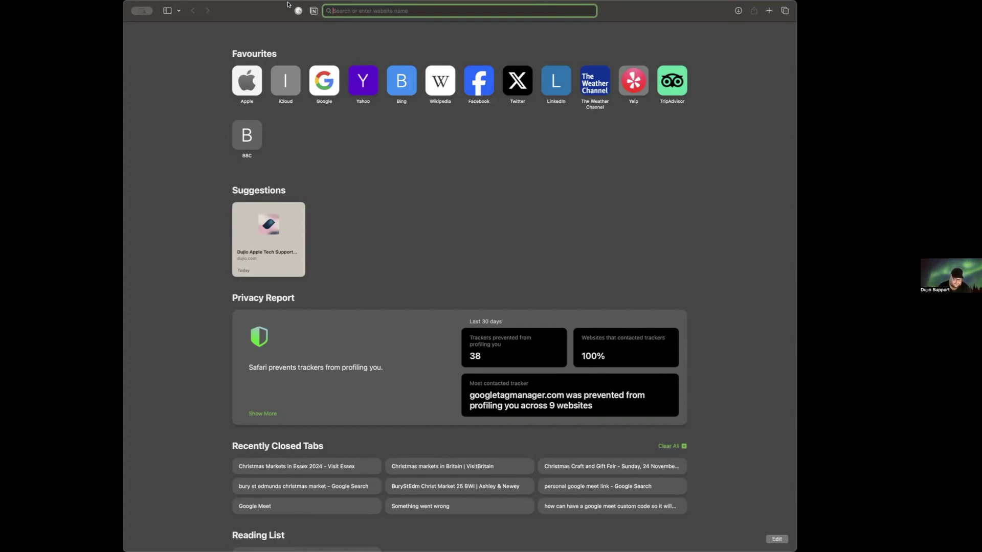
{"action": "type", "text": "notion"}
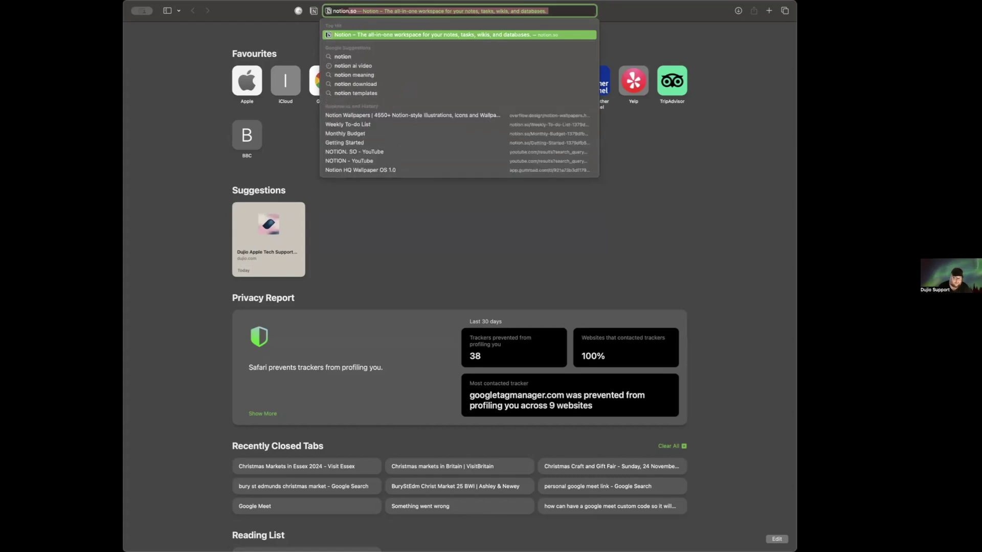
{"action": "type", "text": " temp"}
{"action": "type", "text": "for"}
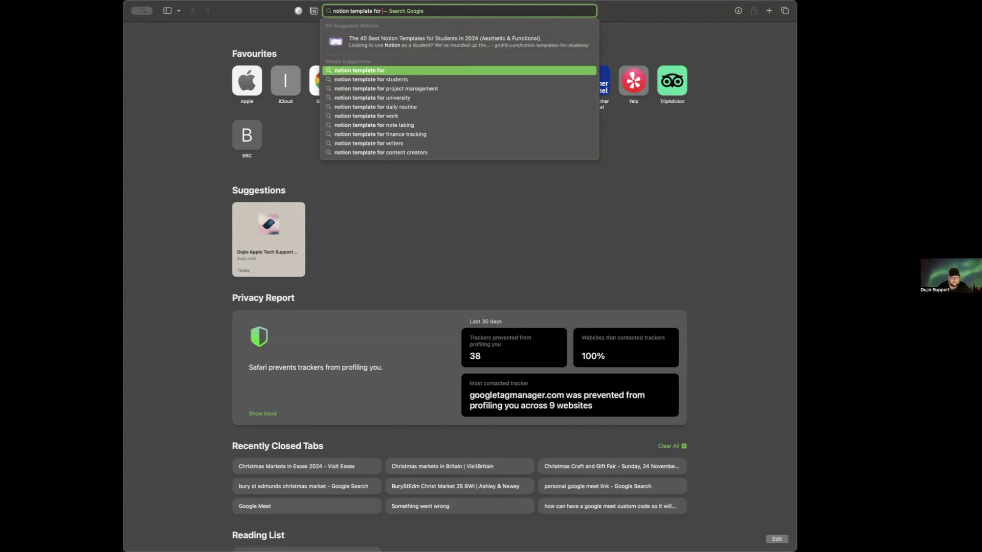
{"action": "type", "text": " dog"}
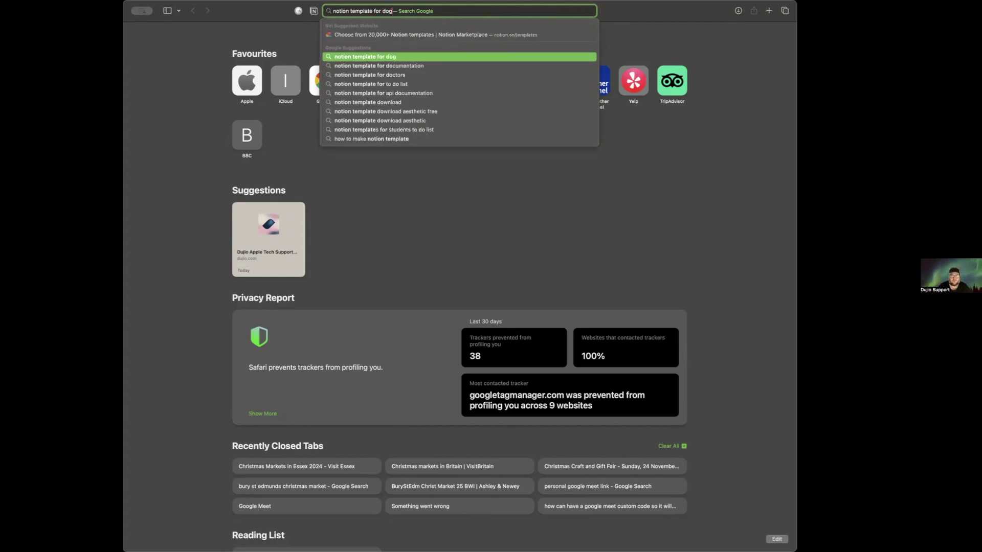
{"action": "type", "text": " information"}
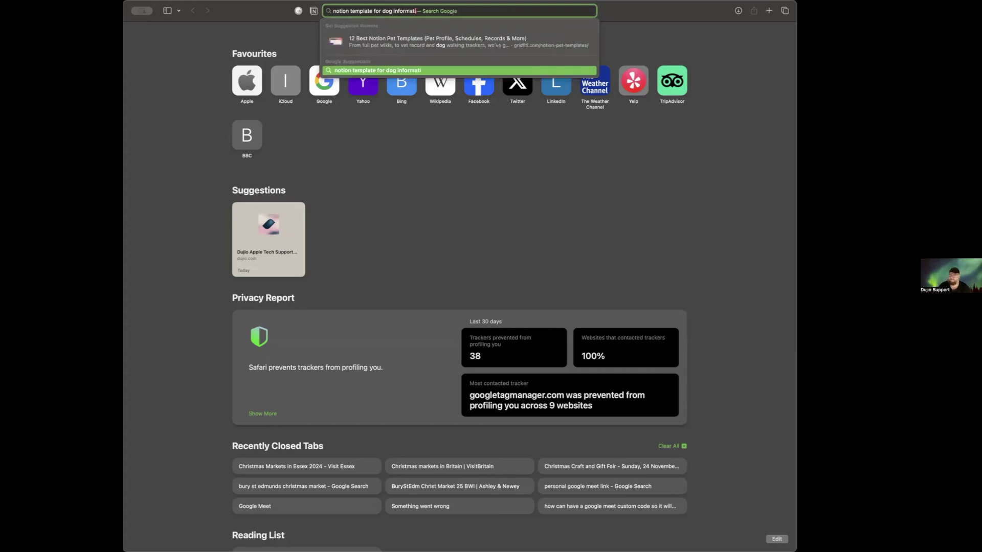
{"action": "key", "text": "Return"}
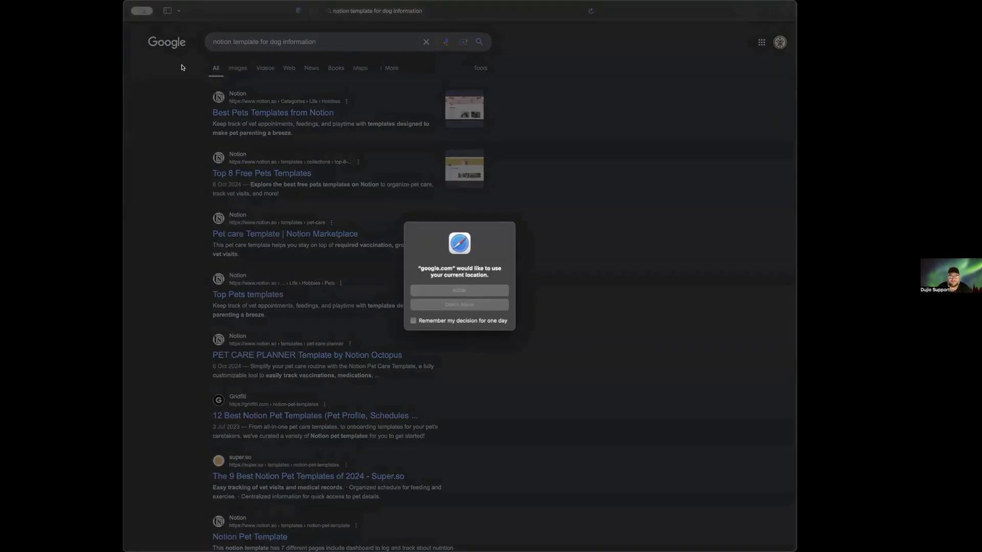
Allow Google to use the current location, open the "Best Pets Templates from Notion" result and browse its pet templates.
{"action": "left_click", "coordinate": [435, 293]}
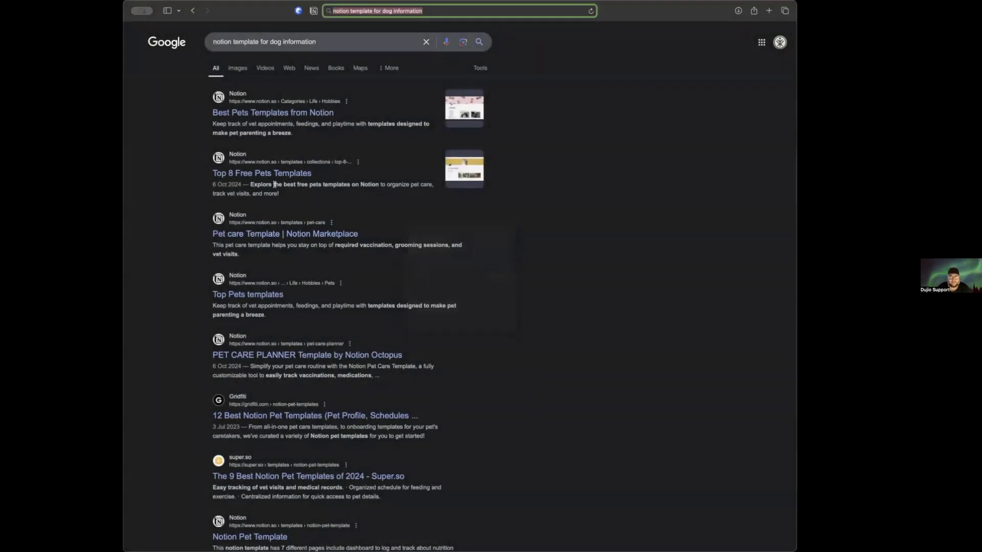
{"action": "left_click", "coordinate": [229, 116]}
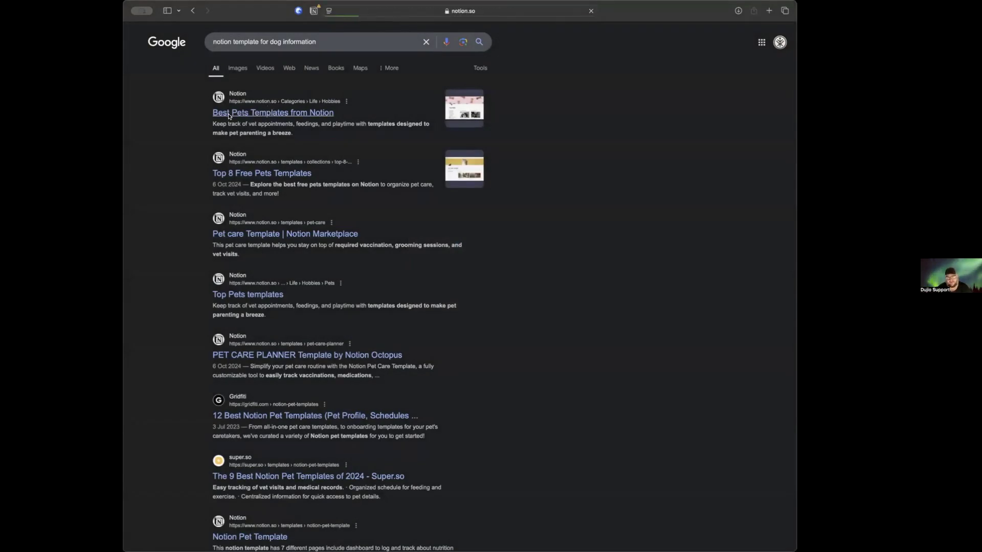
{"action": "scroll", "coordinate": [321, 302], "scroll_direction": "down", "scroll_amount": 5}
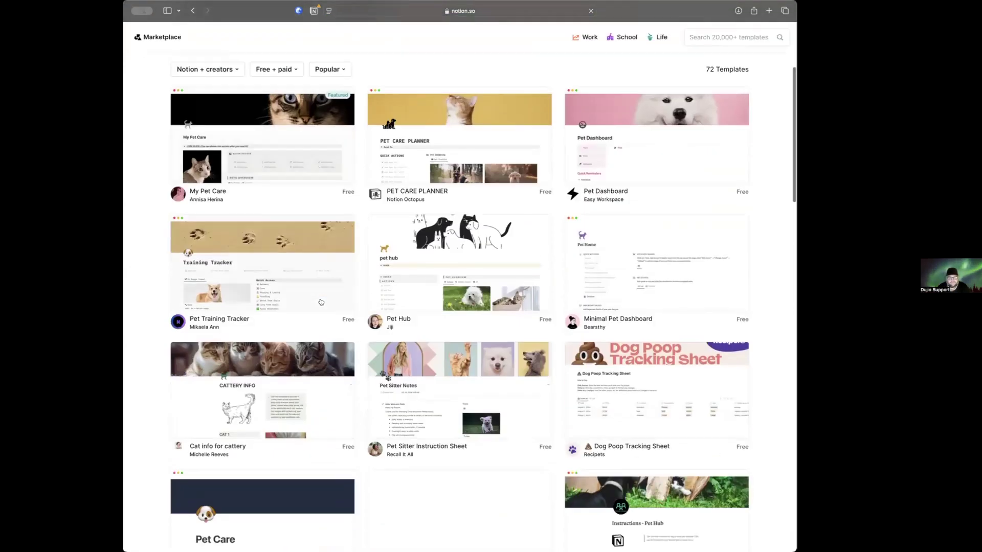
{"action": "scroll", "coordinate": [263, 283], "scroll_direction": "down", "scroll_amount": 3}
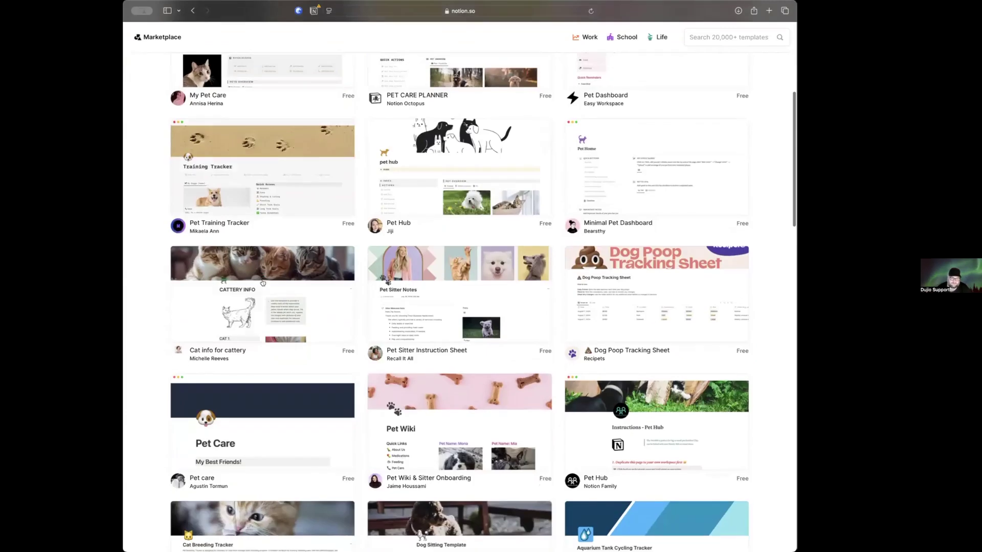
{"action": "scroll", "coordinate": [328, 276], "scroll_direction": "down", "scroll_amount": 3}
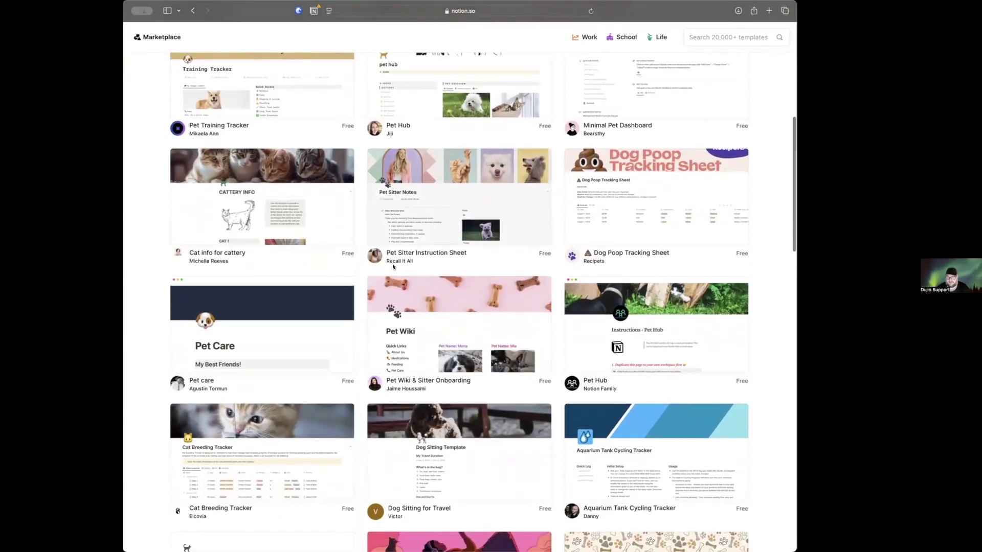
Review the Dog Poop Tracking Sheet listing, close it and look through the rest of the pet templates.
{"action": "left_click", "coordinate": [612, 193]}
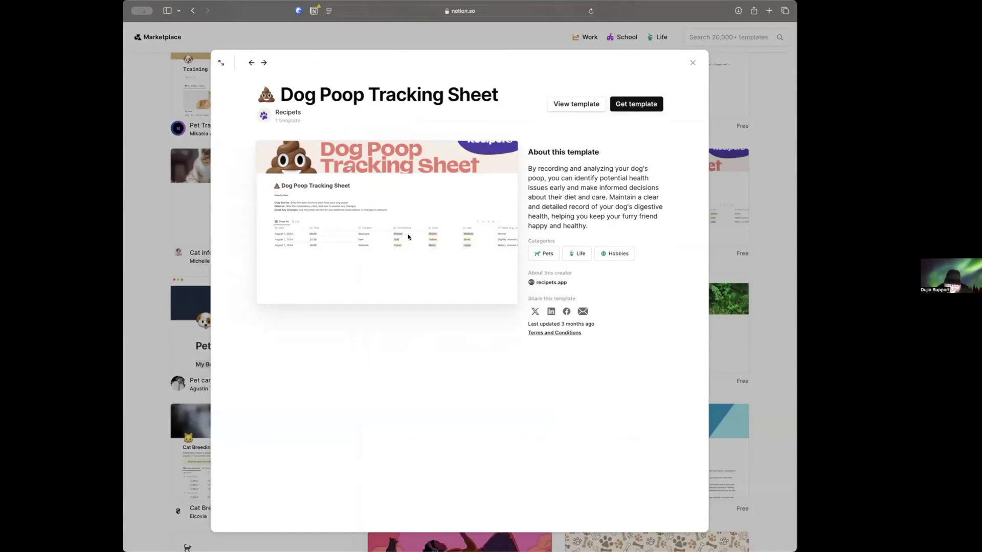
{"action": "left_click", "coordinate": [696, 61]}
{"action": "scroll", "coordinate": [438, 252], "scroll_direction": "down", "scroll_amount": 5}
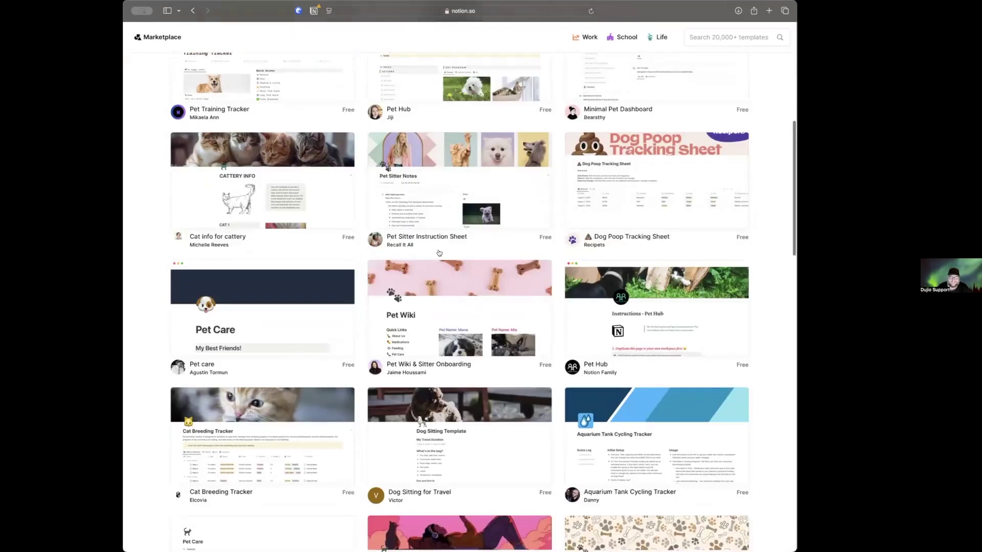
{"action": "scroll", "coordinate": [439, 252], "scroll_direction": "down", "scroll_amount": 12}
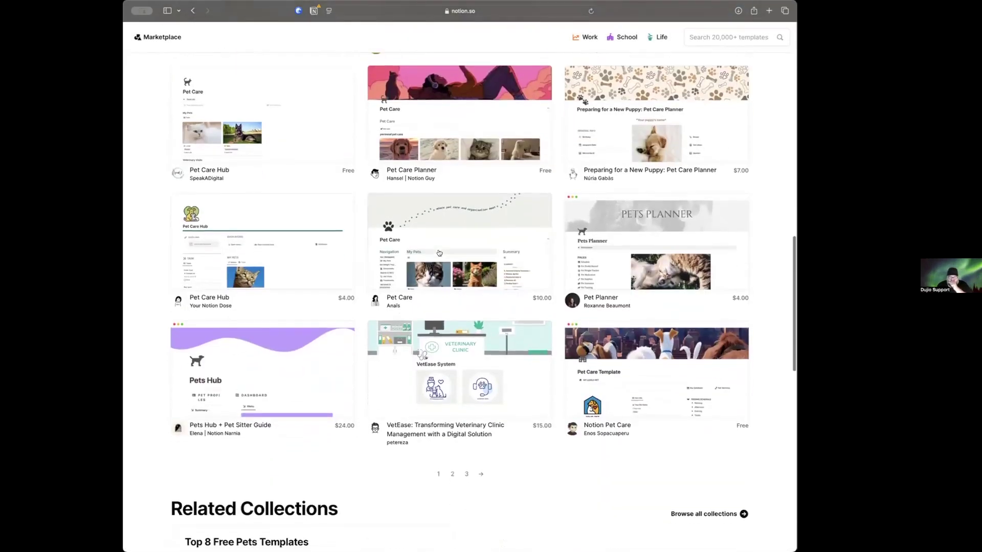
Return to the Google results for dog information templates and allow the site to use the current location.
{"action": "left_click", "coordinate": [193, 11]}
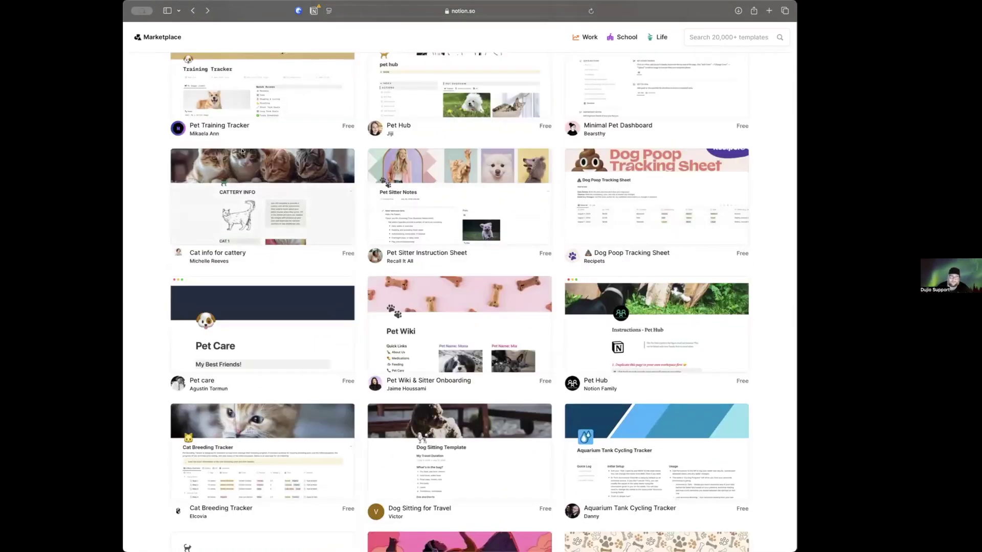
{"action": "left_click", "coordinate": [193, 10]}
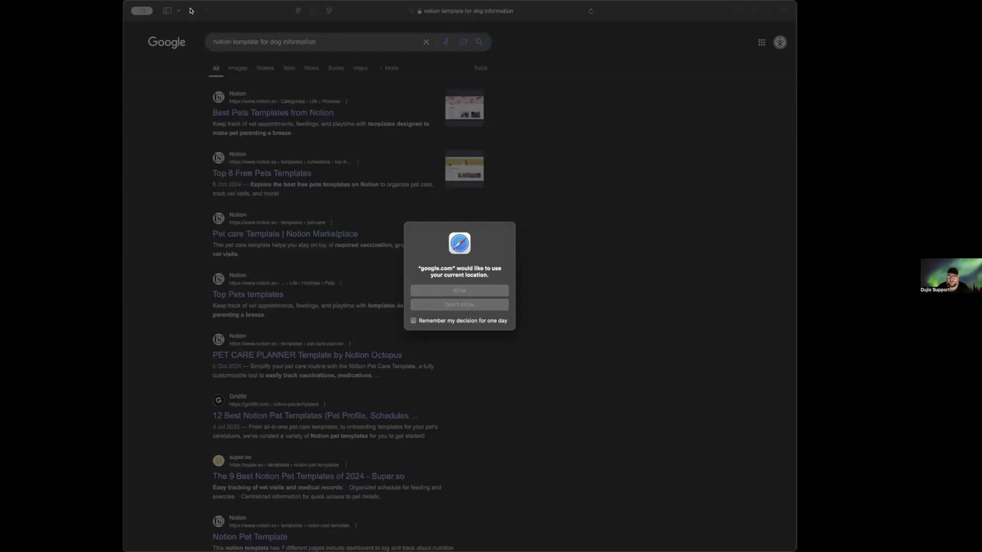
{"action": "left_click", "coordinate": [433, 288]}
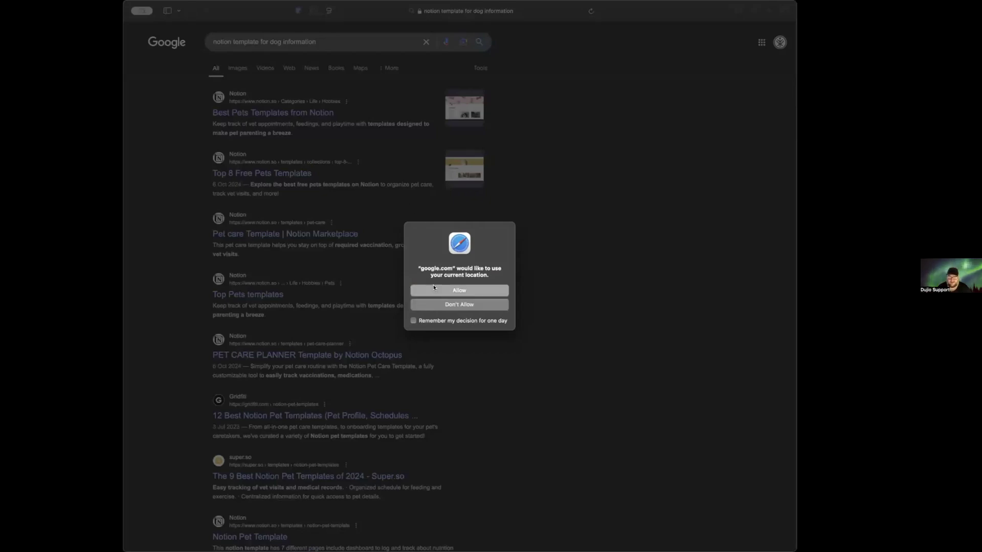
{"action": "scroll", "coordinate": [365, 365], "scroll_direction": "down", "scroll_amount": 3}
{"action": "scroll", "coordinate": [365, 365], "scroll_direction": "up", "scroll_amount": 3}
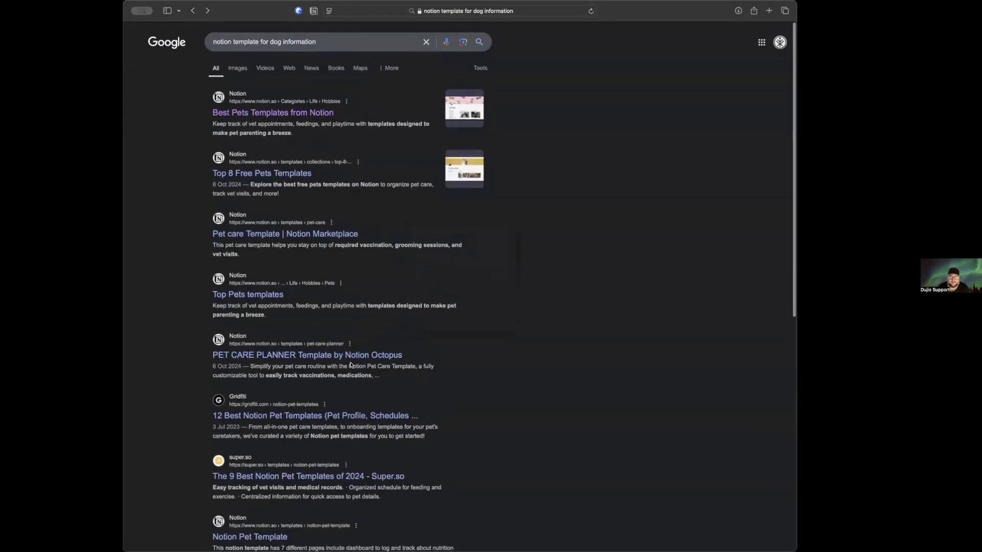
Change the Google search to "notion template for theatre" and allow the site to use the current location.
{"action": "left_click", "coordinate": [257, 38]}
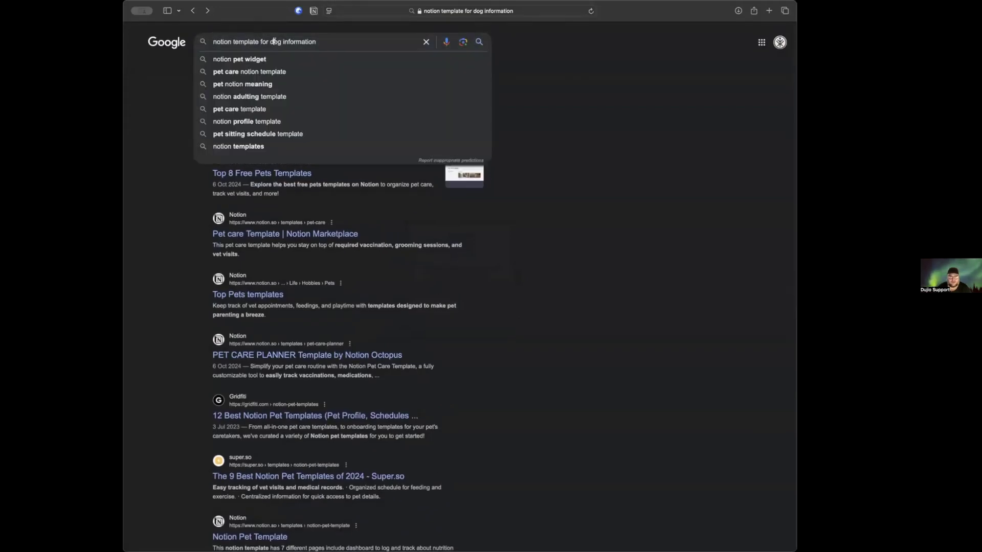
{"action": "left_click_drag", "start_coordinate": [268, 41], "coordinate": [346, 41]}
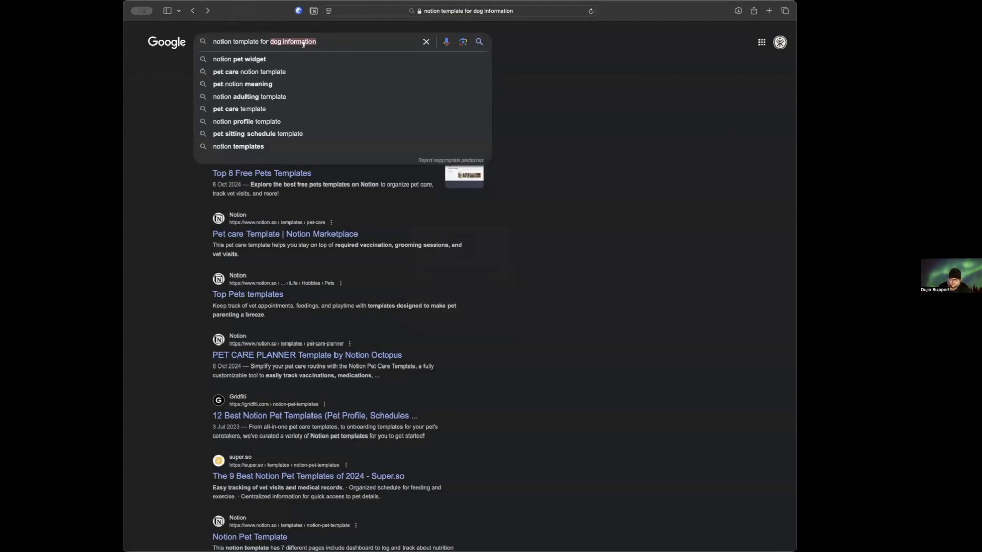
{"action": "key", "text": "BackSpace"}
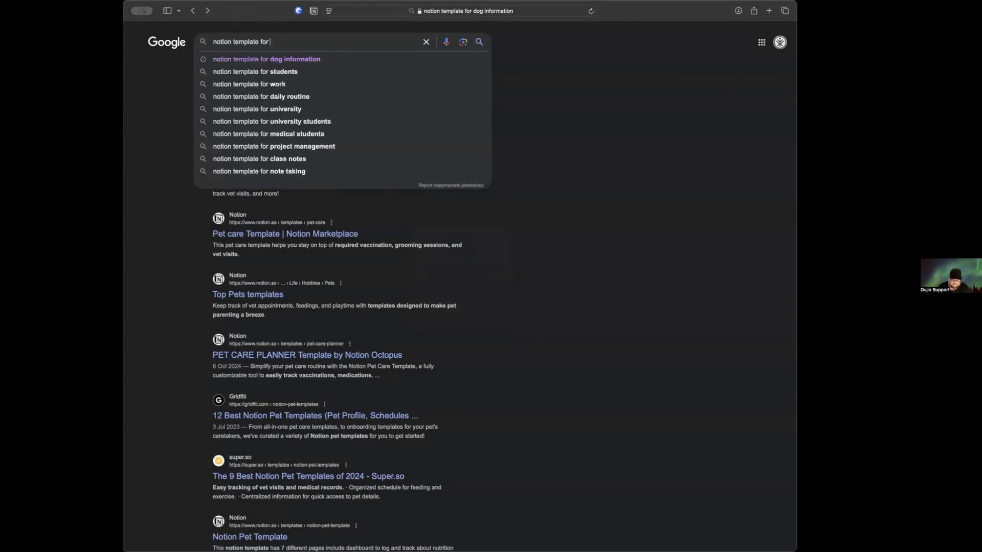
{"action": "type", "text": "theatre"}
{"action": "key", "text": "Return"}
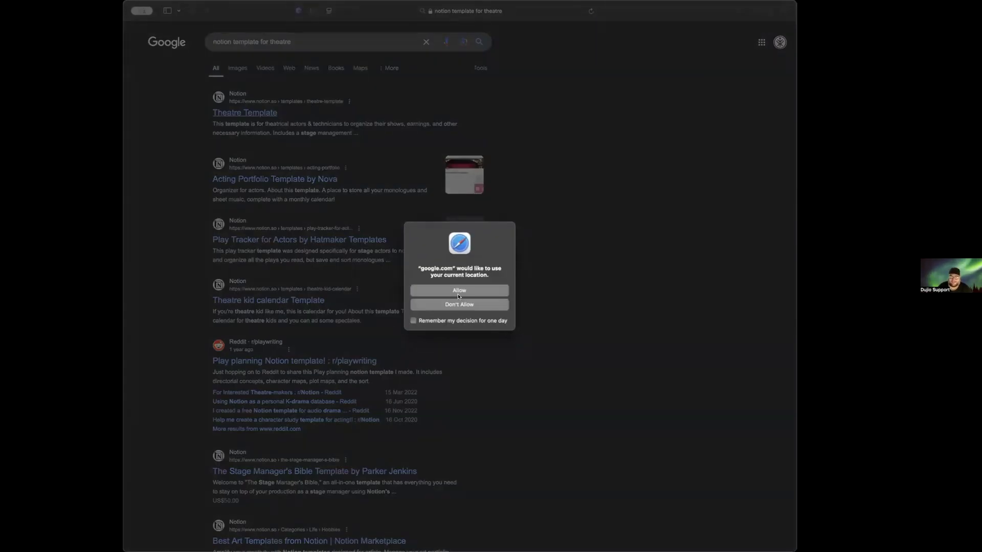
{"action": "left_click", "coordinate": [459, 295]}
Open the Theatre Template search result, review its marketplace listing and open the full template preview.
{"action": "left_click", "coordinate": [245, 118]}
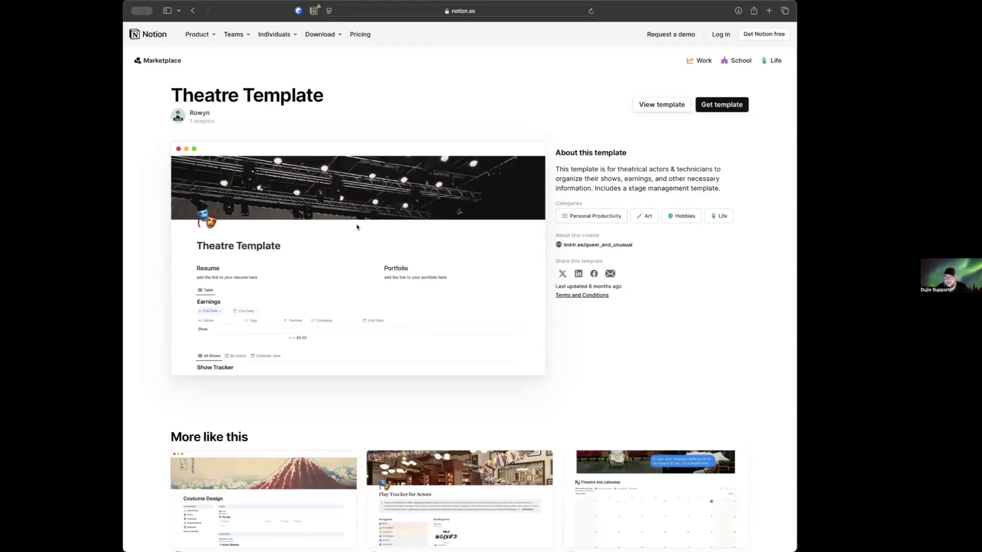
{"action": "scroll", "coordinate": [357, 227], "scroll_direction": "down", "scroll_amount": 2}
{"action": "scroll", "coordinate": [357, 225], "scroll_direction": "up", "scroll_amount": 2}
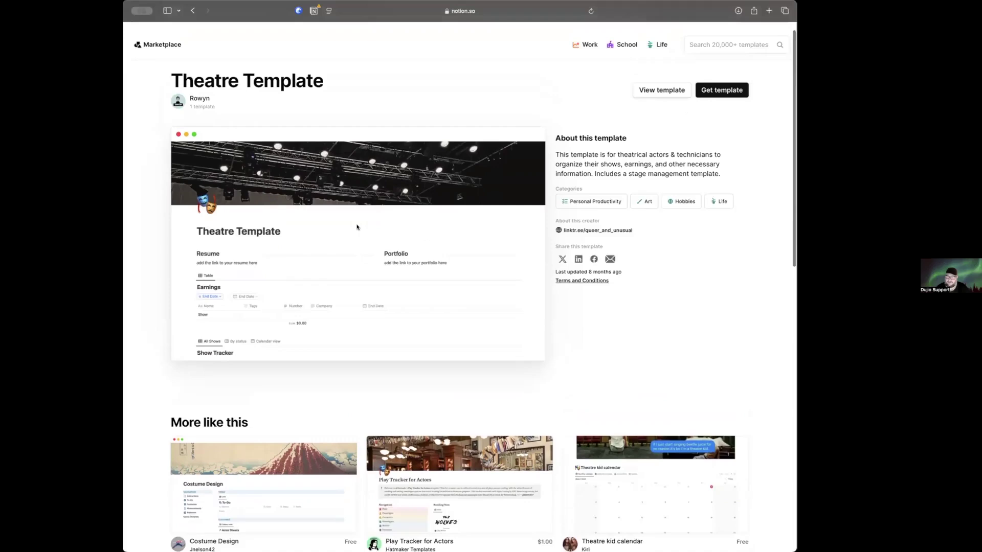
{"action": "left_click", "coordinate": [640, 102]}
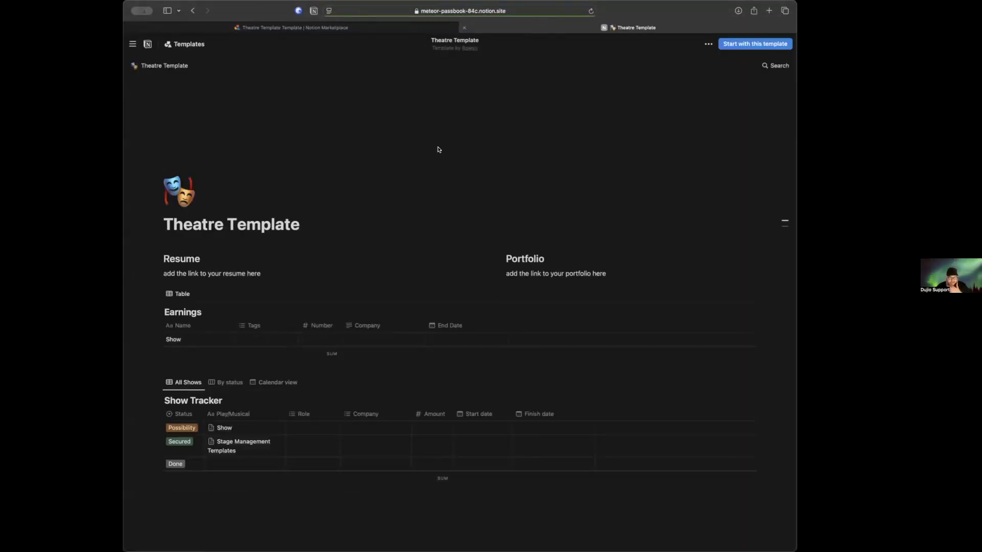
Examine the Resume, Portfolio, Earnings and Show Tracker sections of the Theatre Template preview.
{"action": "scroll", "coordinate": [438, 149], "scroll_direction": "down", "scroll_amount": 2}
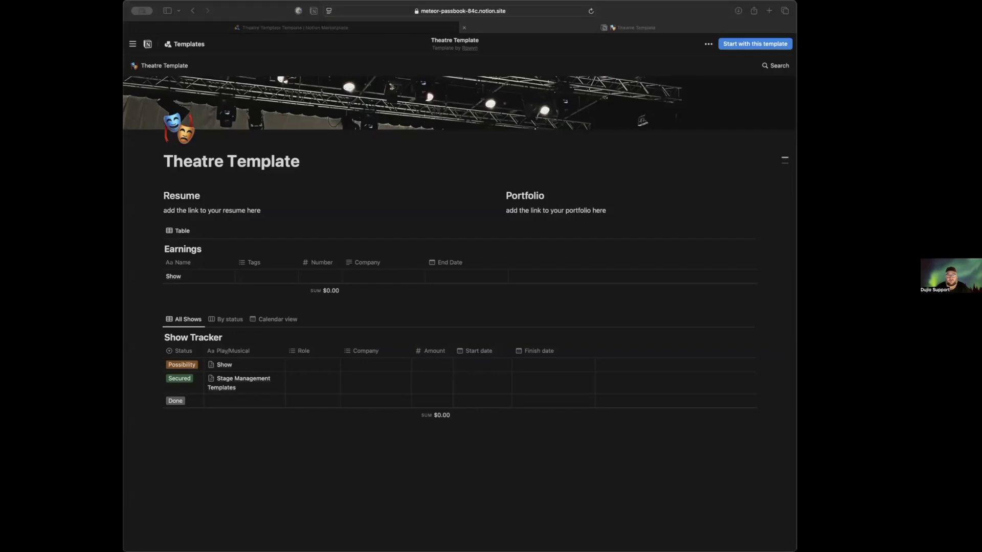
{"action": "left_click", "coordinate": [213, 441]}
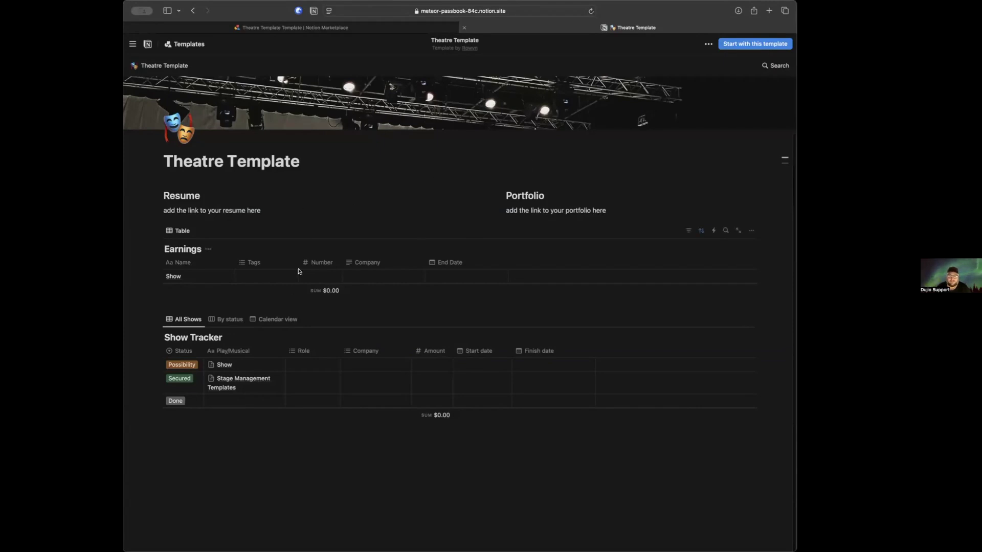
{"action": "scroll", "coordinate": [391, 290], "scroll_direction": "up", "scroll_amount": 1}
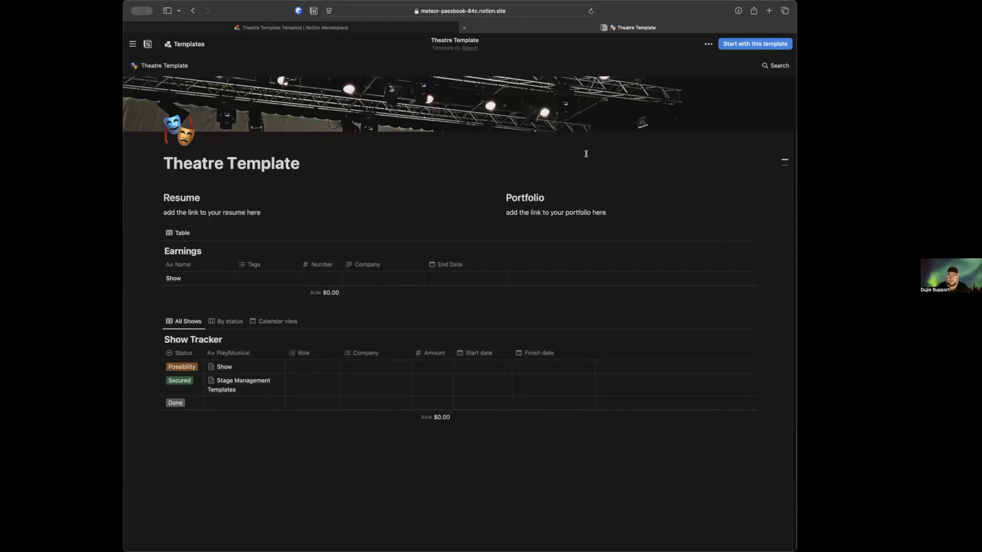
{"action": "left_click", "coordinate": [743, 44]}
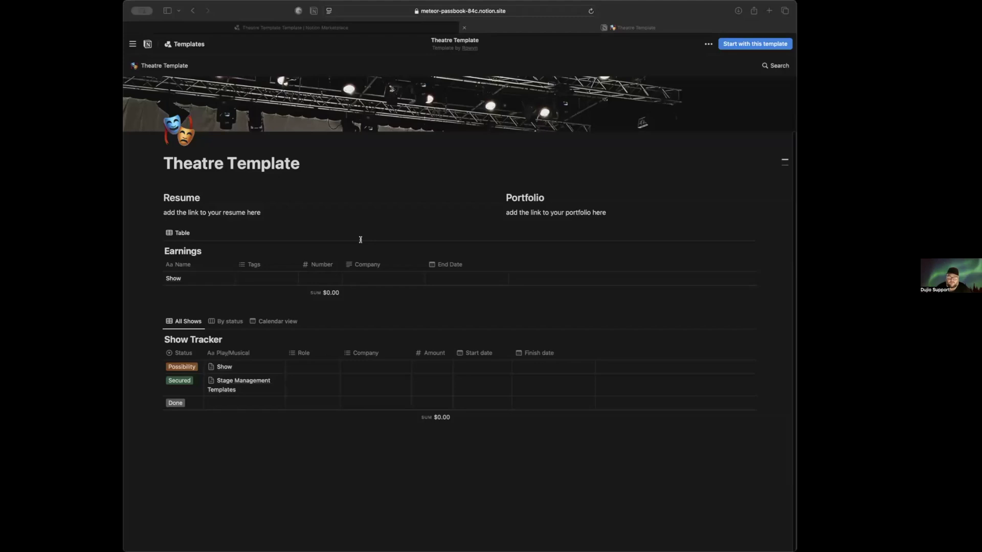
{"action": "left_click", "coordinate": [327, 428]}
{"action": "scroll", "coordinate": [327, 429], "scroll_direction": "down", "scroll_amount": 1}
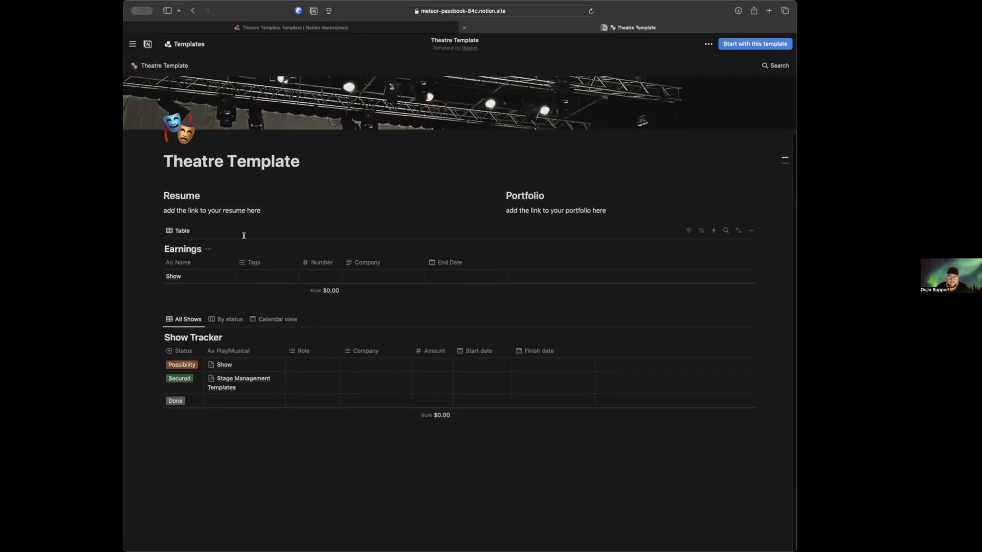
View the properties of the Show entries in the Earnings and Show Tracker tables, one after the other.
{"action": "left_click", "coordinate": [218, 277]}
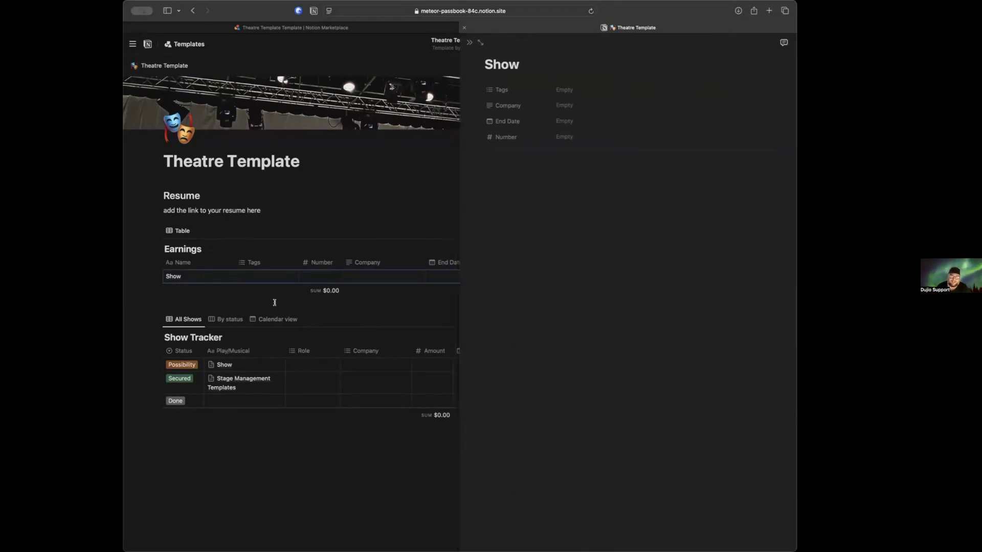
{"action": "left_click", "coordinate": [469, 43]}
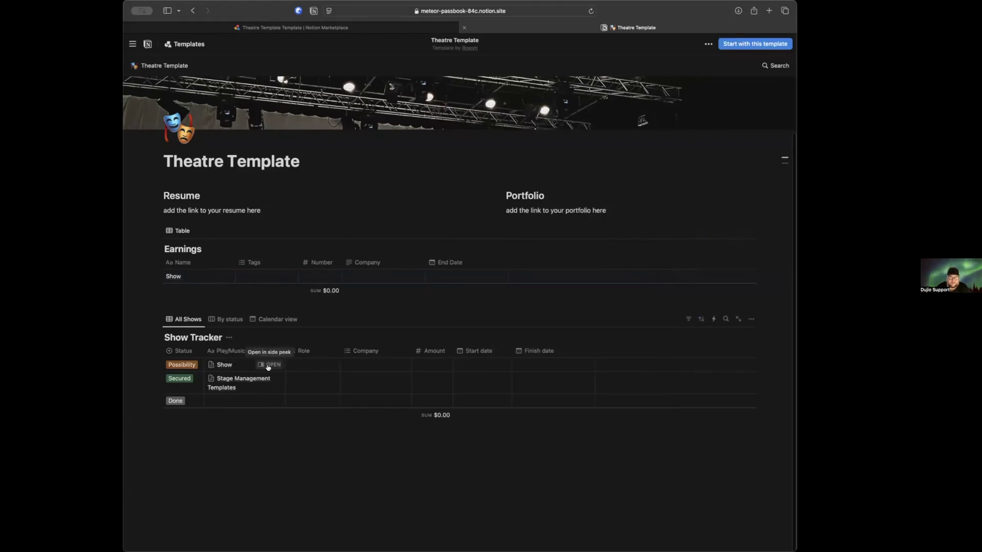
{"action": "left_click", "coordinate": [268, 365]}
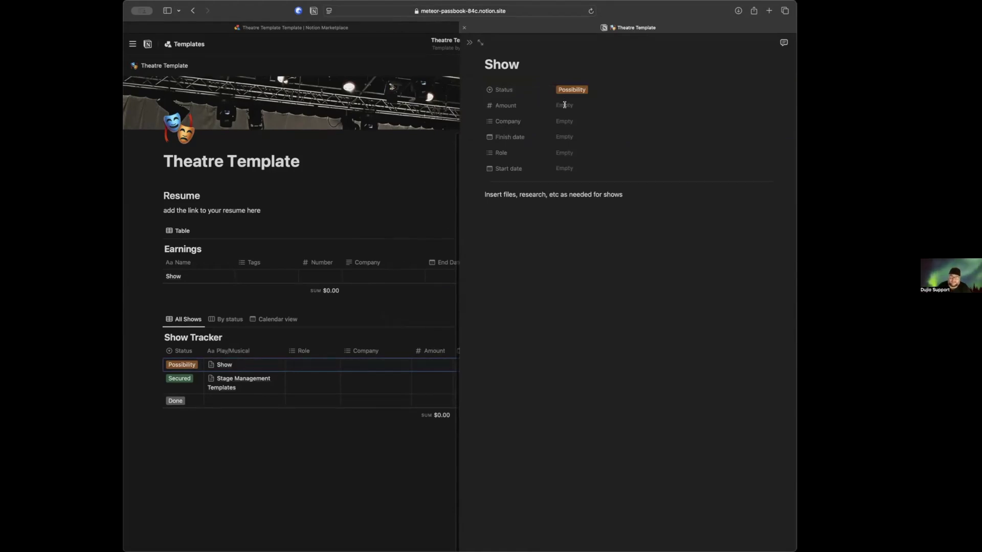
Close the Theatre Template preview and return to the Google results for theatre, allowing location access.
{"action": "left_click", "coordinate": [464, 28]}
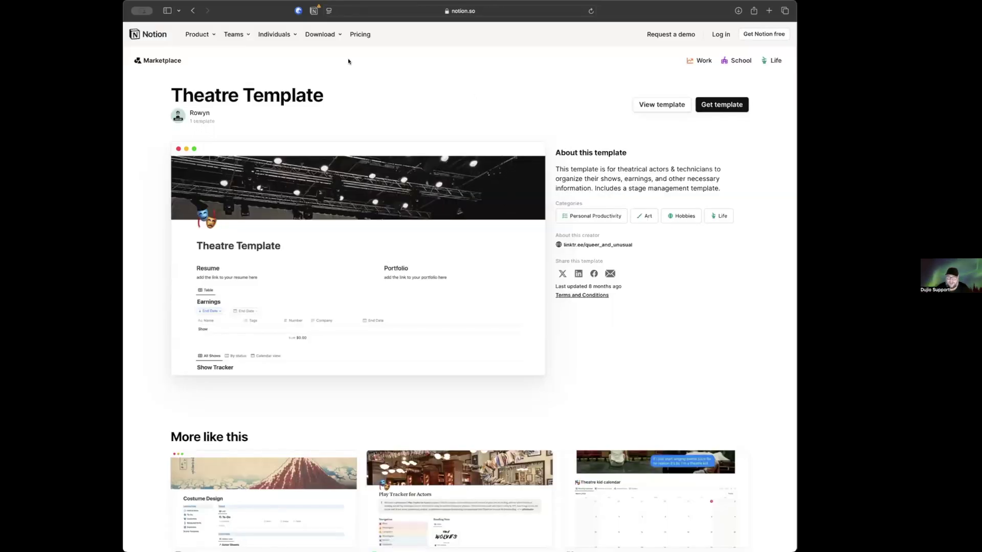
{"action": "left_click", "coordinate": [195, 11]}
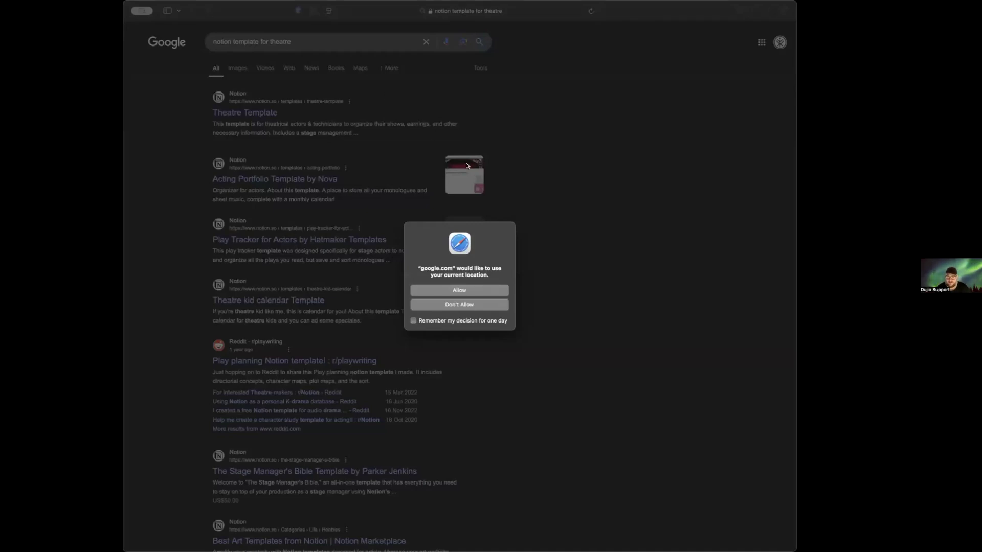
{"action": "left_click", "coordinate": [467, 288]}
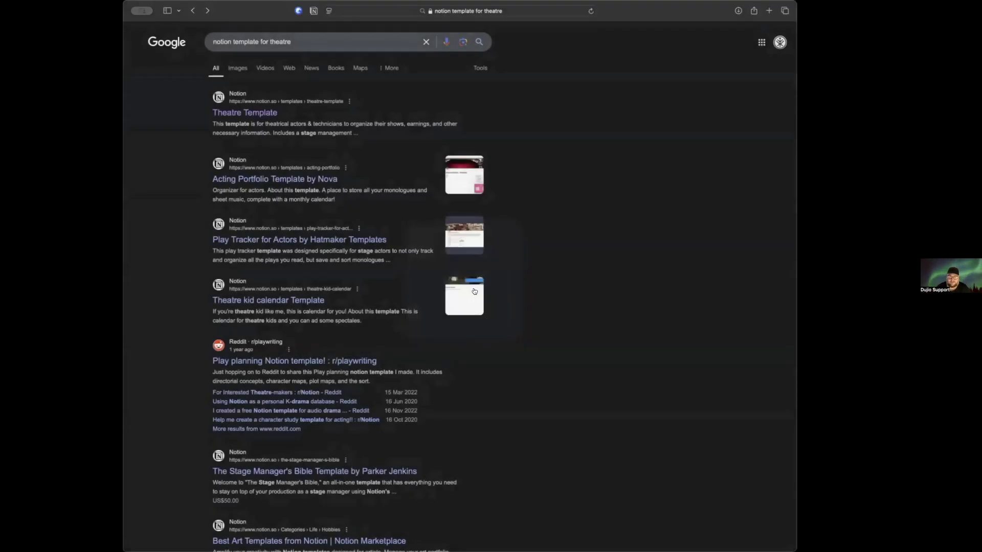
Open the "Theatre kid calendar Template" search result and look through its marketplace listing and related templates.
{"action": "scroll", "coordinate": [329, 284], "scroll_direction": "down", "scroll_amount": 2}
{"action": "left_click", "coordinate": [298, 238]}
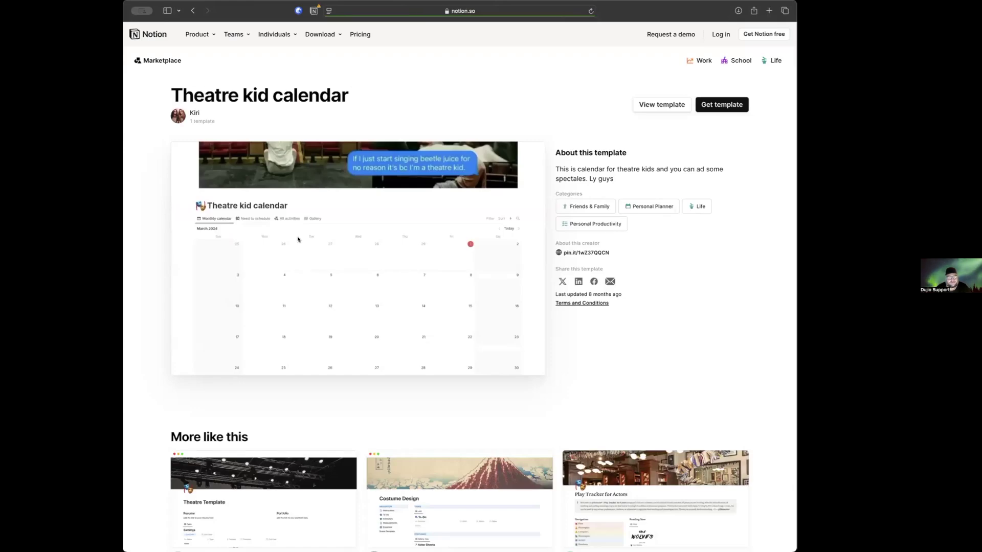
{"action": "scroll", "coordinate": [298, 239], "scroll_direction": "down", "scroll_amount": 2}
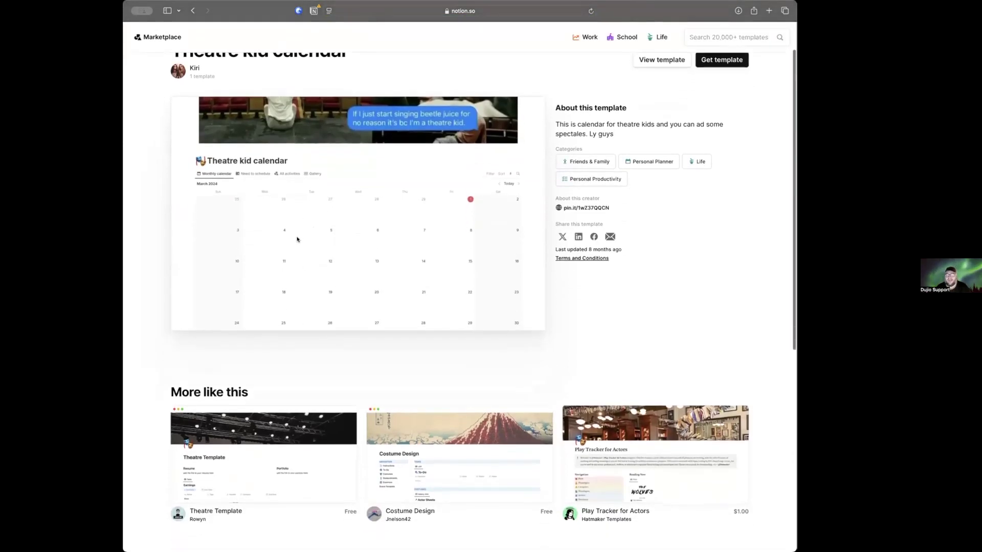
{"action": "scroll", "coordinate": [297, 240], "scroll_direction": "down", "scroll_amount": 5}
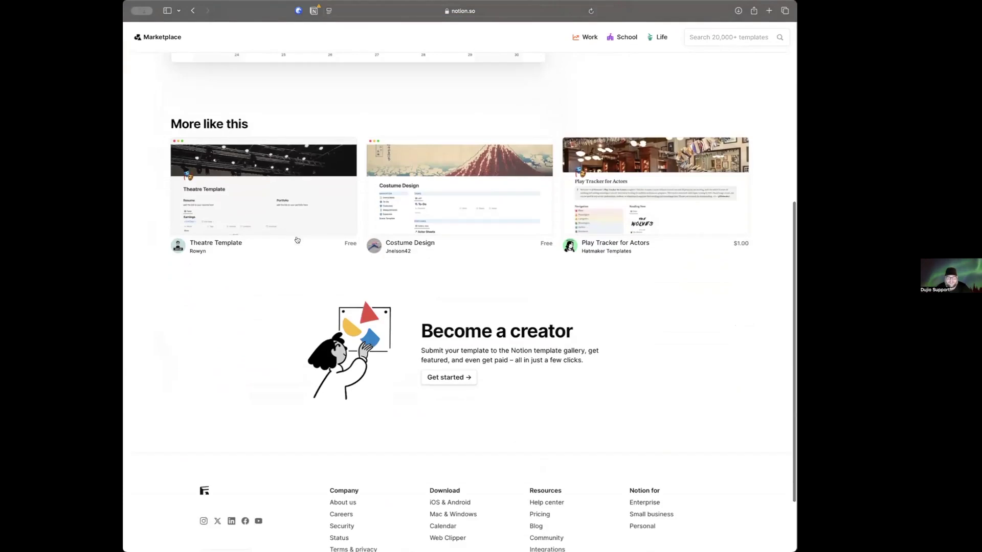
Review the Play Tracker for Actors listing among the related templates and return to the Theatre kid calendar page.
{"action": "left_click", "coordinate": [597, 196]}
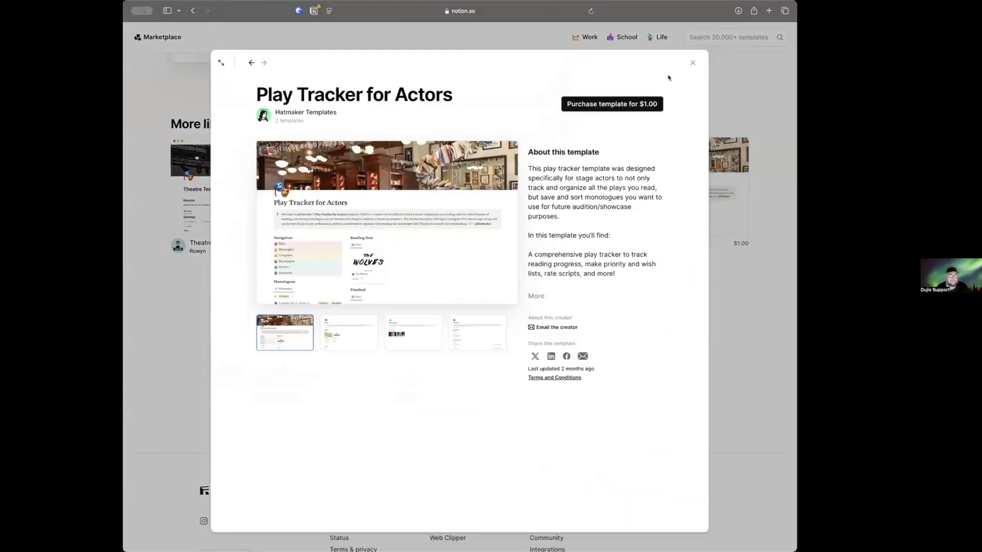
{"action": "left_click", "coordinate": [698, 59]}
{"action": "left_click", "coordinate": [192, 14]}
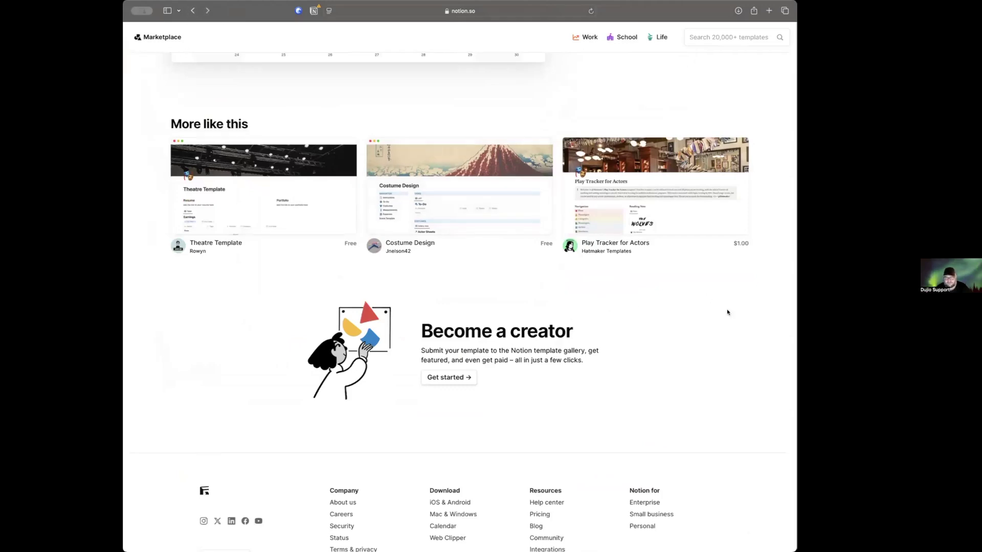
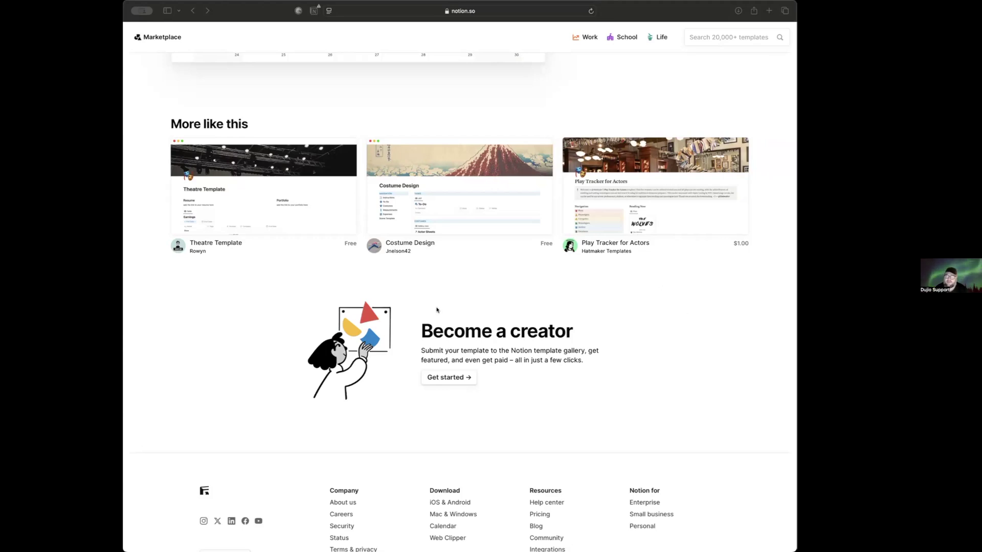
Leave the Theatre kid calendar listing and open the YouTube website.
{"action": "scroll", "coordinate": [437, 309], "scroll_direction": "down", "scroll_amount": 3}
{"action": "scroll", "coordinate": [358, 254], "scroll_direction": "up", "scroll_amount": 10}
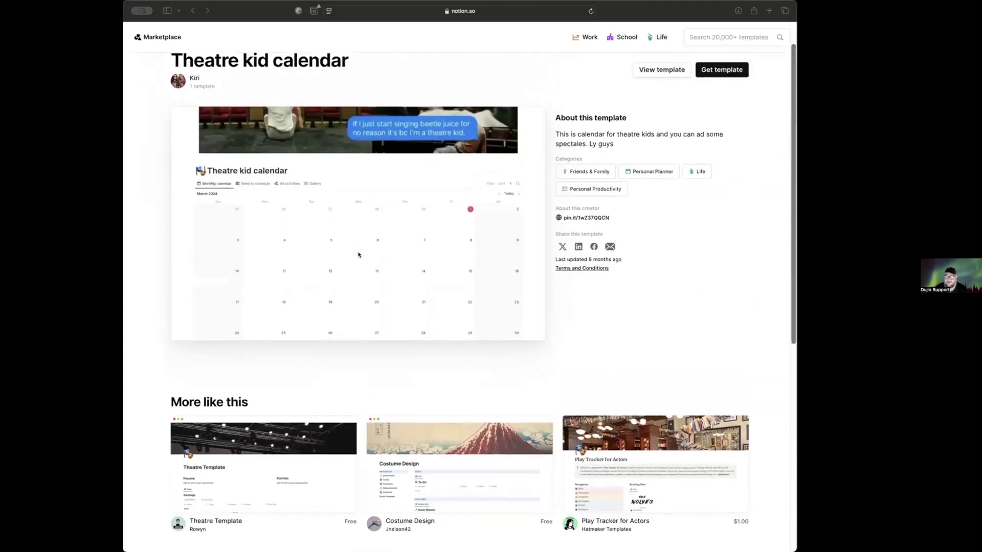
{"action": "left_click", "coordinate": [389, 7]}
{"action": "type", "text": "yoiutu"}
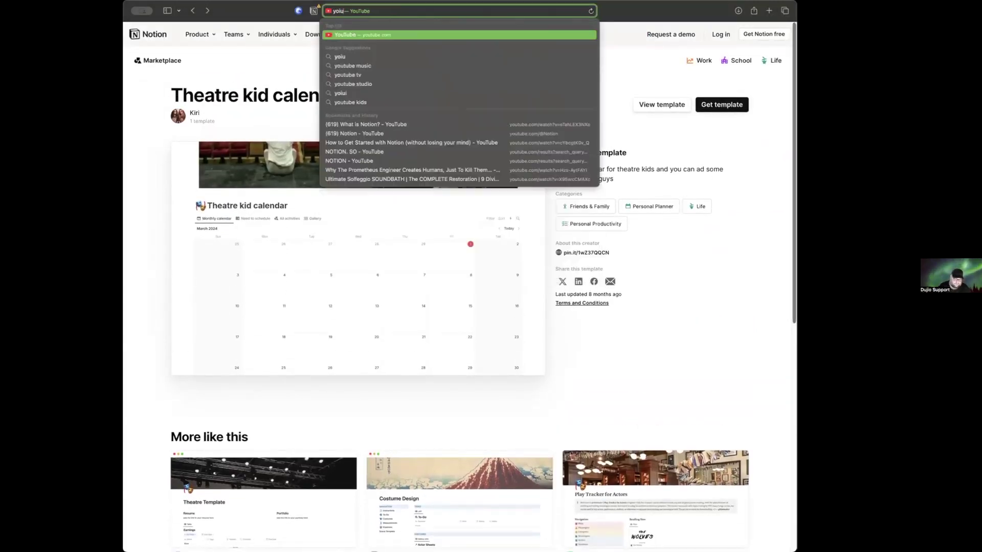
{"action": "key", "text": "BackSpace"}
{"action": "key", "text": "BackSpace"}
{"action": "key", "text": "BackSpace"}
{"action": "key", "text": "BackSpace"}
{"action": "type", "text": "outube"}
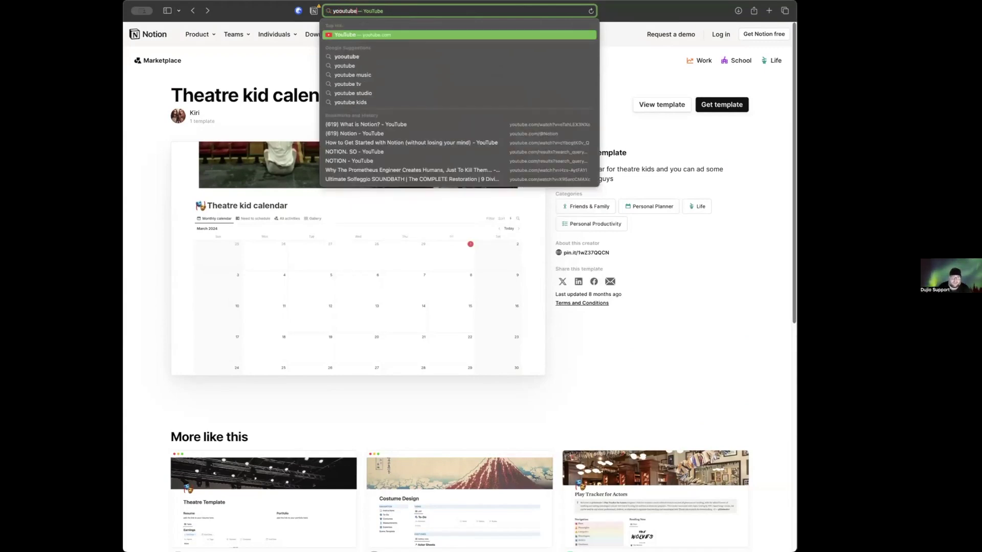
{"action": "key", "text": "Return"}
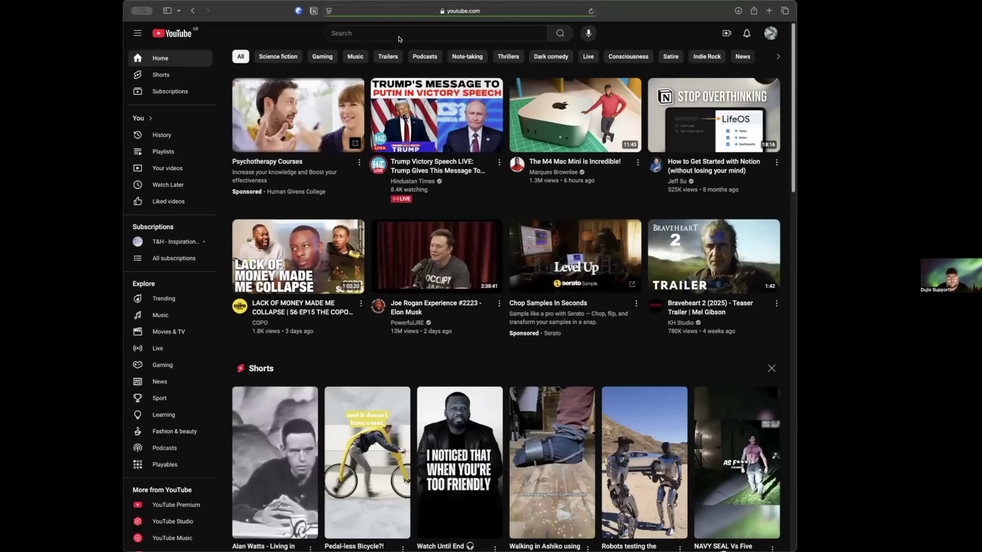
Search YouTube for "notion. so", open Notion's official channel through the "What is Notion?" video, and pause the channel's intro video.
{"action": "left_click", "coordinate": [460, 33]}
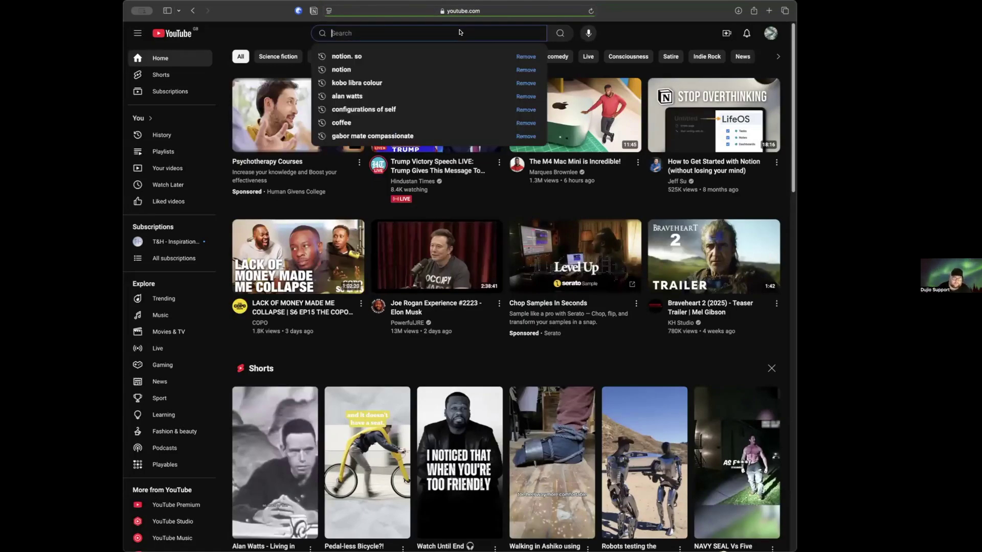
{"action": "left_click", "coordinate": [435, 53]}
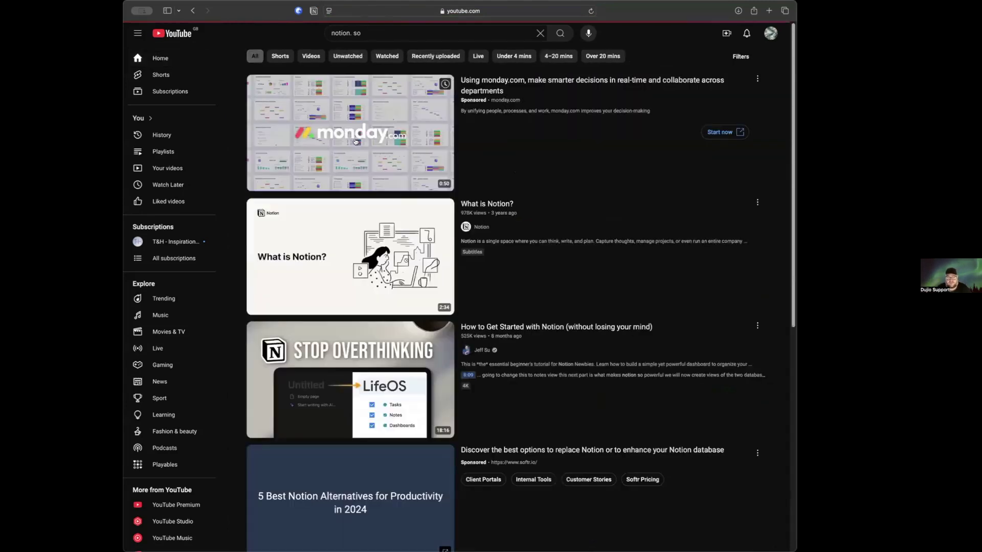
{"action": "left_click", "coordinate": [479, 226]}
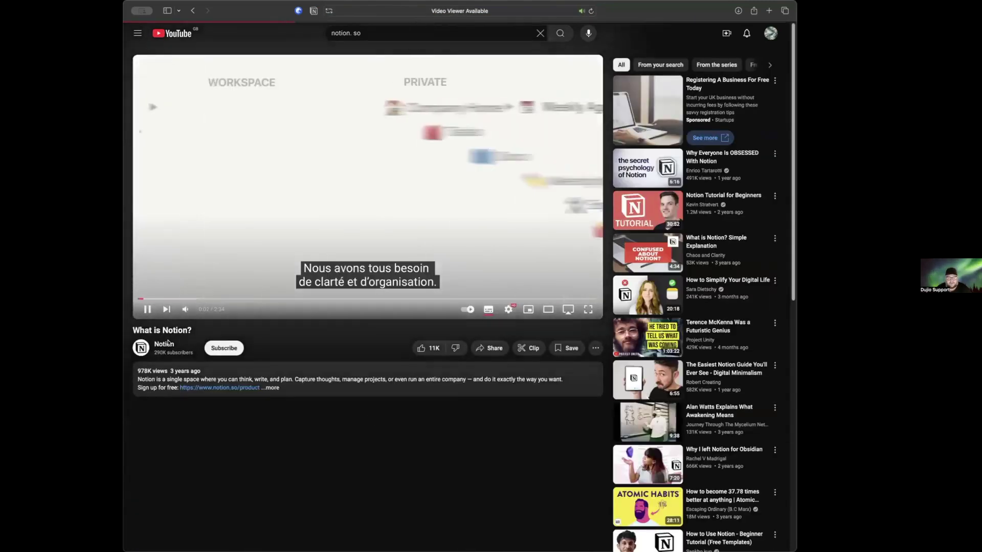
{"action": "left_click", "coordinate": [169, 343]}
{"action": "scroll", "coordinate": [366, 237], "scroll_direction": "down", "scroll_amount": 5}
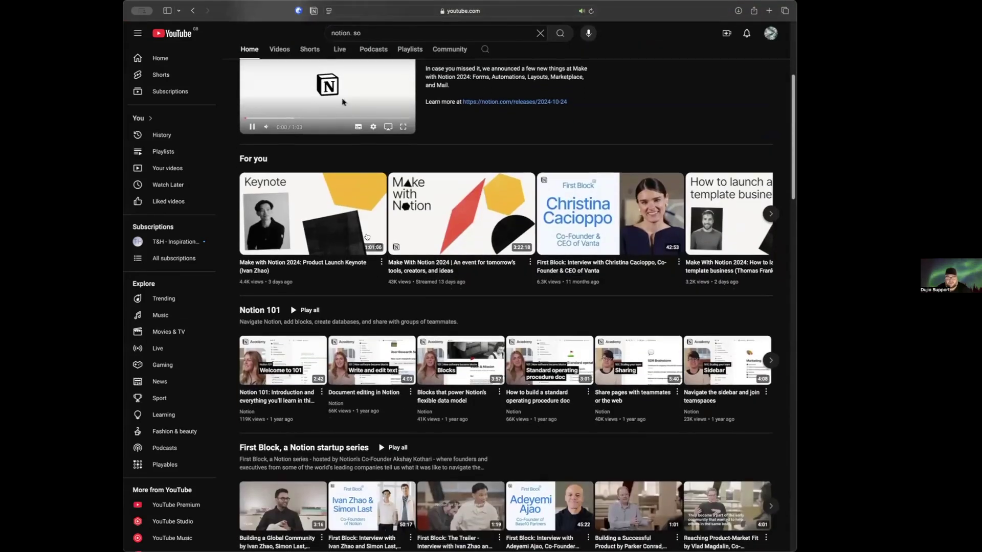
{"action": "left_click", "coordinate": [252, 126]}
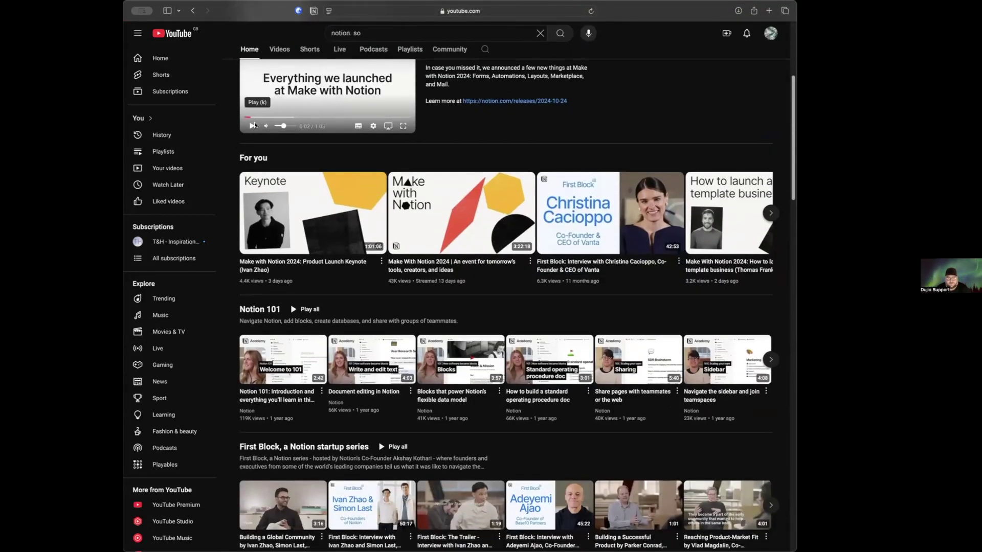
Look through the Notion channel's playlists, from Notion 101 and Notion stories to the Tutorials series and Notion around the world.
{"action": "scroll", "coordinate": [389, 193], "scroll_direction": "down", "scroll_amount": 5}
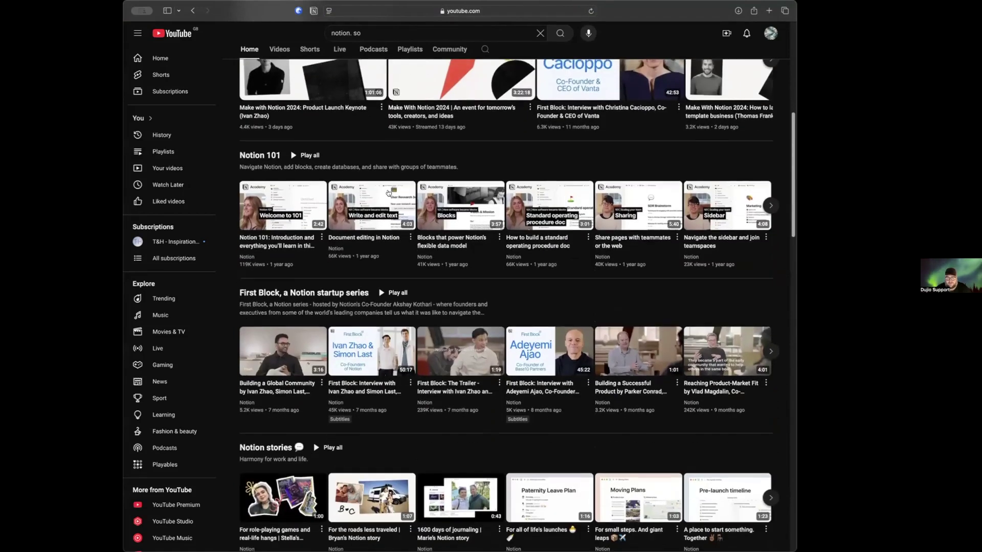
{"action": "mouse_move", "coordinate": [444, 201]}
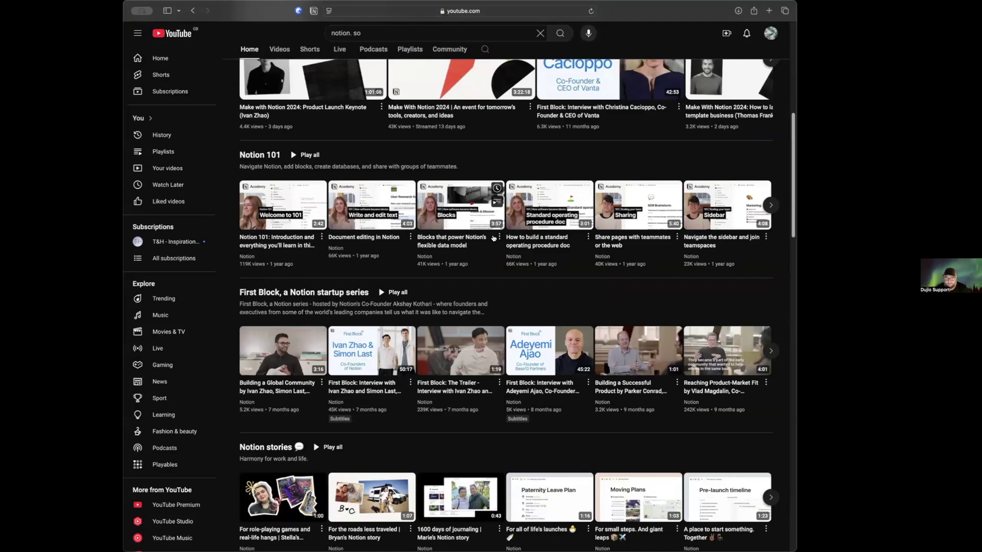
{"action": "scroll", "coordinate": [493, 238], "scroll_direction": "down", "scroll_amount": 5}
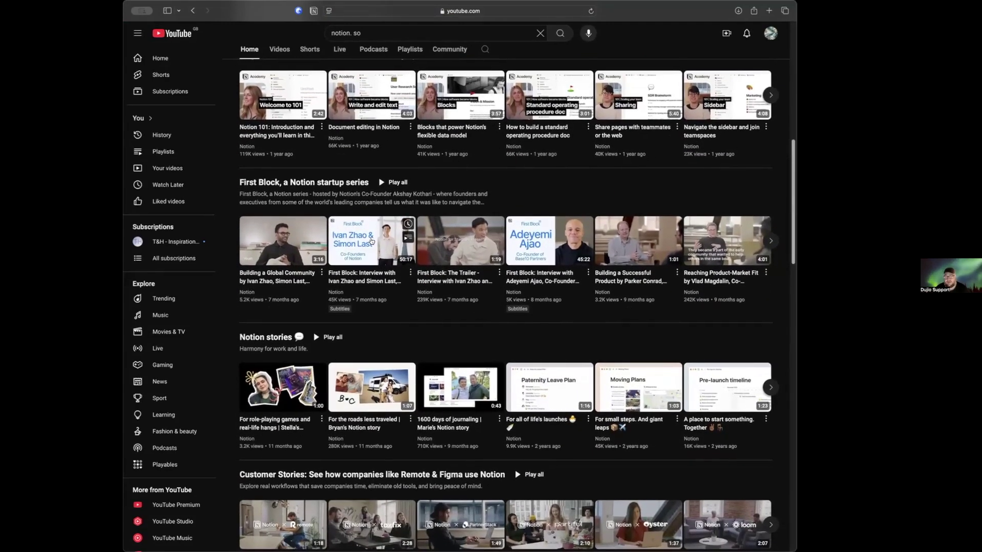
{"action": "scroll", "coordinate": [453, 271], "scroll_direction": "right", "scroll_amount": 1}
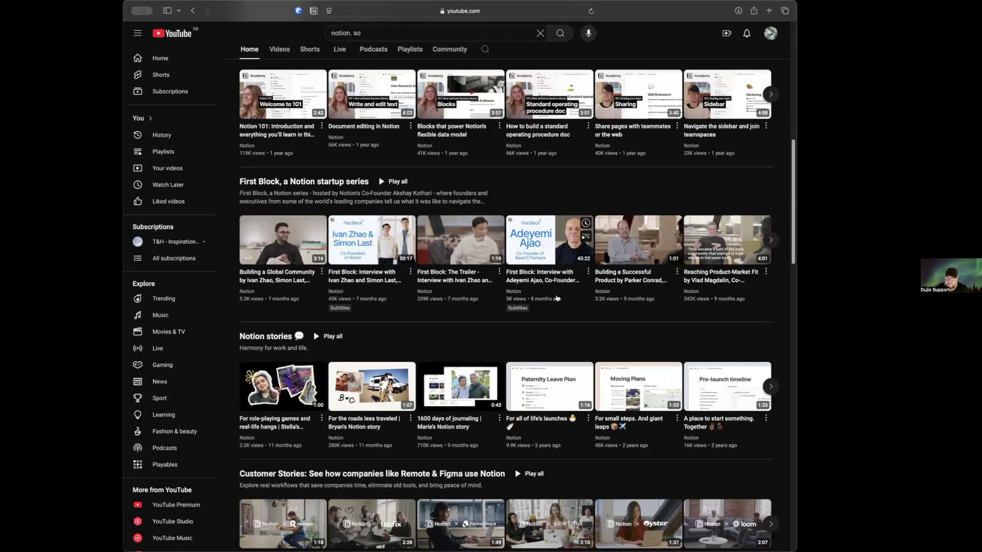
{"action": "scroll", "coordinate": [557, 298], "scroll_direction": "down", "scroll_amount": 4}
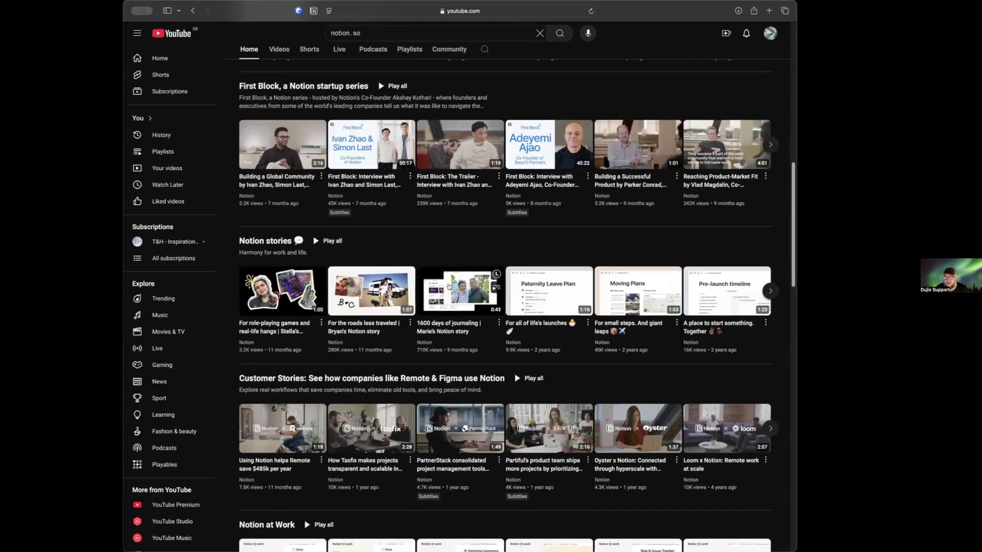
{"action": "scroll", "coordinate": [448, 287], "scroll_direction": "down", "scroll_amount": 1}
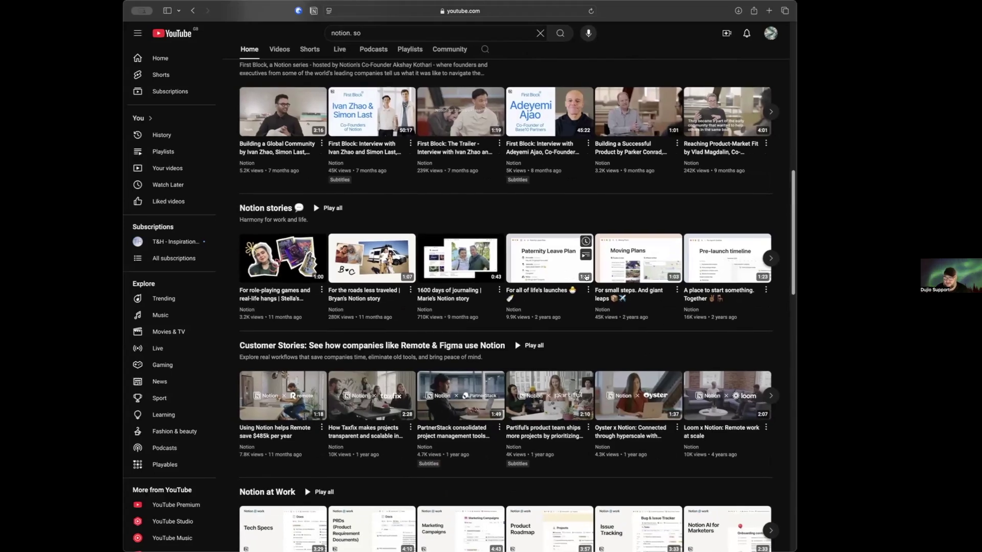
{"action": "scroll", "coordinate": [557, 270], "scroll_direction": "down", "scroll_amount": 10}
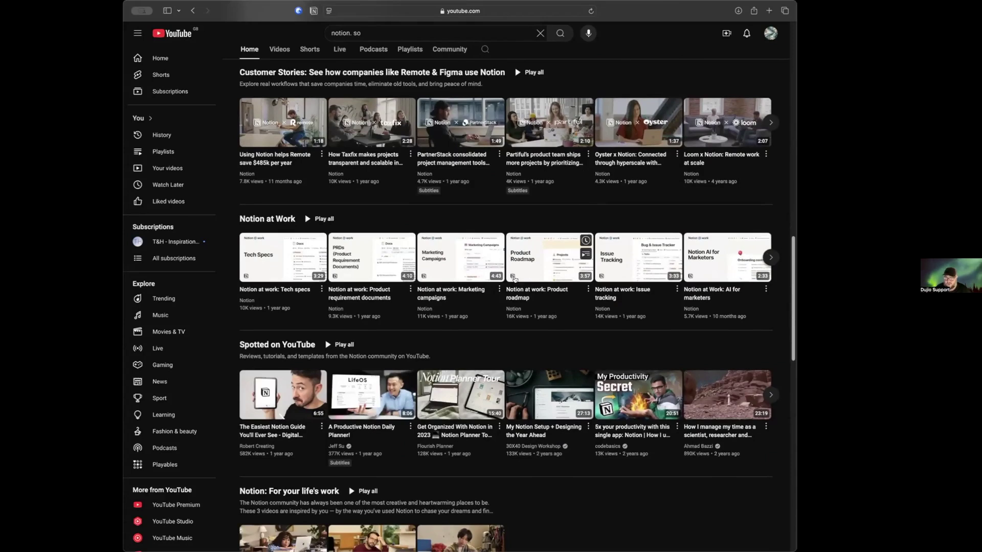
{"action": "scroll", "coordinate": [517, 291], "scroll_direction": "down", "scroll_amount": 4}
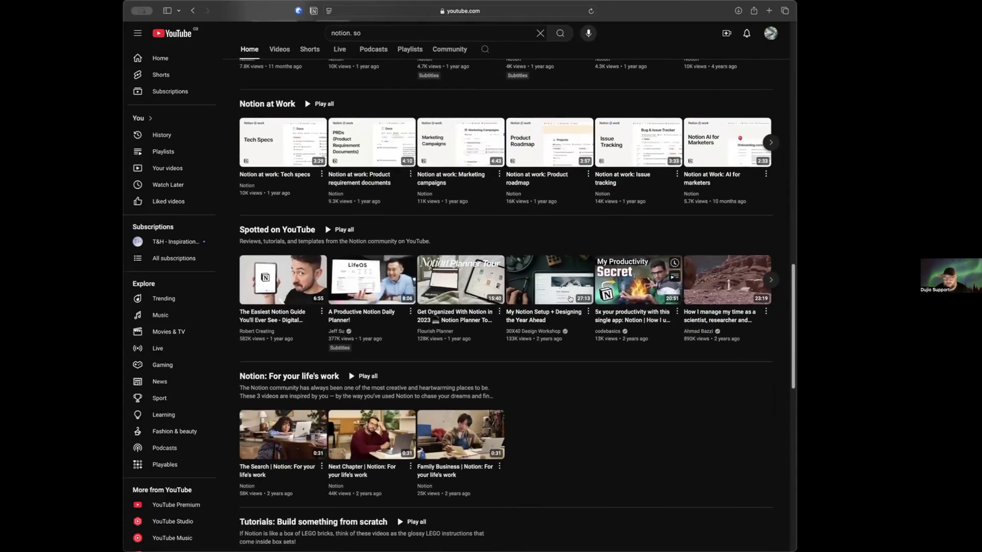
{"action": "scroll", "coordinate": [569, 299], "scroll_direction": "down", "scroll_amount": 2}
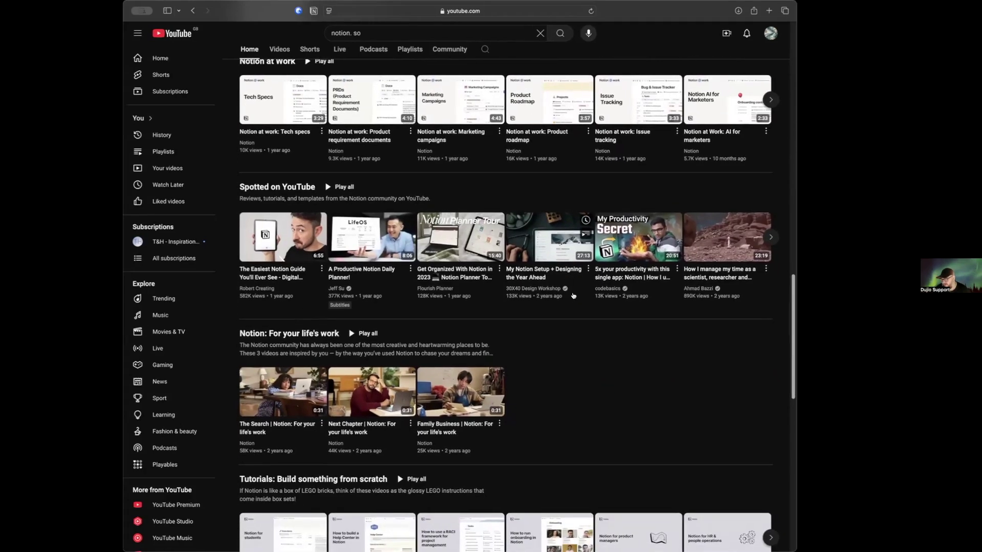
{"action": "scroll", "coordinate": [575, 287], "scroll_direction": "down", "scroll_amount": 12}
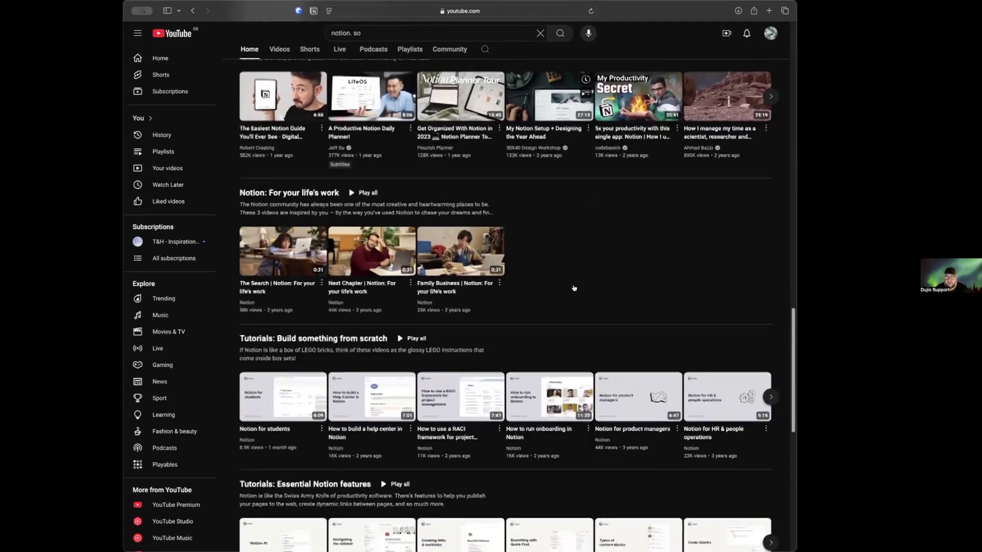
{"action": "scroll", "coordinate": [573, 288], "scroll_direction": "down", "scroll_amount": 9}
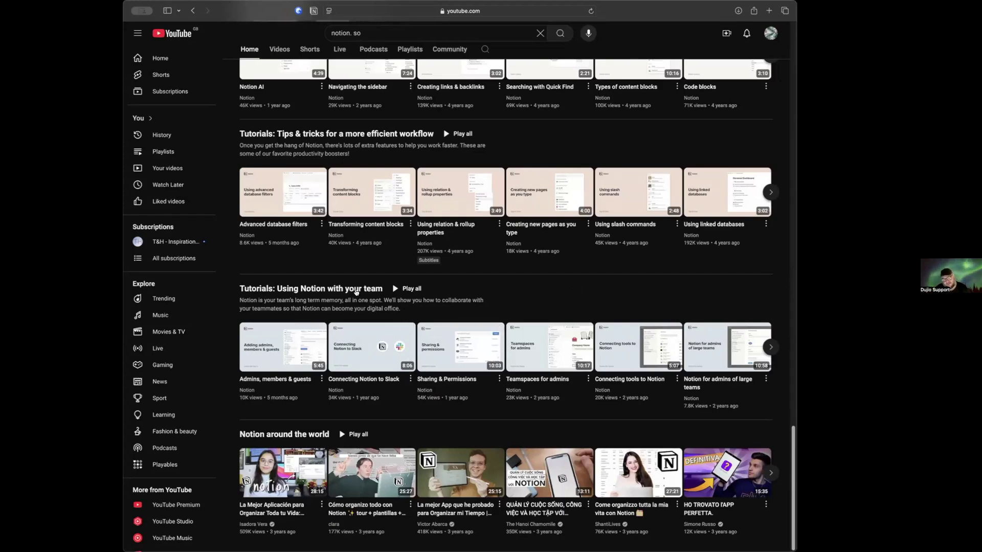
{"action": "scroll", "coordinate": [357, 292], "scroll_direction": "up", "scroll_amount": 5}
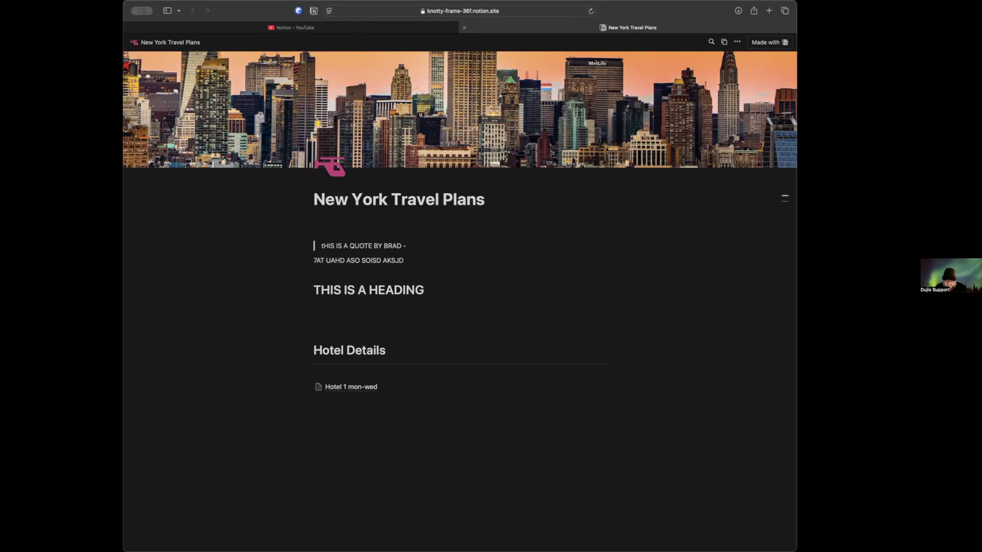
Show the full web address of the published New York Travel Plans page and return to the page.
{"action": "left_click", "coordinate": [460, 9]}
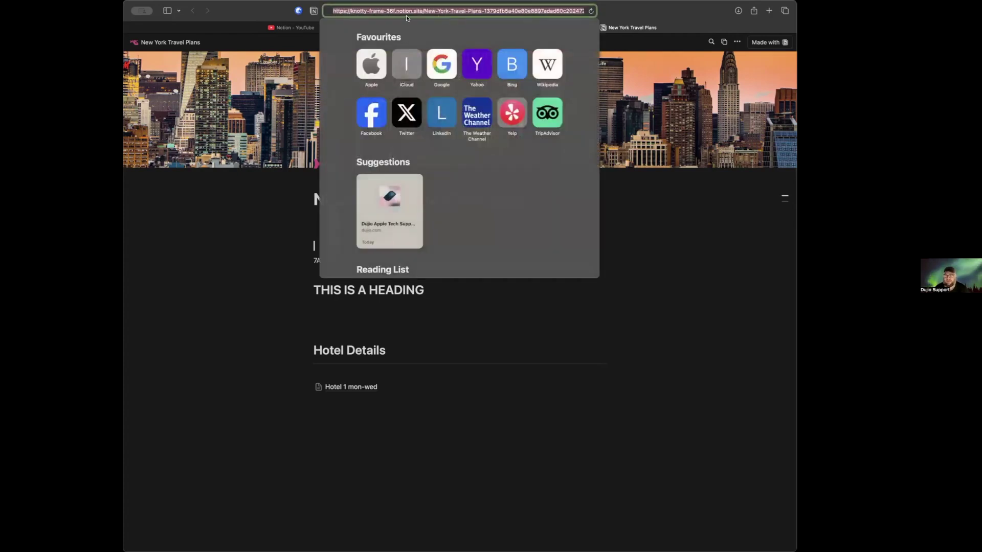
{"action": "left_click", "coordinate": [366, 10]}
{"action": "left_click_drag", "start_coordinate": [333, 9], "coordinate": [592, 11]}
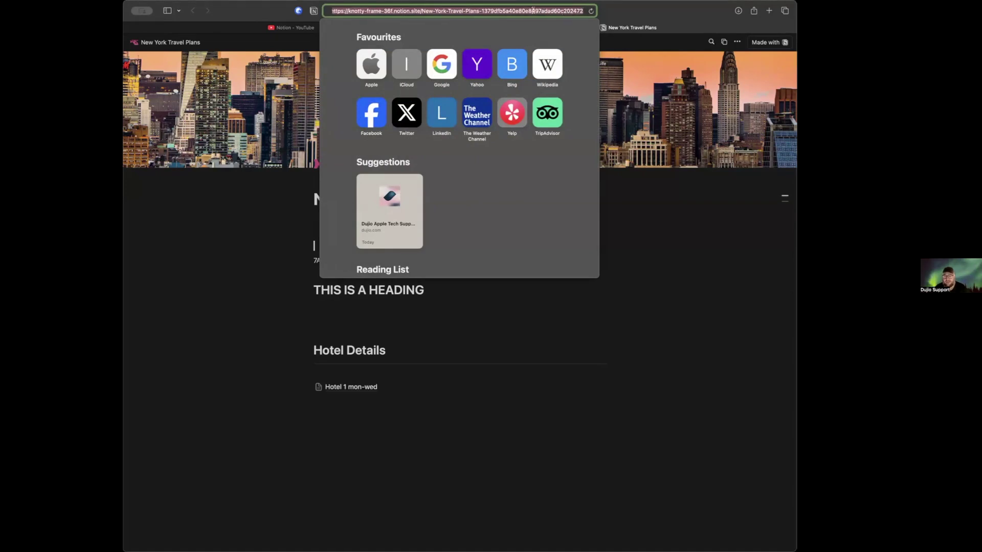
{"action": "triple_click", "coordinate": [450, 12]}
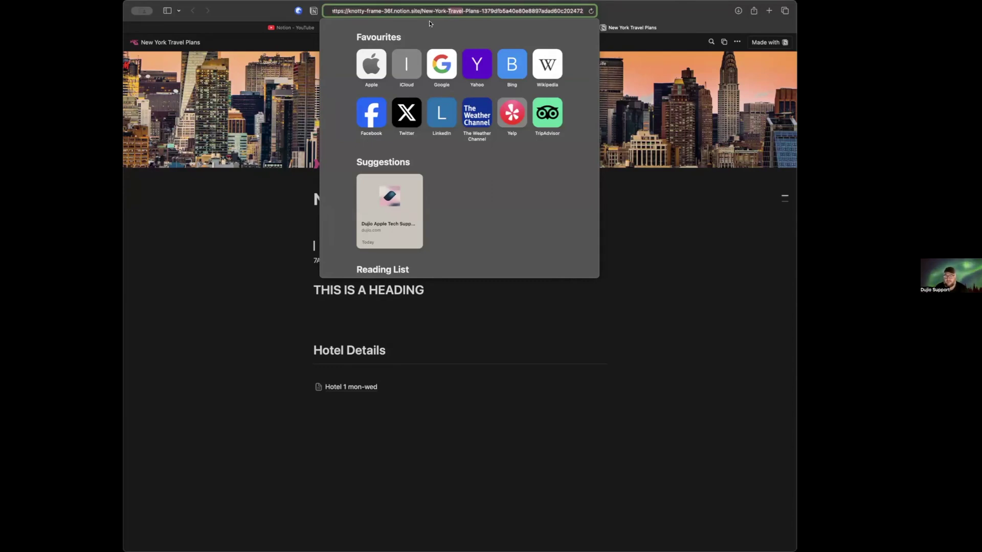
{"action": "left_click", "coordinate": [235, 209]}
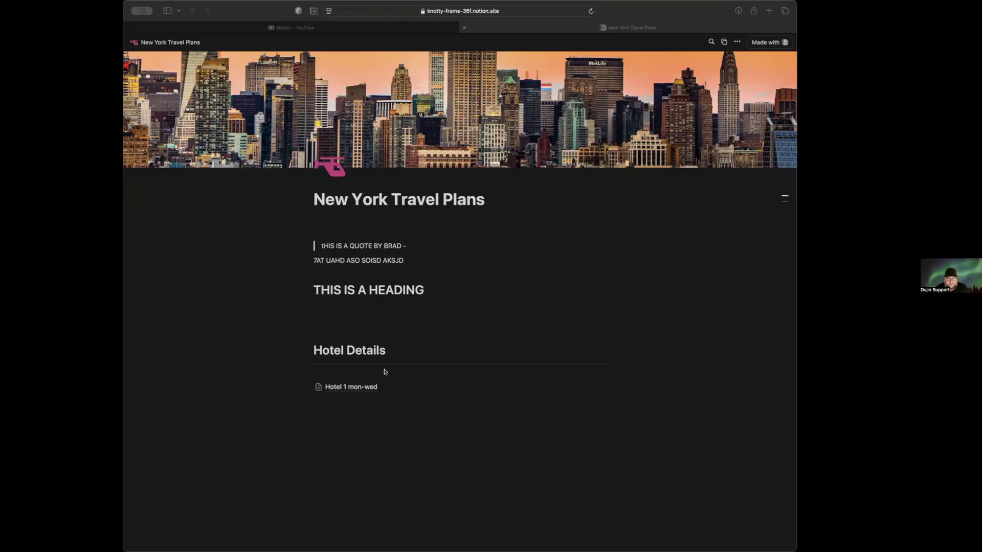
Switch to the Notion app and look over the New York Travel Plans page and its live-site banner.
{"action": "key", "text": "super+Tab"}
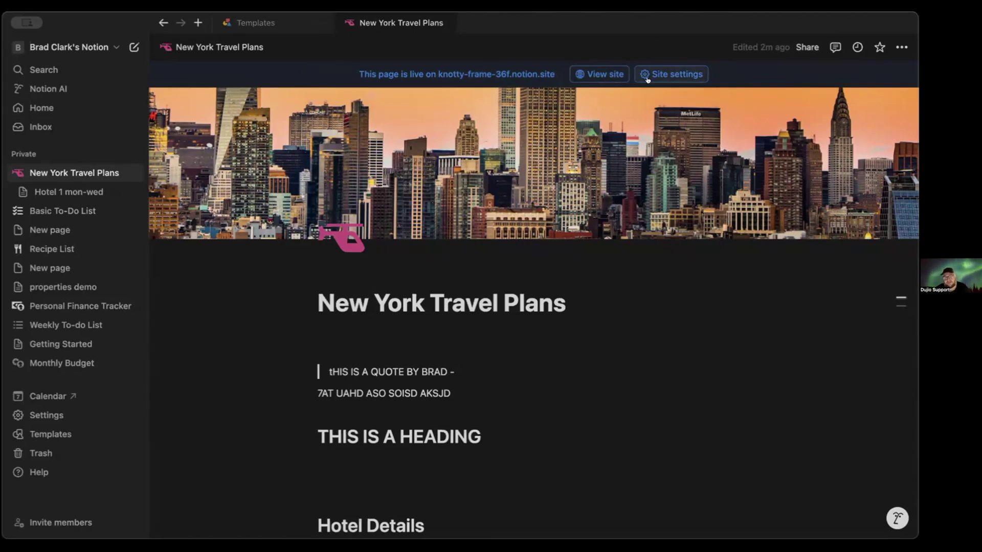
{"action": "mouse_move", "coordinate": [645, 94]}
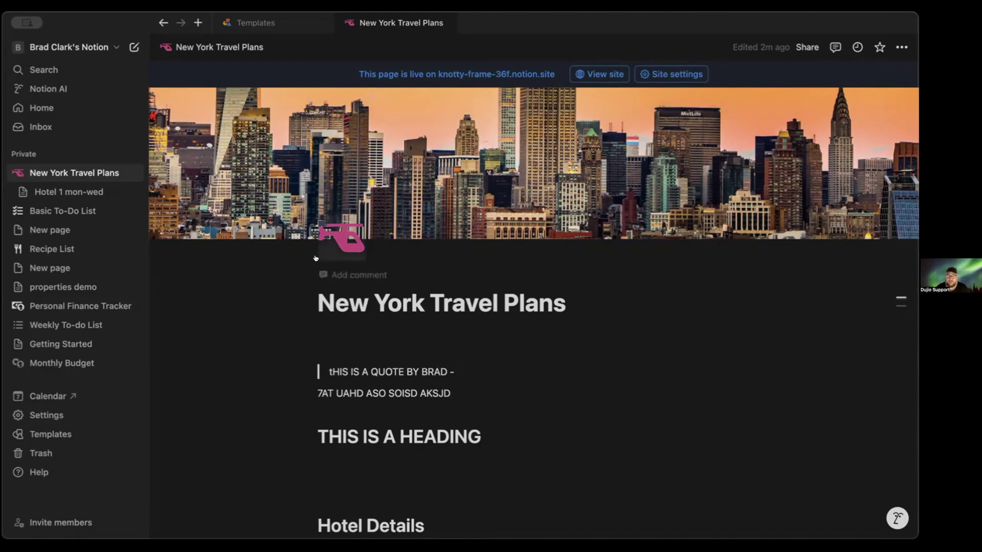
{"action": "mouse_move", "coordinate": [486, 187]}
{"action": "scroll", "coordinate": [288, 261], "scroll_direction": "down", "scroll_amount": 5}
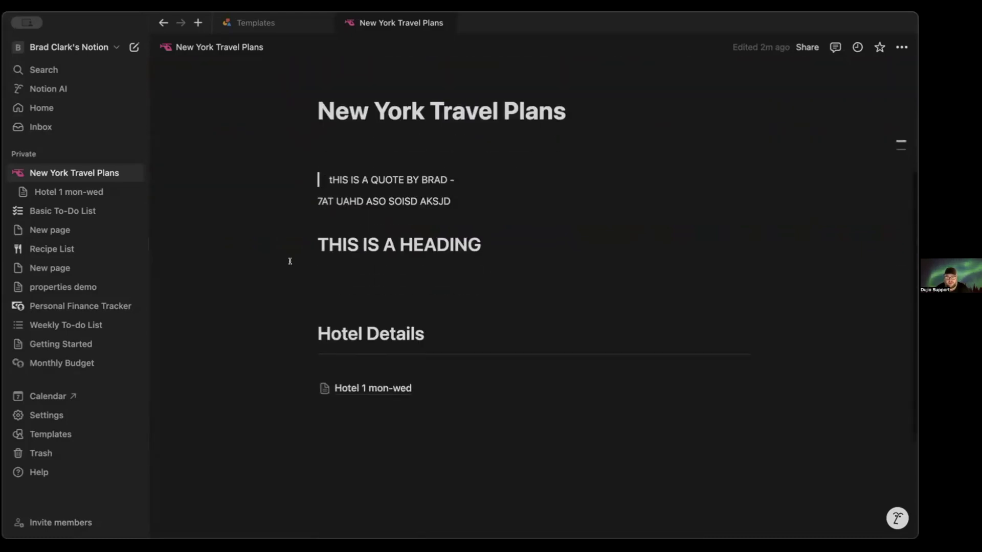
{"action": "scroll", "coordinate": [290, 260], "scroll_direction": "up", "scroll_amount": 3}
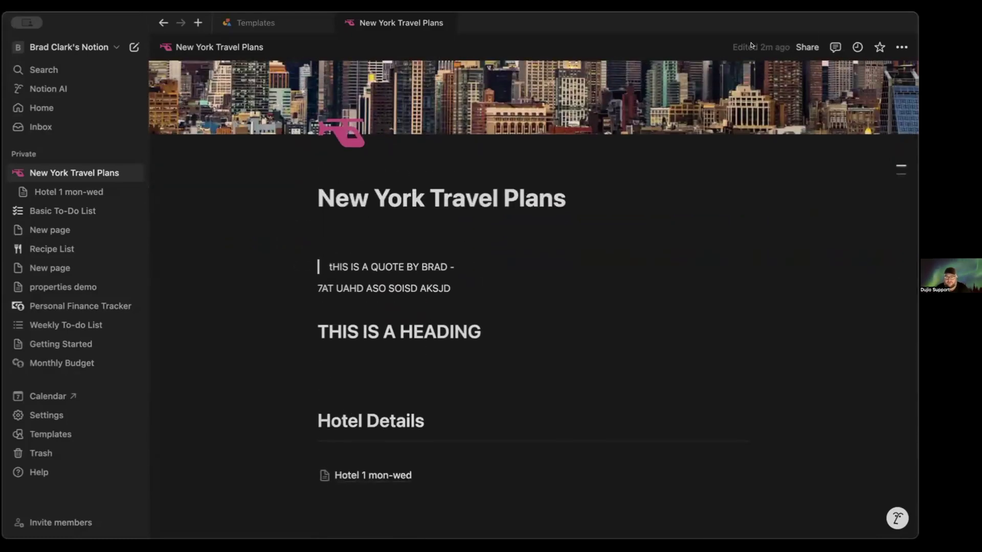
Open the comments and suggestions of the New York Travel Plans page and post the comment "This needs to be clearer".
{"action": "left_click", "coordinate": [833, 48]}
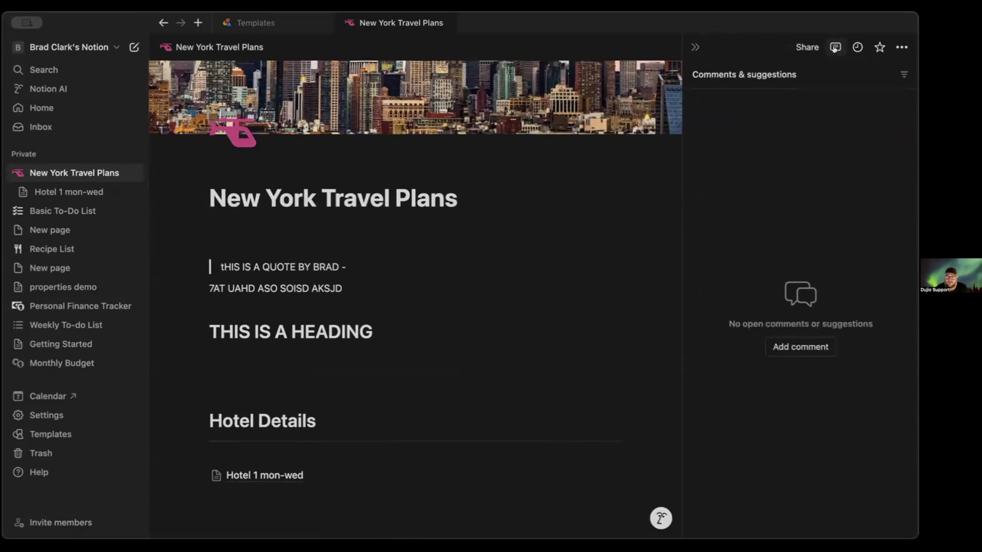
{"action": "left_click", "coordinate": [815, 346]}
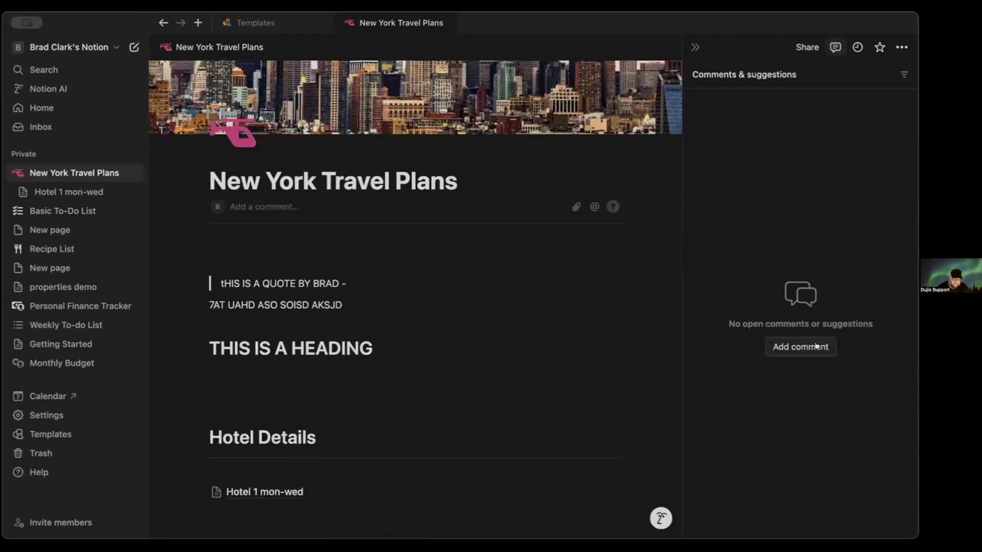
{"action": "type", "text": "This"}
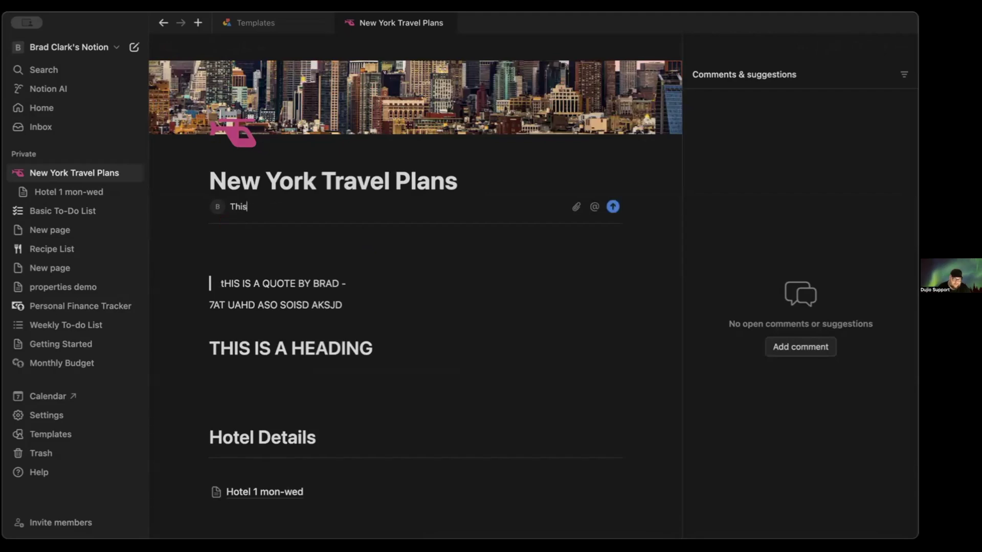
{"action": "type", "text": " needs to be clea"}
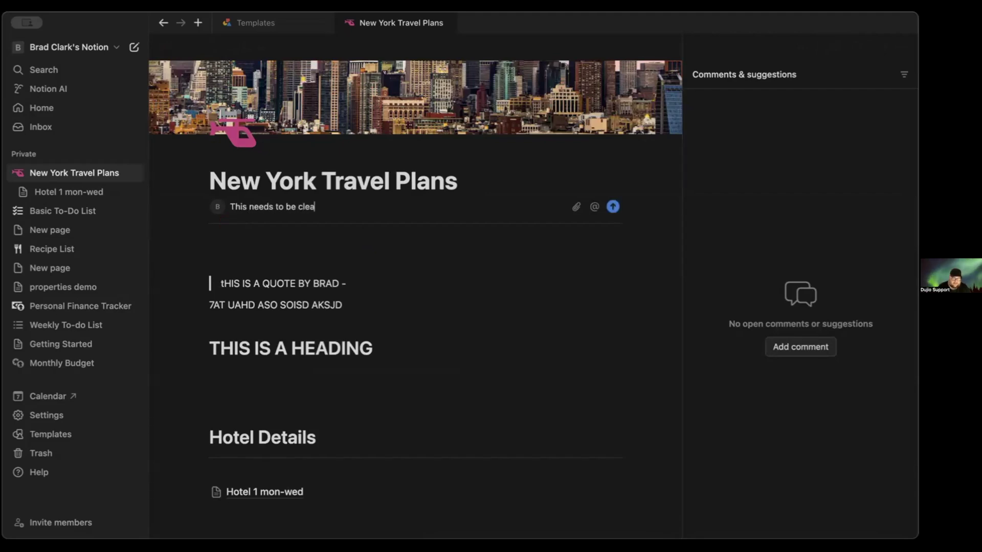
{"action": "type", "text": "rer"}
{"action": "key", "text": "Return"}
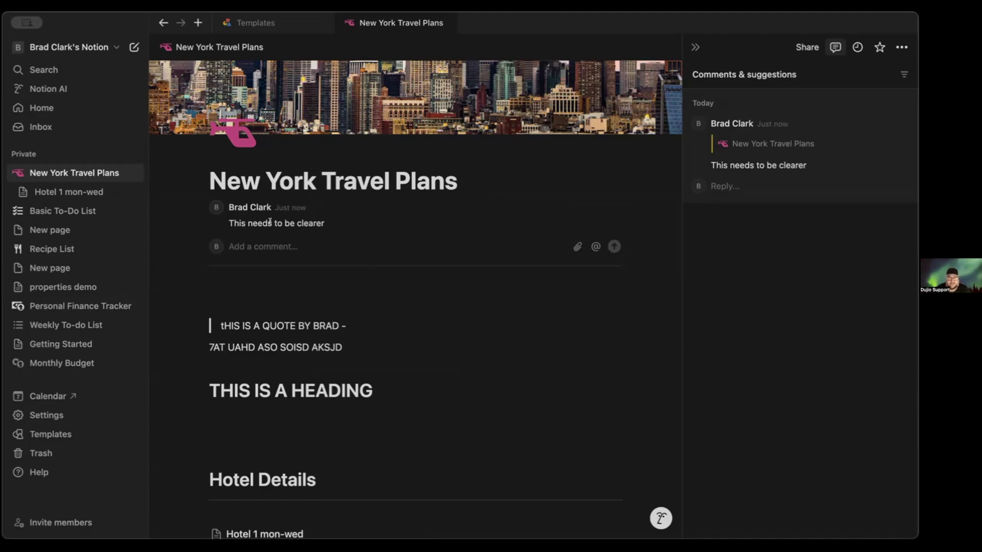
Look over the New York Travel Plans page down to Hotel Details and check the workspace account menu.
{"action": "left_click", "coordinate": [255, 22]}
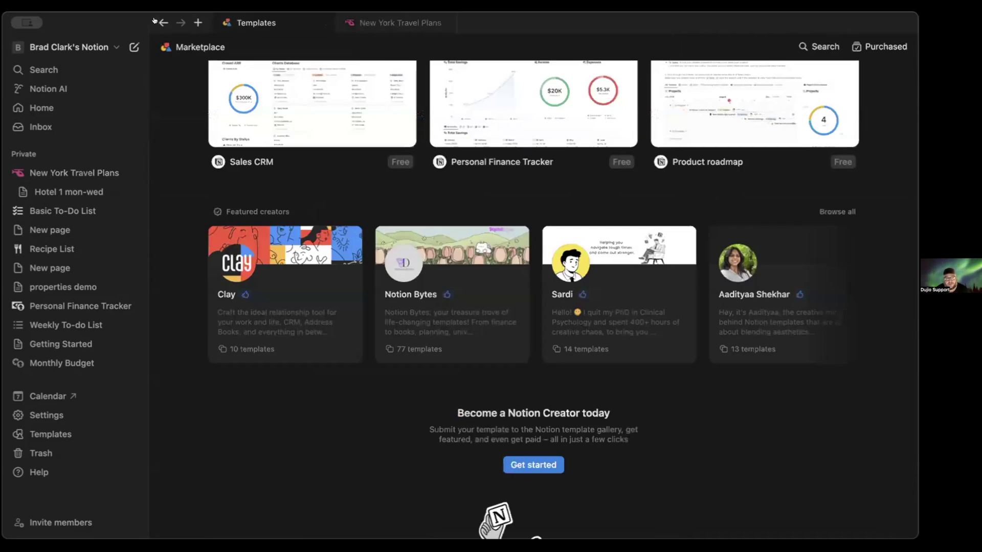
{"action": "left_click", "coordinate": [75, 172]}
{"action": "scroll", "coordinate": [358, 394], "scroll_direction": "down", "scroll_amount": 5}
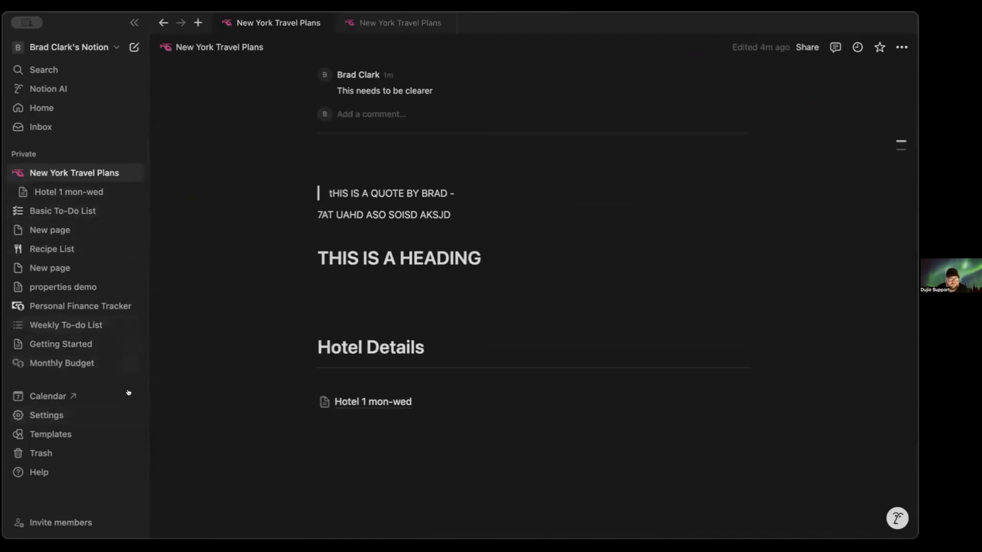
{"action": "scroll", "coordinate": [162, 435], "scroll_direction": "down", "scroll_amount": 4}
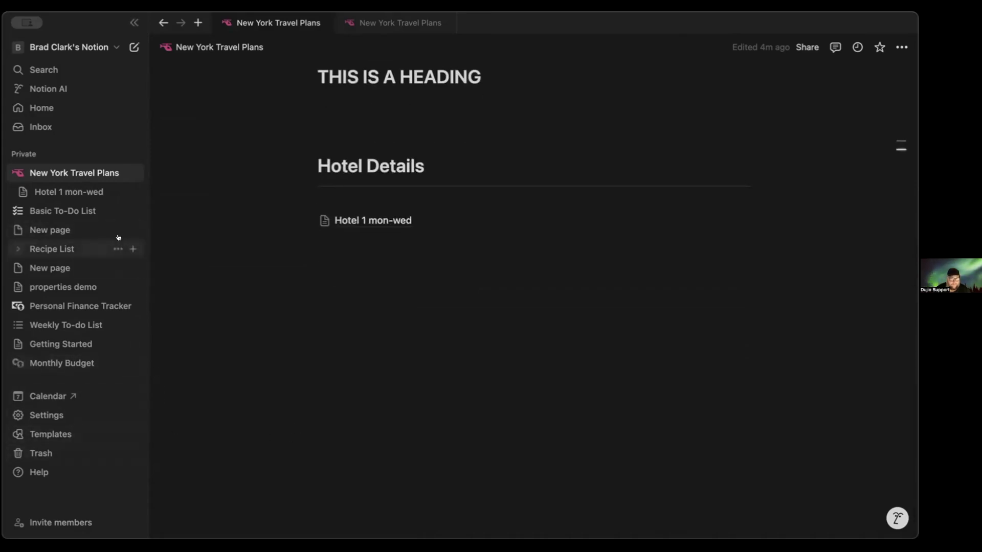
{"action": "left_click", "coordinate": [92, 45]}
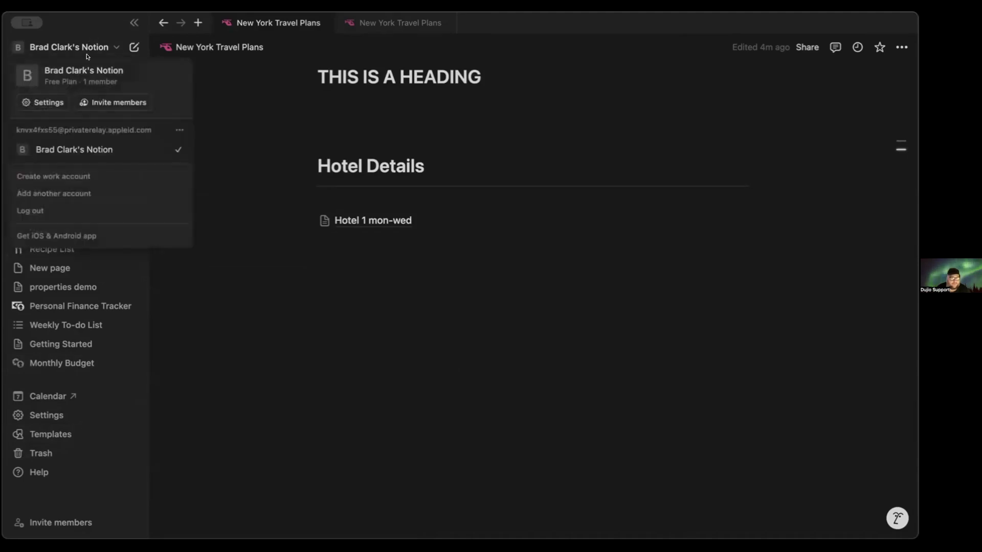
{"action": "left_click", "coordinate": [250, 134]}
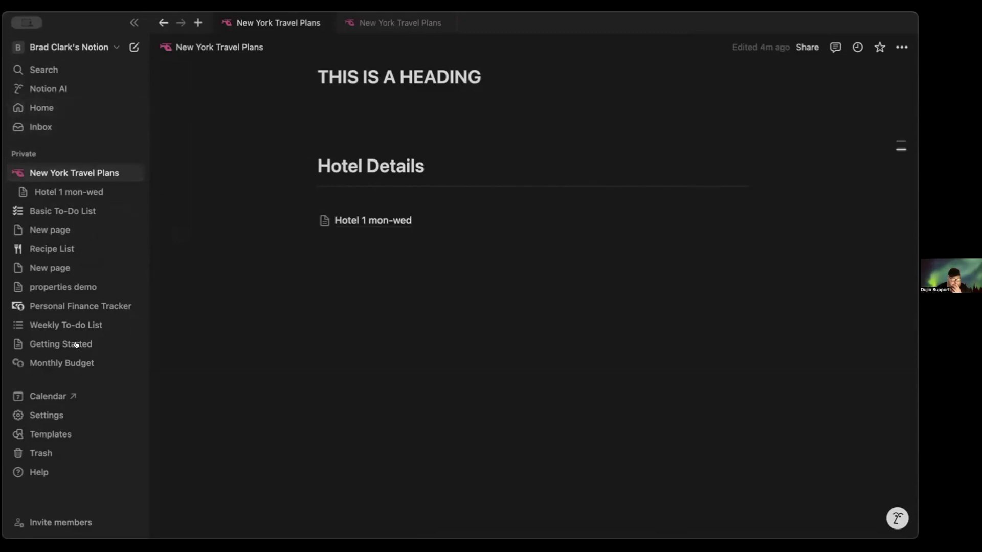
Add the free Easlo's Student Dashboard template from the template marketplace, without sharing the e-mail address with its creator.
{"action": "left_click", "coordinate": [65, 433]}
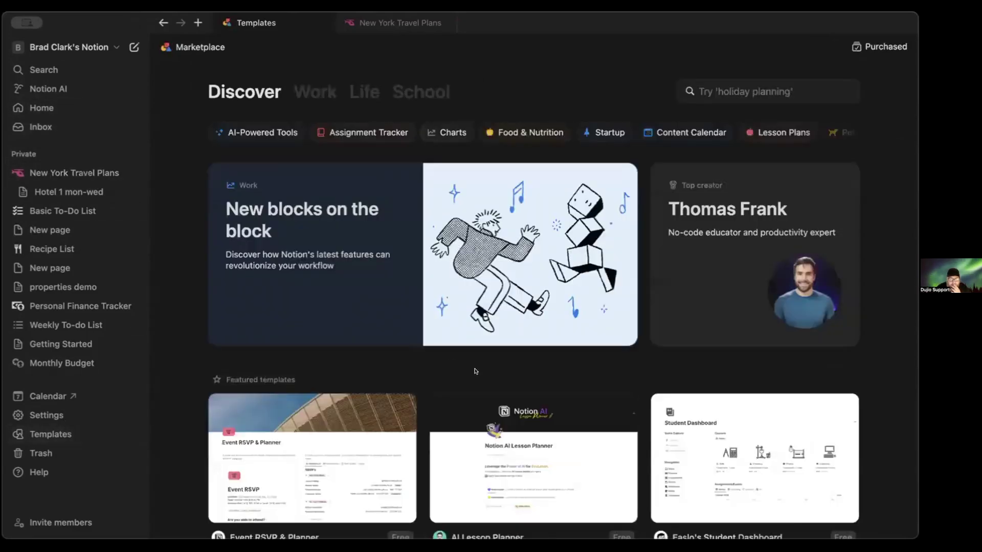
{"action": "scroll", "coordinate": [460, 368], "scroll_direction": "down", "scroll_amount": 5}
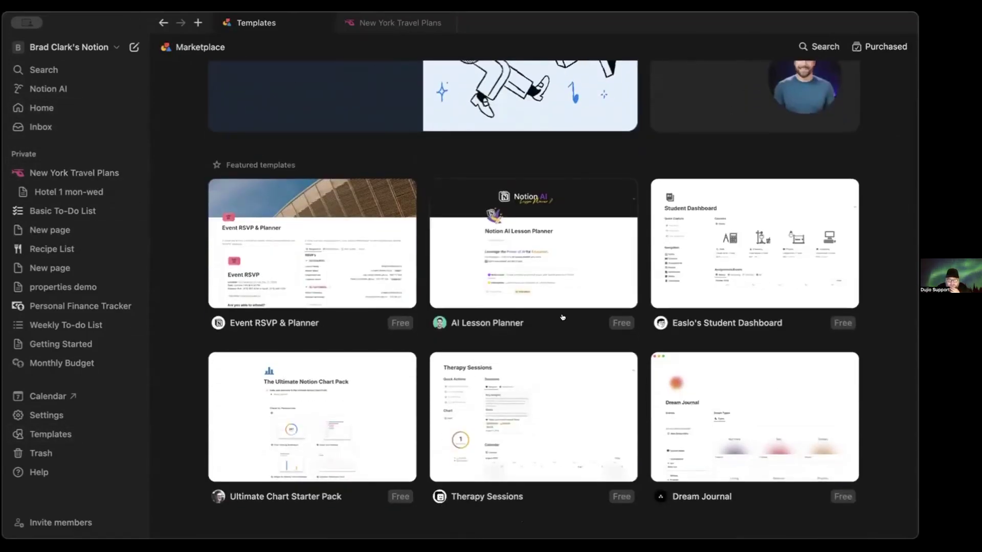
{"action": "left_click", "coordinate": [714, 265]}
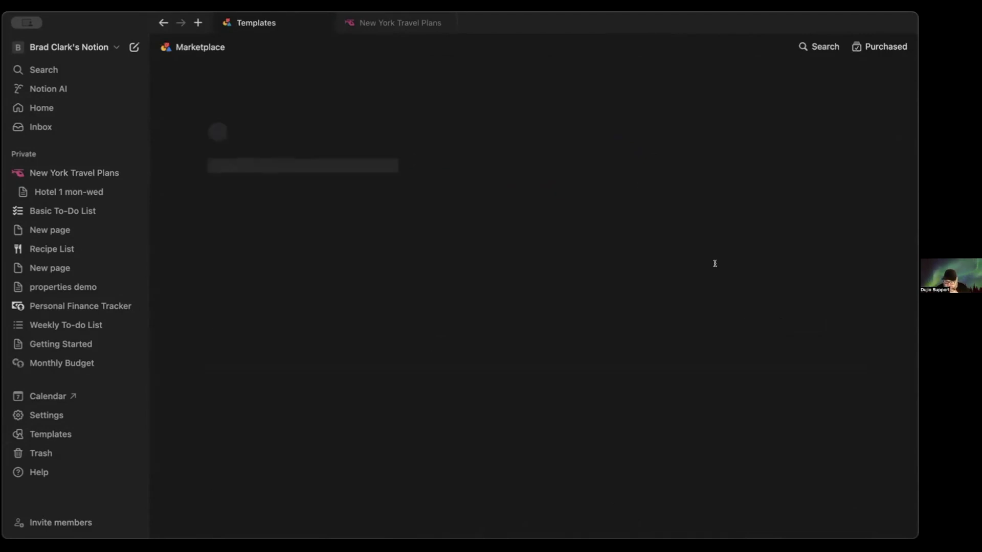
{"action": "left_click", "coordinate": [263, 225]}
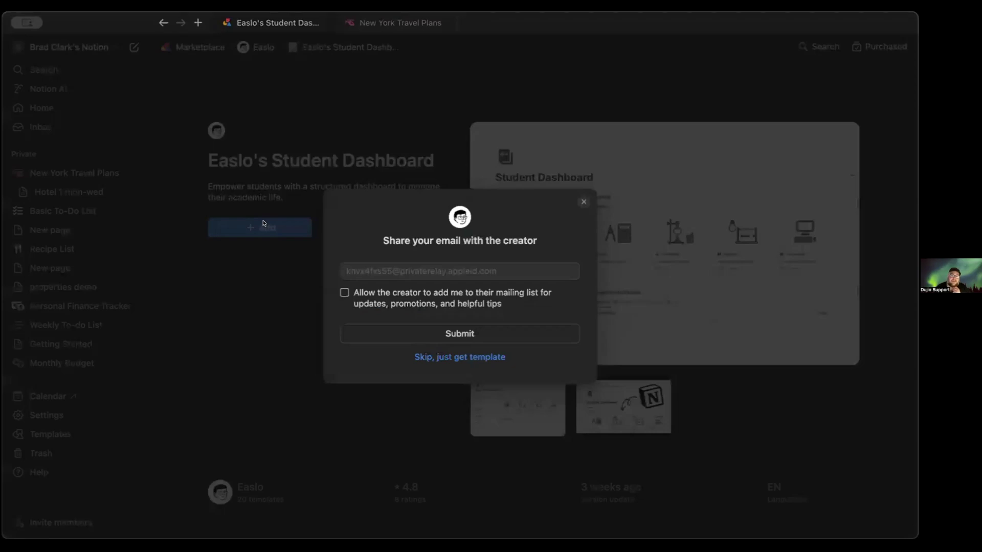
{"action": "left_click", "coordinate": [451, 356]}
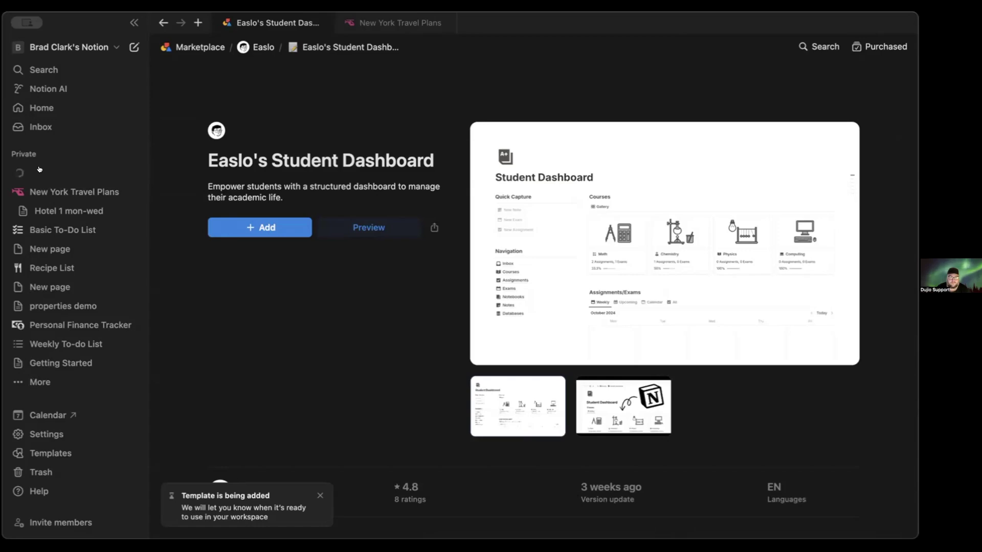
Open the new Student Dashboard page, its Chemistry course and that course's Chemical Bonding note, and read through them.
{"action": "left_click", "coordinate": [65, 172]}
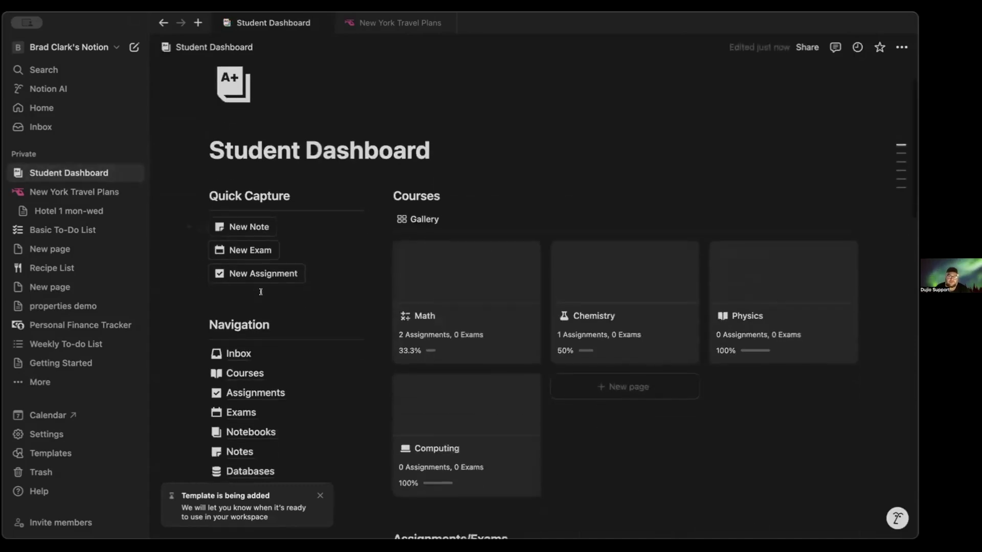
{"action": "scroll", "coordinate": [618, 225], "scroll_direction": "down", "scroll_amount": 3}
{"action": "left_click", "coordinate": [619, 237]}
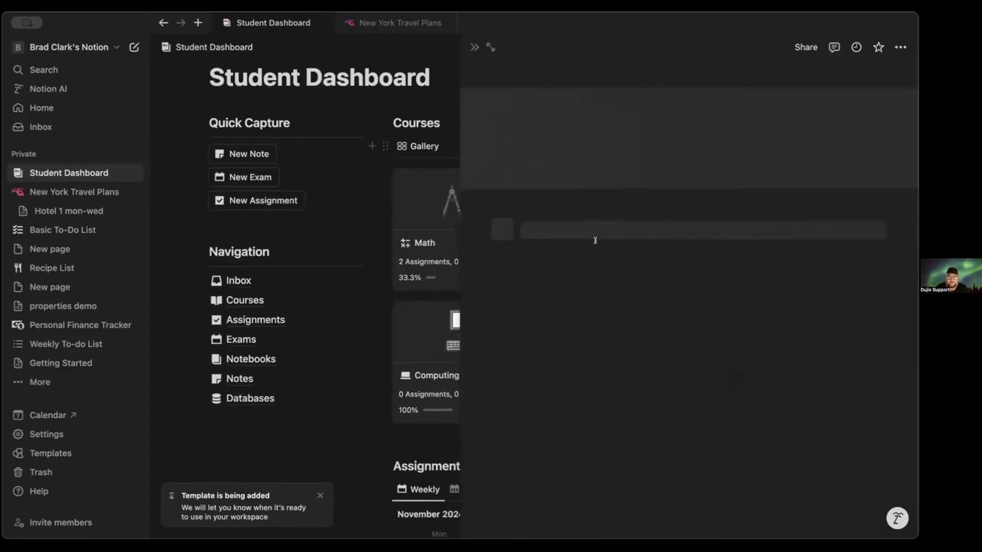
{"action": "scroll", "coordinate": [585, 400], "scroll_direction": "down", "scroll_amount": 10}
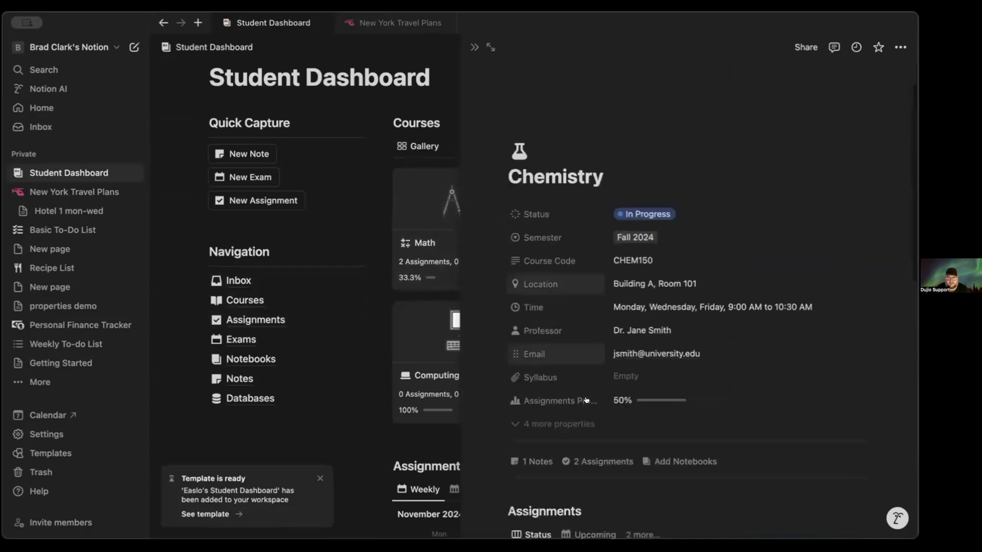
{"action": "scroll", "coordinate": [586, 400], "scroll_direction": "down", "scroll_amount": 2}
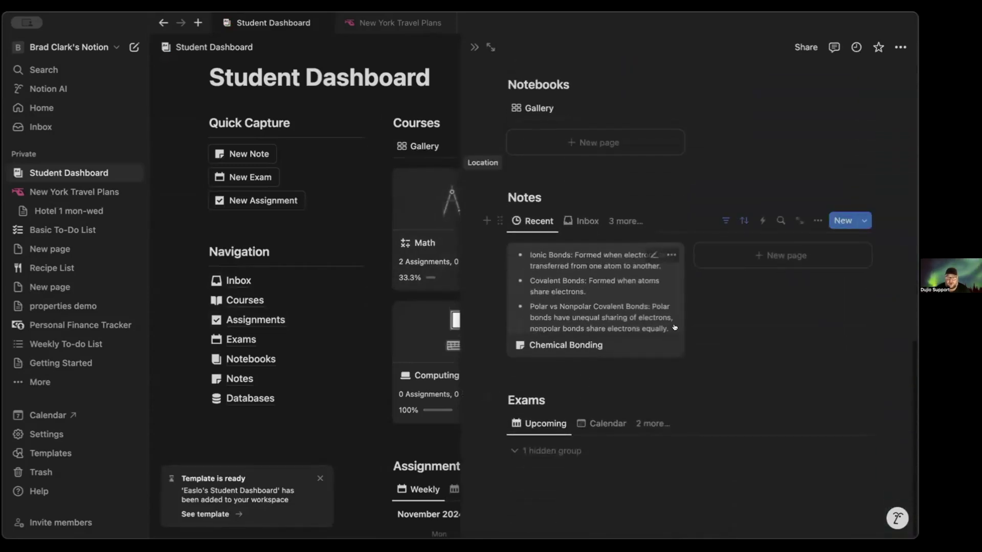
{"action": "left_click", "coordinate": [541, 265]}
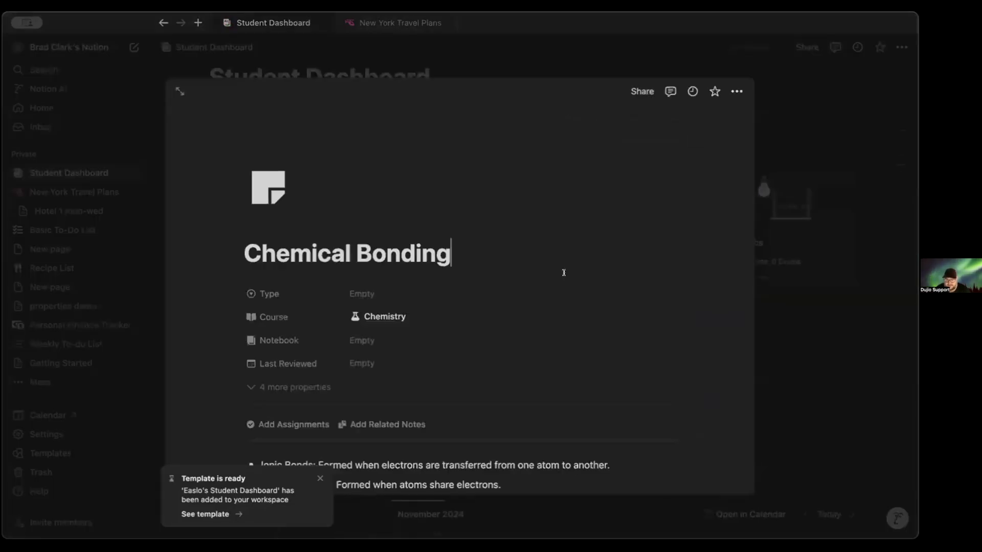
{"action": "scroll", "coordinate": [450, 358], "scroll_direction": "down", "scroll_amount": 5}
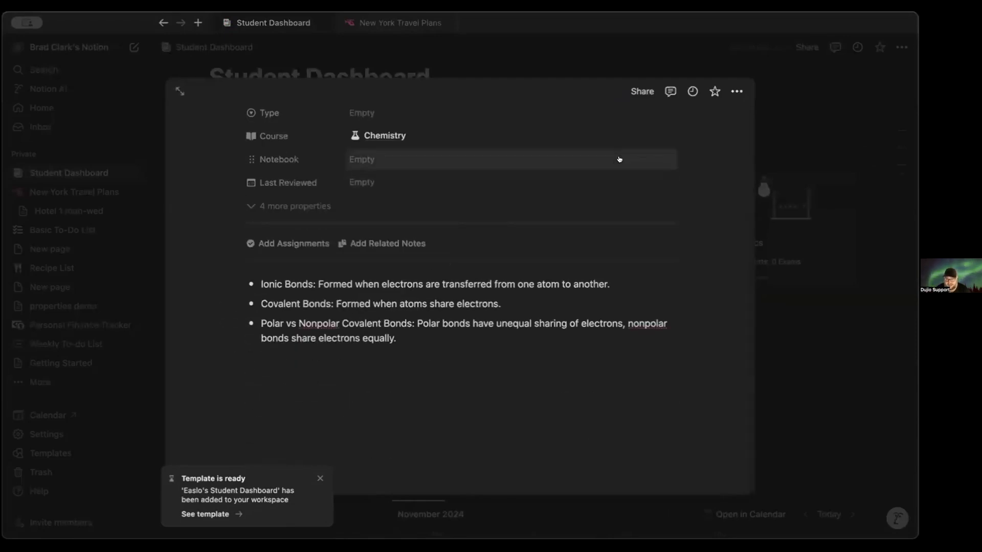
Close the Chemical Bonding note, look over the Student Dashboard's sections and dismiss the template notification.
{"action": "left_click", "coordinate": [449, 55]}
{"action": "scroll", "coordinate": [320, 283], "scroll_direction": "down", "scroll_amount": 10}
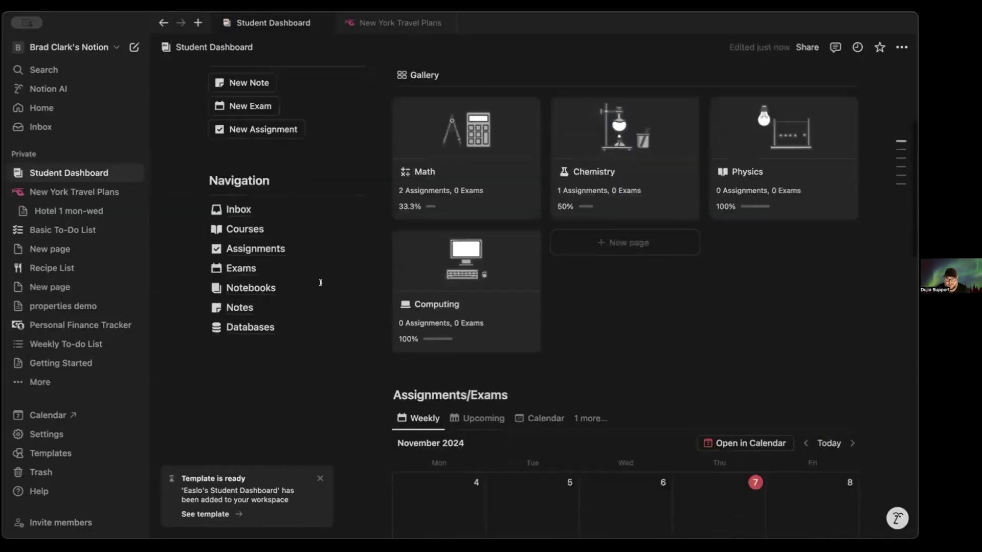
{"action": "scroll", "coordinate": [321, 282], "scroll_direction": "up", "scroll_amount": 9}
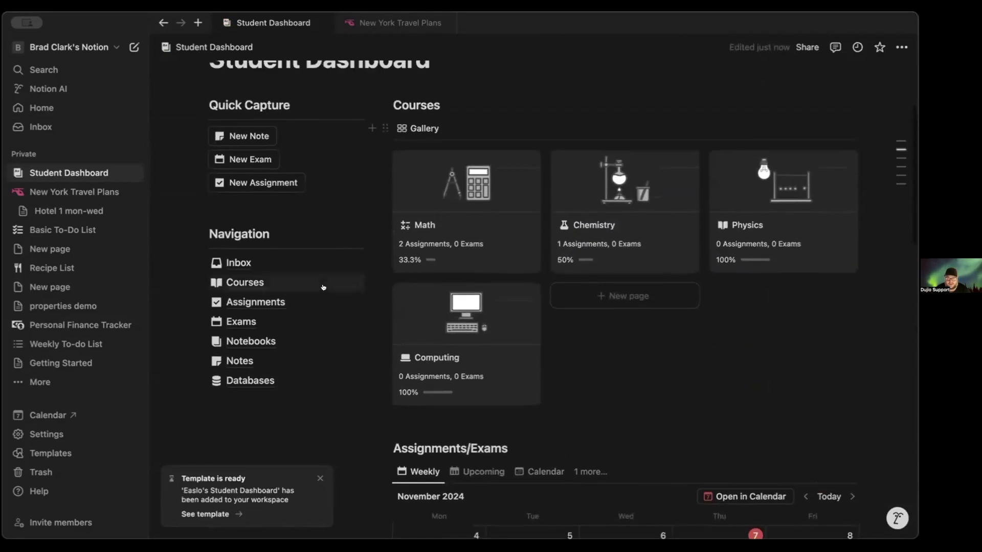
{"action": "left_click", "coordinate": [320, 478]}
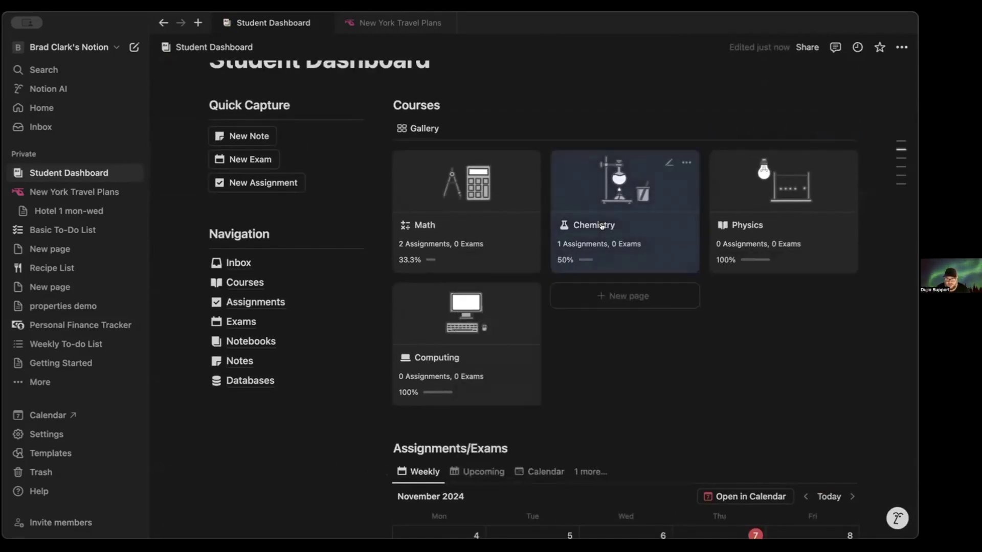
Open the Chemistry course with the Notion AI assistant and look through its suggested actions and the course's contents.
{"action": "left_click", "coordinate": [620, 238]}
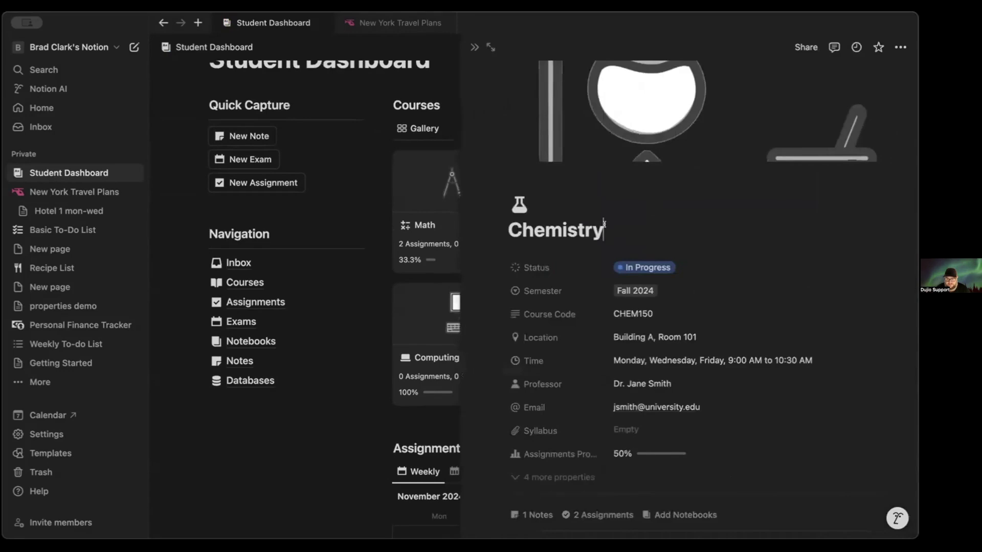
{"action": "left_click", "coordinate": [896, 519]}
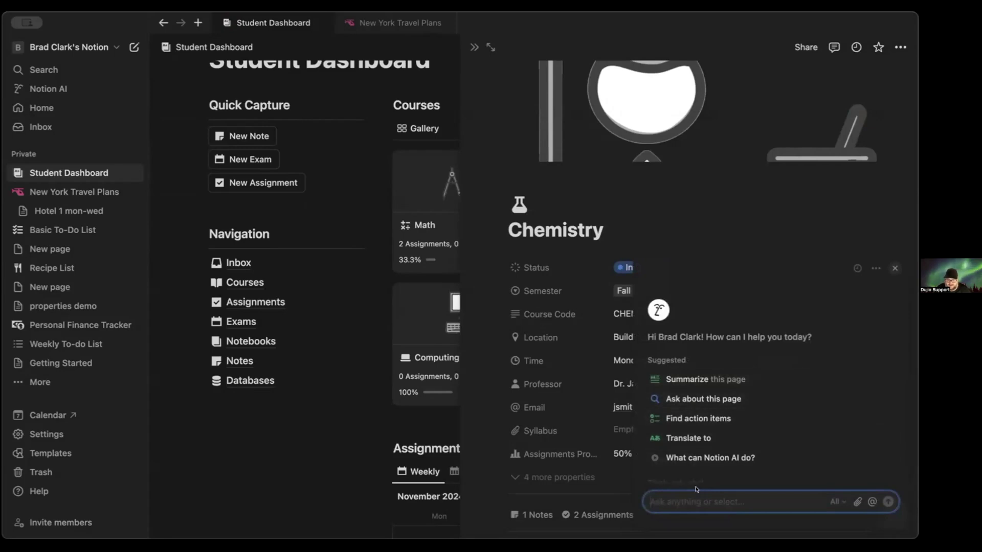
{"action": "left_click", "coordinate": [539, 408]}
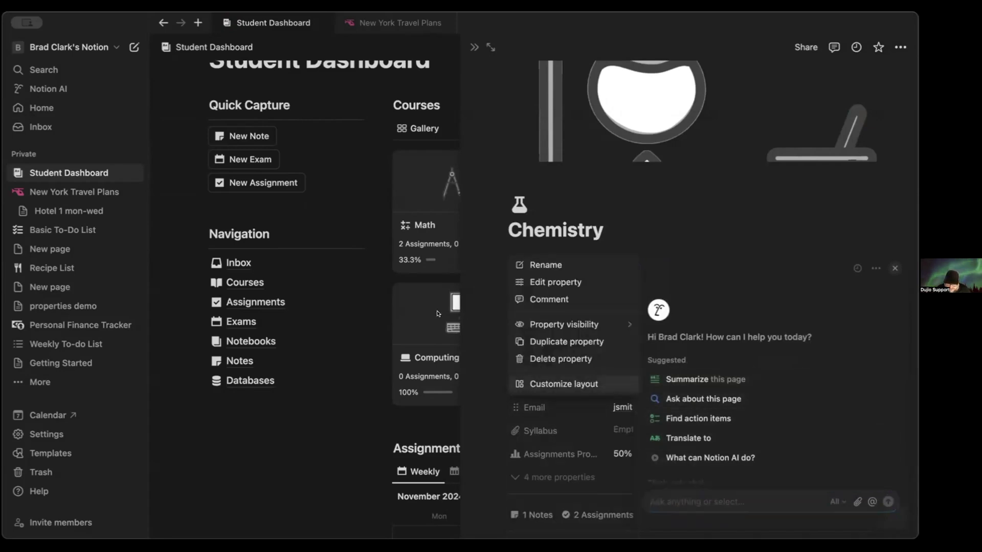
{"action": "left_click", "coordinate": [657, 282]}
{"action": "scroll", "coordinate": [657, 283], "scroll_direction": "down", "scroll_amount": 3}
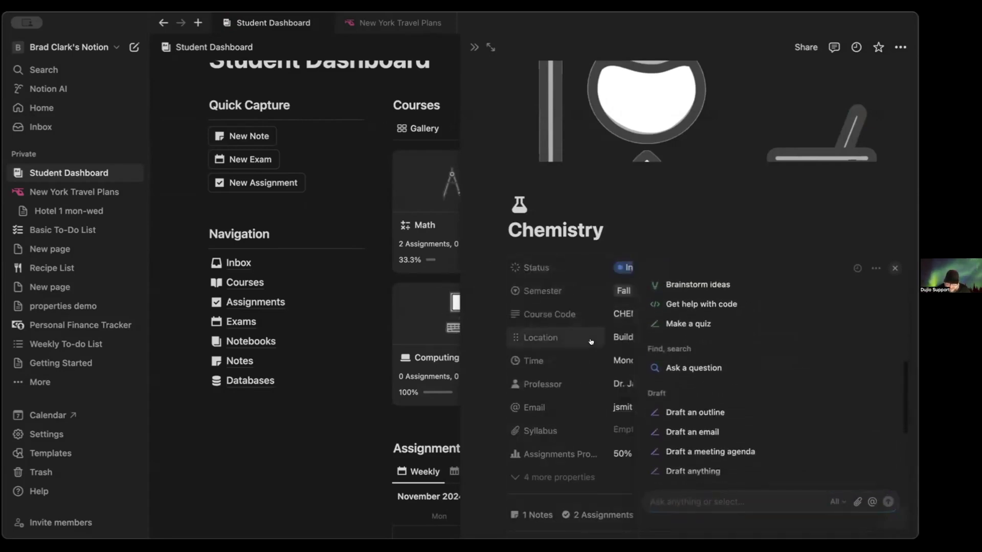
{"action": "scroll", "coordinate": [589, 335], "scroll_direction": "down", "scroll_amount": 6}
{"action": "scroll", "coordinate": [590, 341], "scroll_direction": "down", "scroll_amount": 6}
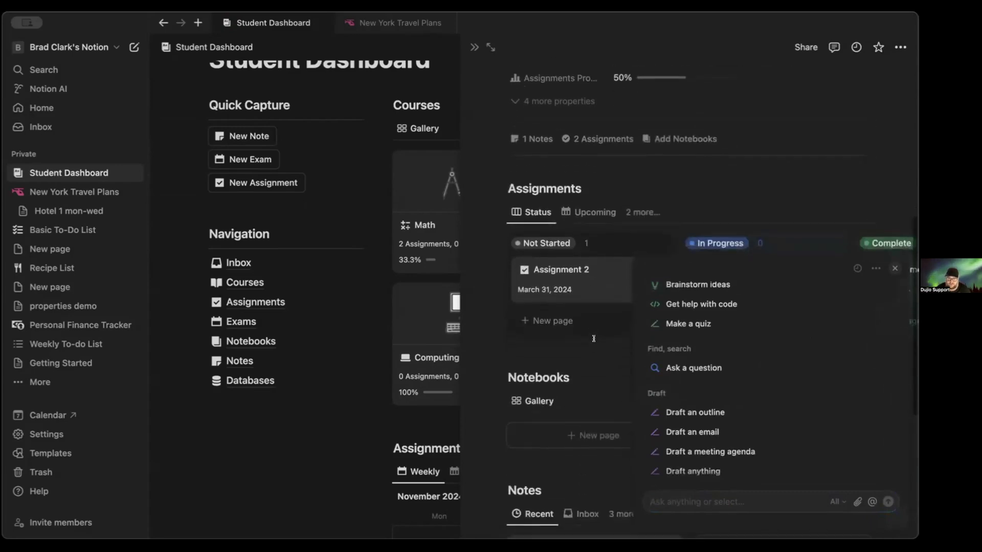
{"action": "scroll", "coordinate": [591, 342], "scroll_direction": "up", "scroll_amount": 15}
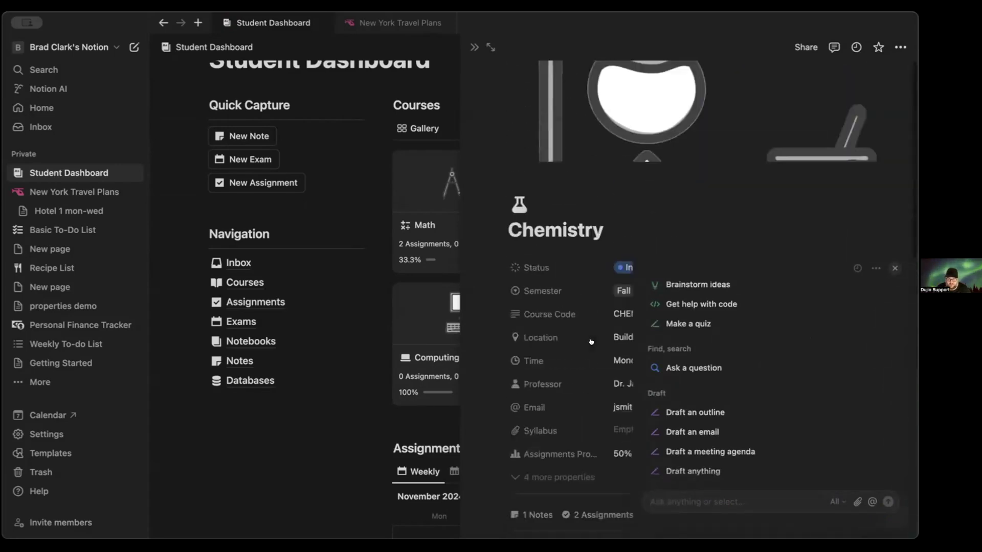
Close the Chemistry course and ask Notion AI "can you show me data on ionic bonds".
{"action": "left_click", "coordinate": [725, 498]}
{"action": "key", "text": "Escape"}
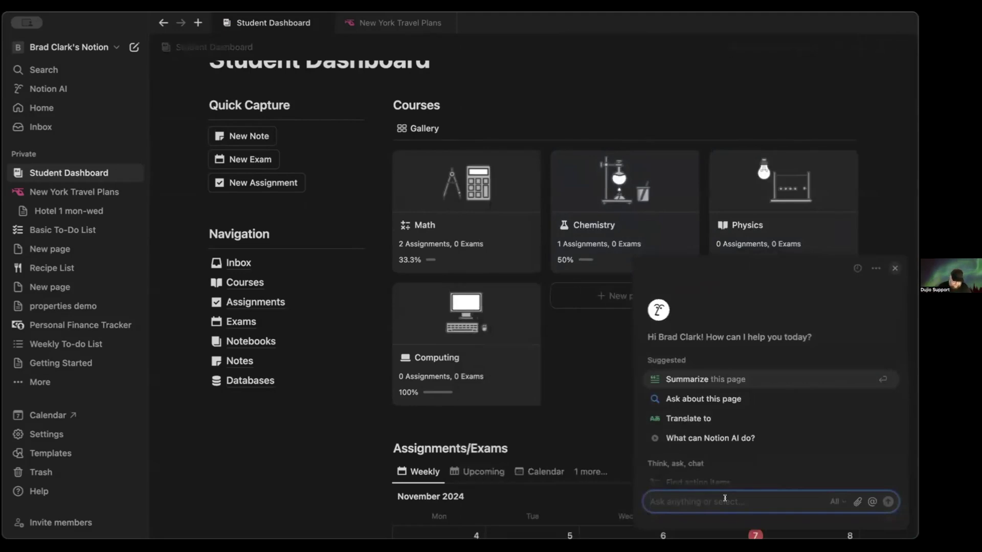
{"action": "type", "text": "can you sh"}
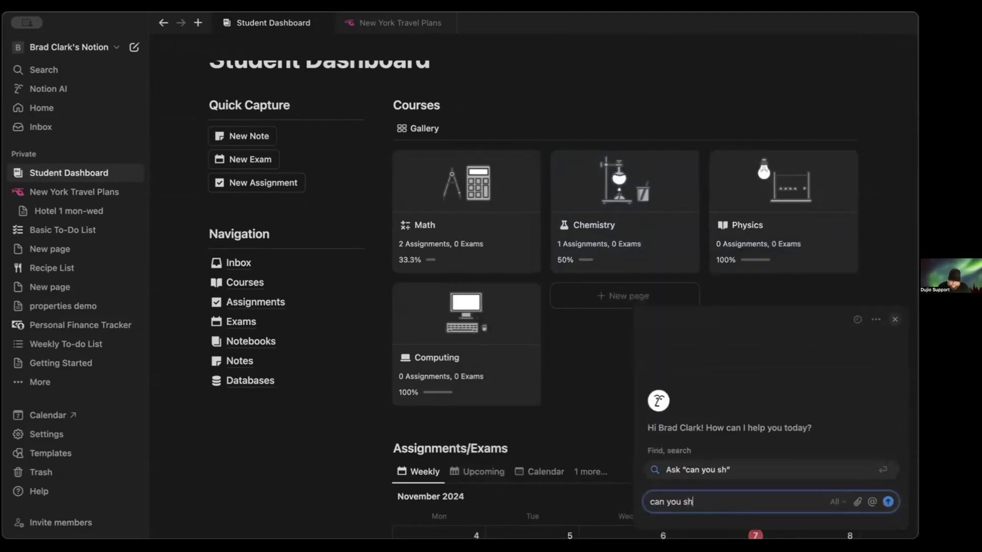
{"action": "type", "text": "ow me data on ionic bonds"}
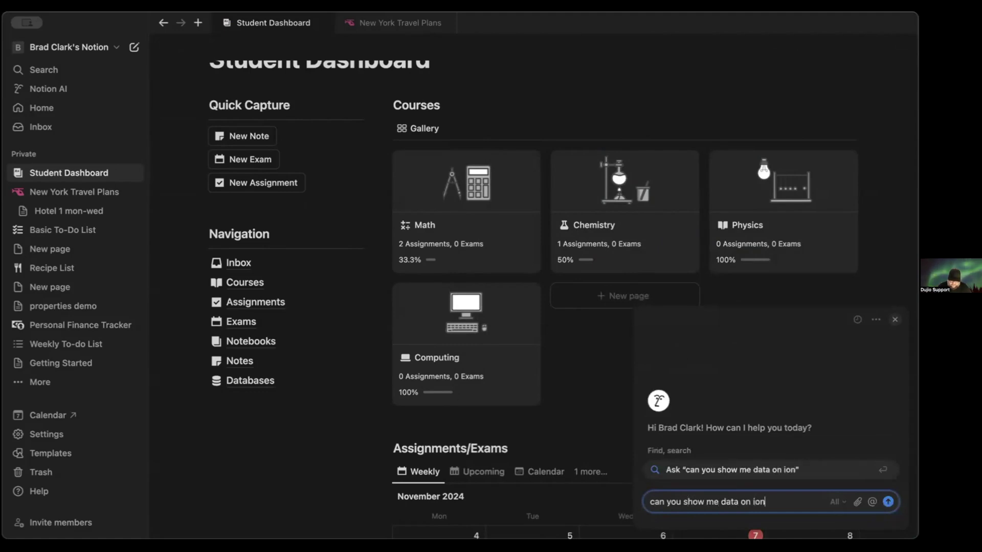
{"action": "key", "text": "Return"}
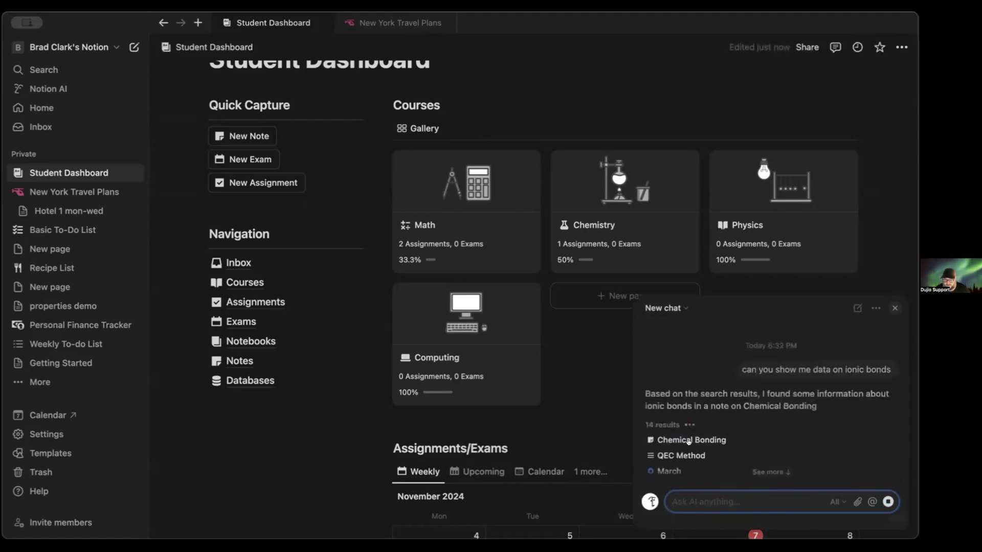
Open the Chemical Bonding note from the AI answer's results, compare it with the answer and return to the chat input.
{"action": "mouse_move", "coordinate": [696, 438]}
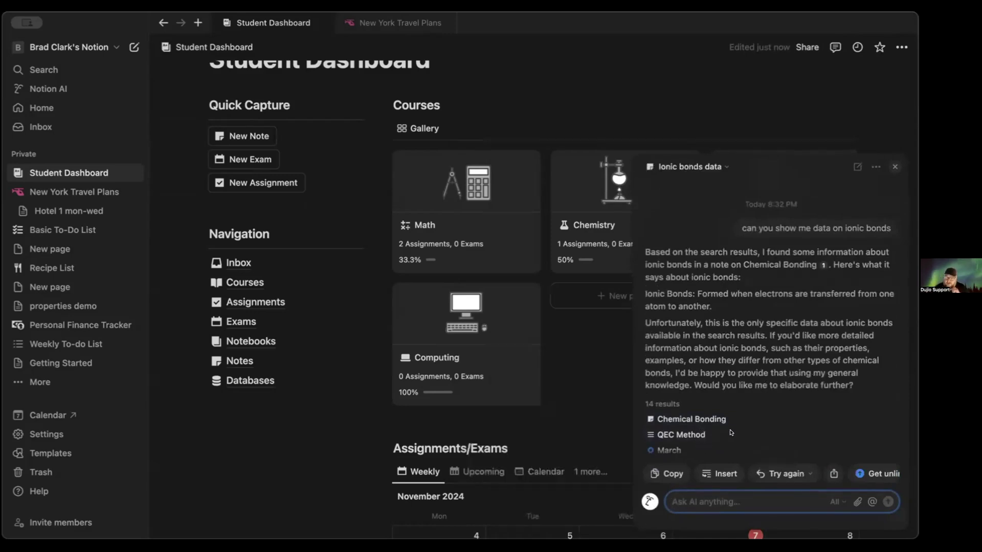
{"action": "mouse_move", "coordinate": [695, 417]}
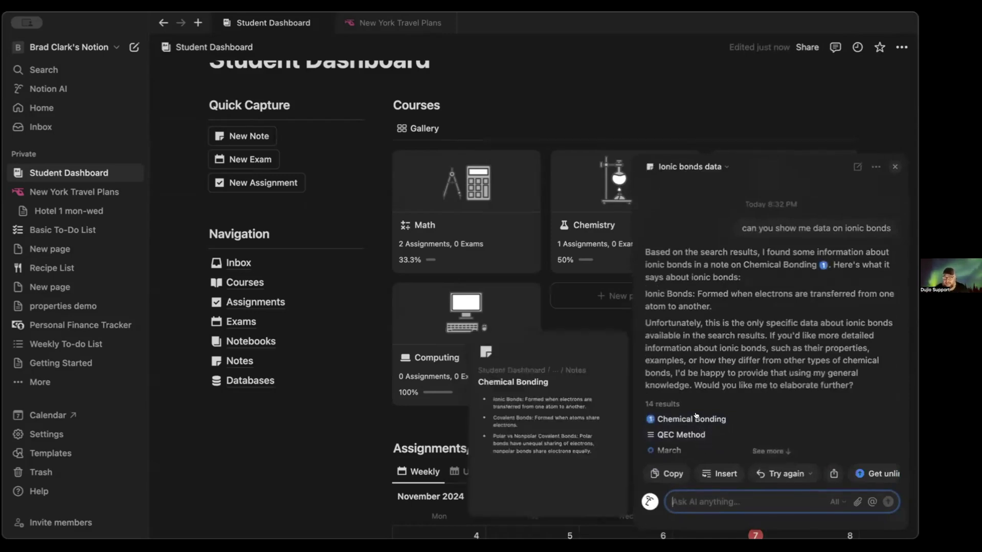
{"action": "left_click", "coordinate": [668, 420]}
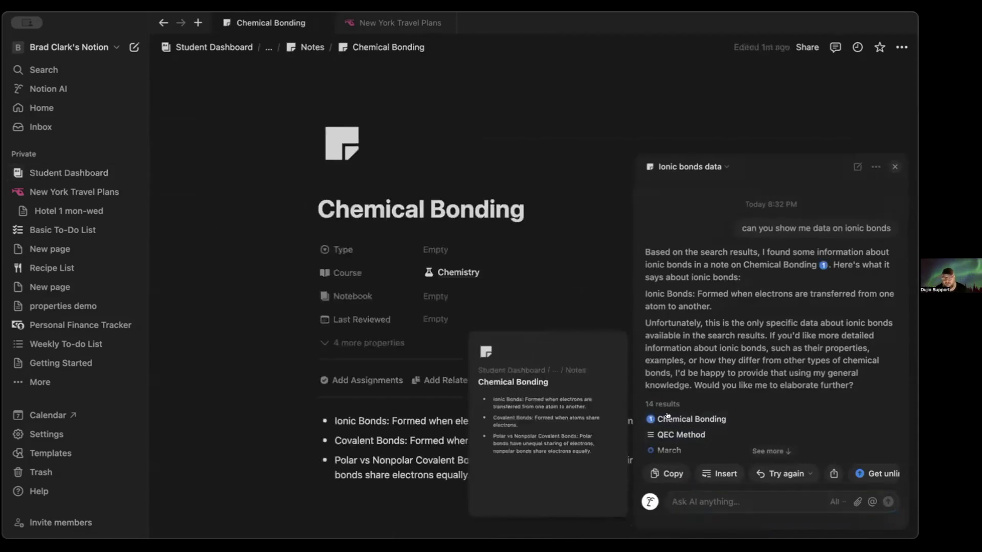
{"action": "mouse_move", "coordinate": [345, 180]}
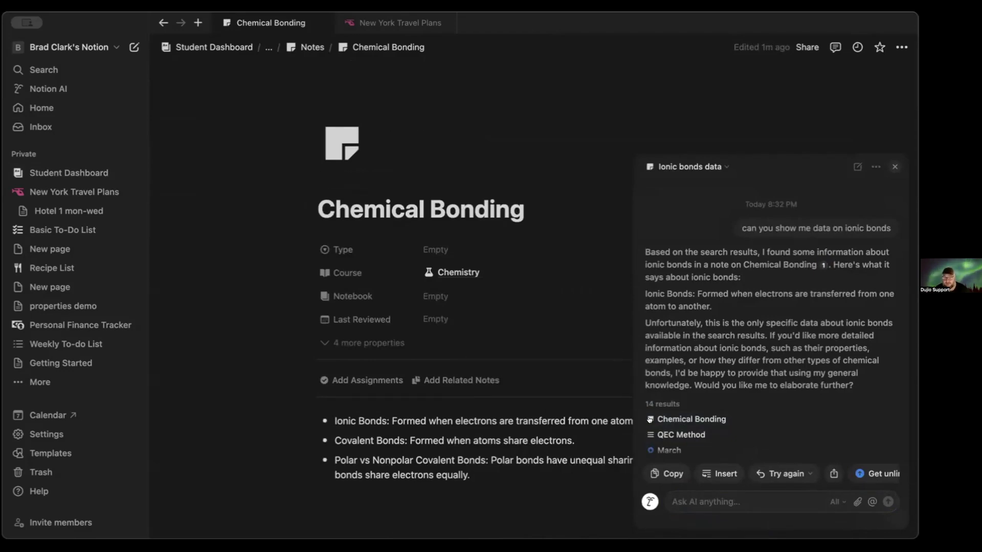
{"action": "mouse_move", "coordinate": [649, 419]}
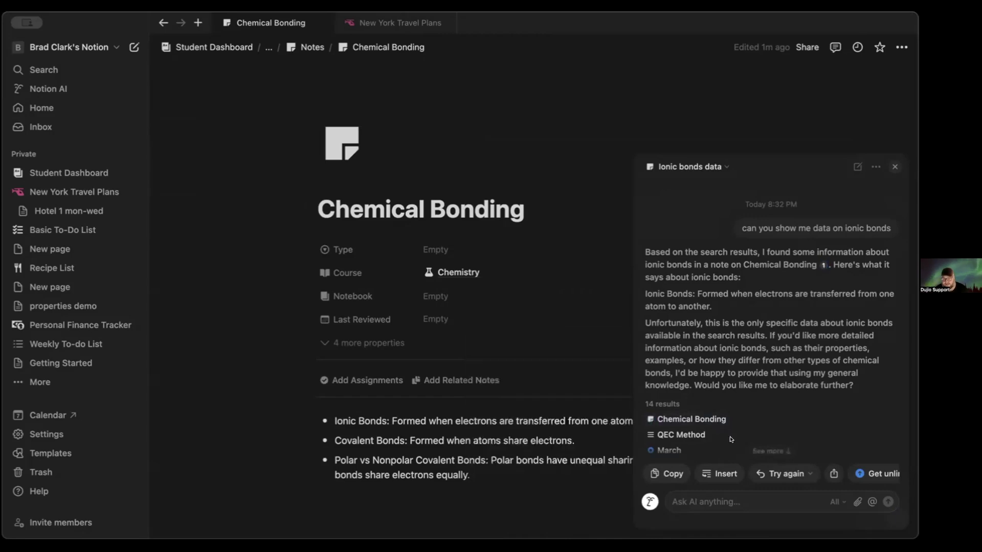
{"action": "left_click", "coordinate": [710, 499]}
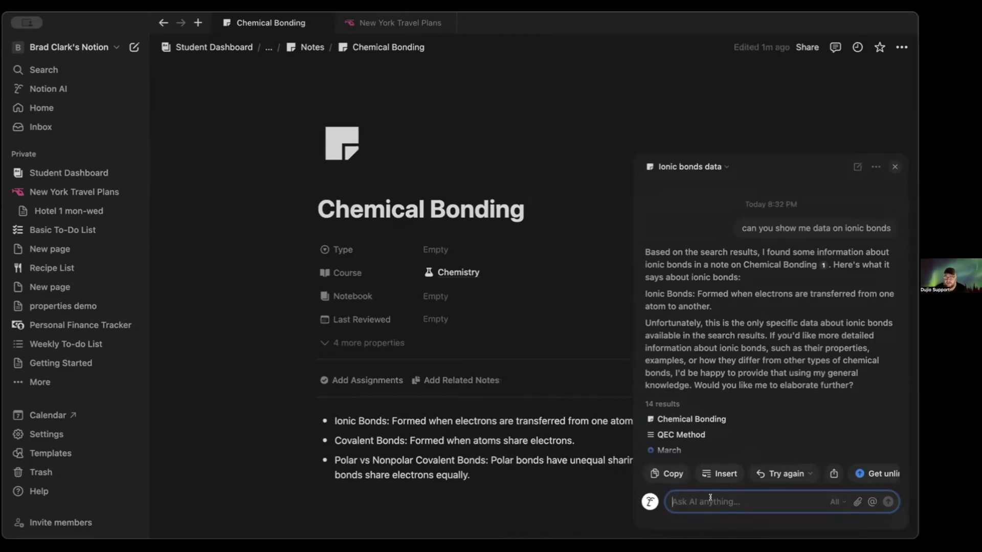
Ask Notion AI in the open chat to "write a short paragraph about why ionic bonds are important".
{"action": "scroll", "coordinate": [517, 478], "scroll_direction": "down", "scroll_amount": 3}
{"action": "left_click", "coordinate": [486, 384]}
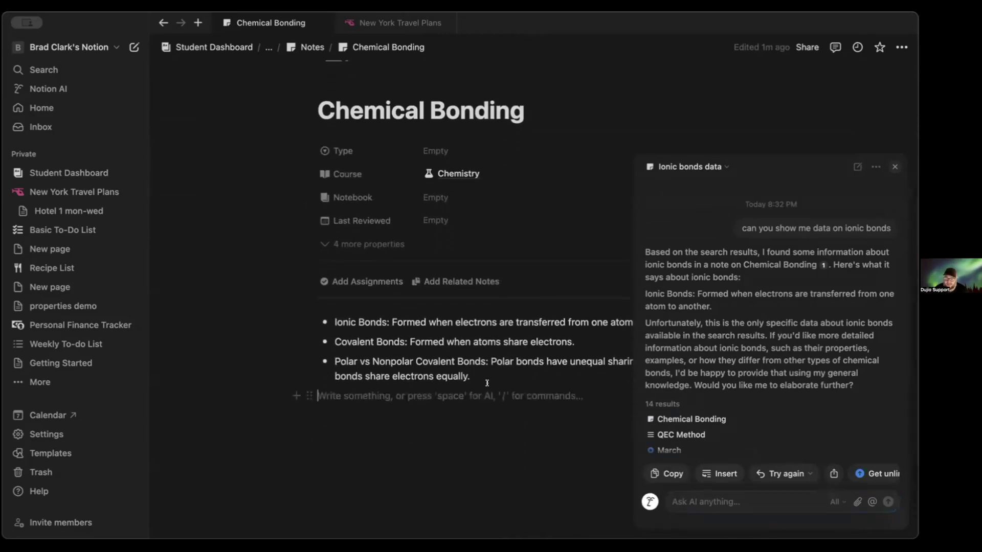
{"action": "left_click", "coordinate": [735, 506]}
{"action": "type", "text": "write a short paragraph about why ionic bonds are important"}
{"action": "key", "text": "Return"}
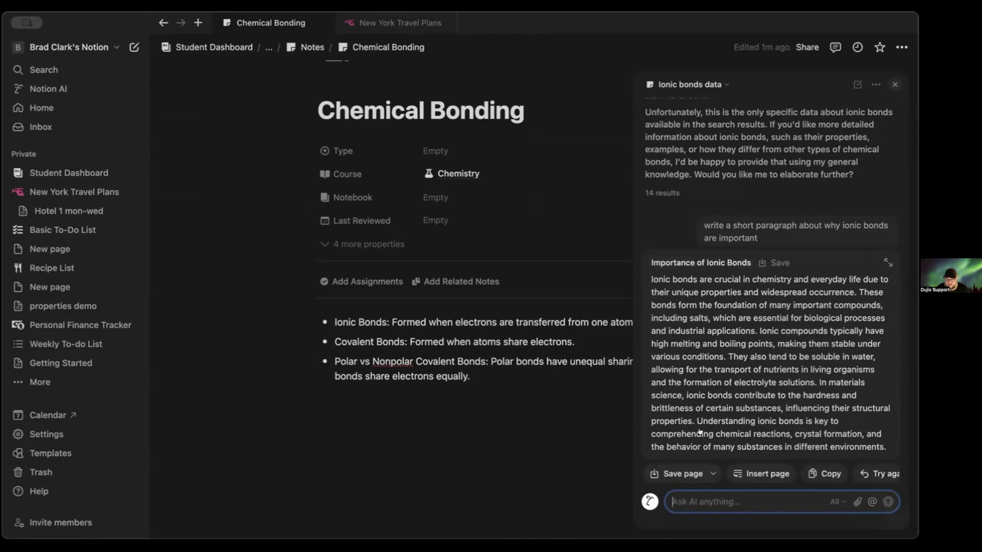
Insert the AI-written paragraph as a page in the Chemical Bonding note, view that page and return to the note.
{"action": "left_click", "coordinate": [744, 472]}
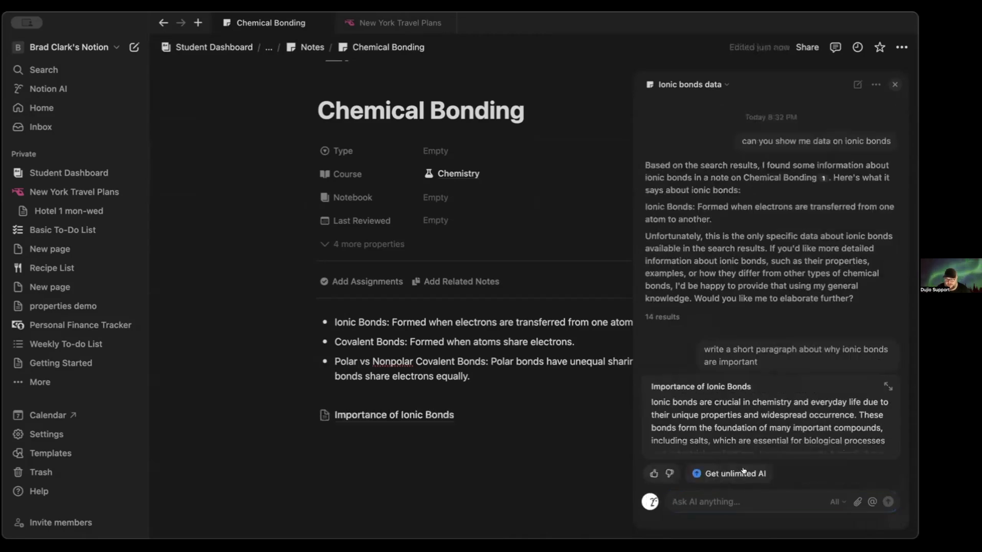
{"action": "left_click", "coordinate": [429, 415]}
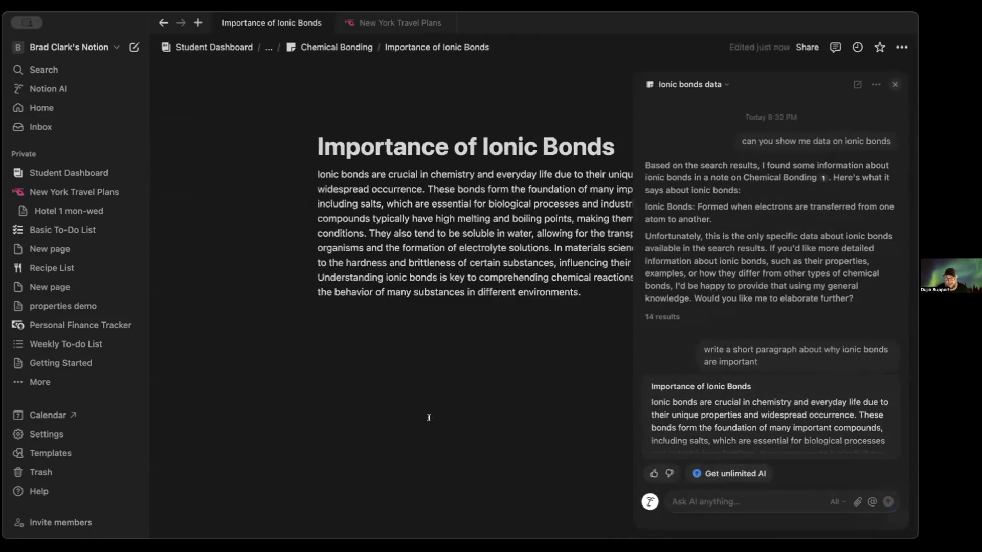
{"action": "left_click", "coordinate": [334, 47]}
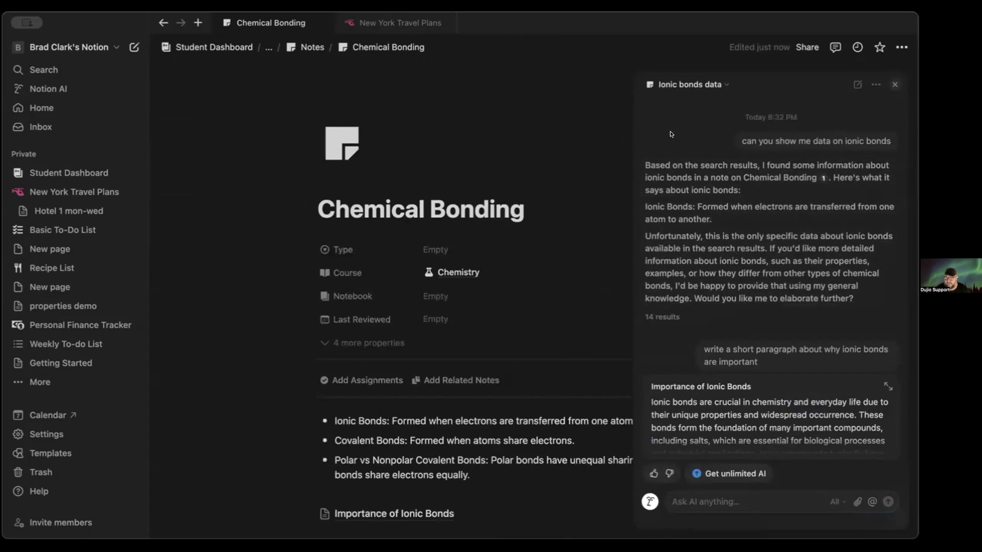
{"action": "scroll", "coordinate": [503, 327], "scroll_direction": "down", "scroll_amount": 2}
{"action": "scroll", "coordinate": [503, 327], "scroll_direction": "down", "scroll_amount": 1}
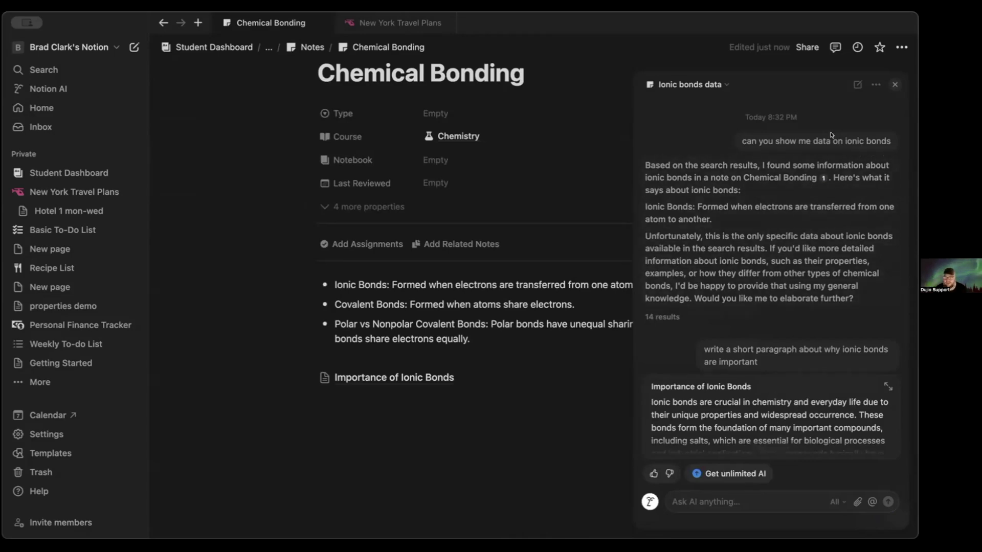
Check the AI chat's options and the billing options for unlimited Notion AI, closing the upgrade offer without subscribing.
{"action": "left_click", "coordinate": [874, 85]}
{"action": "left_click", "coordinate": [872, 84]}
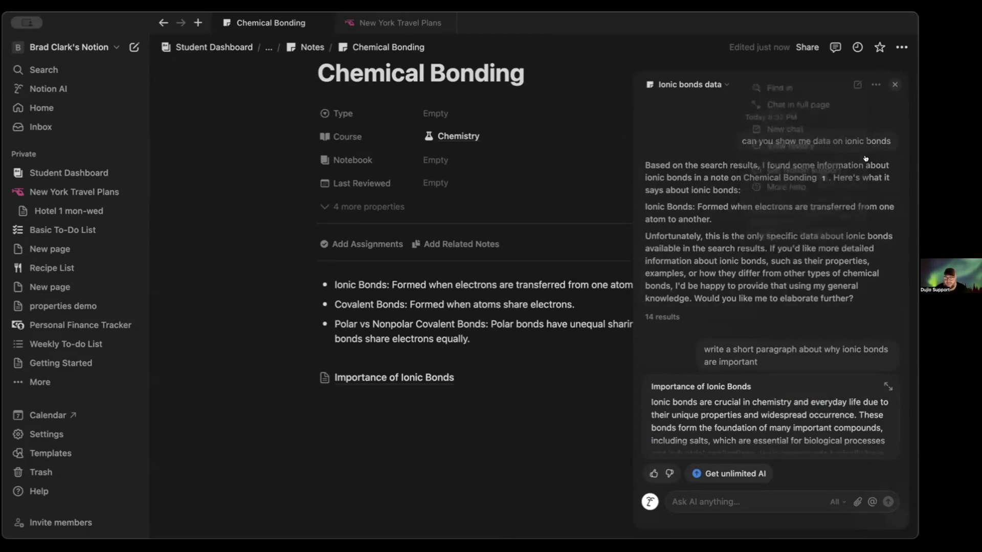
{"action": "left_click", "coordinate": [714, 476]}
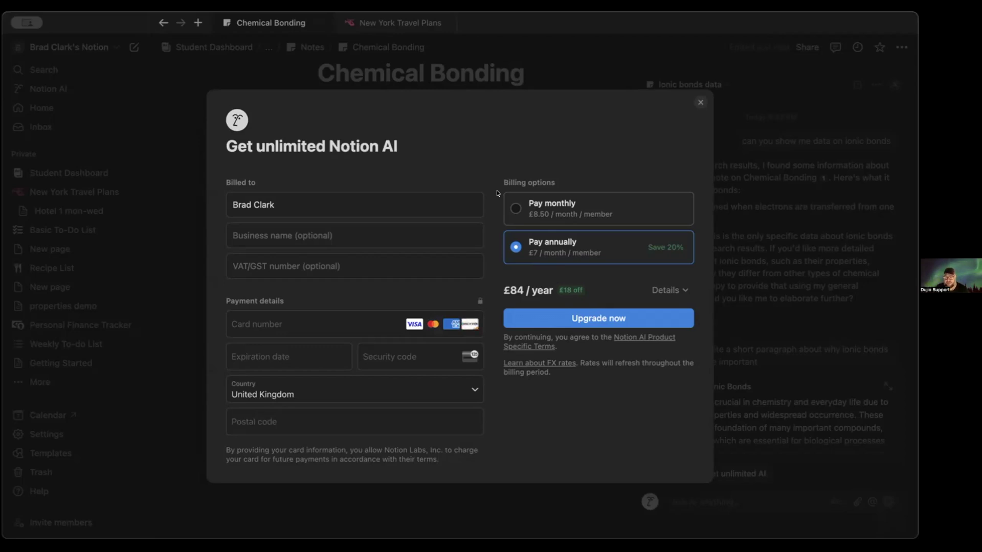
{"action": "left_click", "coordinate": [699, 103]}
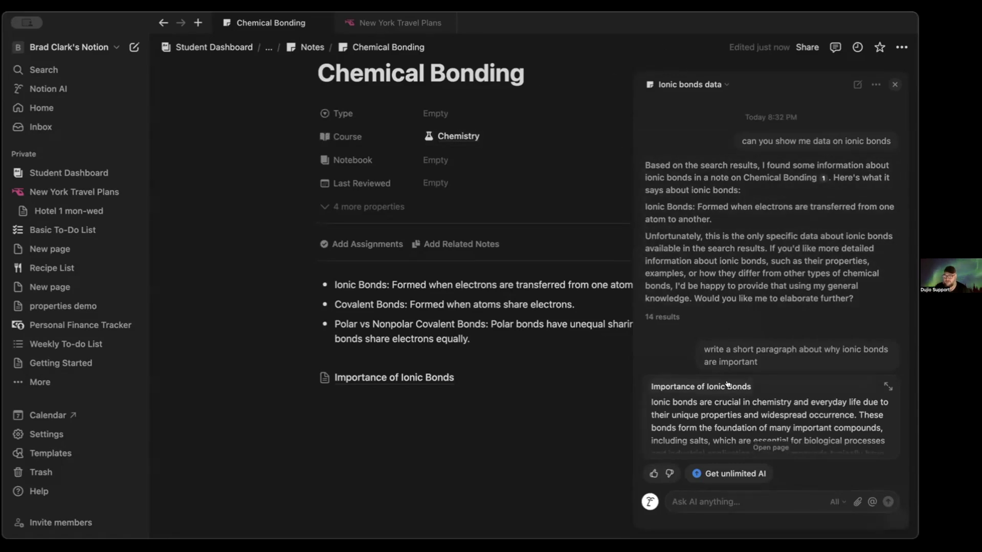
Return to the Student Dashboard, close the Notion AI chat and bring the dashboard's navigation links into view.
{"action": "left_click", "coordinate": [557, 365]}
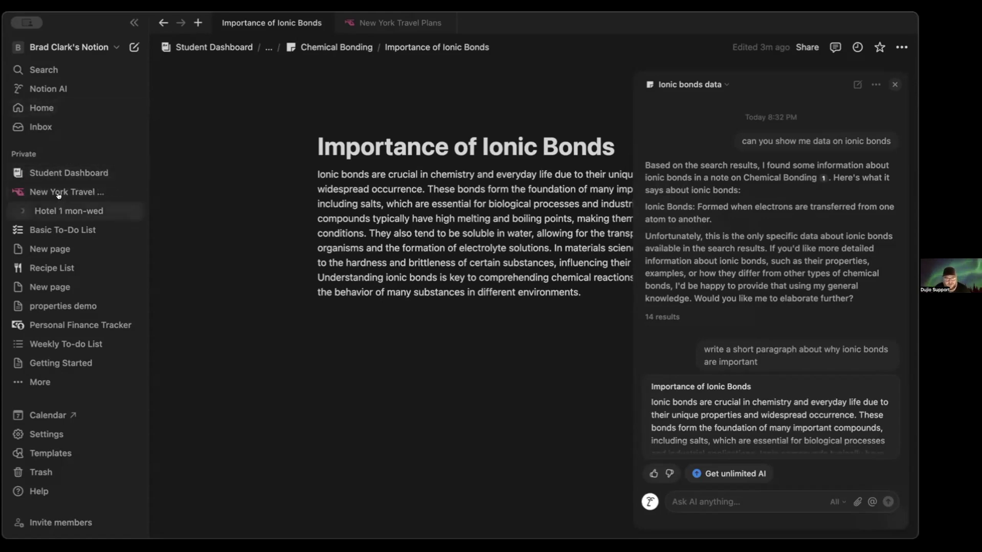
{"action": "left_click", "coordinate": [41, 173]}
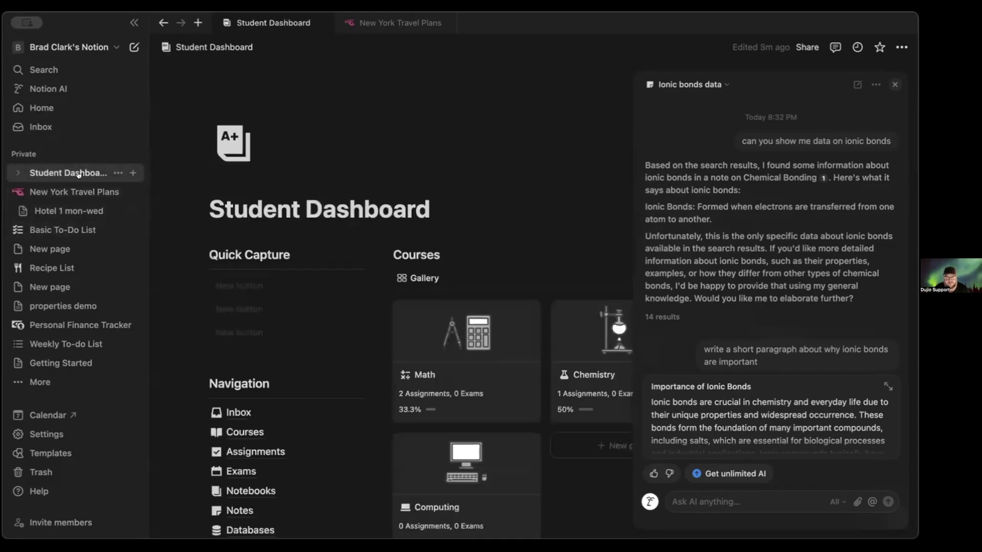
{"action": "left_click", "coordinate": [894, 84]}
{"action": "scroll", "coordinate": [664, 201], "scroll_direction": "down", "scroll_amount": 4}
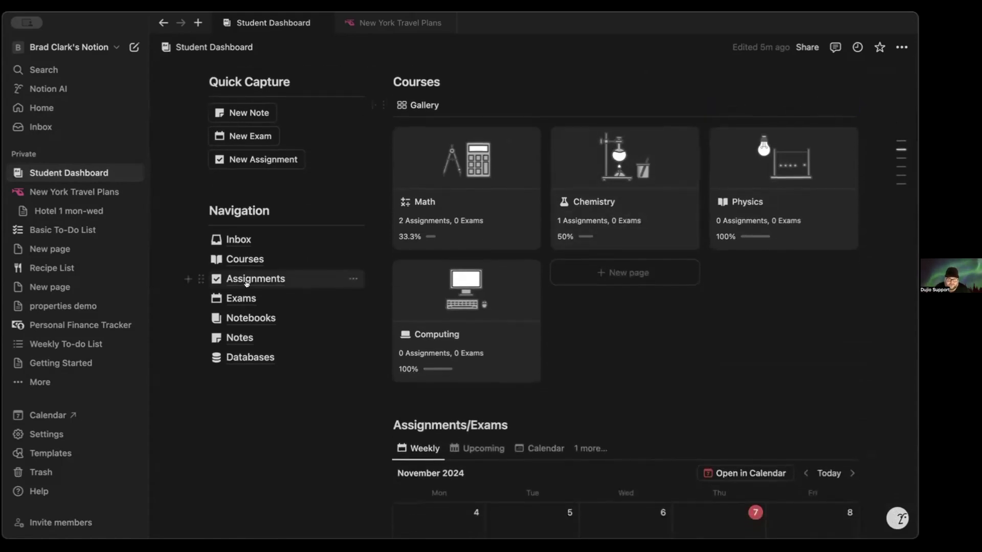
Look at the dashboard's Notebooks page, go back and open the Notes page instead.
{"action": "left_click", "coordinate": [236, 317]}
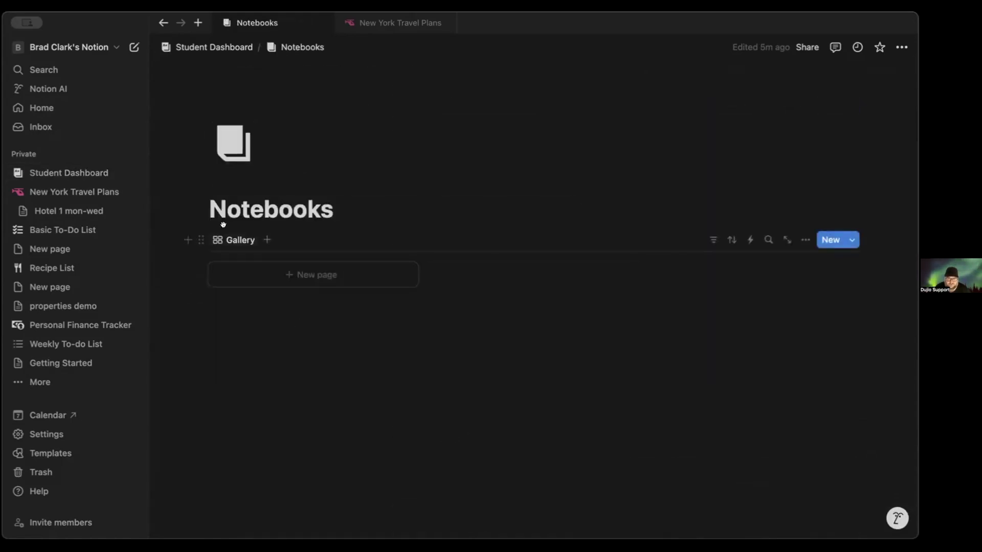
{"action": "left_click", "coordinate": [161, 22]}
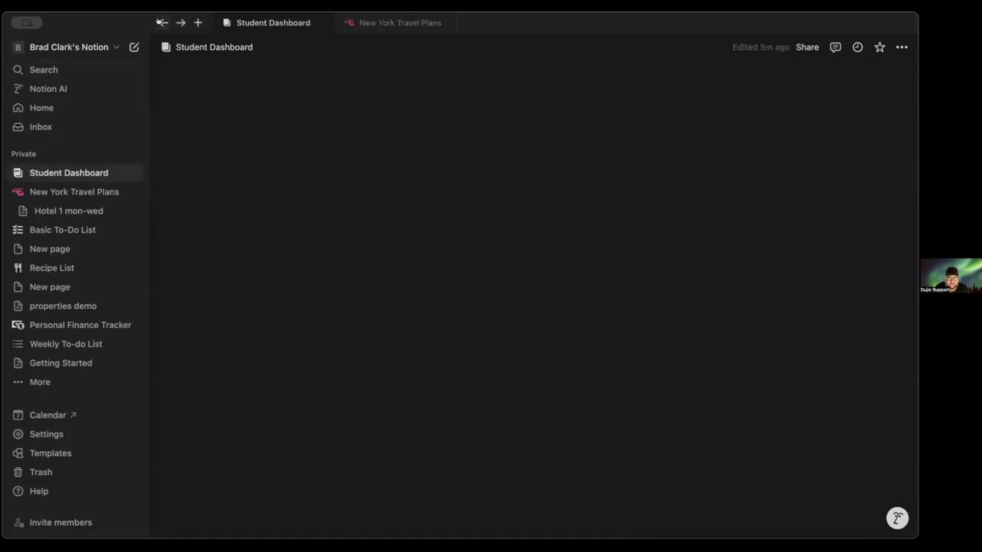
{"action": "left_click", "coordinate": [234, 334]}
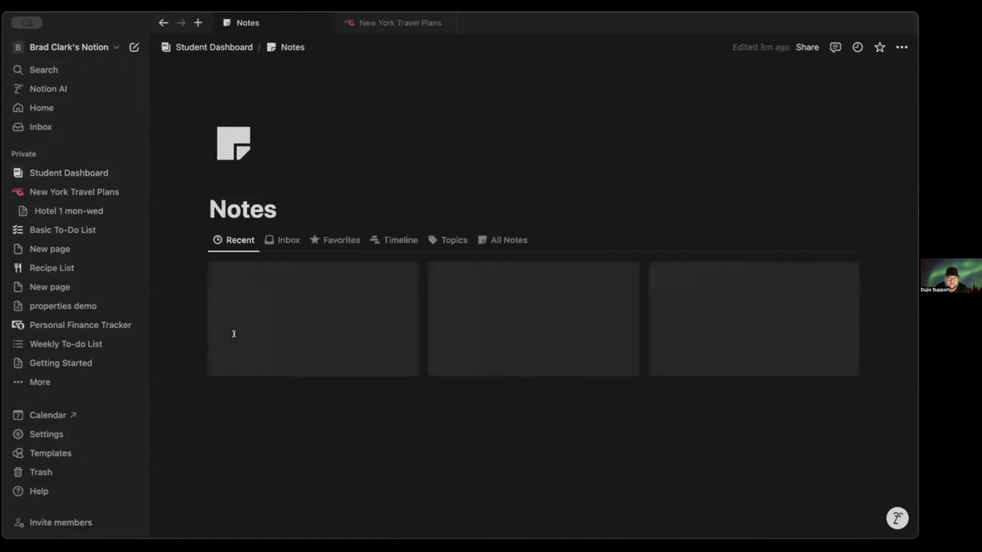
Open the Chemical Bonding note from the Notes gallery, look through its properties and contents, and close it.
{"action": "left_click", "coordinate": [302, 313]}
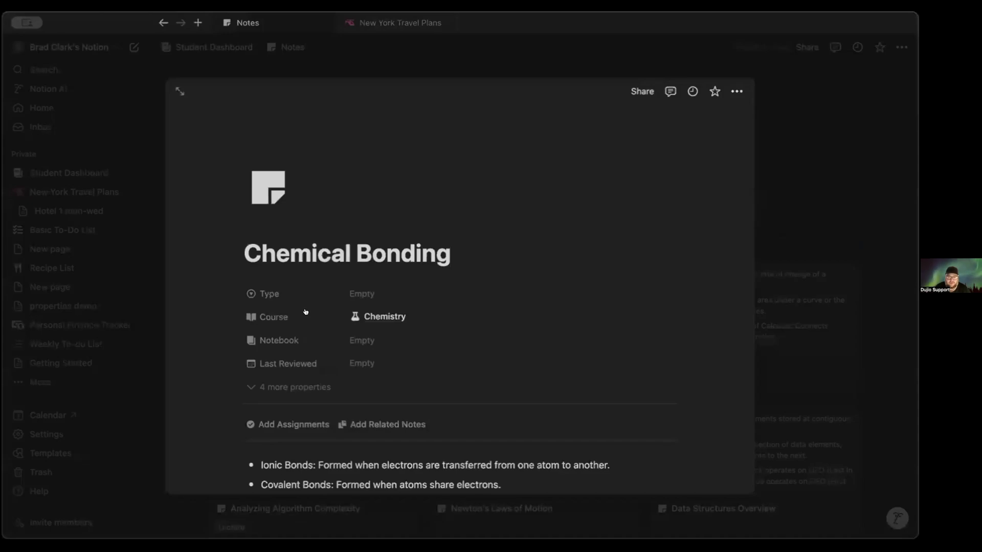
{"action": "scroll", "coordinate": [574, 261], "scroll_direction": "down", "scroll_amount": 4}
{"action": "scroll", "coordinate": [574, 260], "scroll_direction": "up", "scroll_amount": 2}
{"action": "scroll", "coordinate": [574, 262], "scroll_direction": "up", "scroll_amount": 1}
{"action": "scroll", "coordinate": [574, 262], "scroll_direction": "down", "scroll_amount": 2}
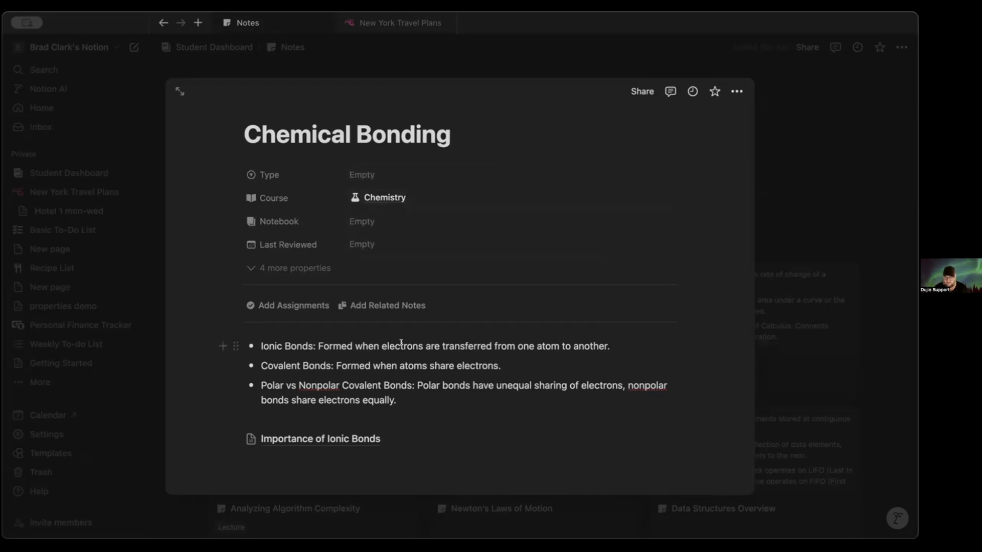
{"action": "left_click", "coordinate": [781, 137]}
Switch the Notes page's font to Serif and look over the gallery in that style.
{"action": "left_click", "coordinate": [901, 47]}
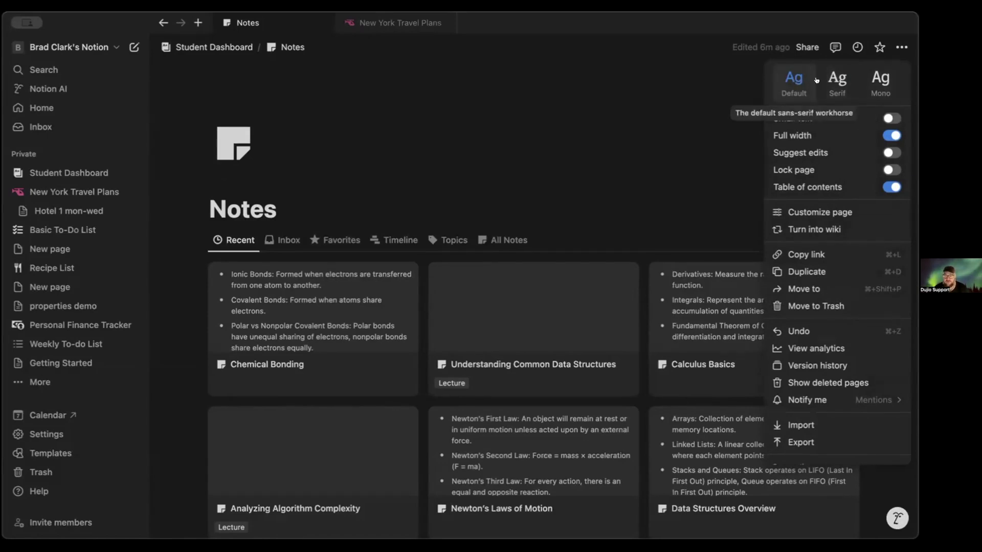
{"action": "left_click", "coordinate": [836, 78]}
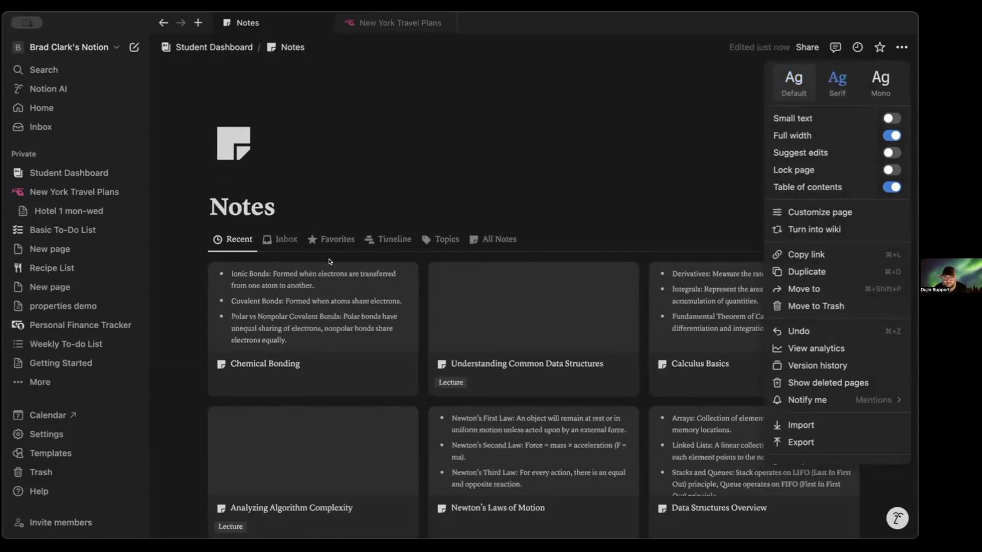
{"action": "left_click", "coordinate": [444, 187]}
{"action": "scroll", "coordinate": [263, 243], "scroll_direction": "down", "scroll_amount": 4}
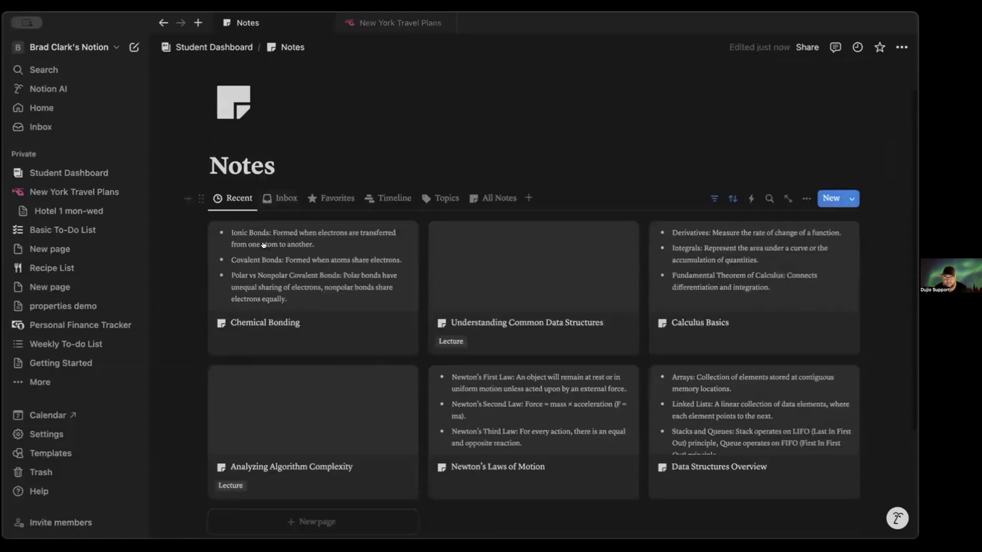
{"action": "scroll", "coordinate": [263, 242], "scroll_direction": "up", "scroll_amount": 4}
Set the Notes page's font to Mono and look over the gallery in that style.
{"action": "left_click", "coordinate": [895, 48]}
{"action": "left_click", "coordinate": [881, 79]}
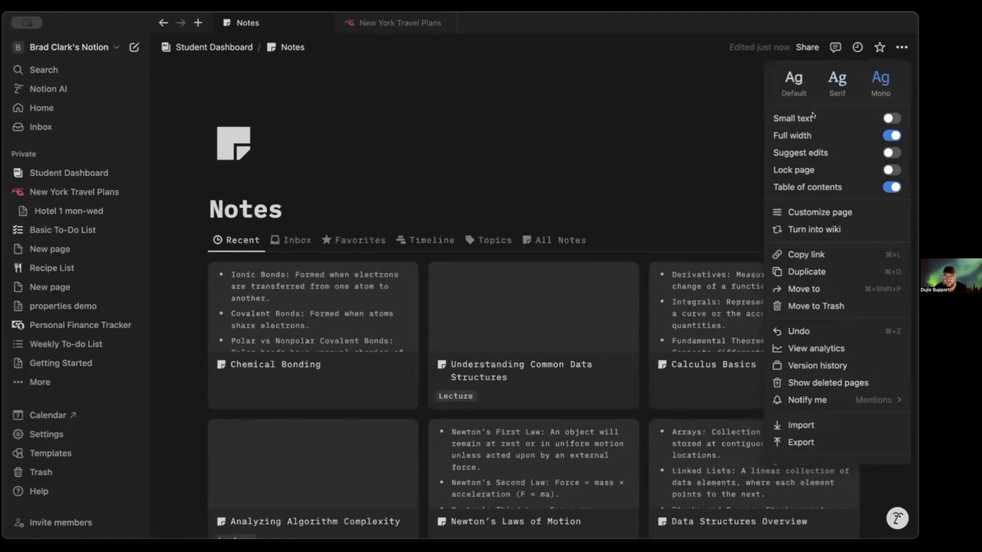
{"action": "left_click", "coordinate": [633, 165]}
{"action": "scroll", "coordinate": [632, 166], "scroll_direction": "down", "scroll_amount": 2}
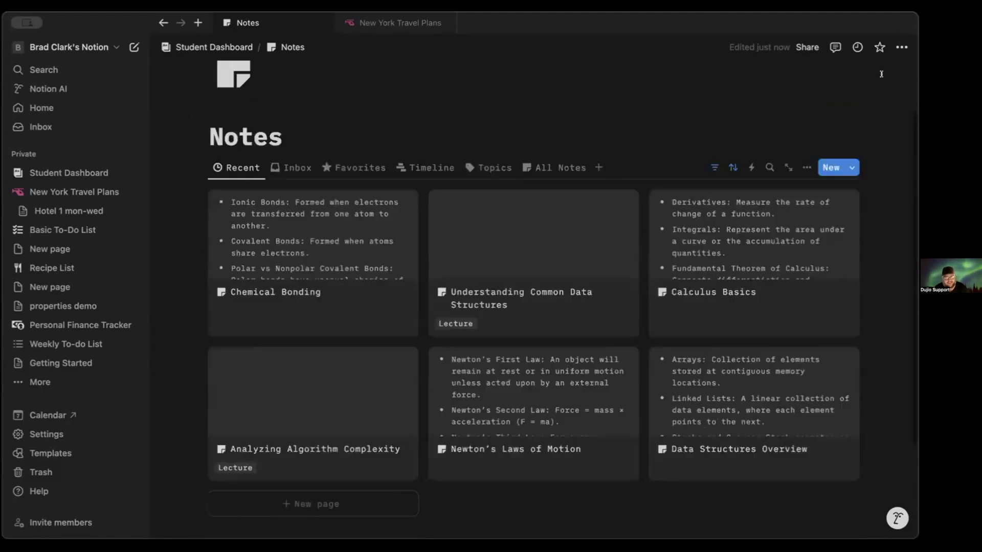
{"action": "scroll", "coordinate": [880, 74], "scroll_direction": "up", "scroll_amount": 2}
Turn off Full width for the Notes page and look over the narrower gallery layout.
{"action": "left_click", "coordinate": [901, 47]}
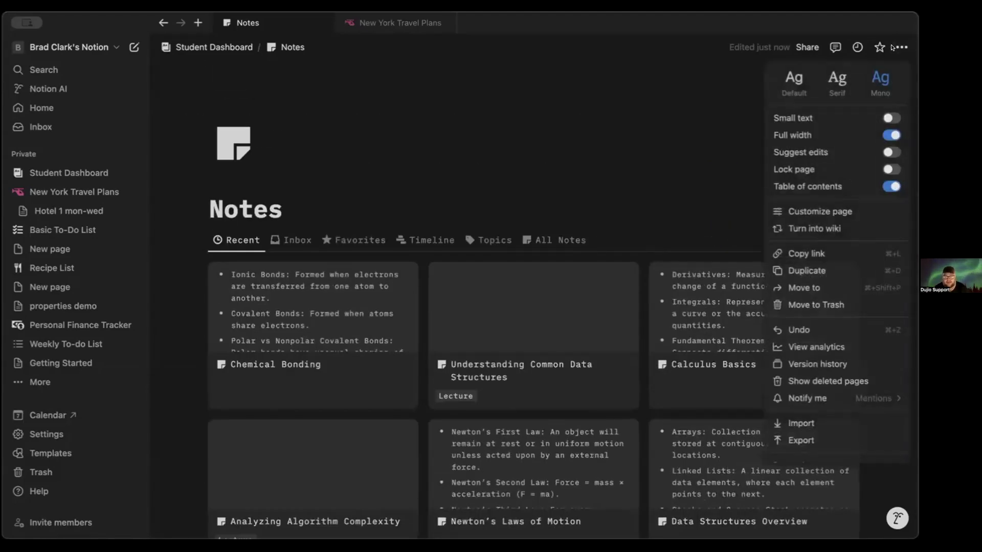
{"action": "left_click", "coordinate": [890, 135]}
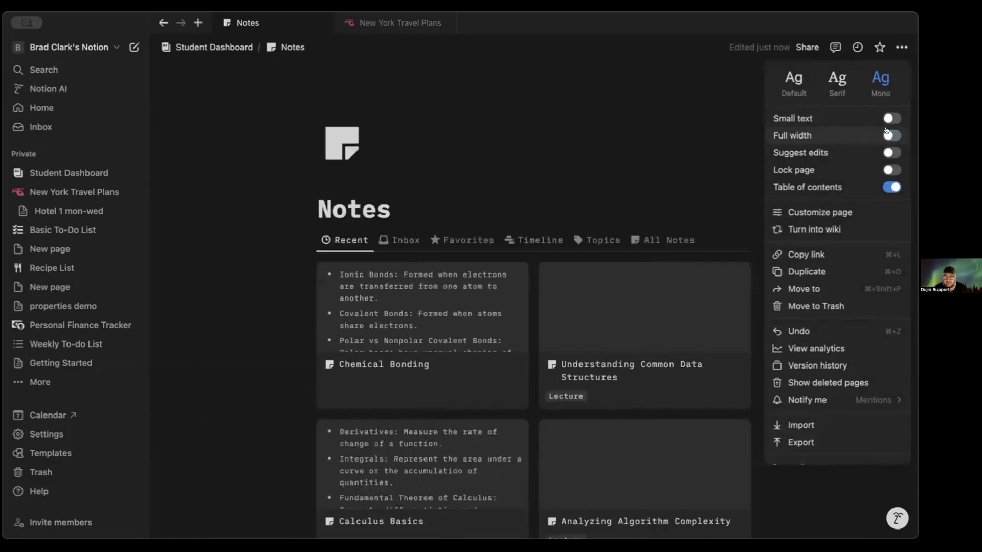
{"action": "left_click", "coordinate": [621, 222]}
{"action": "scroll", "coordinate": [668, 238], "scroll_direction": "down", "scroll_amount": 5}
{"action": "scroll", "coordinate": [675, 240], "scroll_direction": "down", "scroll_amount": 2}
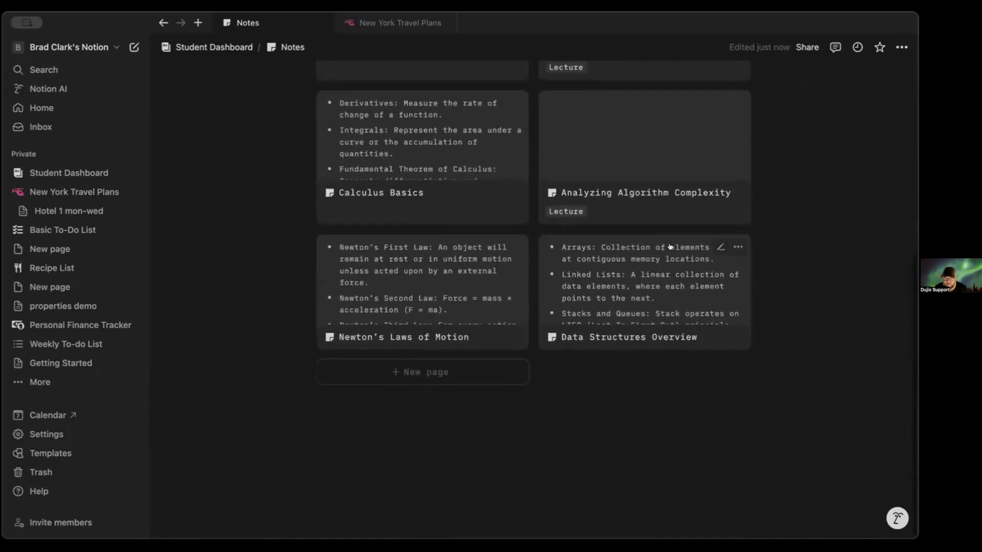
{"action": "scroll", "coordinate": [690, 225], "scroll_direction": "up", "scroll_amount": 7}
Examine the Notes page's customization settings for backlinks, page discussions and inline comments, and return to the page options.
{"action": "left_click", "coordinate": [901, 47]}
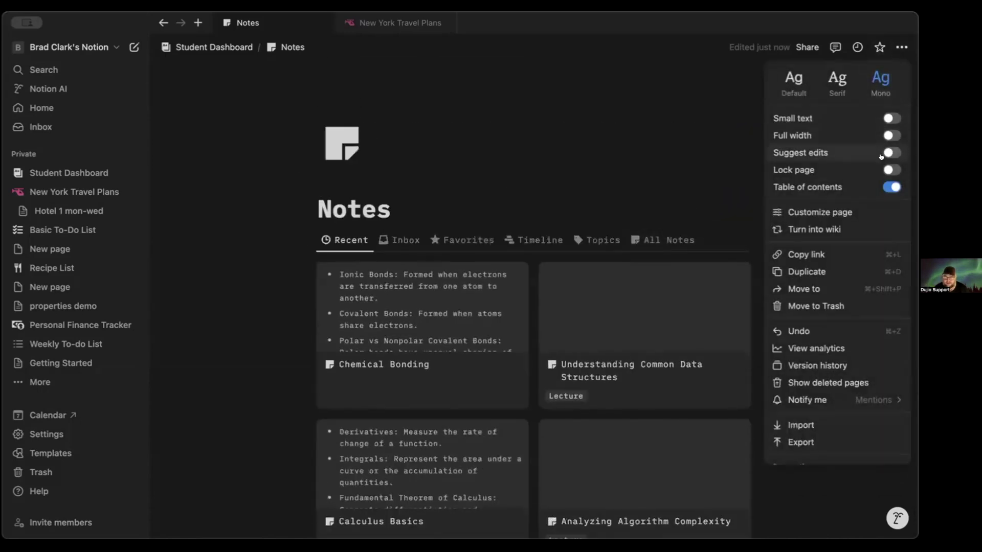
{"action": "scroll", "coordinate": [803, 230], "scroll_direction": "down", "scroll_amount": 1}
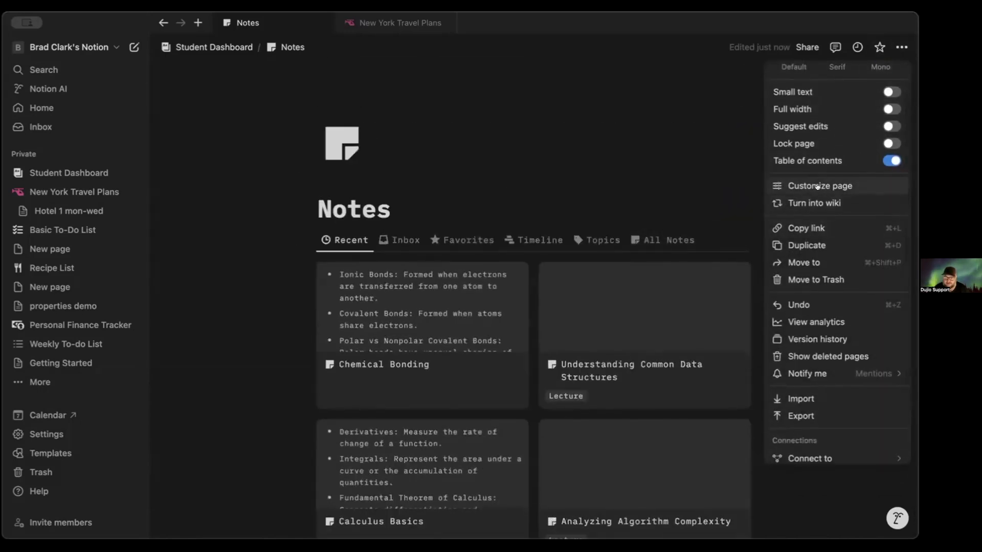
{"action": "left_click", "coordinate": [818, 187]}
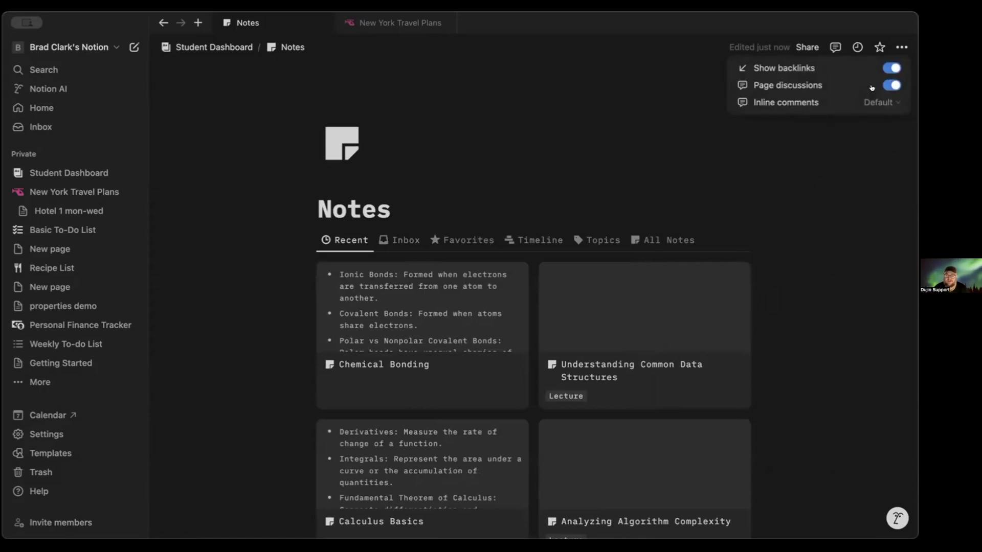
{"action": "left_click", "coordinate": [900, 47]}
{"action": "left_click", "coordinate": [901, 46]}
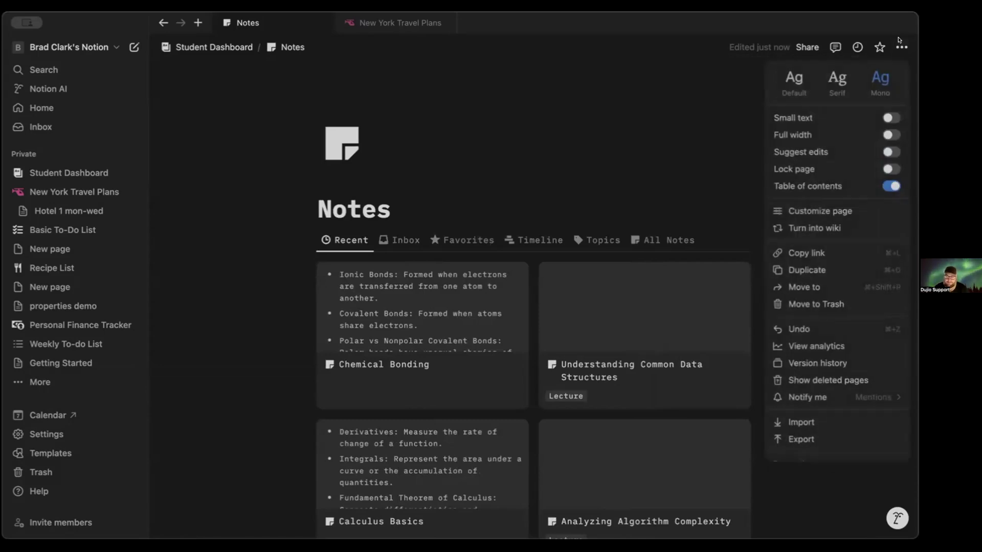